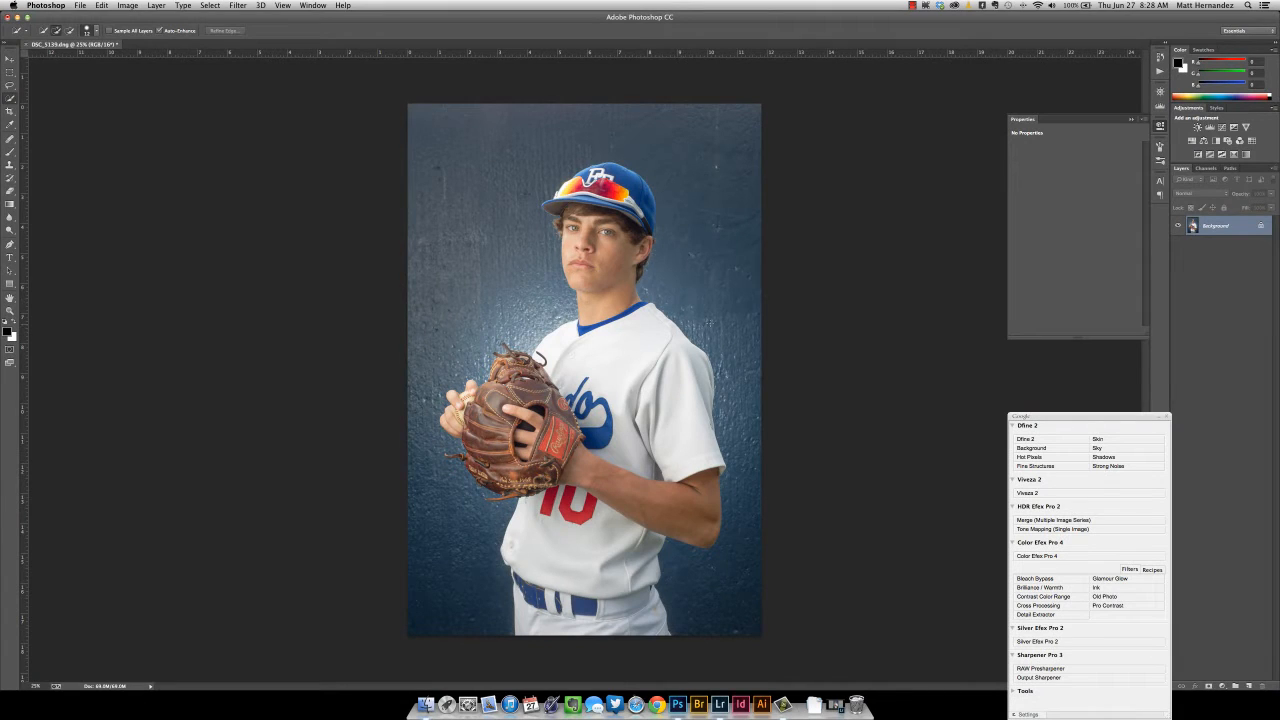
Step: Switch to Lightroom, view the finished baseball portrait with the interface blacked out, and return to the unedited photo
left_click(814, 705)
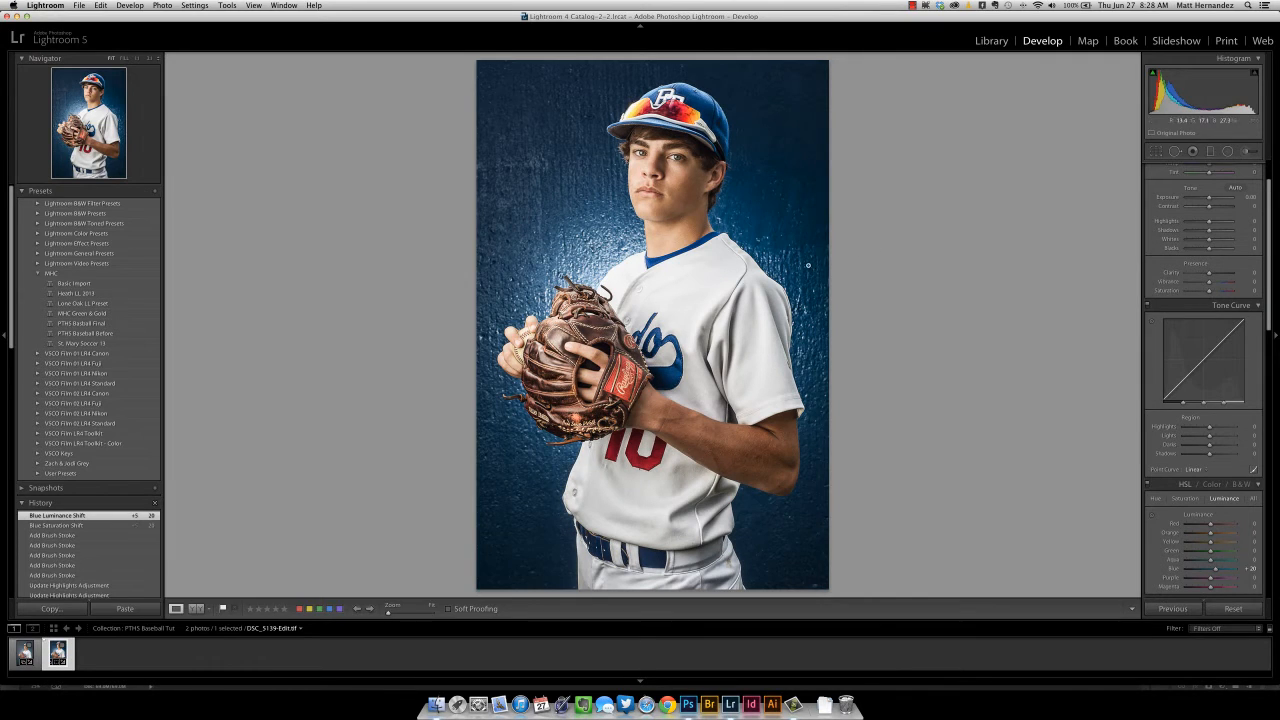
key("l")
key("l")
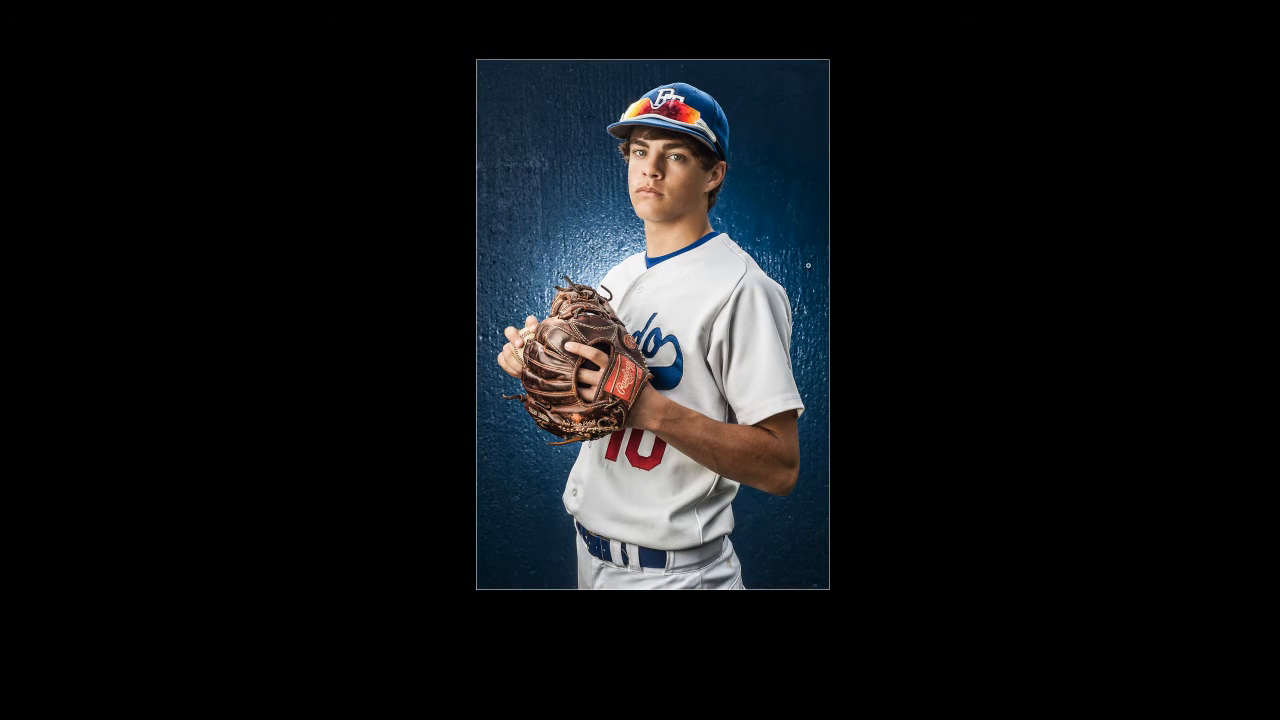
key("l")
key("Left")
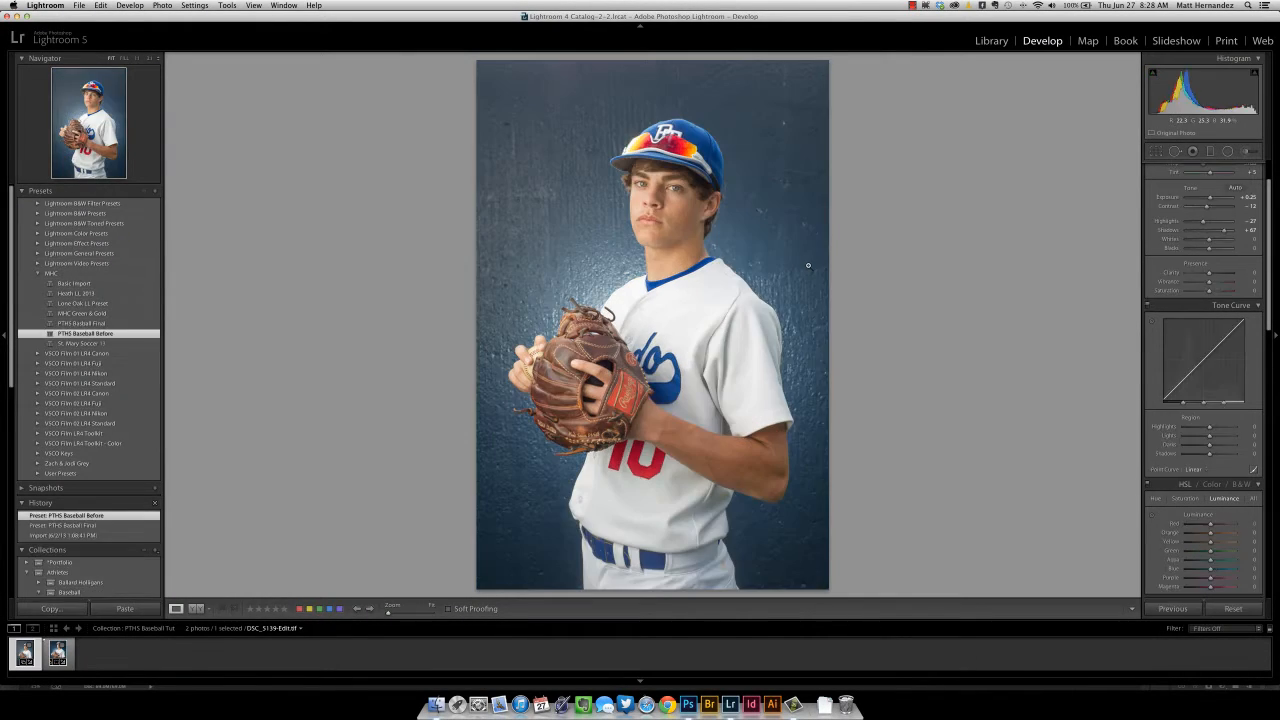
Step: Revert the unedited DSC_5139.dng to its import state and apply the PTHS Baseball Before develop preset
left_click(122, 535)
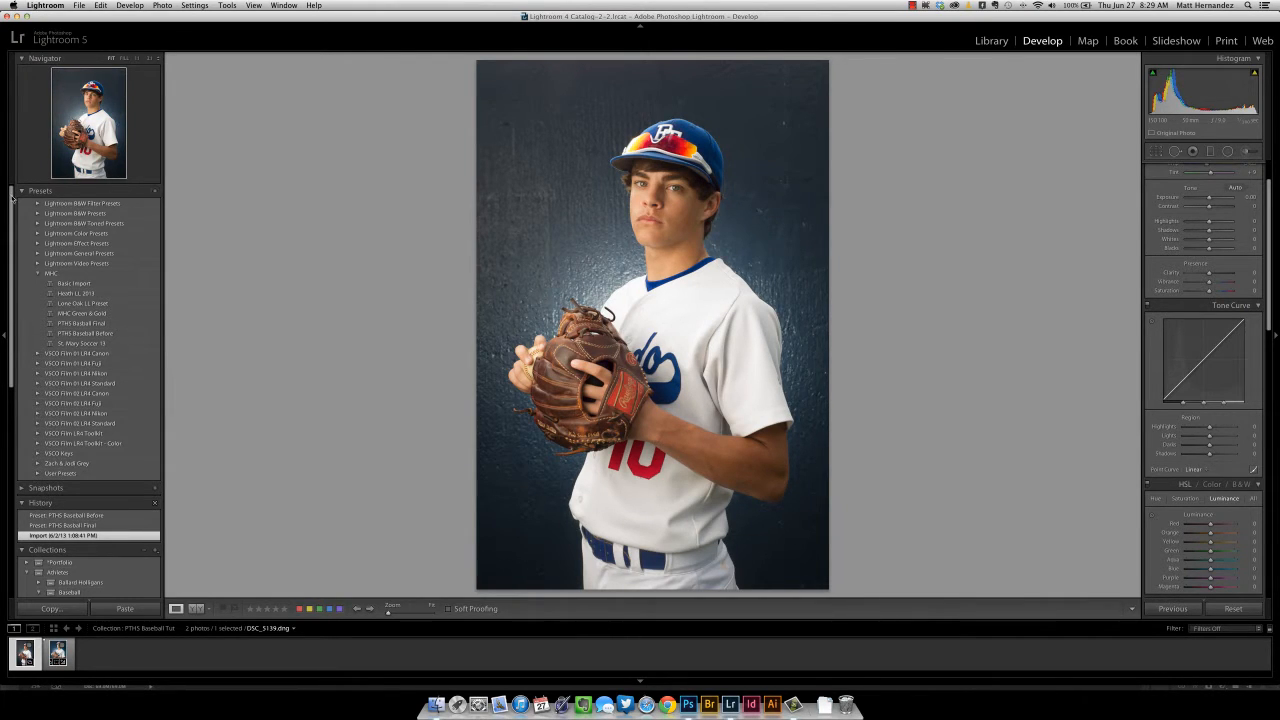
left_click(155, 190)
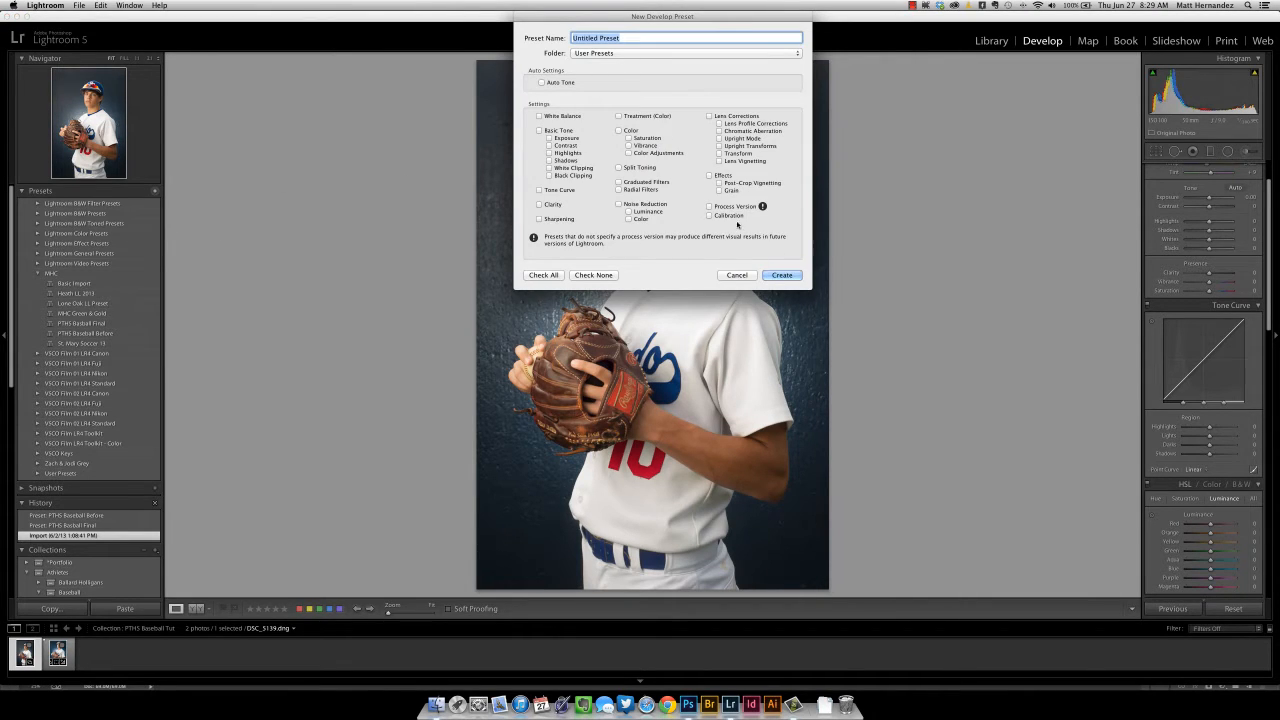
left_click(737, 274)
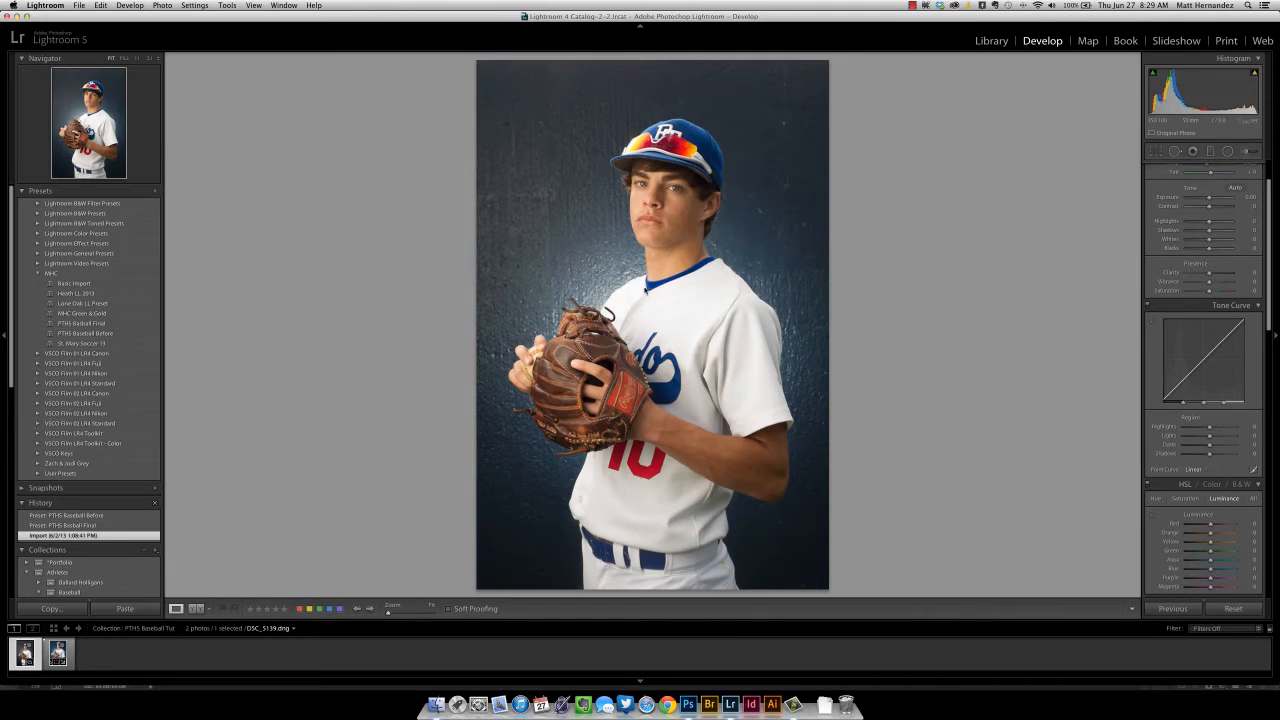
left_click(97, 325)
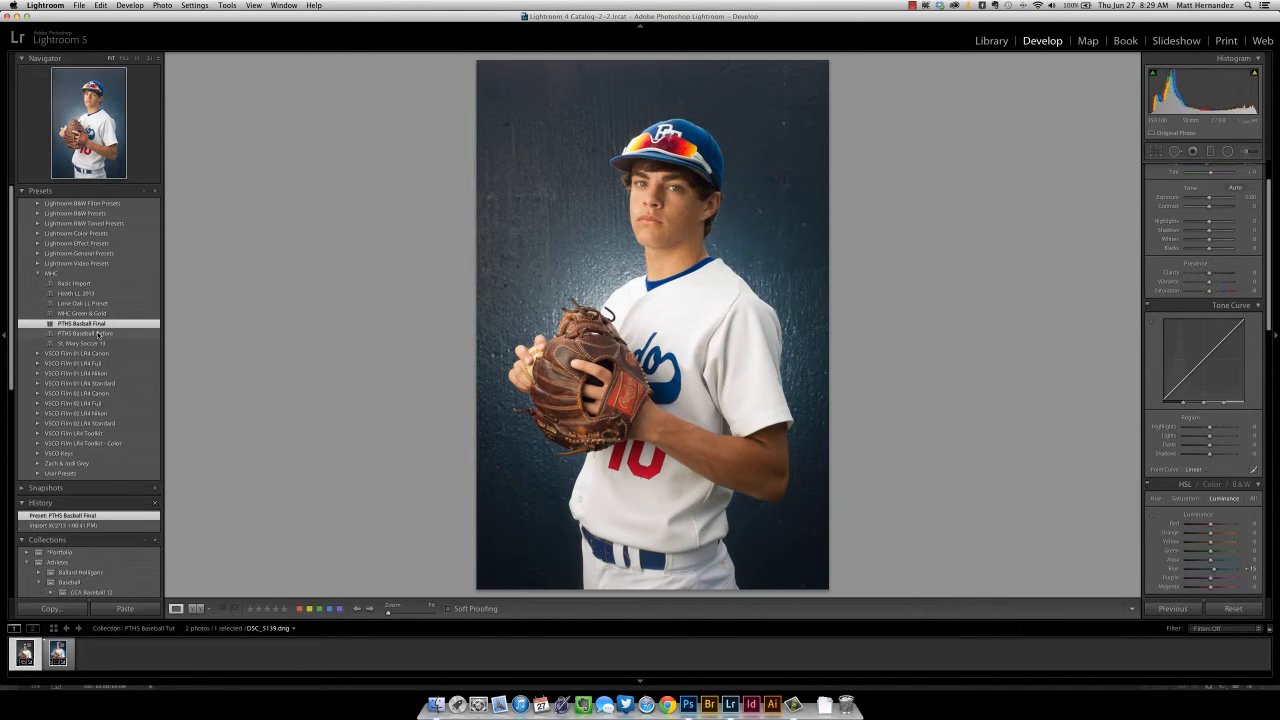
left_click(97, 334)
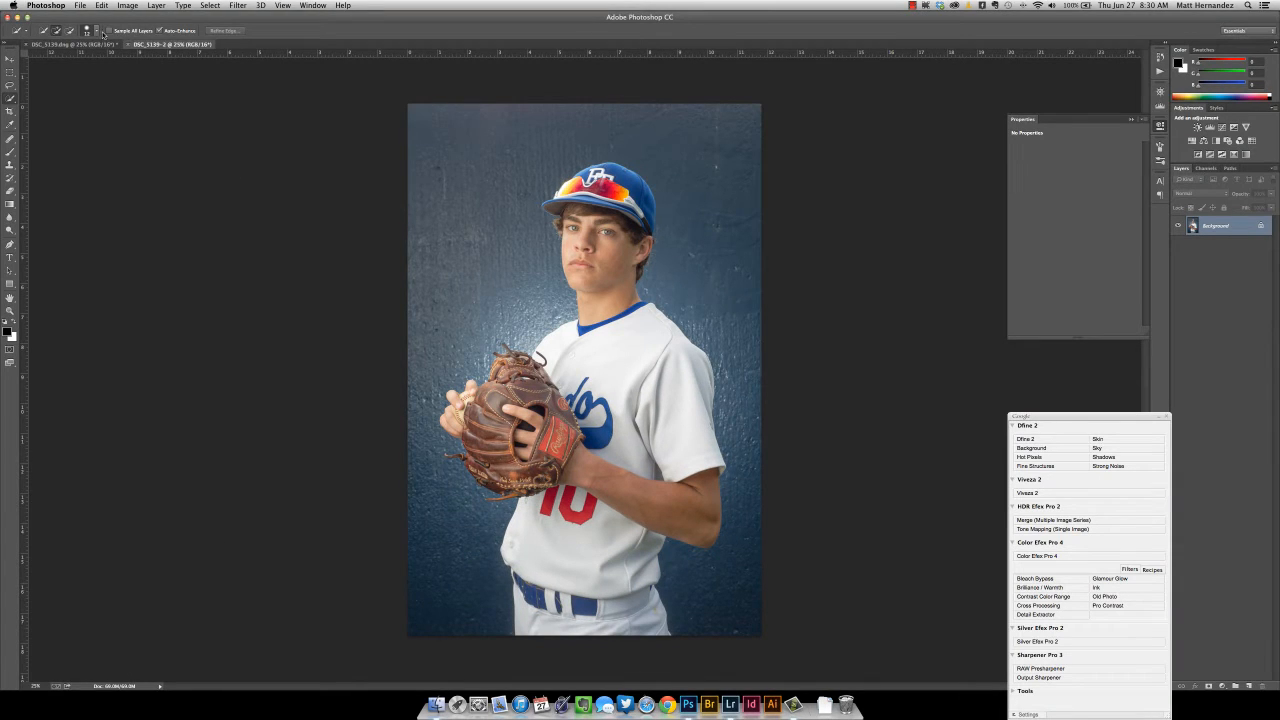
Step: Close the older DSC_5139.dng document in Photoshop without saving, keeping DSC_5139-2 open
left_click(72, 45)
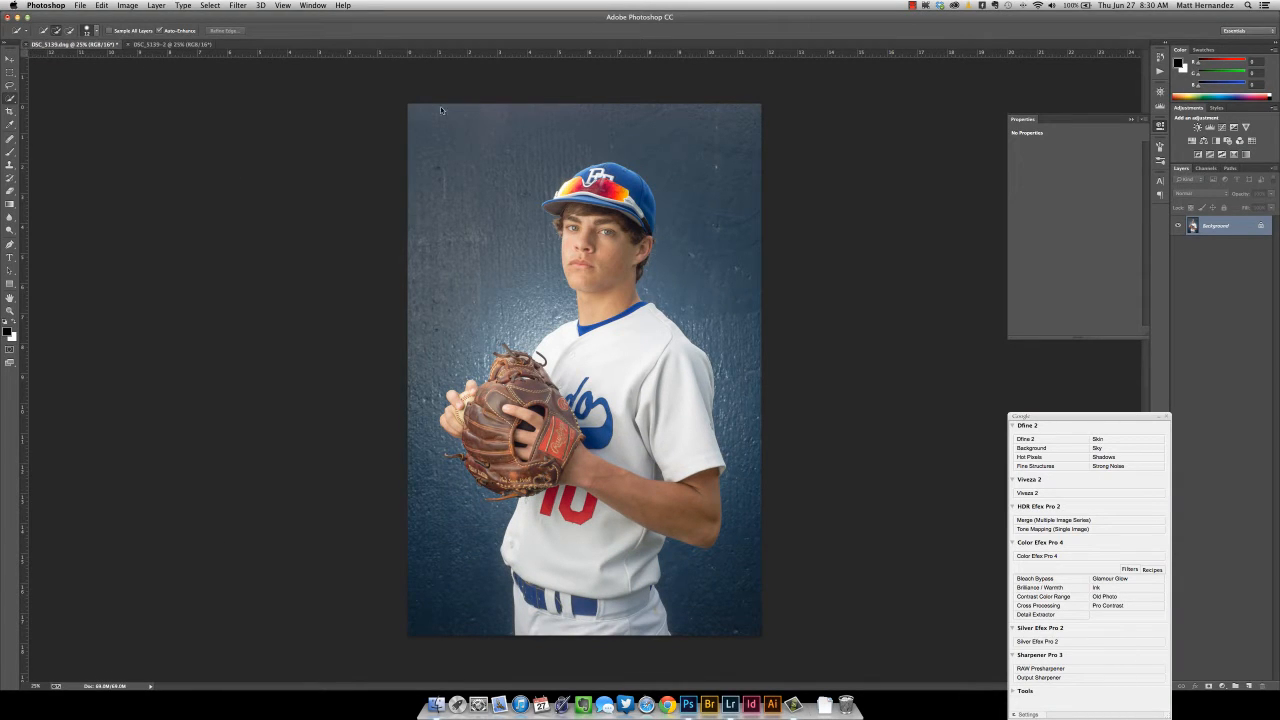
key("super+w")
left_click(603, 224)
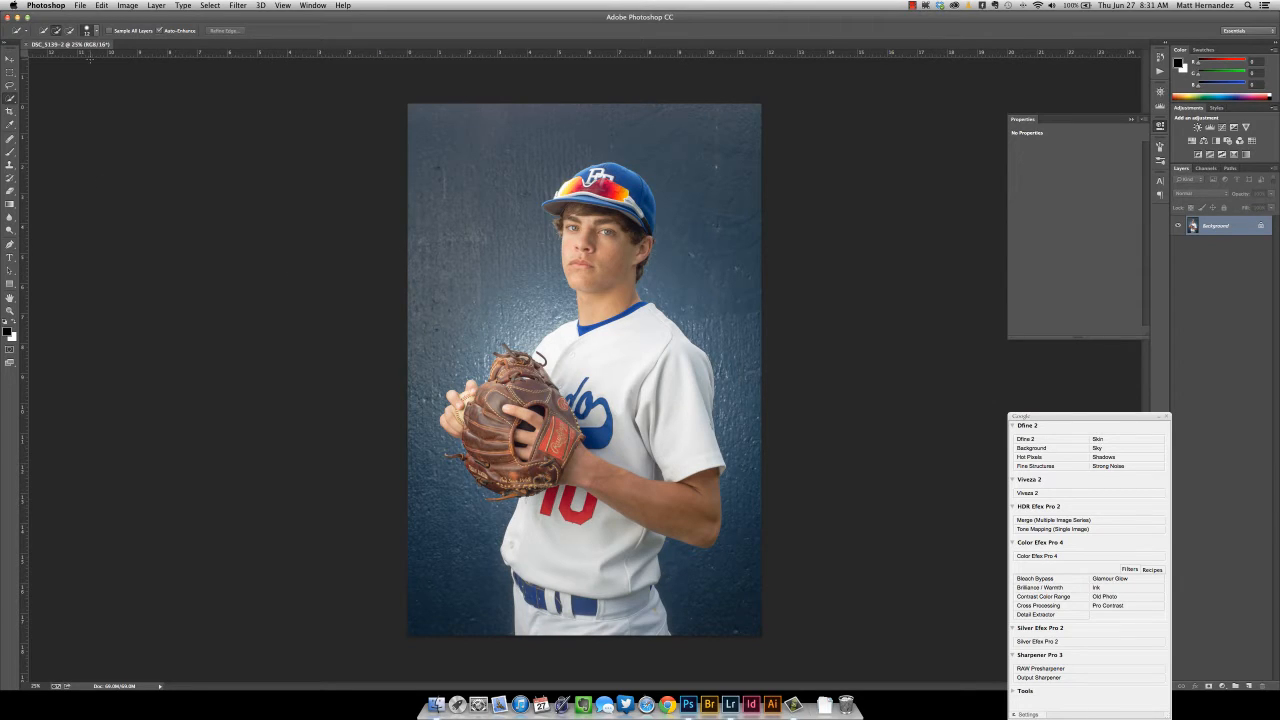
Step: Enlarge the Quick Selection brush to suit painting over the baseball player
left_click(88, 31)
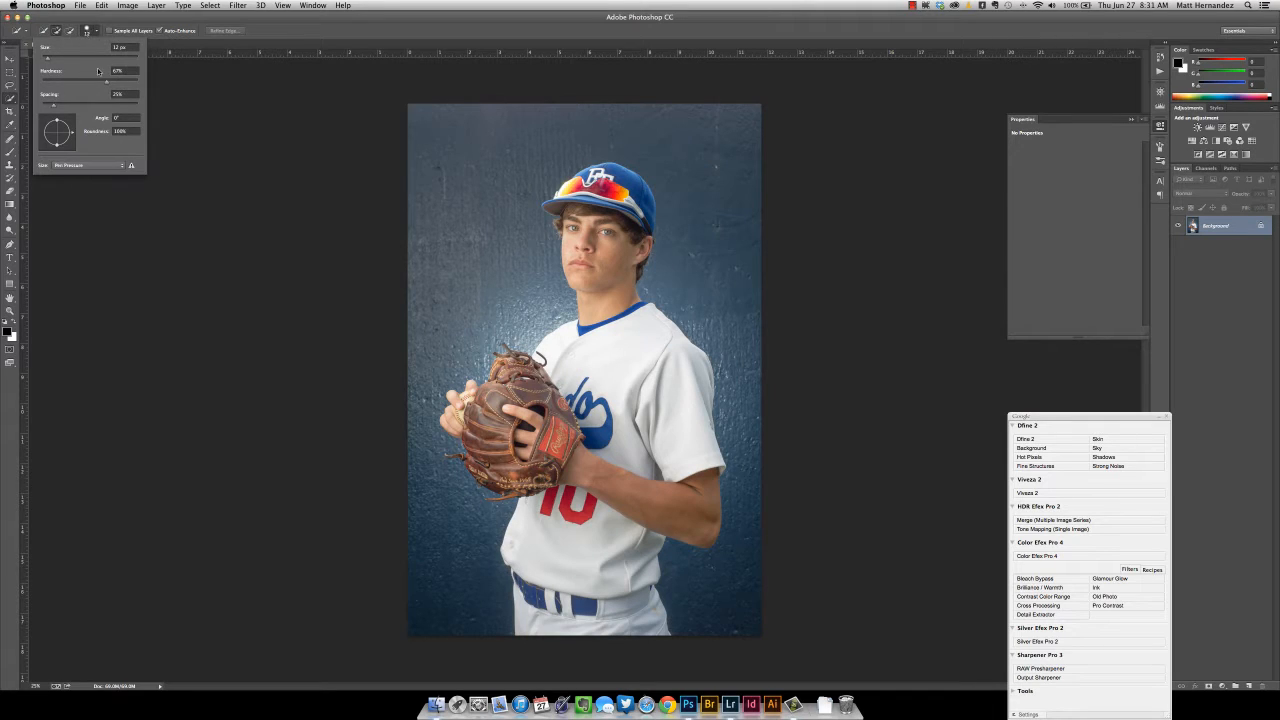
right_click(213, 333)
left_click(211, 283)
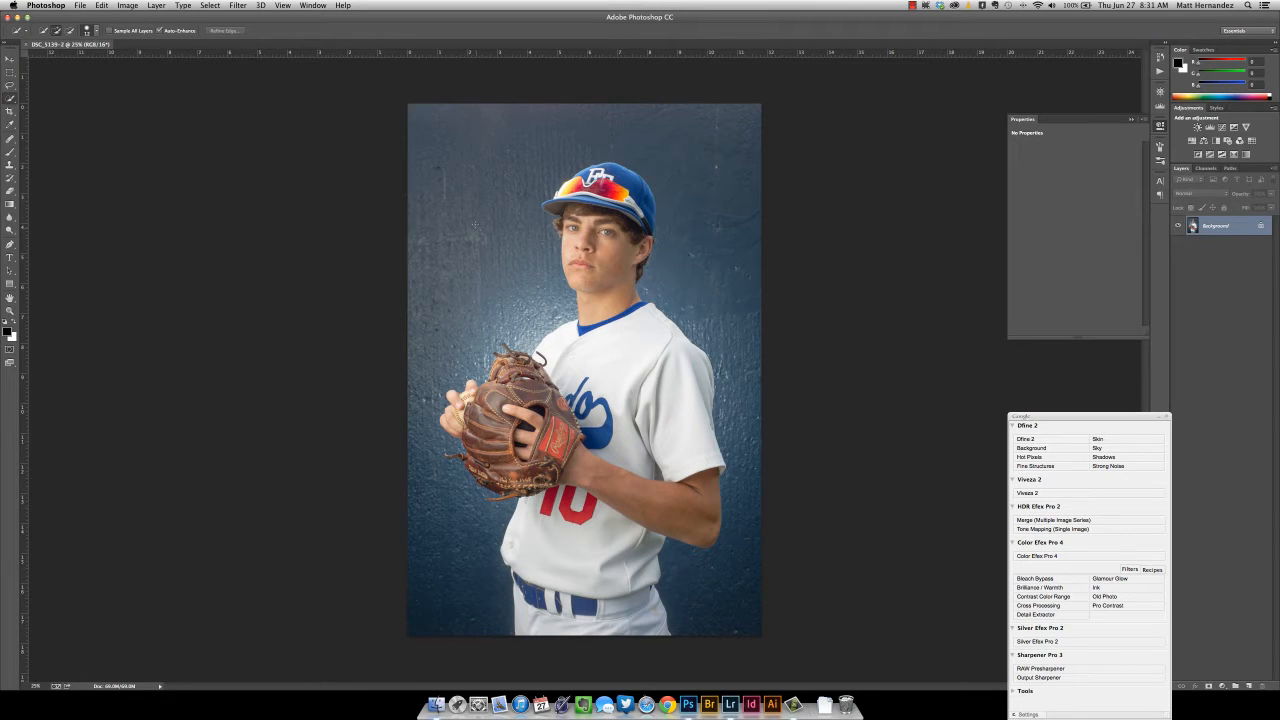
mouse_move(478, 234)
left_mouse_down()
mouse_move(537, 236)
mouse_move(490, 237)
left_mouse_up()
mouse_move(491, 487)
left_mouse_down()
mouse_move(536, 477)
mouse_move(516, 314)
mouse_move(493, 260)
mouse_move(469, 347)
left_mouse_up()
left_click_drag(533, 192, 527, 191)
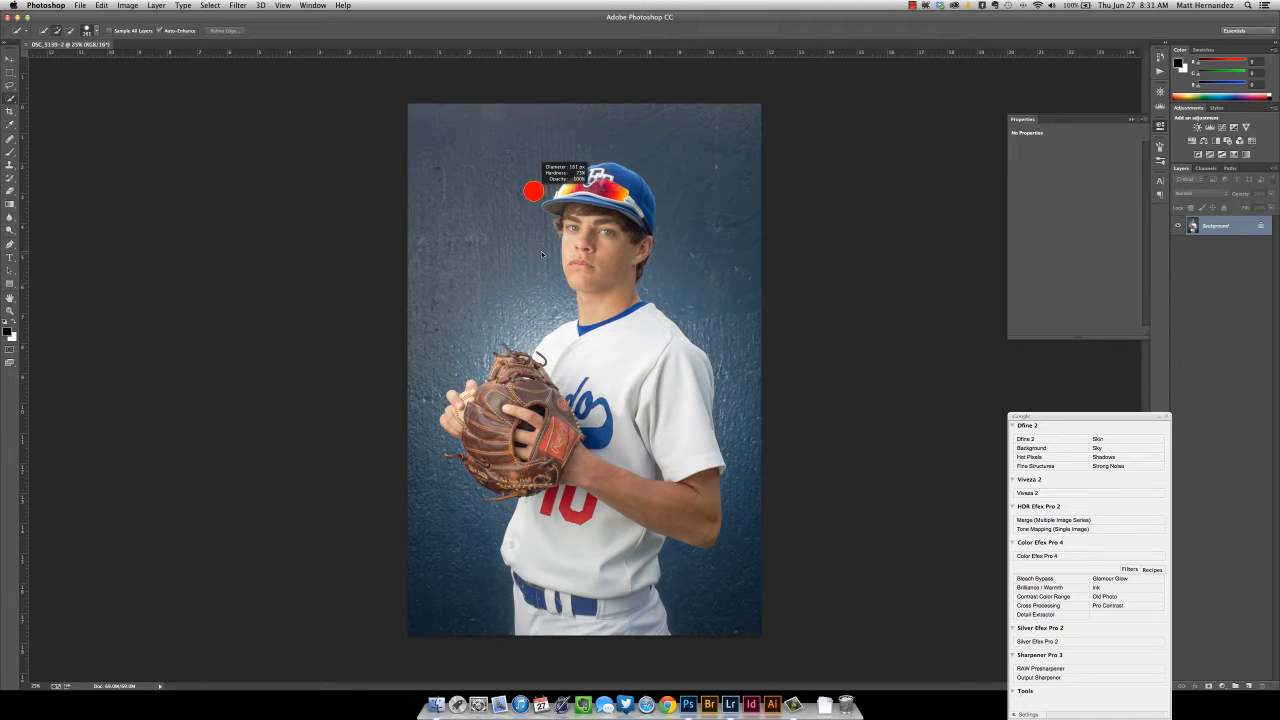
left_click_drag(533, 191, 535, 192)
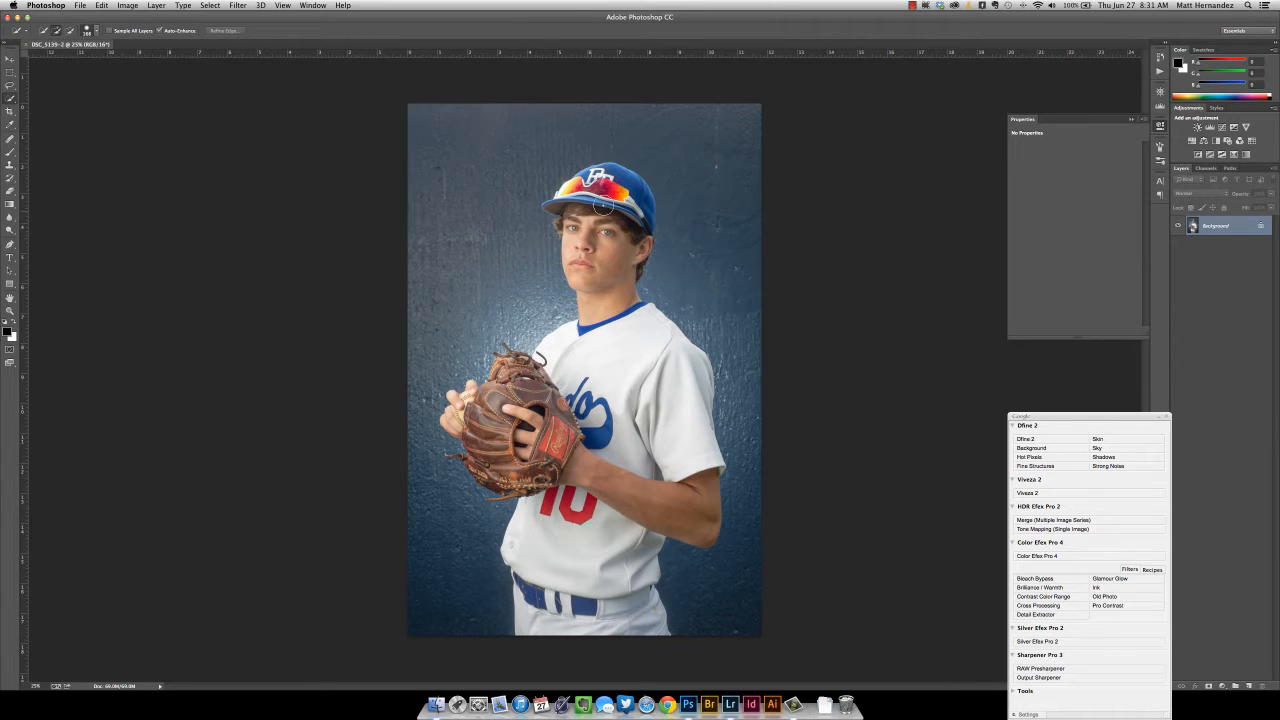
Step: Select the whole baseball player against the blue wall with the Quick Selection tool
mouse_move(604, 258)
left_mouse_down()
mouse_move(603, 245)
mouse_move(625, 310)
mouse_move(584, 389)
mouse_move(578, 478)
mouse_move(630, 578)
mouse_move(590, 640)
mouse_move(550, 482)
mouse_move(680, 494)
mouse_move(704, 462)
mouse_move(712, 472)
mouse_move(672, 398)
mouse_move(602, 355)
mouse_move(546, 440)
mouse_move(535, 425)
mouse_move(492, 466)
mouse_move(506, 478)
mouse_move(547, 429)
left_mouse_up()
key("super+d")
key("super+h")
Step: Add the fingers holding the ball and the upper edge of the glove to the player selection
key("z")
left_click(492, 410)
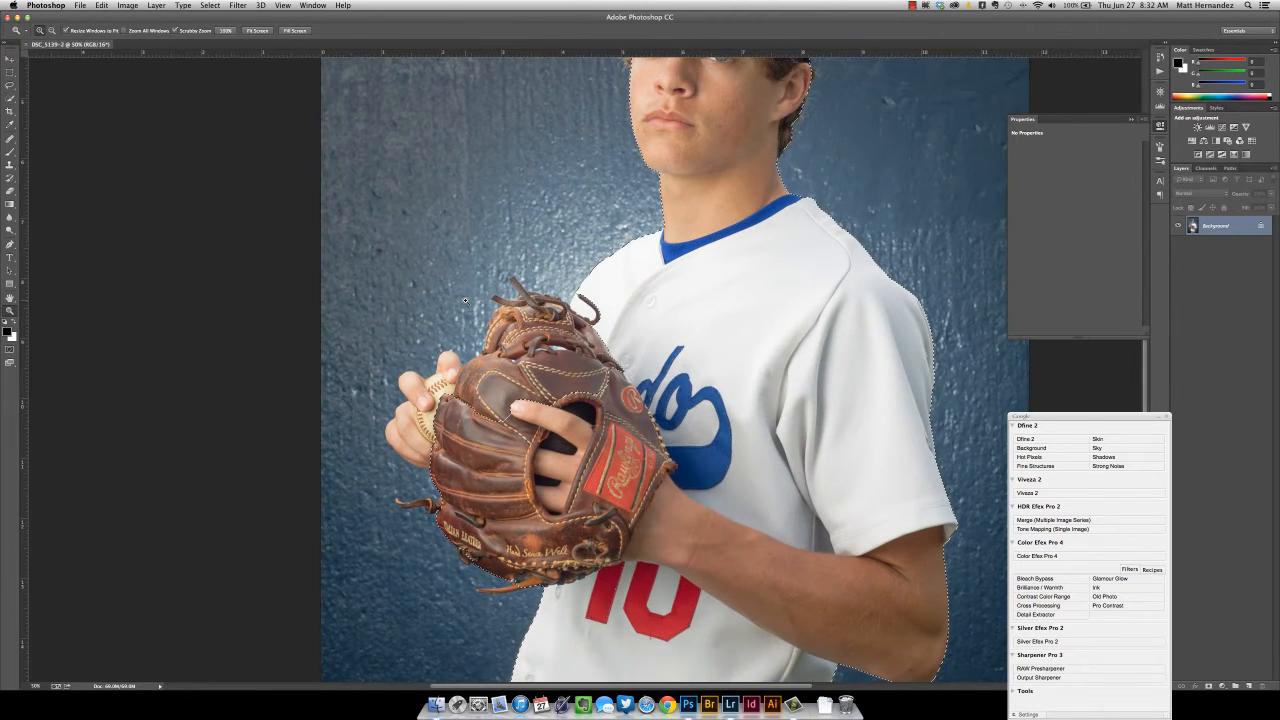
key("super+h")
key("super+h")
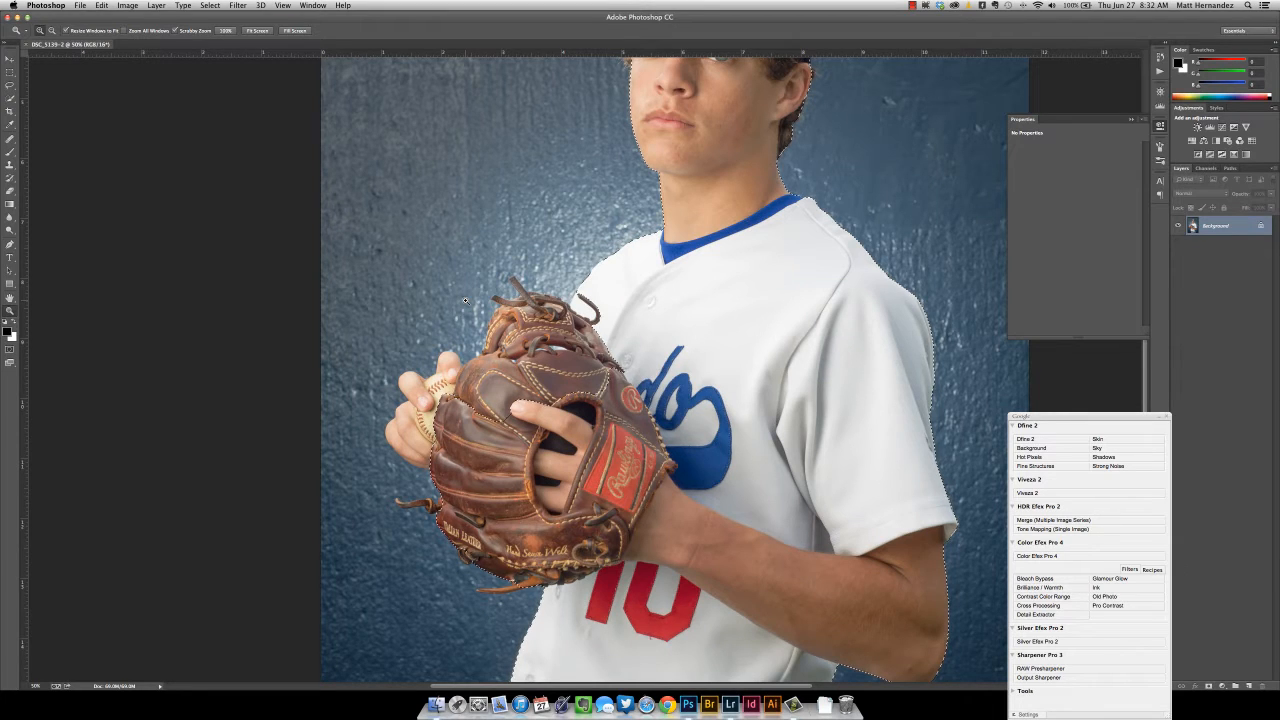
key("w")
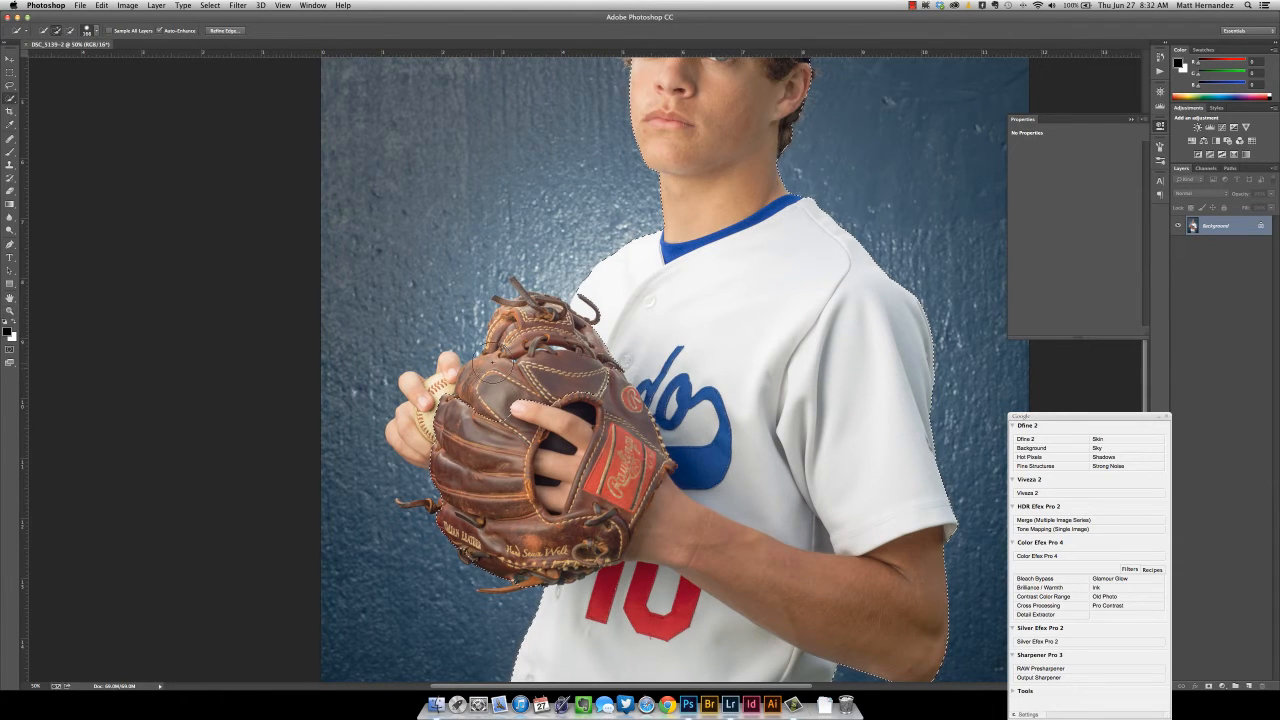
mouse_move(447, 367)
left_mouse_down()
mouse_move(419, 390)
mouse_move(410, 420)
left_mouse_up()
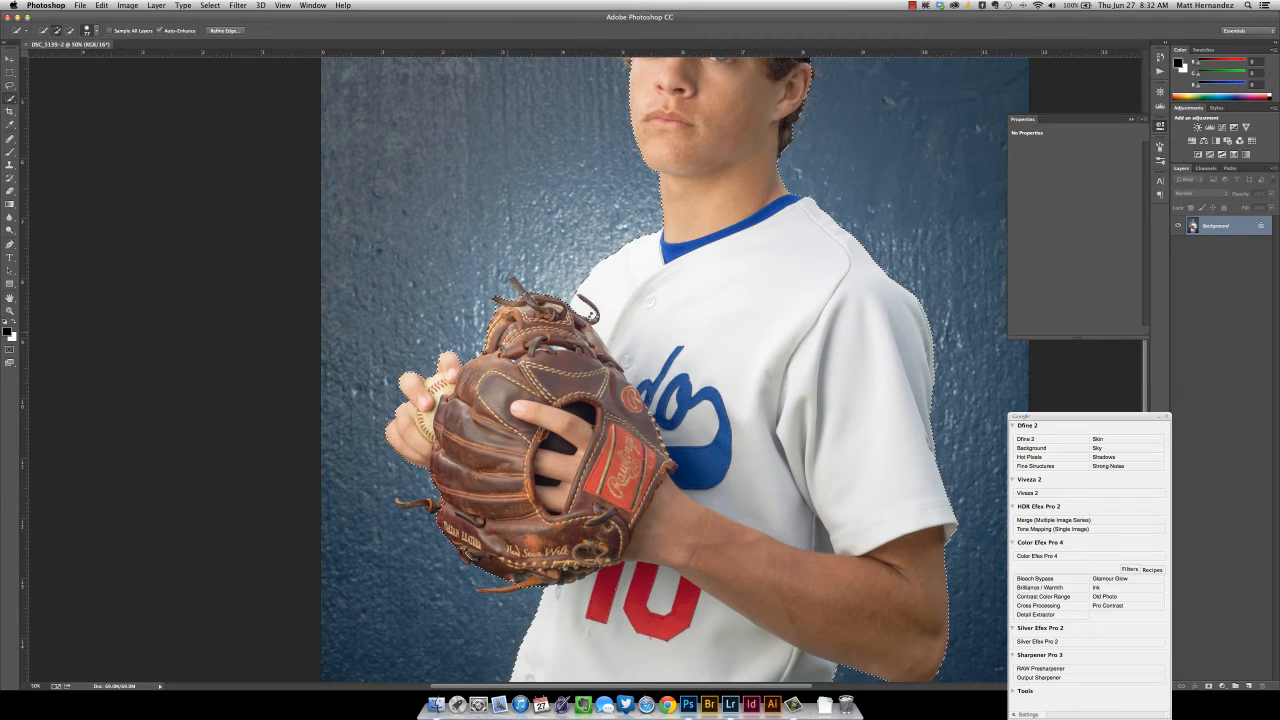
left_click(584, 306)
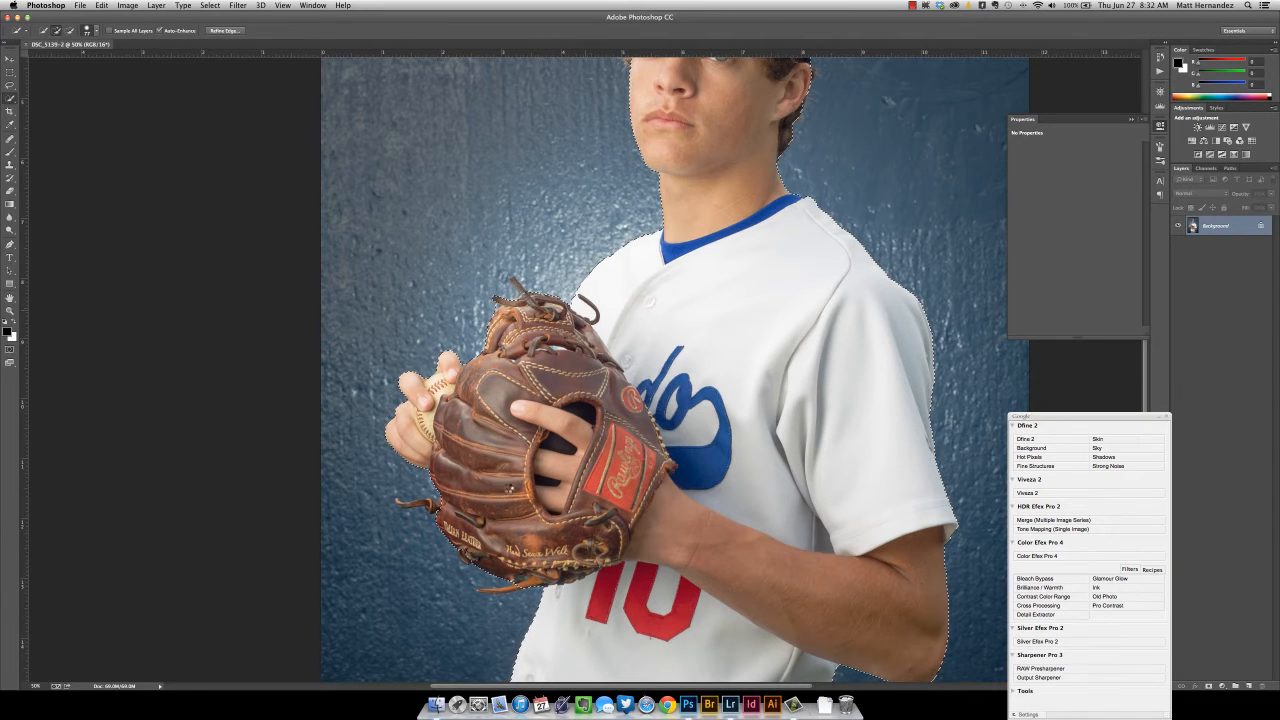
Step: Clean up the selection edge between the hand and glove, and add the loose lace at the glove's lower left
scroll(478, 526, "up", 2)
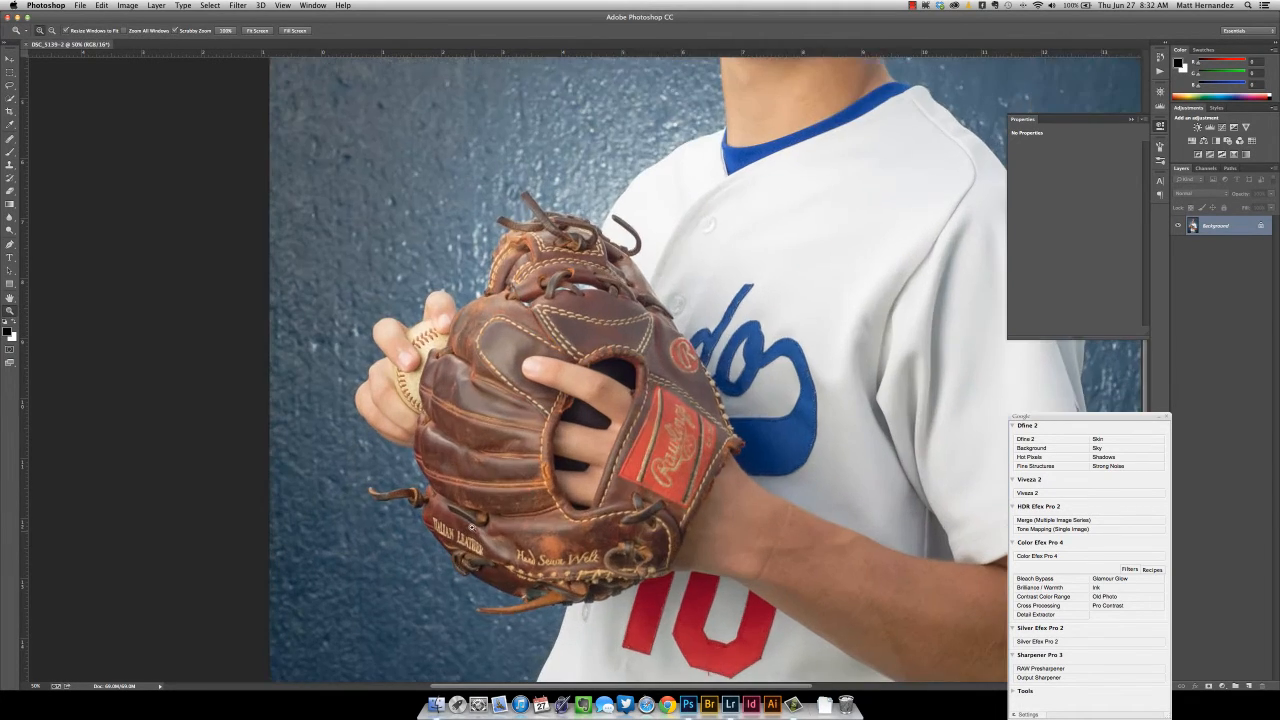
left_click(445, 443, "alt")
key("super+z")
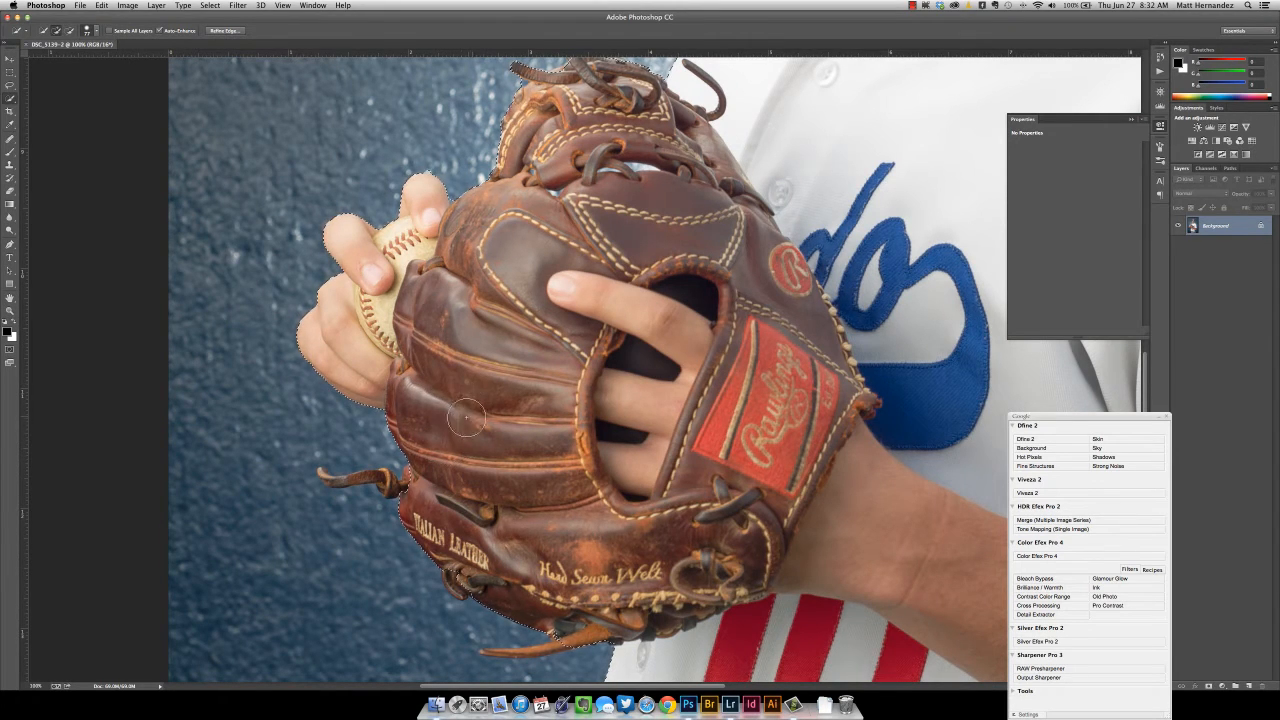
left_click_drag(478, 415, 470, 415)
left_click_drag(310, 420, 367, 437)
left_click_drag(454, 364, 399, 360)
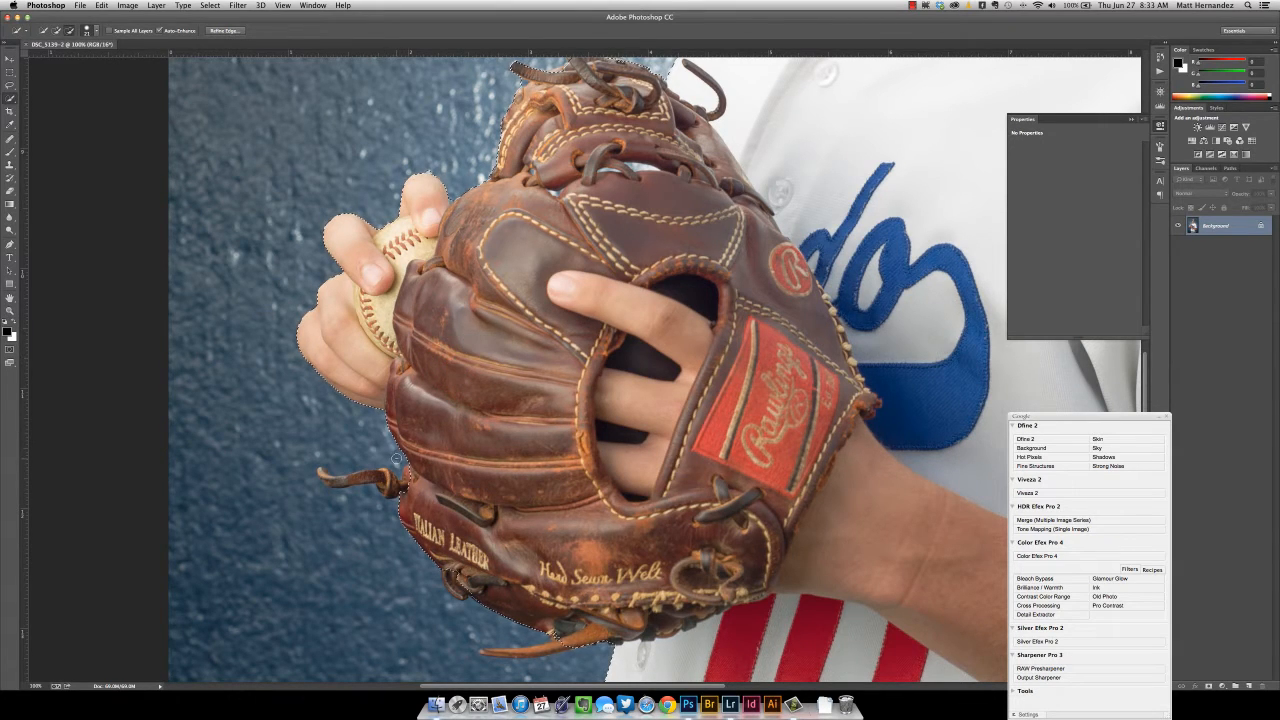
left_click_drag(400, 437, 401, 437)
left_click_drag(323, 474, 391, 488)
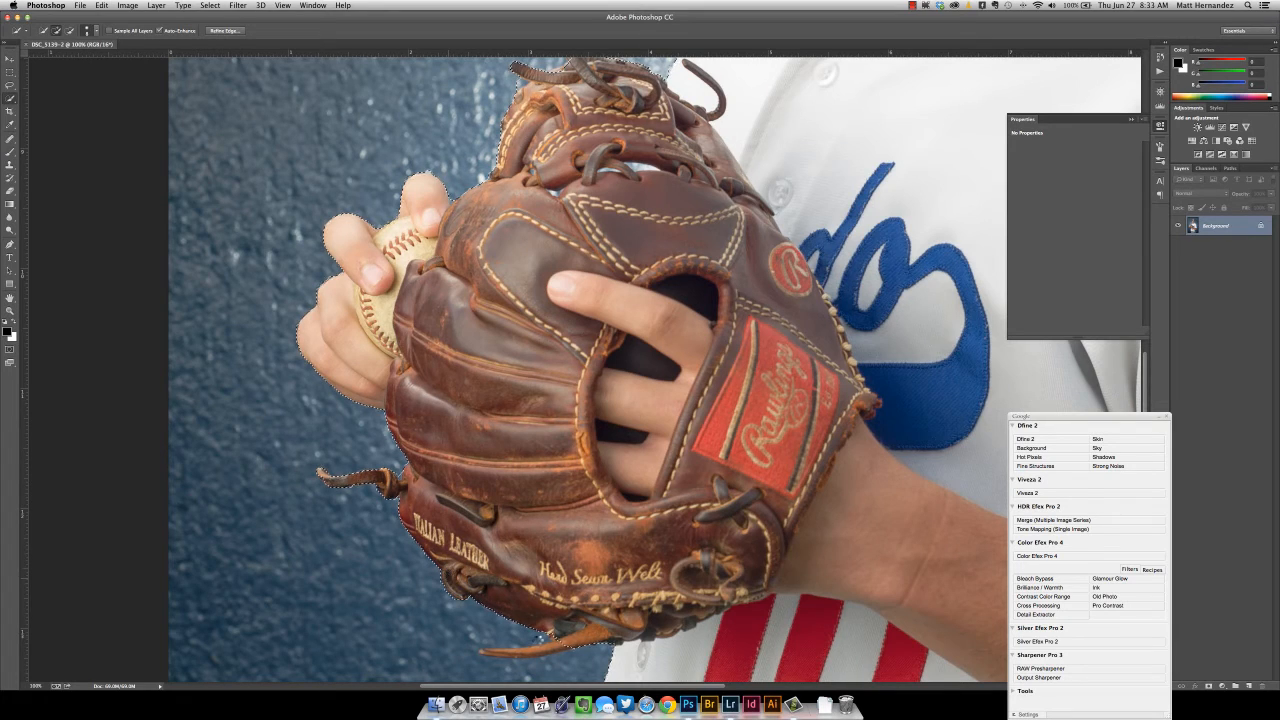
Step: Include the loose laces beneath and on top of the glove in the player selection
key("alt")
left_click_drag(562, 645, 520, 656)
scroll(625, 365, "up", 3)
scroll(625, 365, "right", 2)
key("alt")
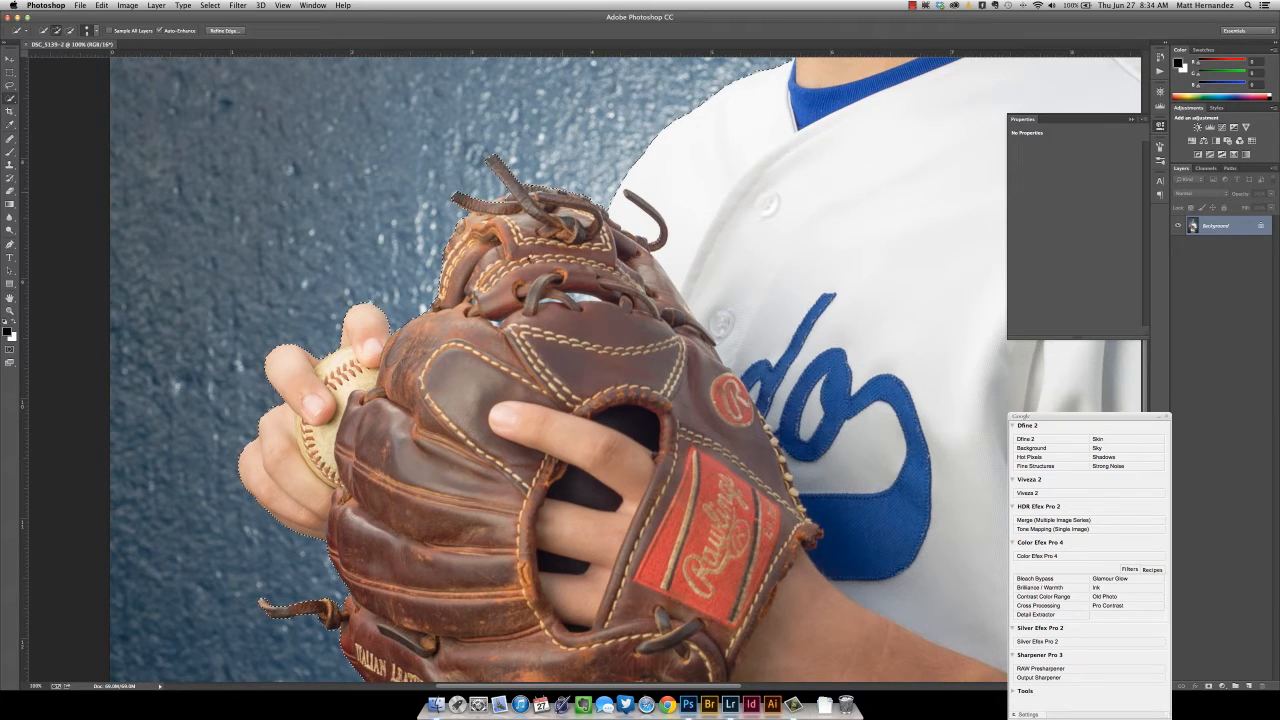
Step: Check the selection edge around the player's head, cap, arm, waist and belt, and return to a wider view
scroll(528, 294, "up", 5)
scroll(528, 294, "left", 5)
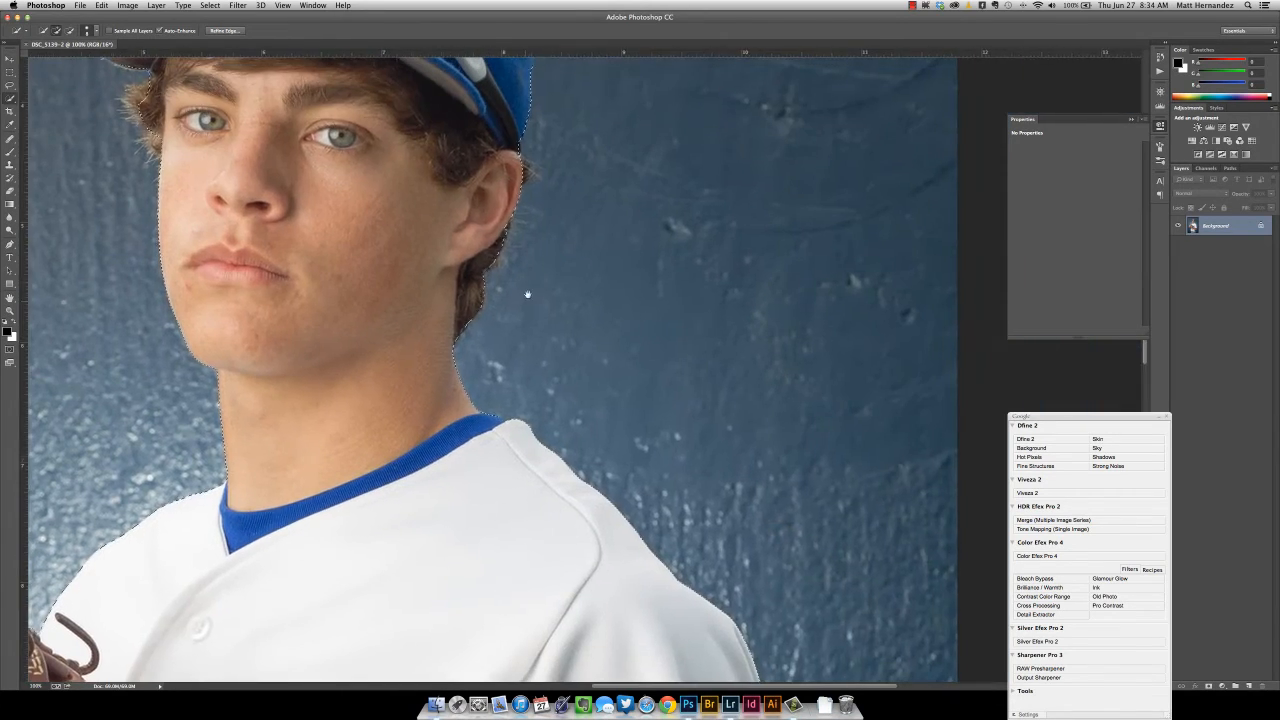
scroll(528, 294, "up", 5)
scroll(528, 294, "left", 3)
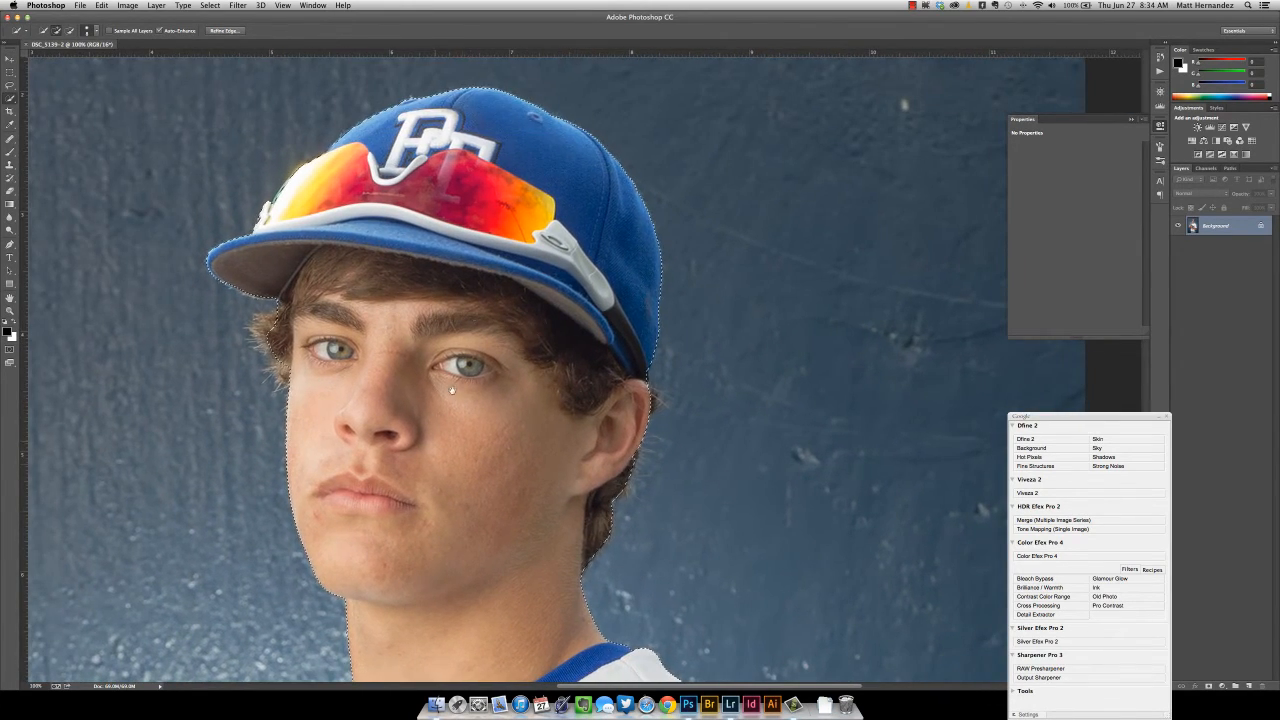
scroll(452, 390, "down", 10)
scroll(452, 390, "right", 3)
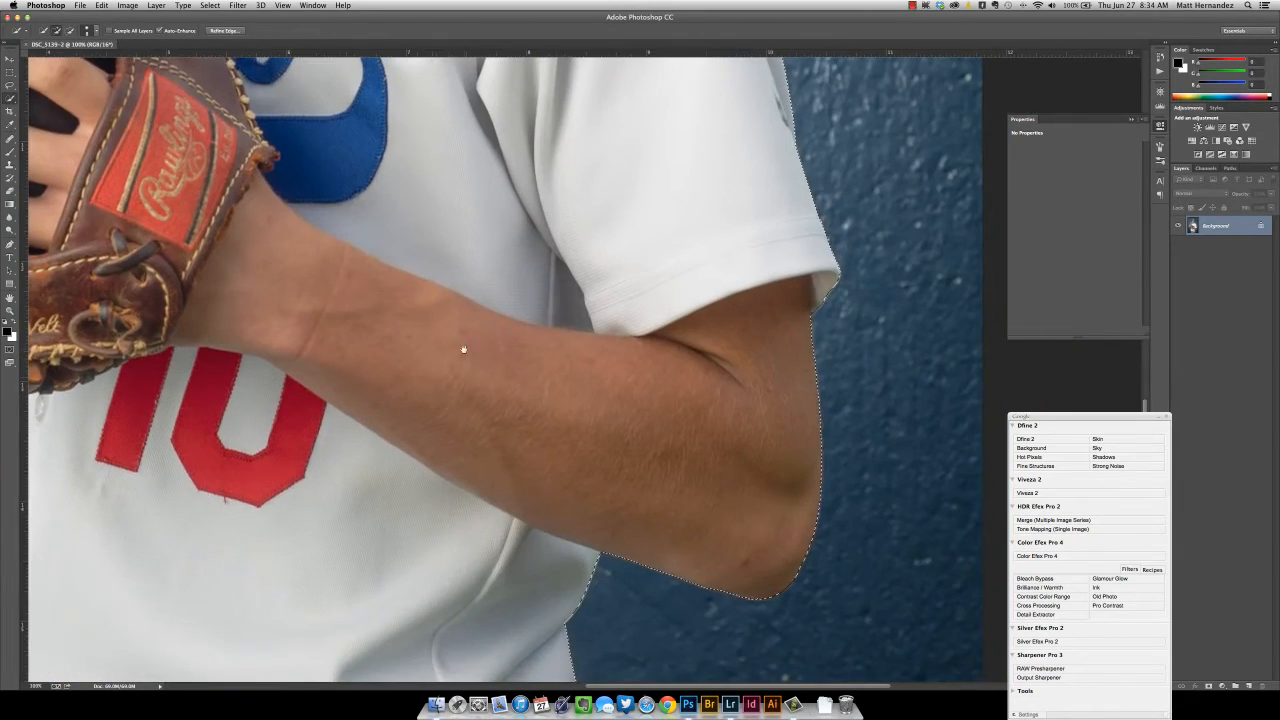
scroll(463, 349, "down", 10)
scroll(463, 349, "left", 5)
key("z")
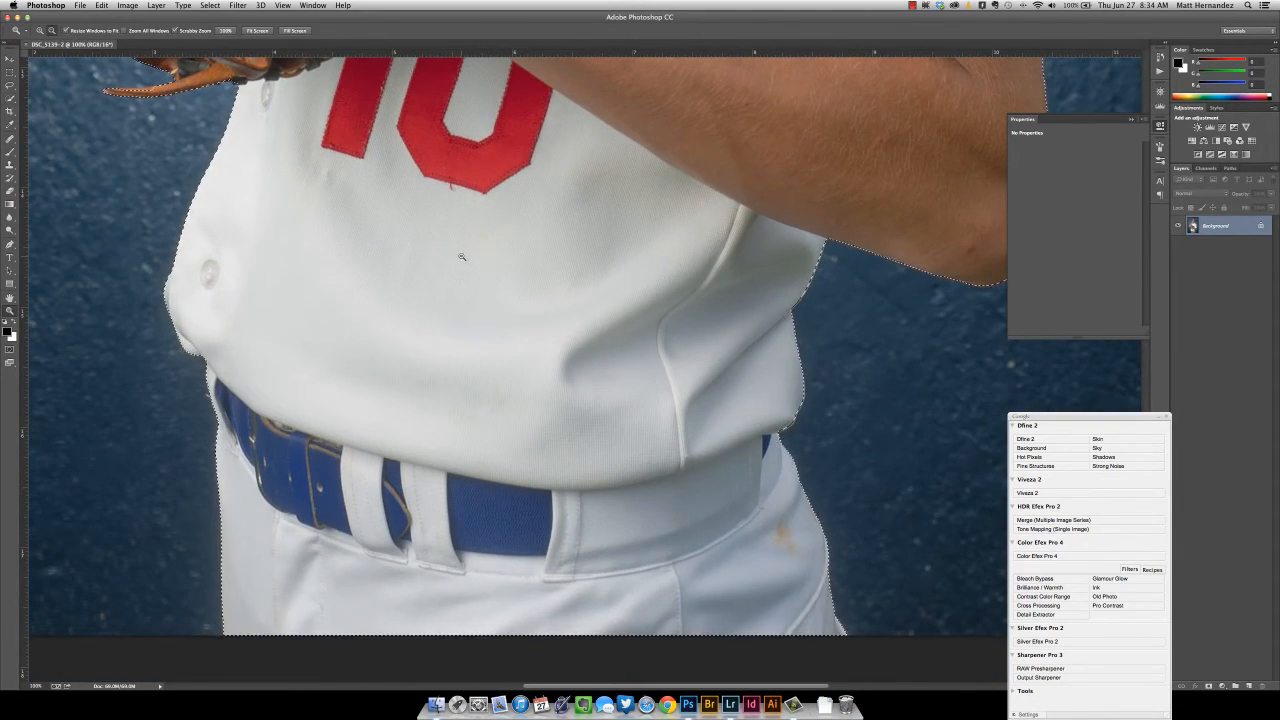
left_click(462, 257, "alt")
left_click(462, 257, "alt")
left_click(462, 257, "alt")
left_click_drag(426, 122, 527, 335)
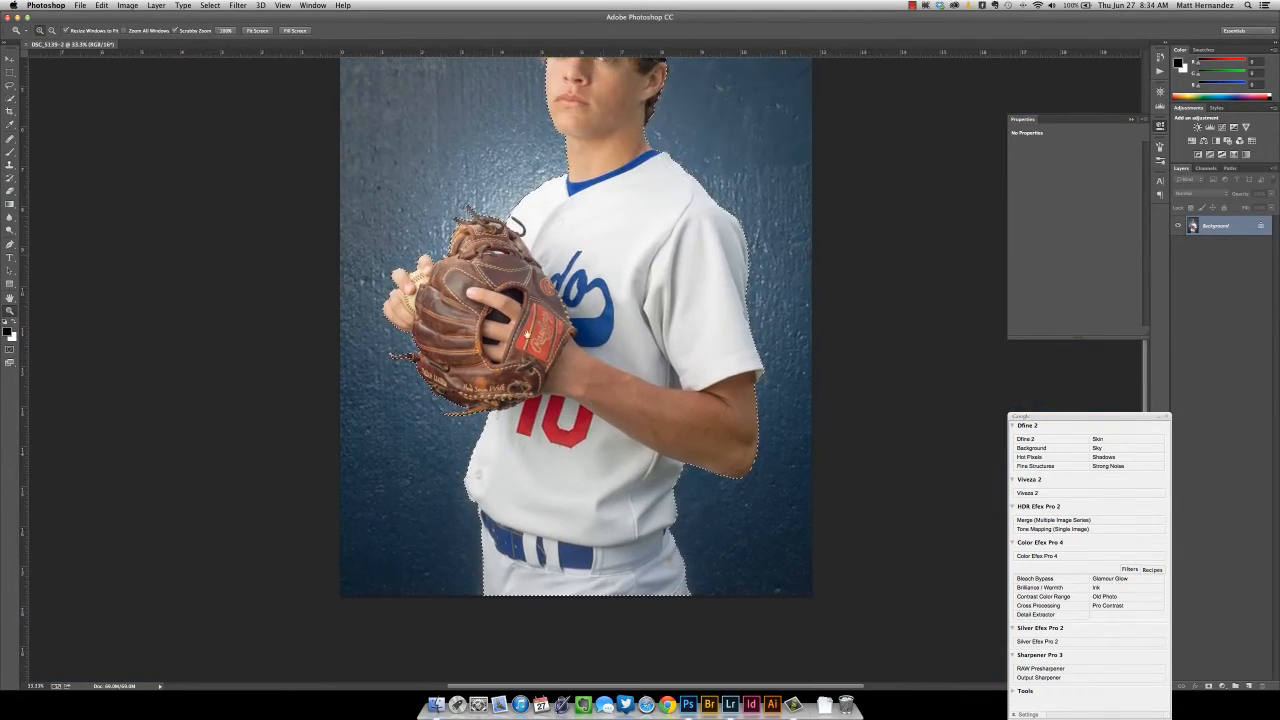
Step: Save the current selection as a new channel named Player
left_click(210, 6)
left_click(228, 237)
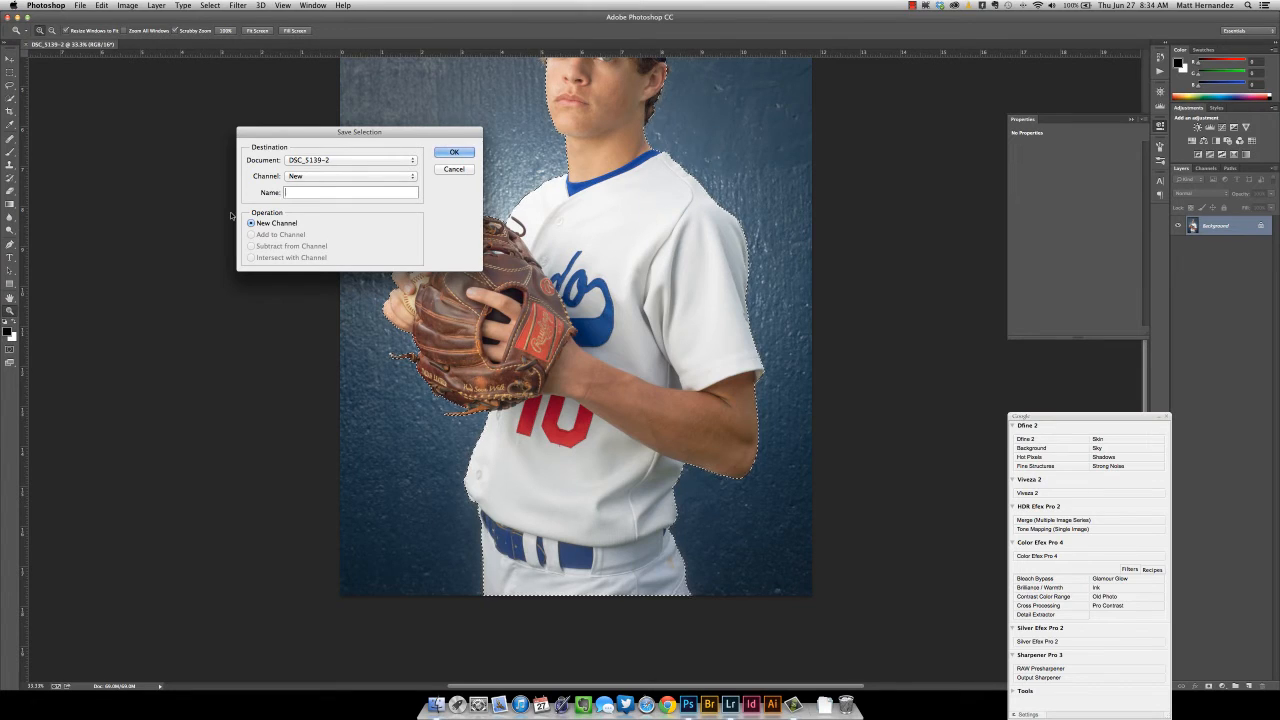
type("Play")
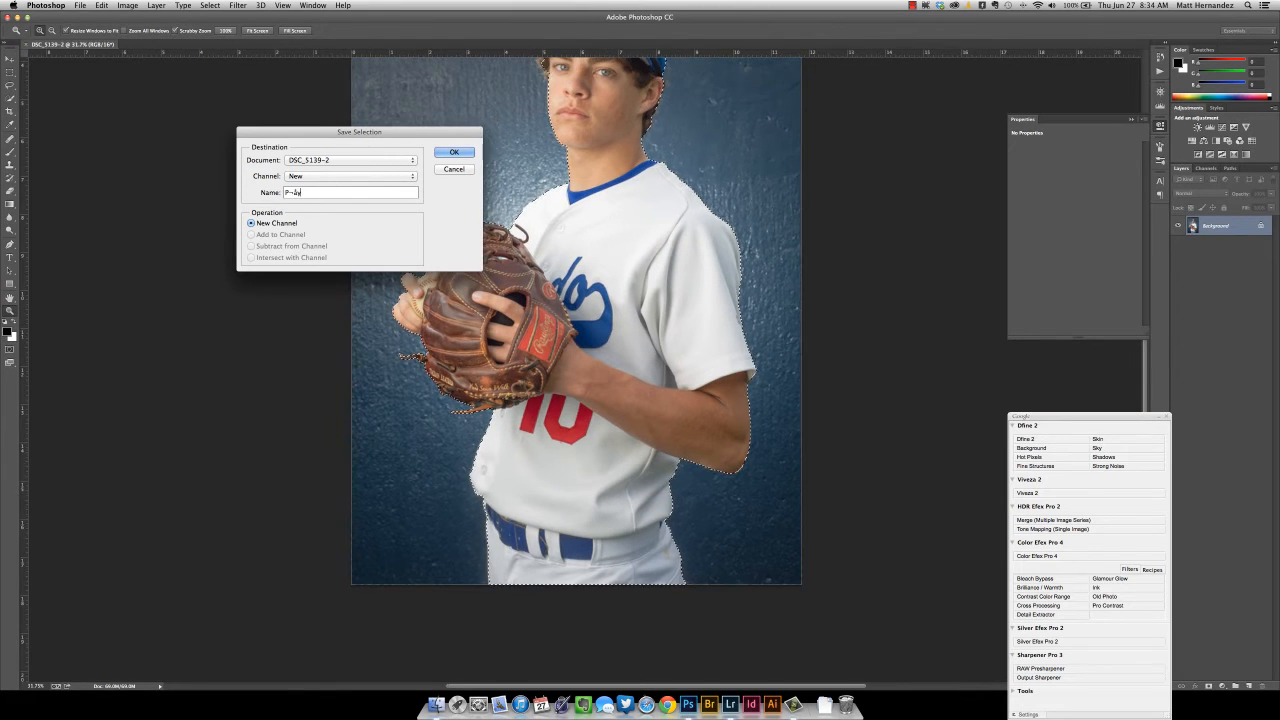
key("BackSpace")
key("BackSpace")
key("BackSpace")
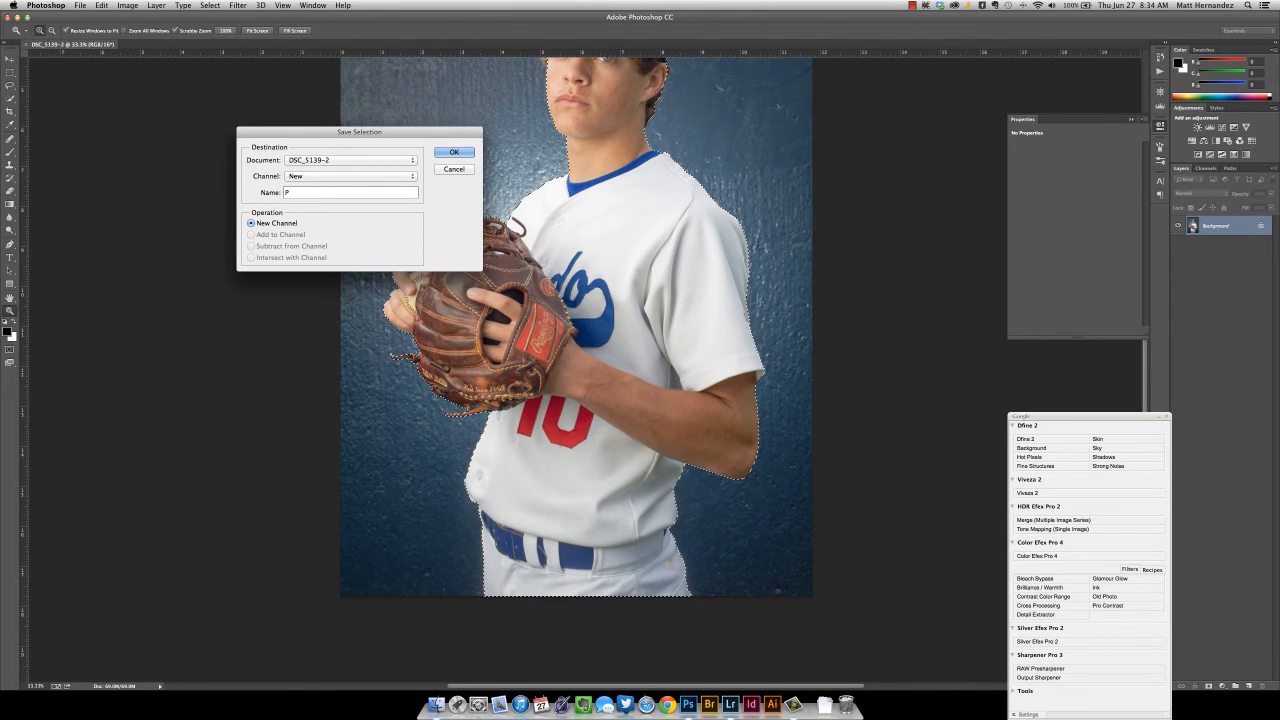
type("layer")
key("Return")
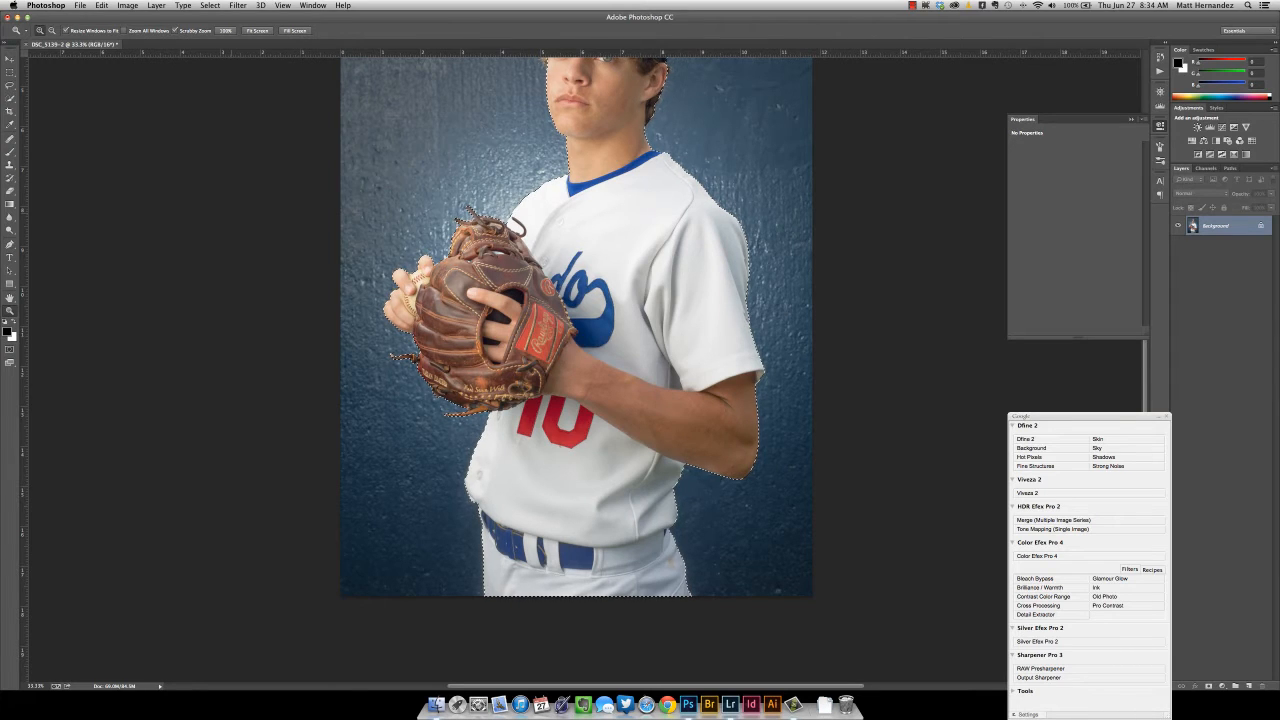
Step: Refine the selection edge around the hair beside the face and neck, and output it as a new layer with layer mask
key("w")
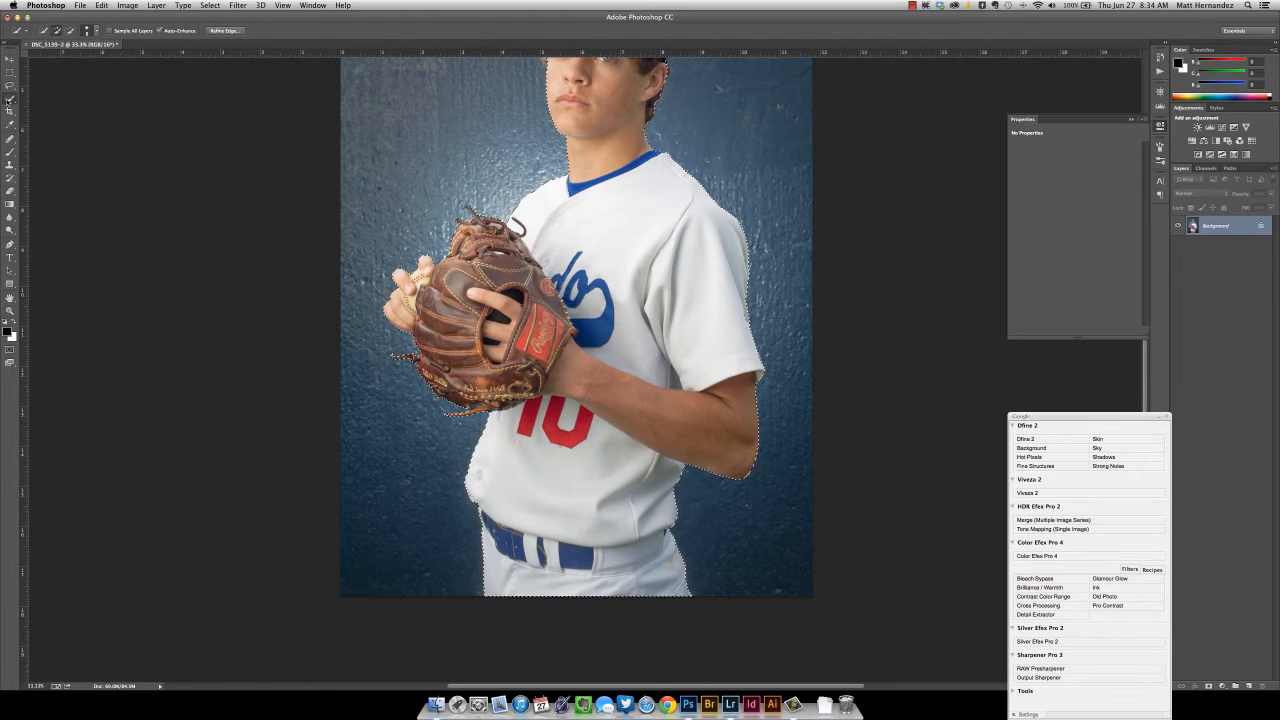
left_click(225, 32)
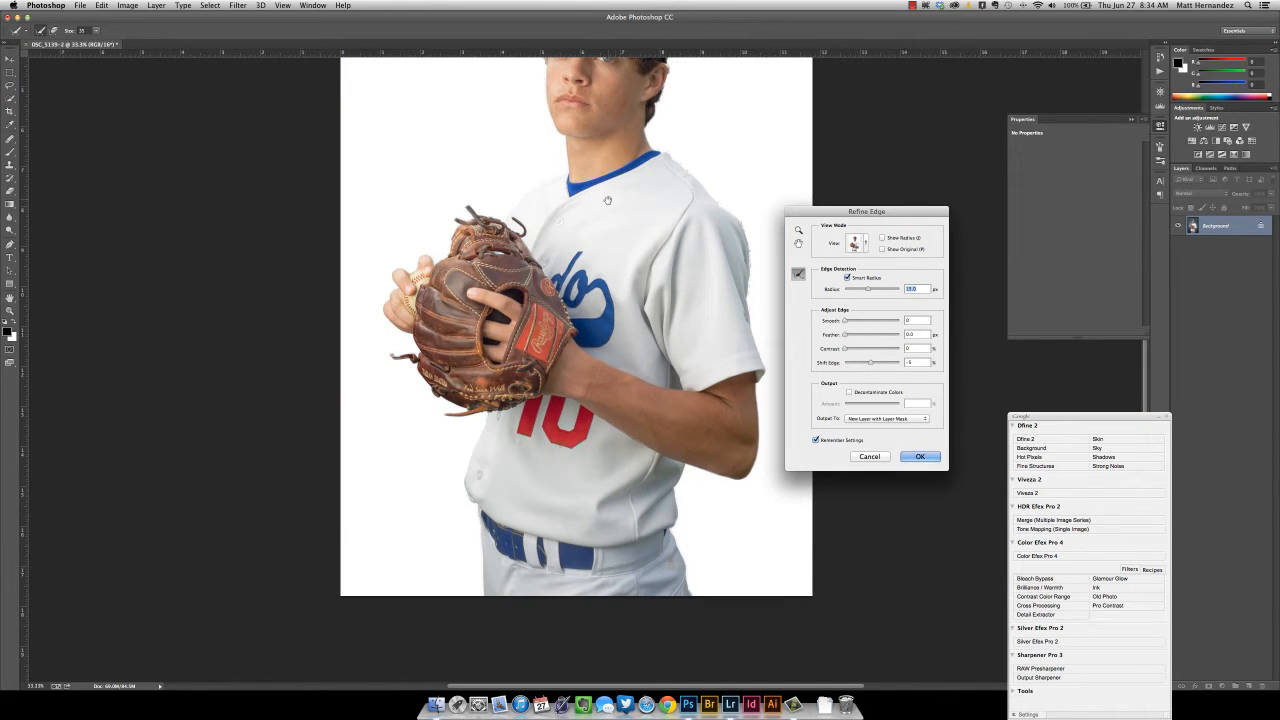
scroll(625, 333, "up", 5)
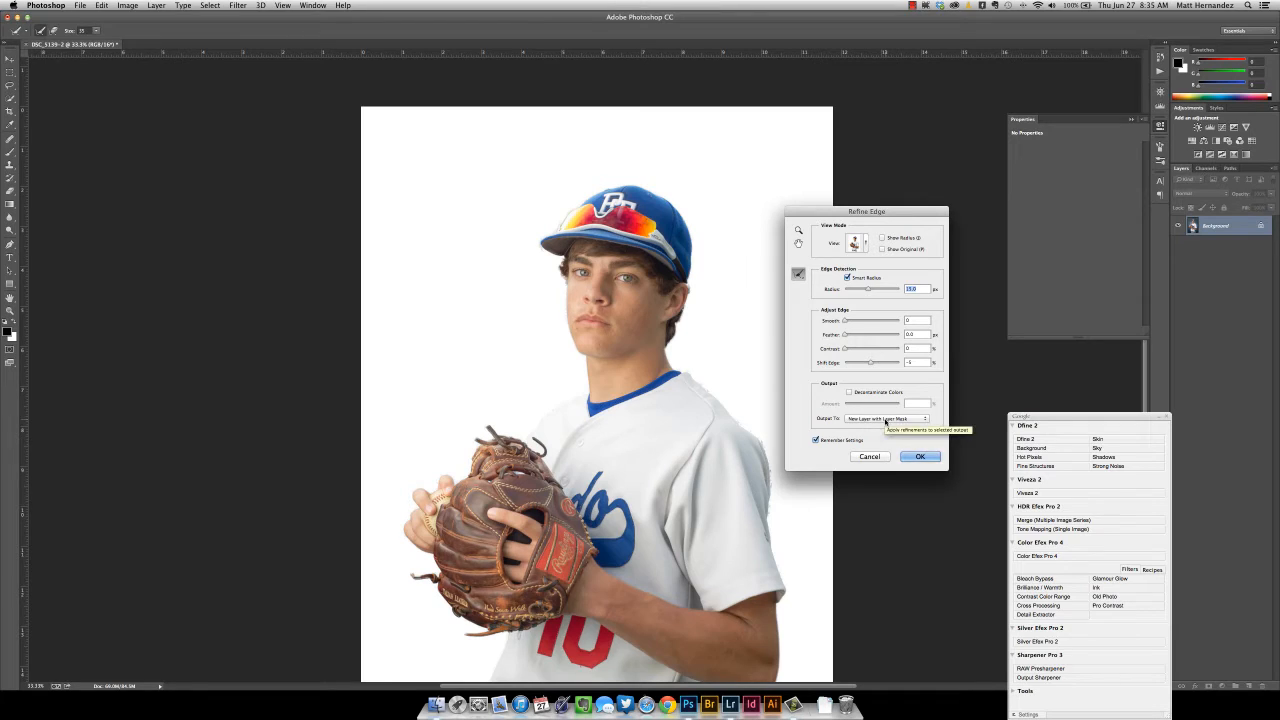
mouse_move(537, 298)
left_mouse_down()
mouse_move(558, 258)
mouse_move(560, 284)
mouse_move(566, 252)
left_mouse_up()
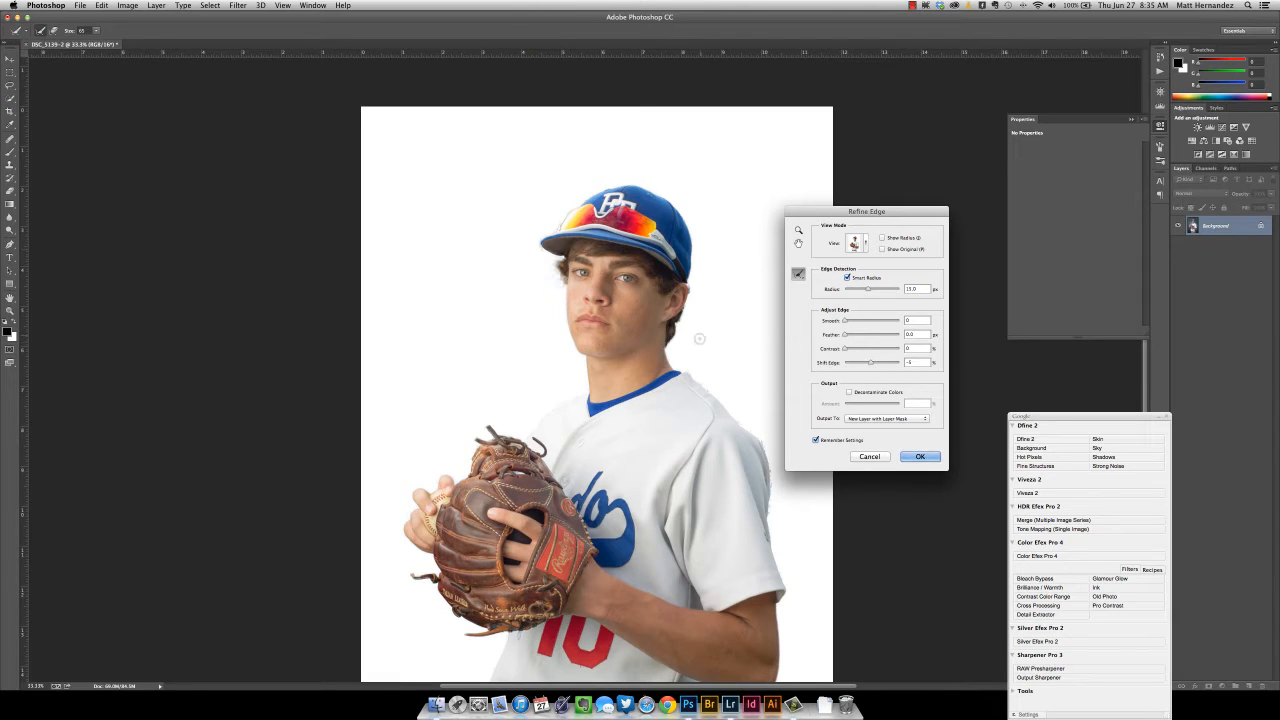
mouse_move(686, 340)
left_mouse_down()
mouse_move(672, 346)
mouse_move(688, 283)
mouse_move(668, 344)
left_mouse_up()
left_click(916, 455)
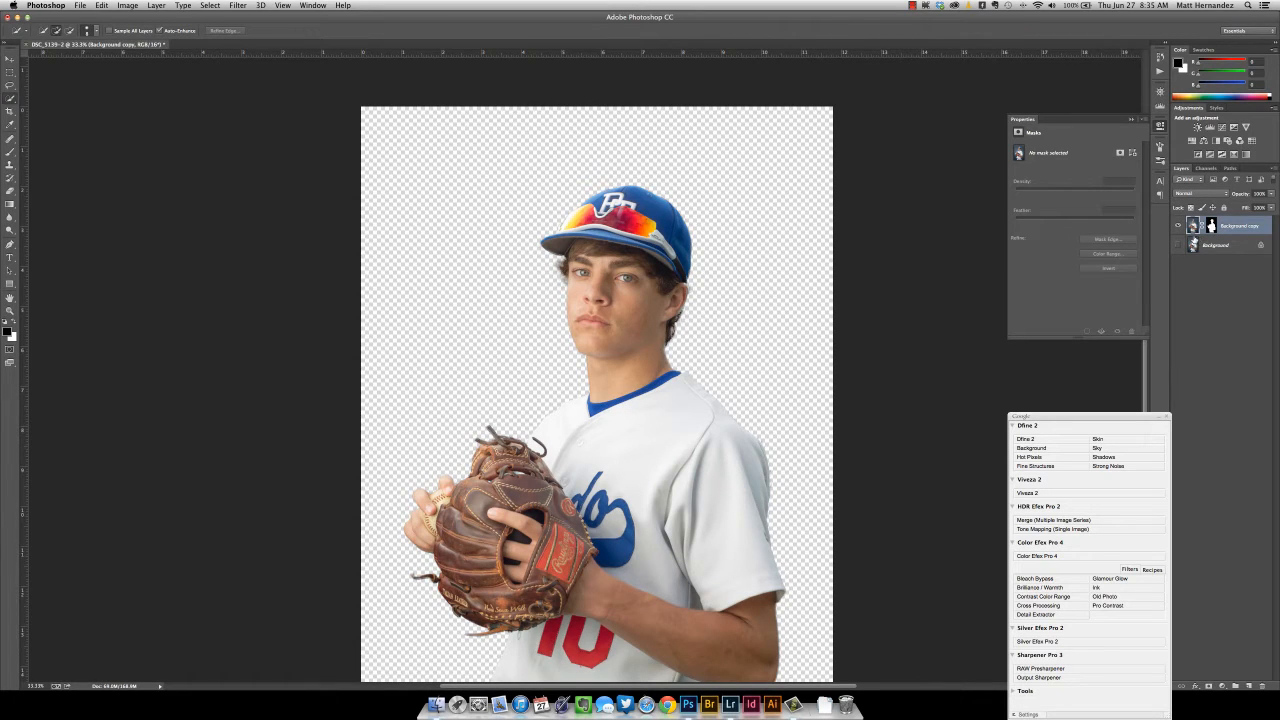
Step: Inspect the cutout layer's black-and-white mask on its own, and return to the normal image view
scroll(740, 346, "down", 3)
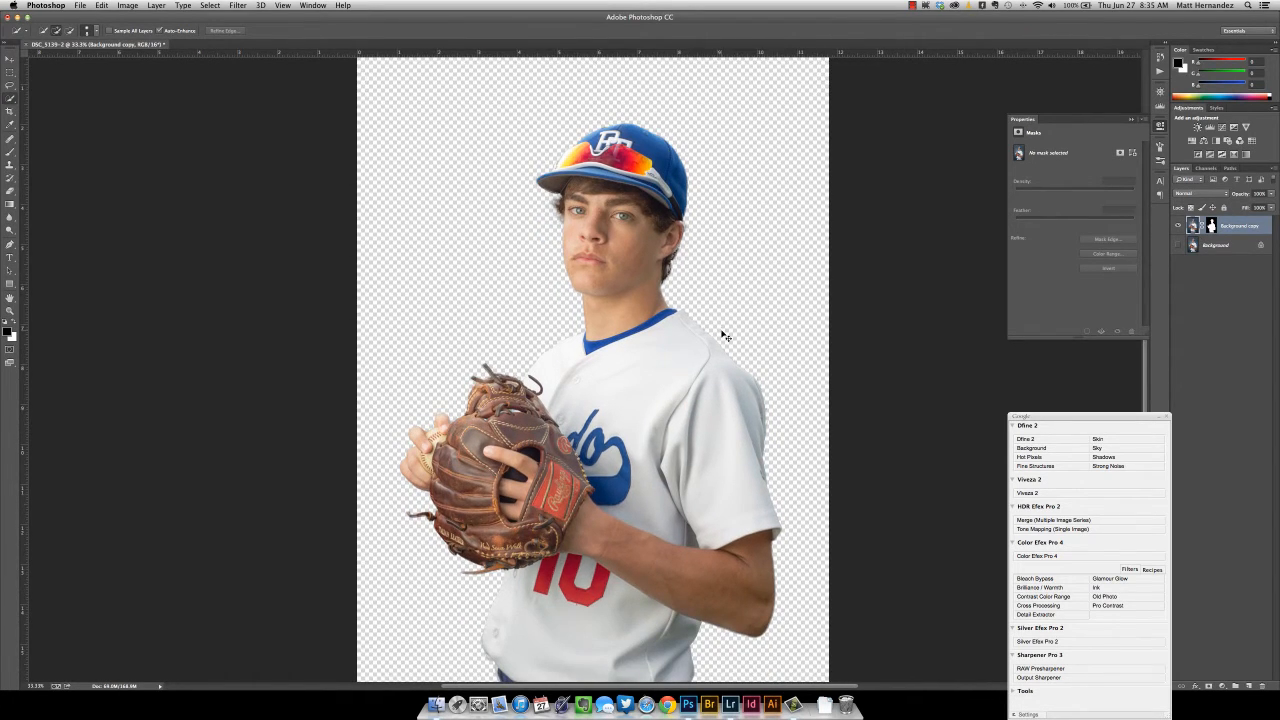
scroll(726, 336, "down", 1)
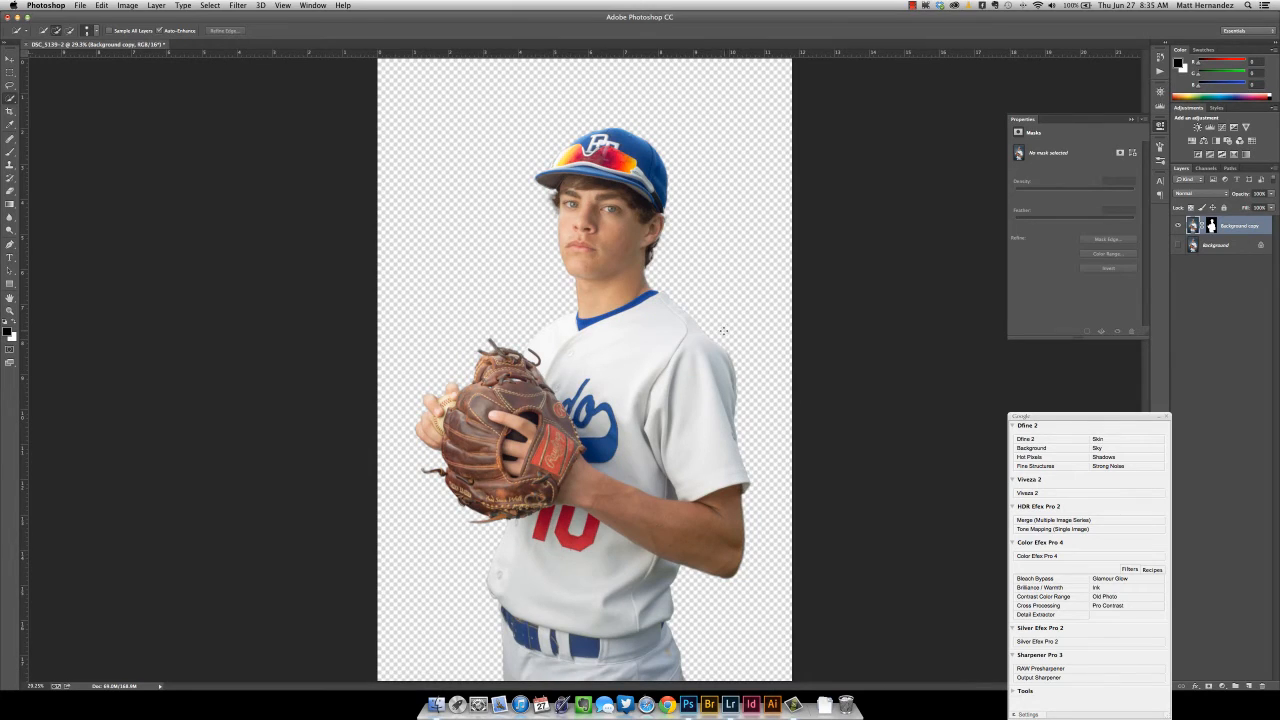
left_click(1211, 225, "alt")
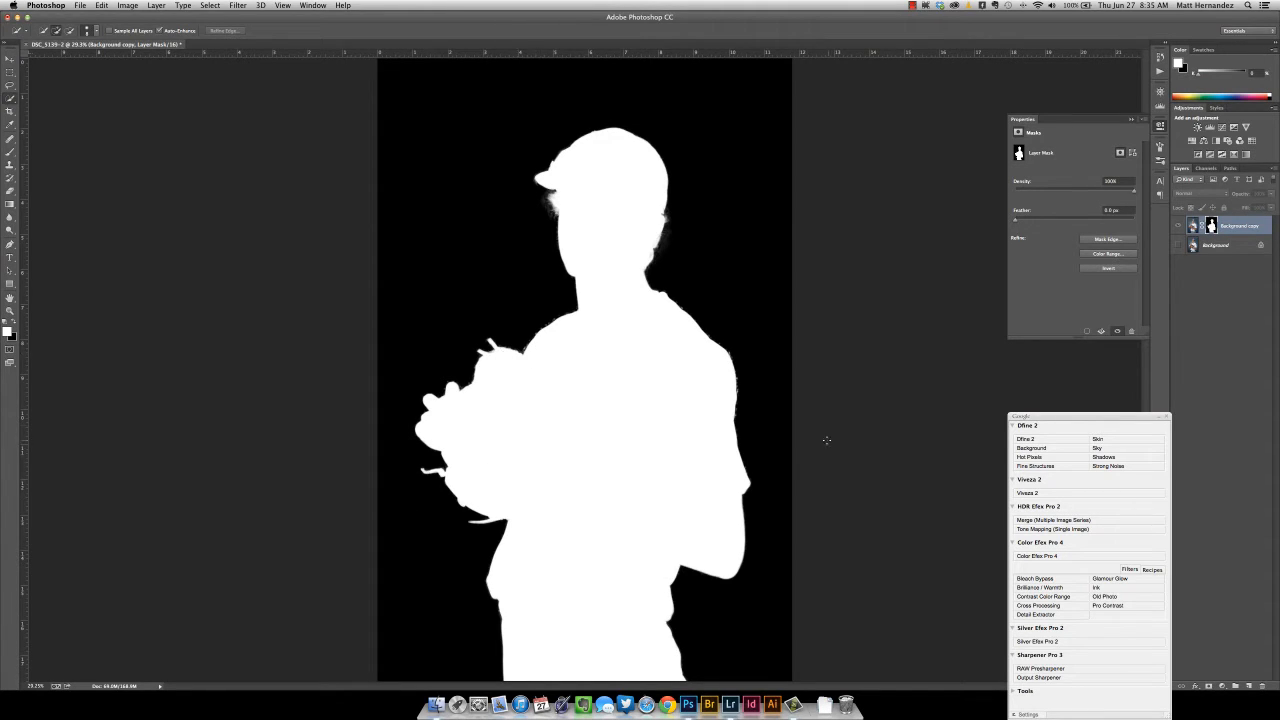
left_click(1212, 228, "alt")
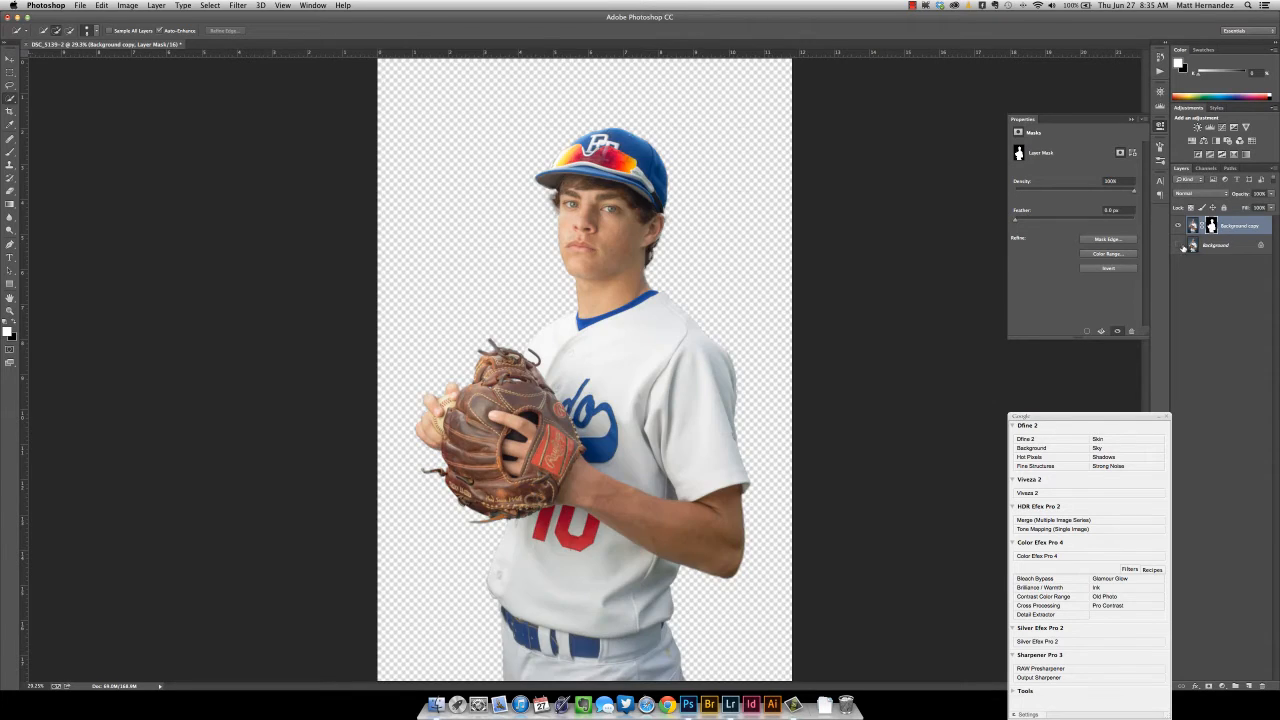
Step: Show and select the Background layer, and close the floating Google filters window
left_click(1179, 246)
left_click(1240, 246)
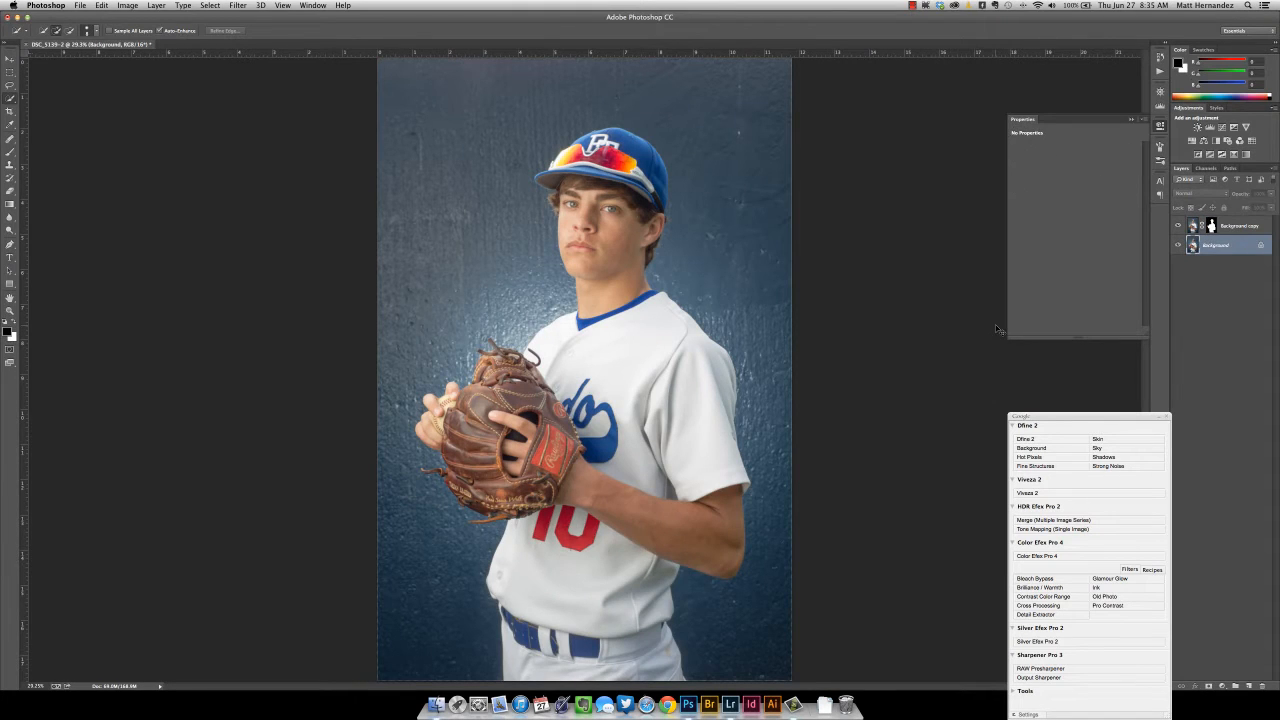
key("super+minus")
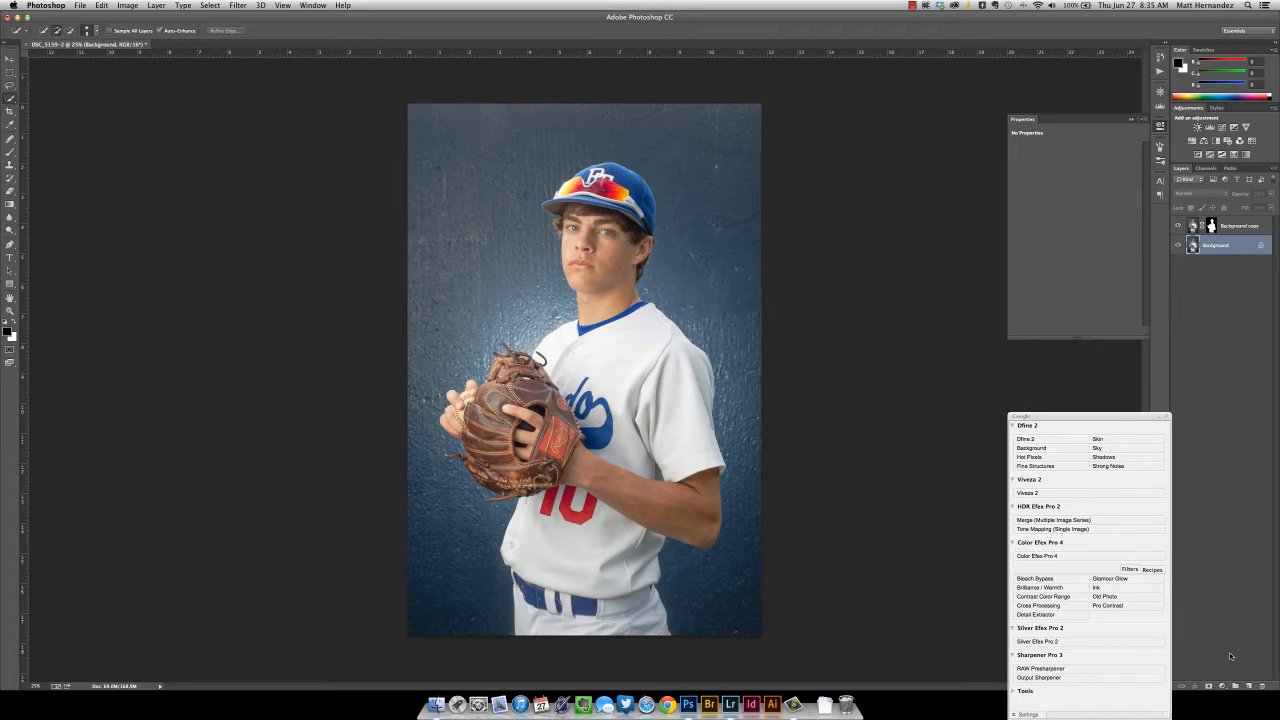
left_click_drag(1090, 413, 1012, 417)
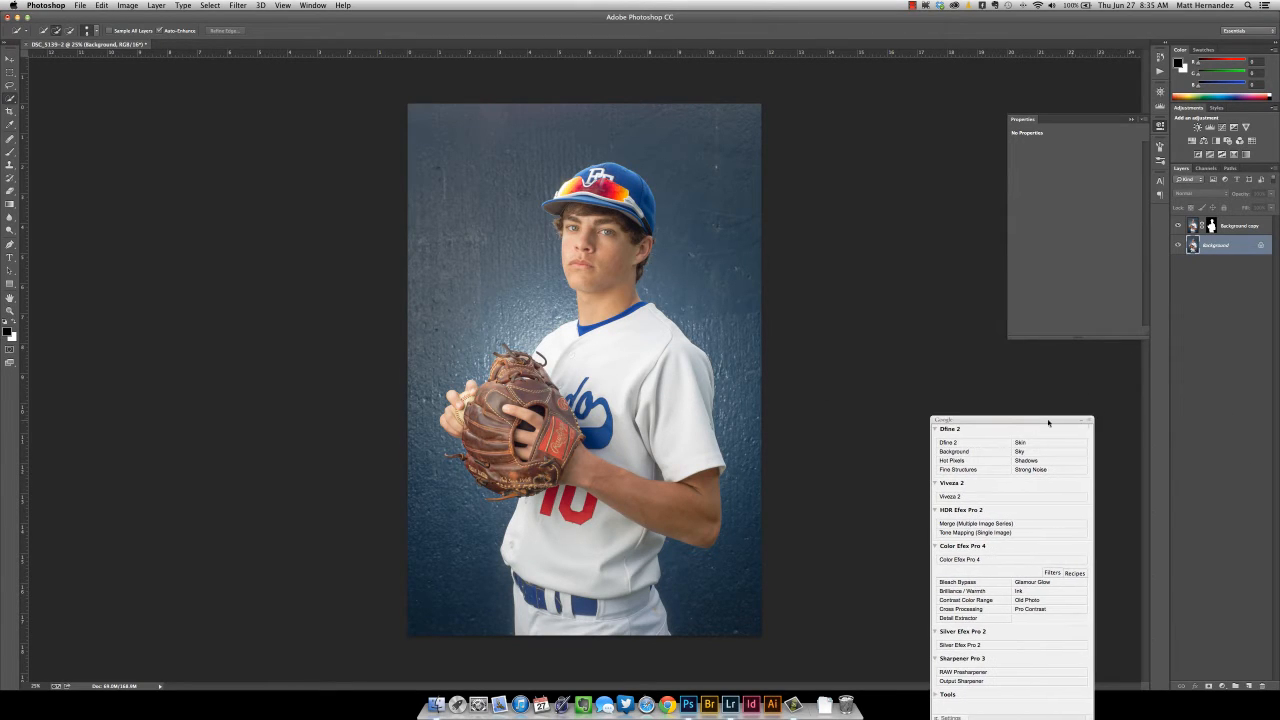
left_click(1083, 419)
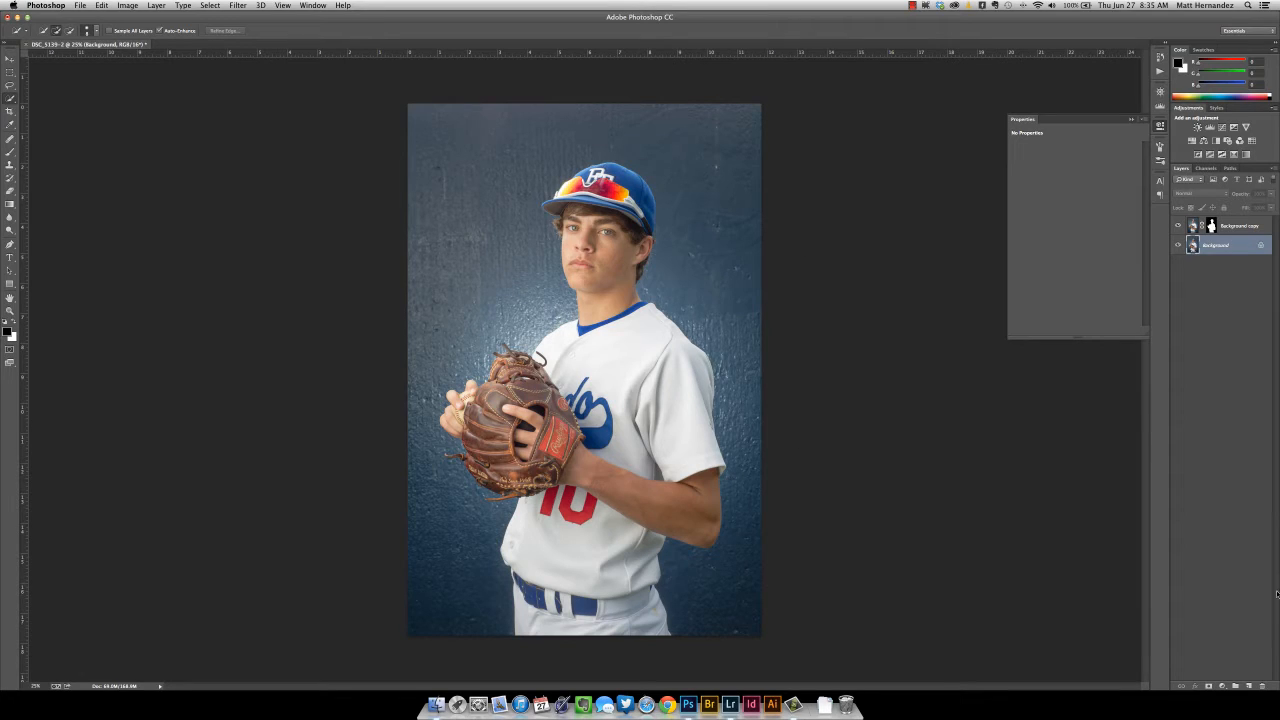
Step: Add a Curves adjustment layer directly above the Background layer, keeping the RGB channel
left_click(1221, 687)
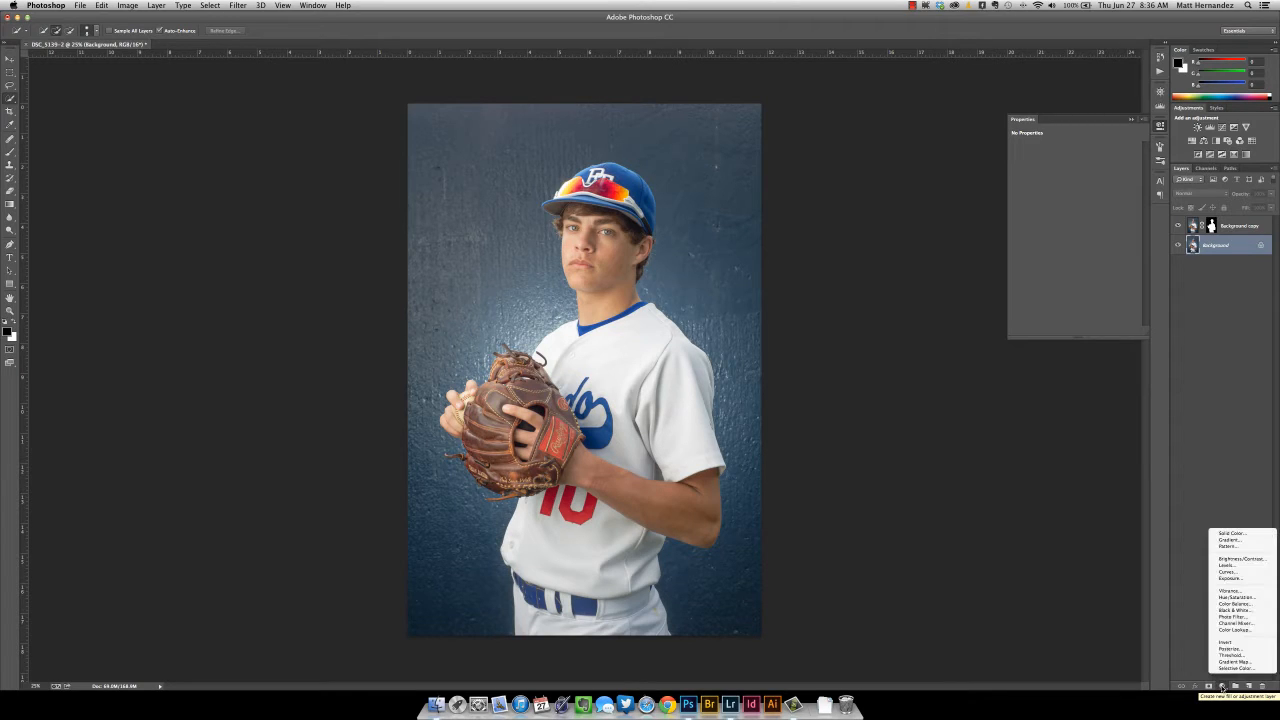
left_click(1228, 572)
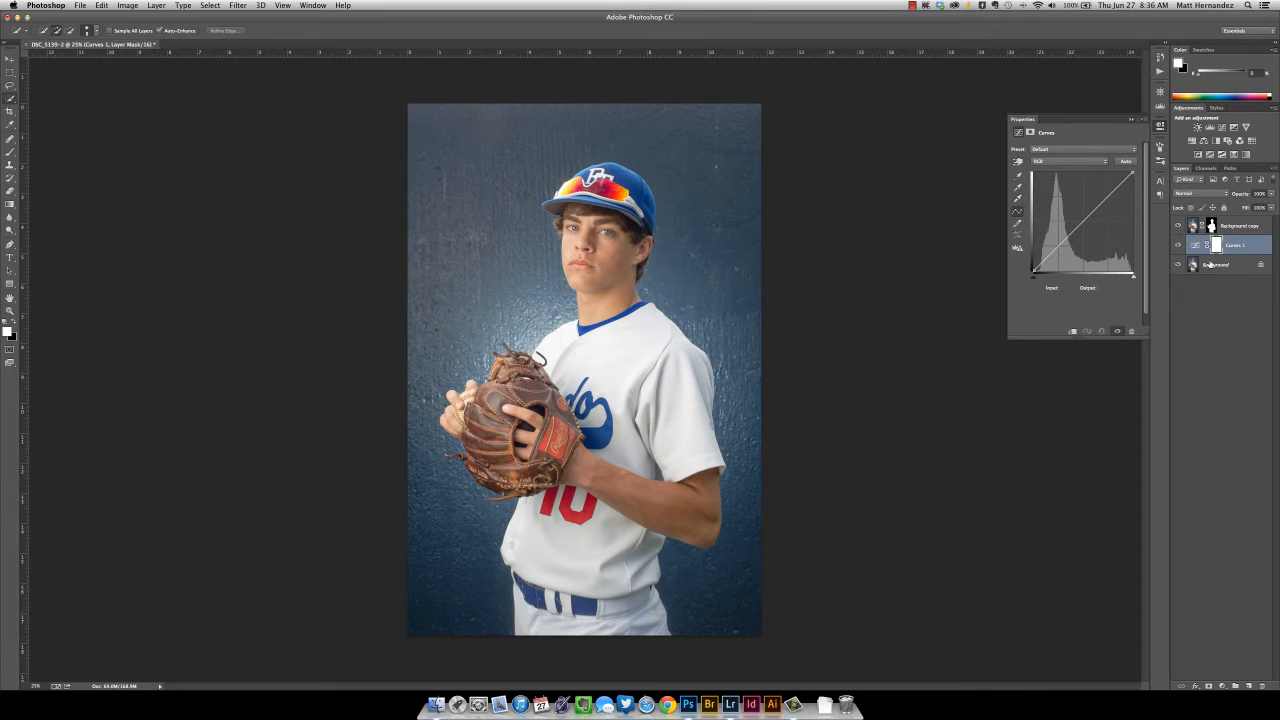
key("super+z")
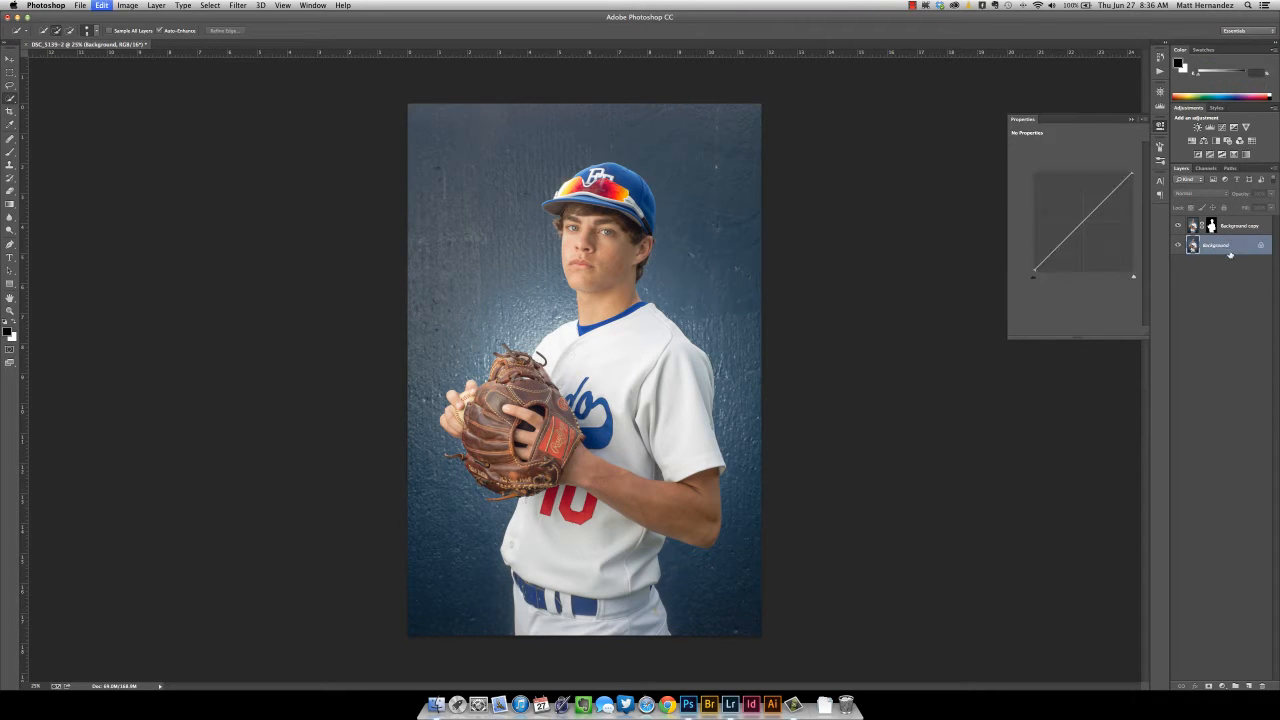
key("super+z")
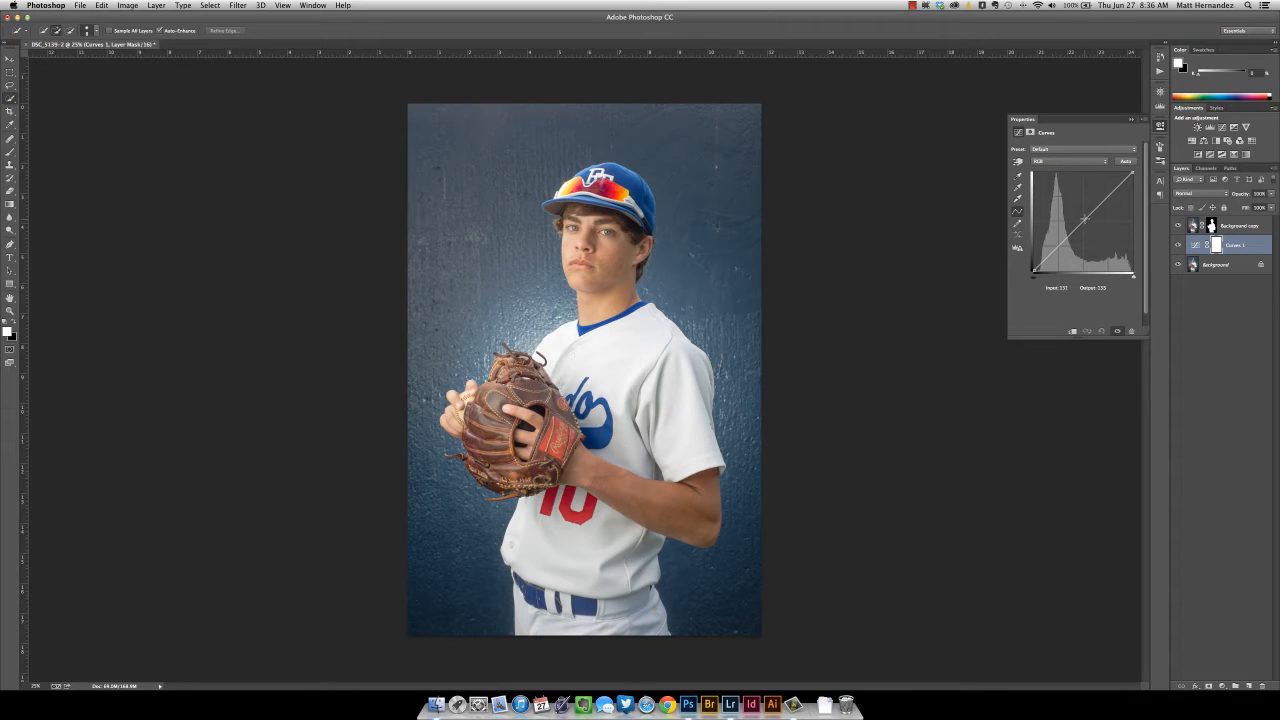
left_click(1050, 161)
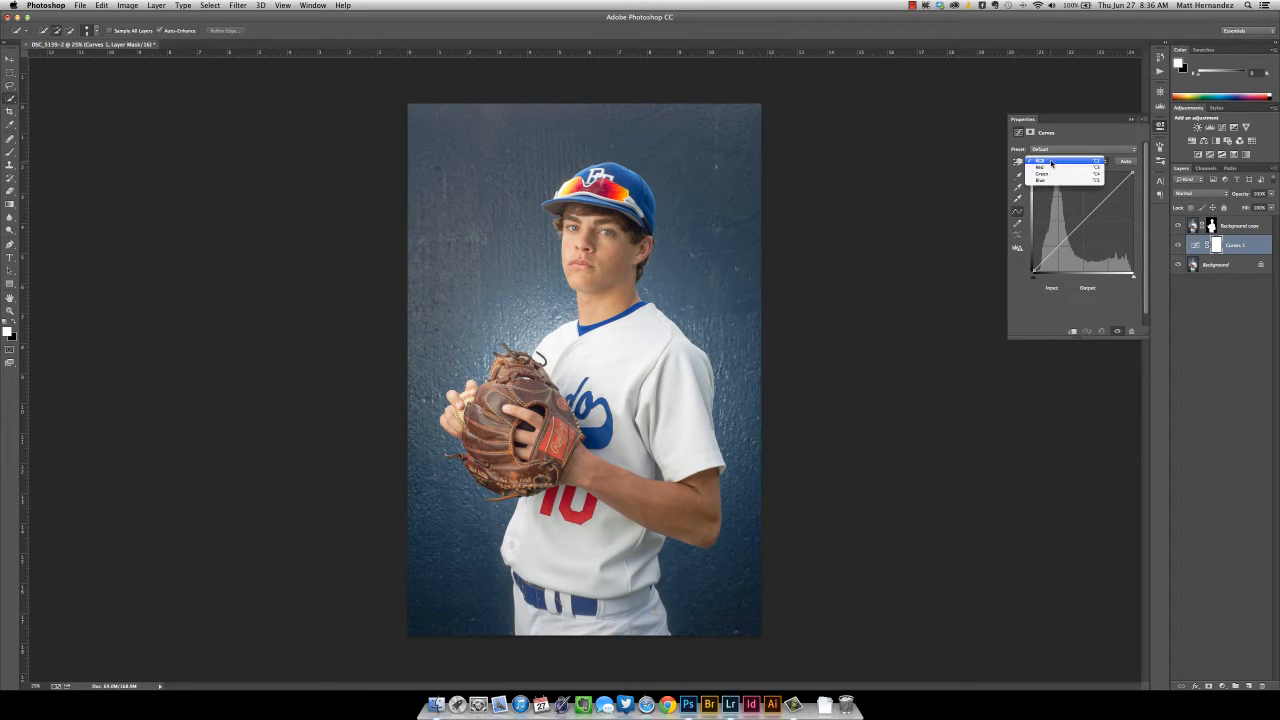
left_click(1051, 162)
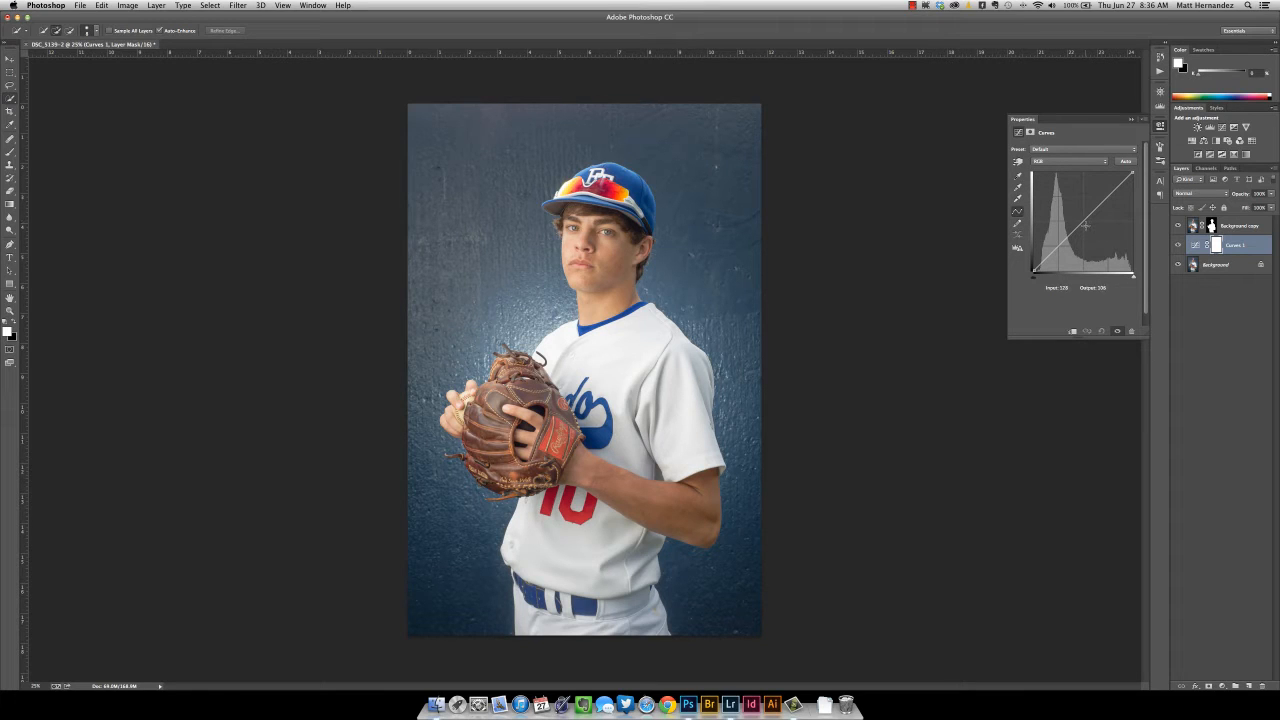
Step: Add a midpoint to the RGB curve and pull it below the diagonal to darken the background
left_click(1084, 221)
mouse_move(1084, 221)
left_mouse_down()
mouse_move(1101, 217)
mouse_move(1083, 214)
left_mouse_up()
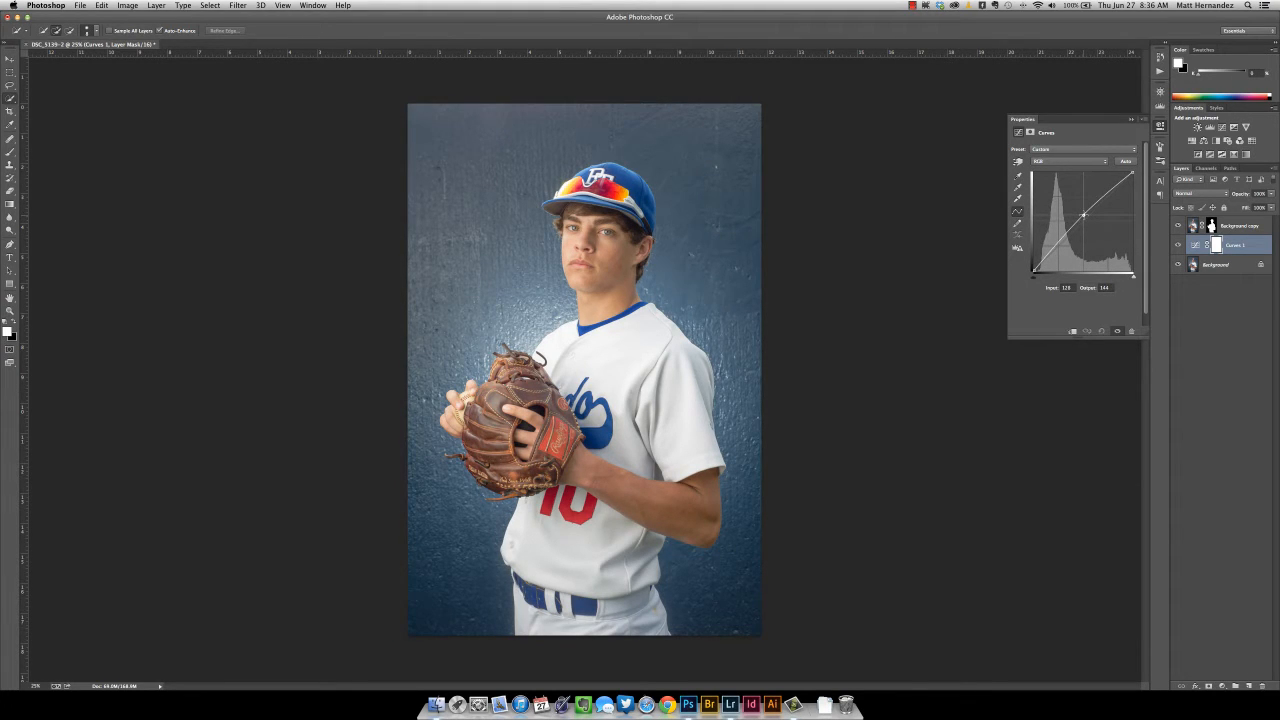
left_click_drag(1083, 214, 1083, 233)
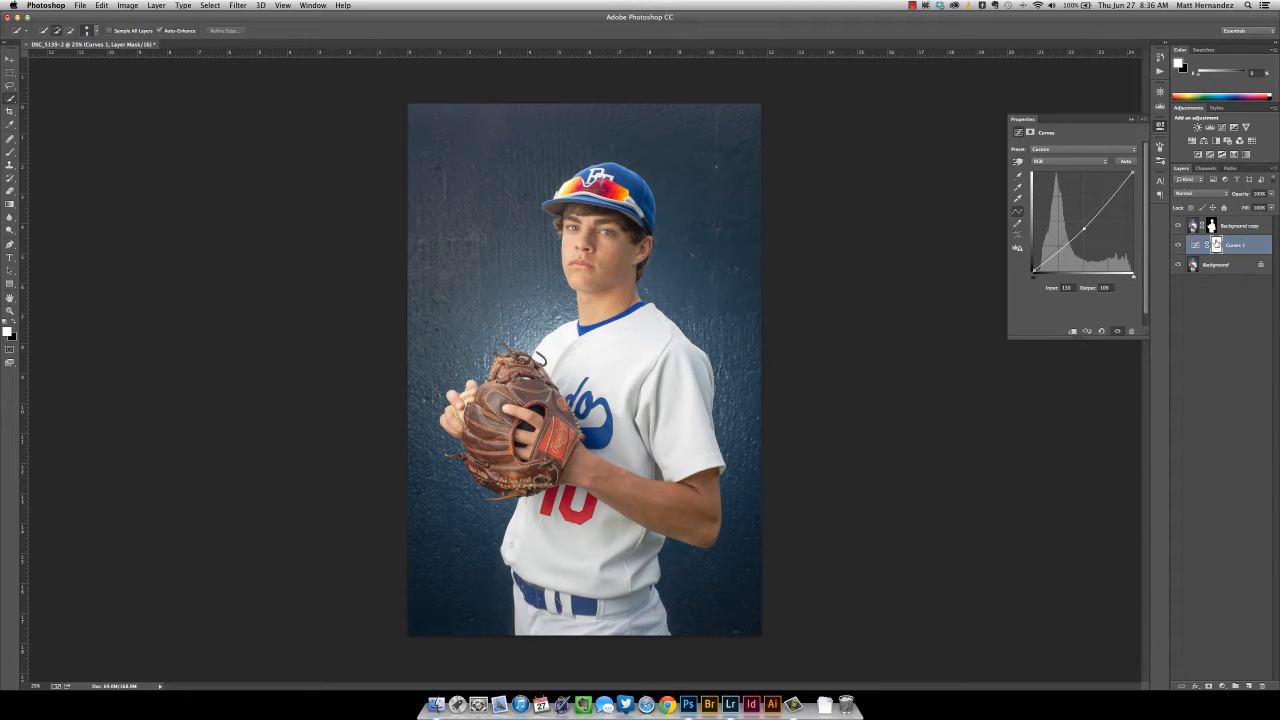
Step: Fade the Curves mask with a vertical white-to-black gradient from cap to jersey number, compare before and after, and fine-tune the curve's midpoint
key("g")
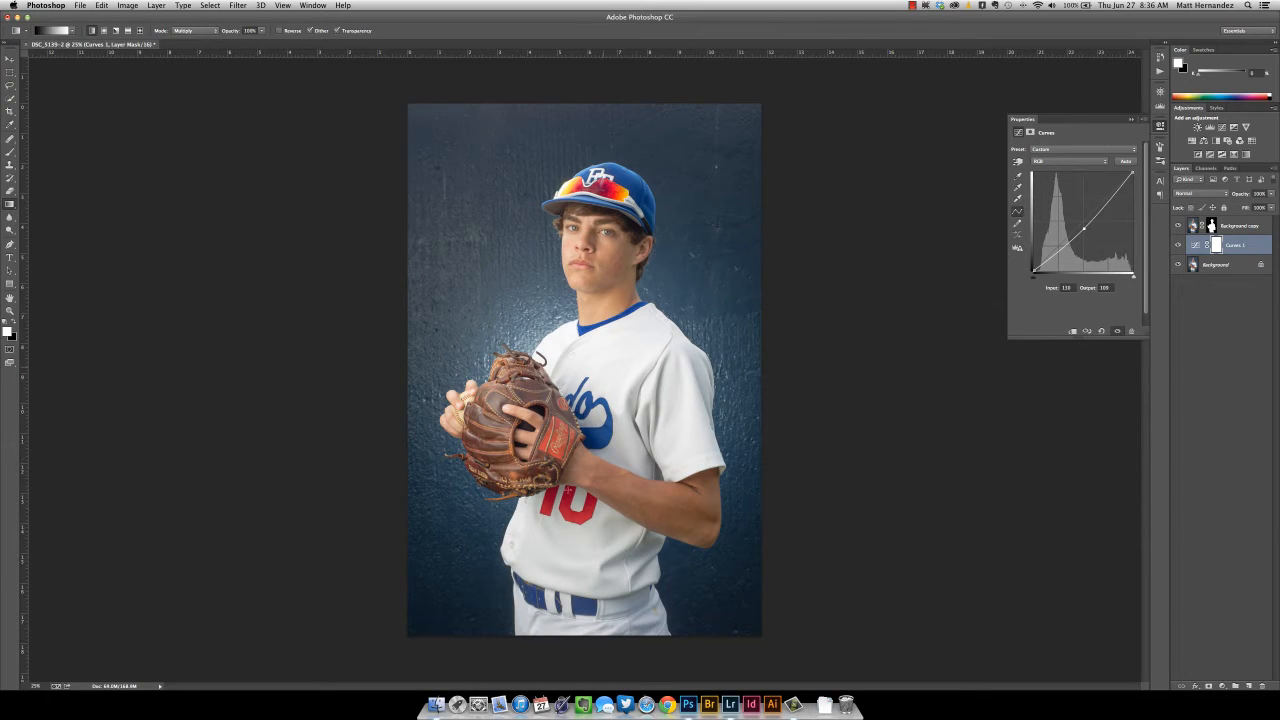
left_click_drag(571, 198, 571, 520)
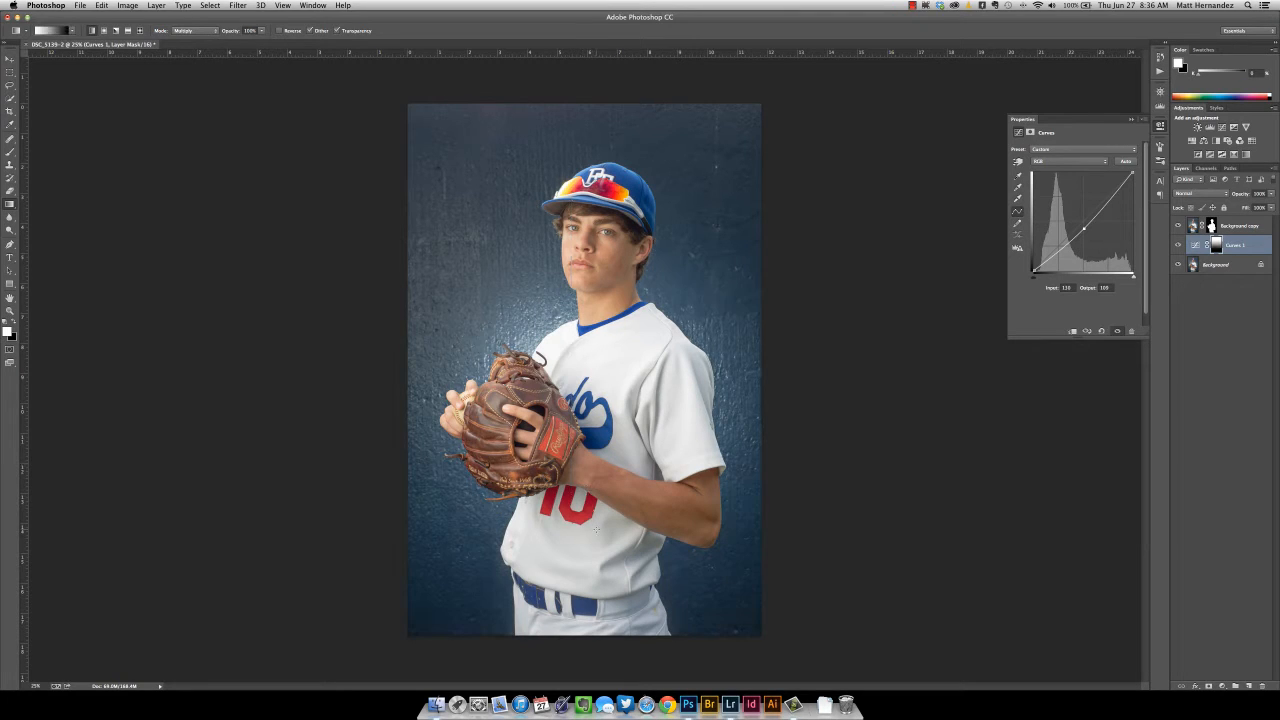
left_click(1178, 245)
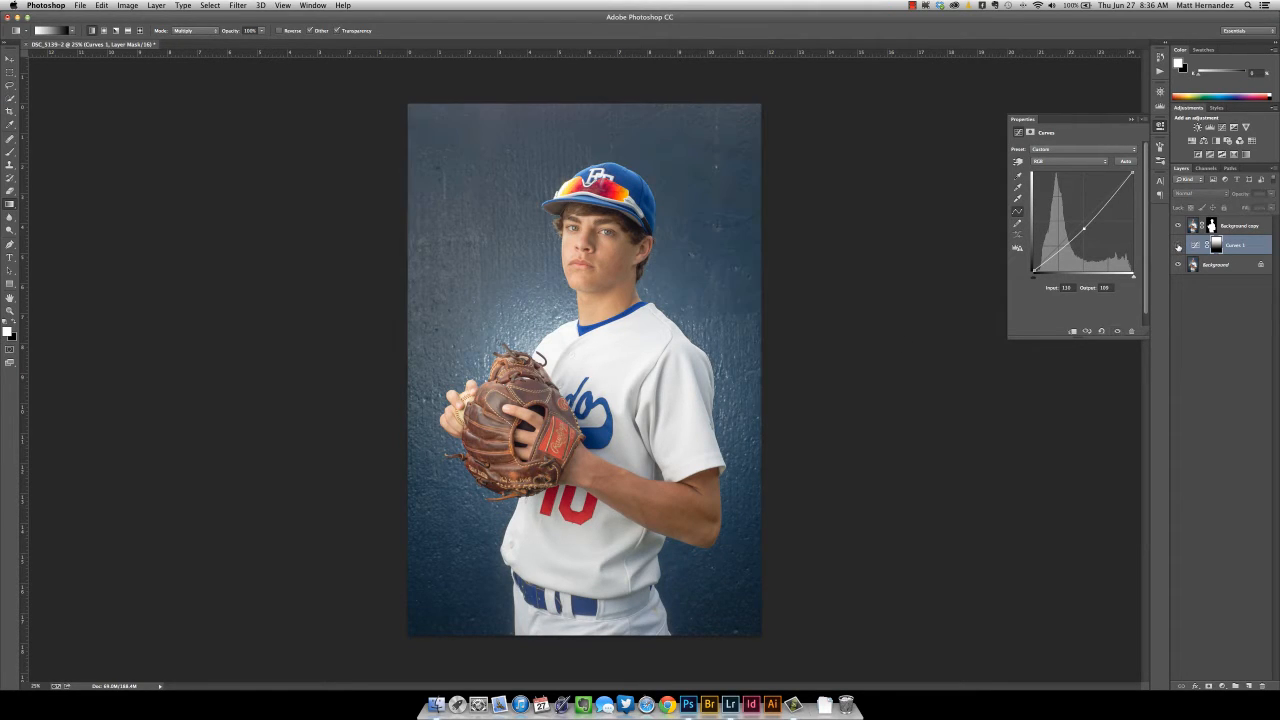
left_click(1178, 245)
left_click(1178, 245)
left_click(1178, 245)
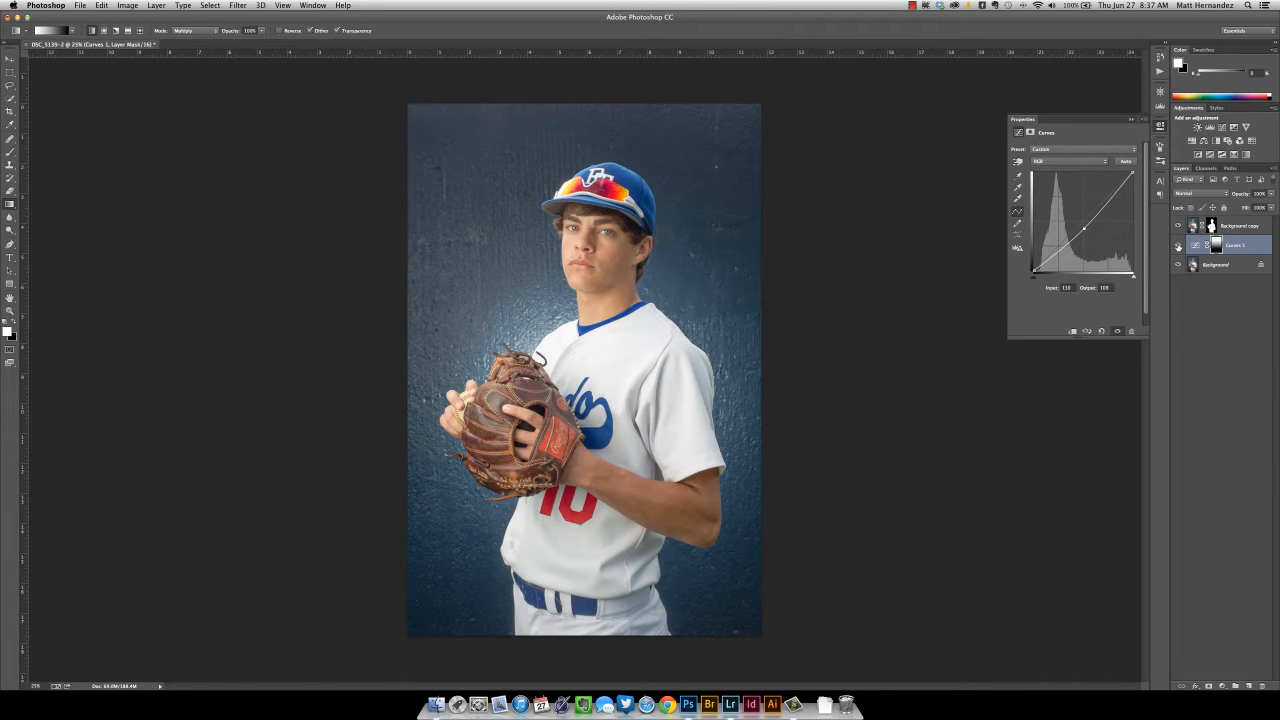
left_click_drag(1083, 229, 1086, 229)
Step: Add a second Curves layer with a diagonal gradient mask fading from upper left to lower right, and slightly lower its midtones
left_click(1221, 686)
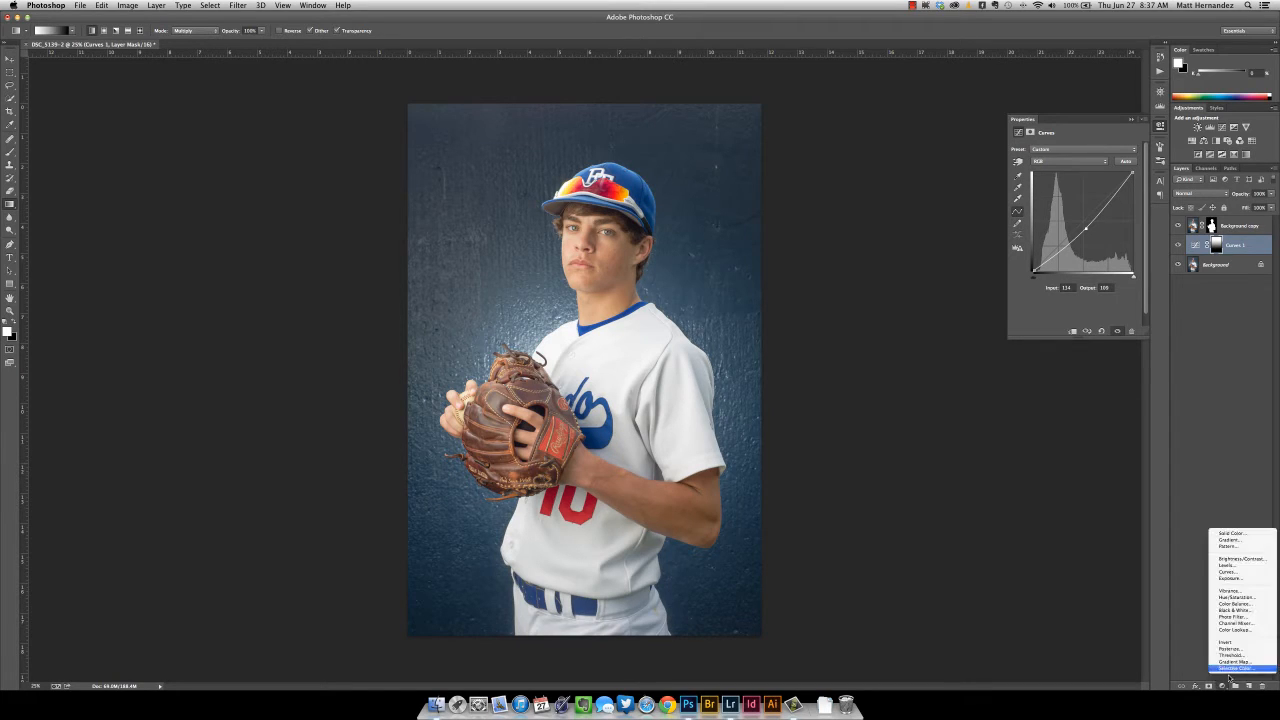
left_click(1236, 572)
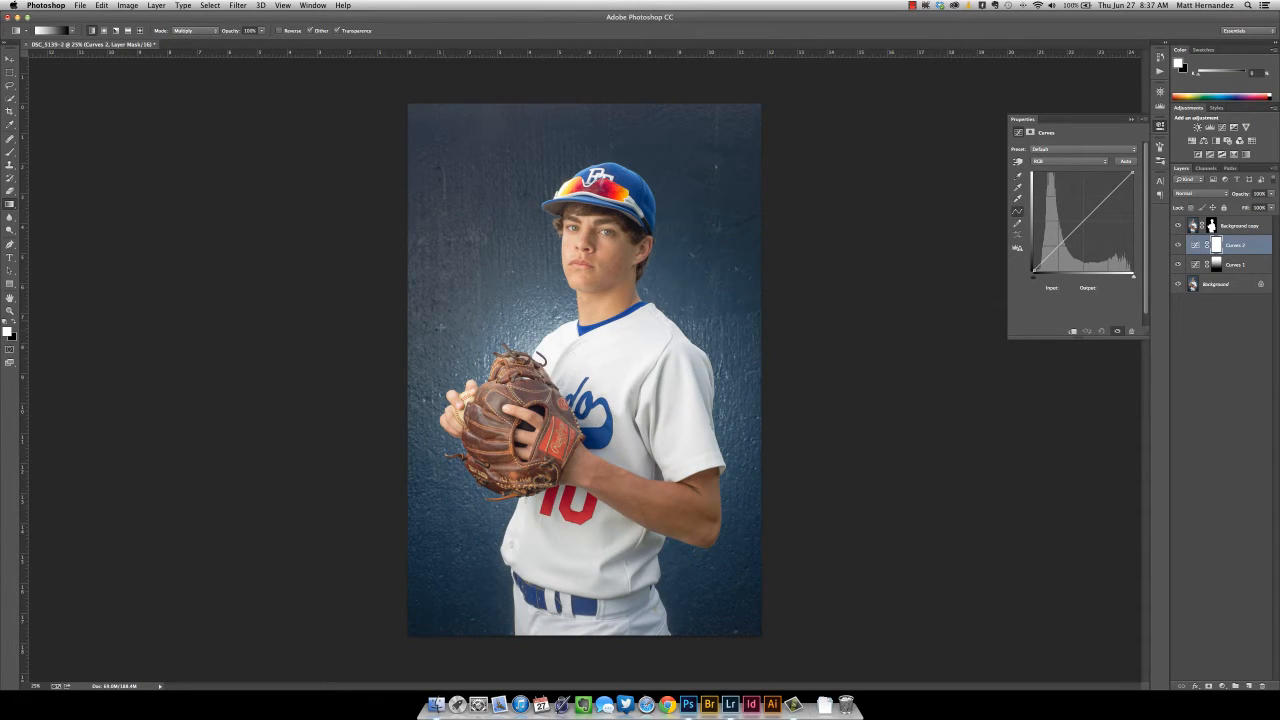
left_click_drag(459, 290, 680, 389)
left_click_drag(1083, 222, 1083, 228)
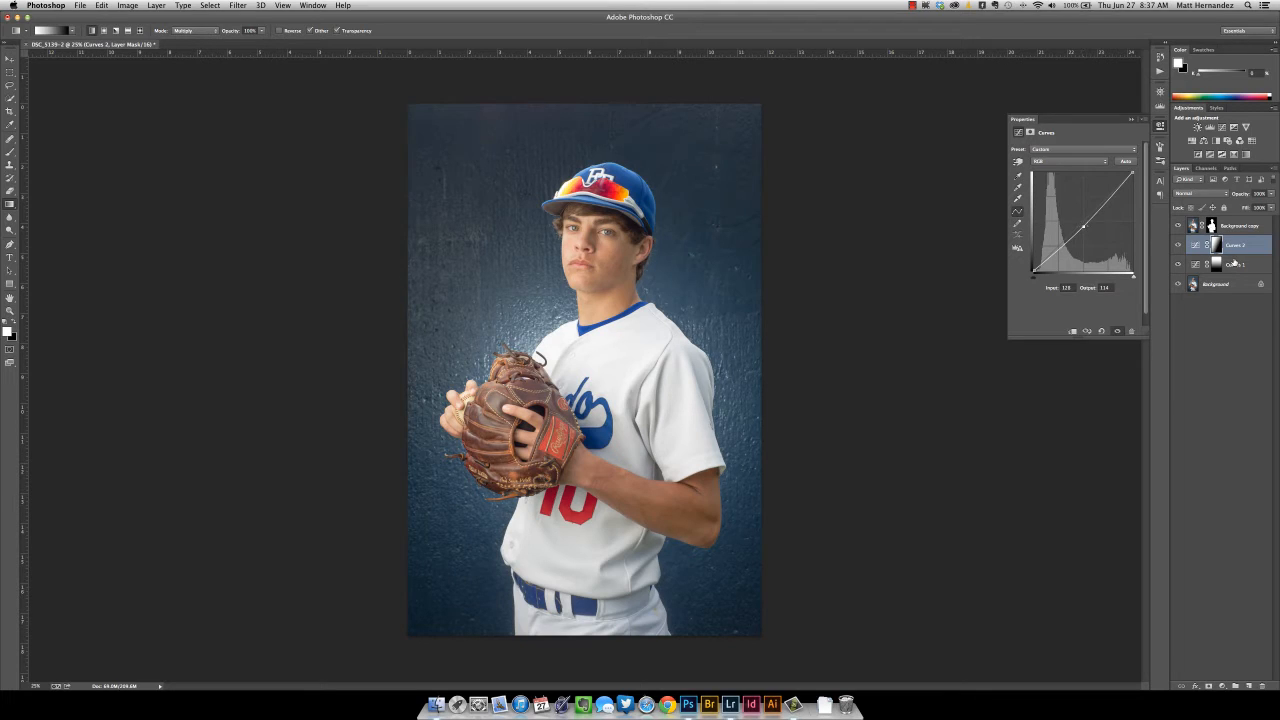
Step: Group the two Curves adjustment layers and name the group Curves
left_click(1245, 263, "shift")
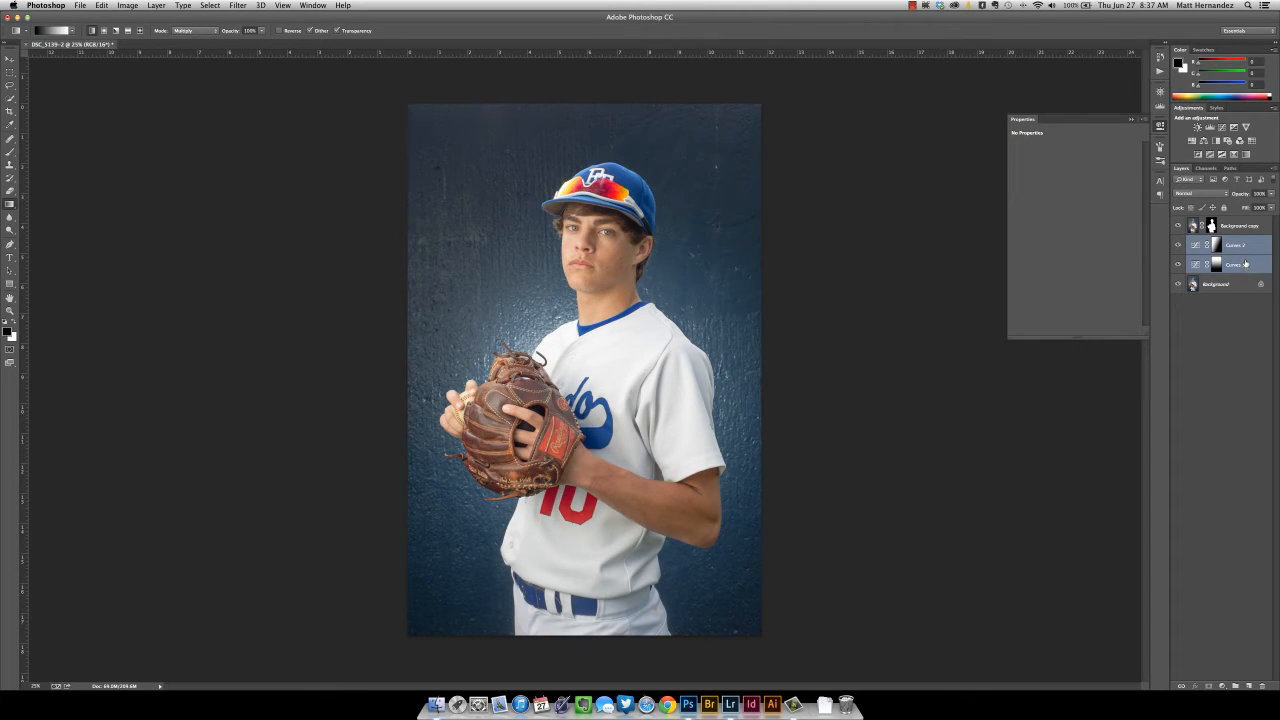
key("super+g")
double_click(1217, 241)
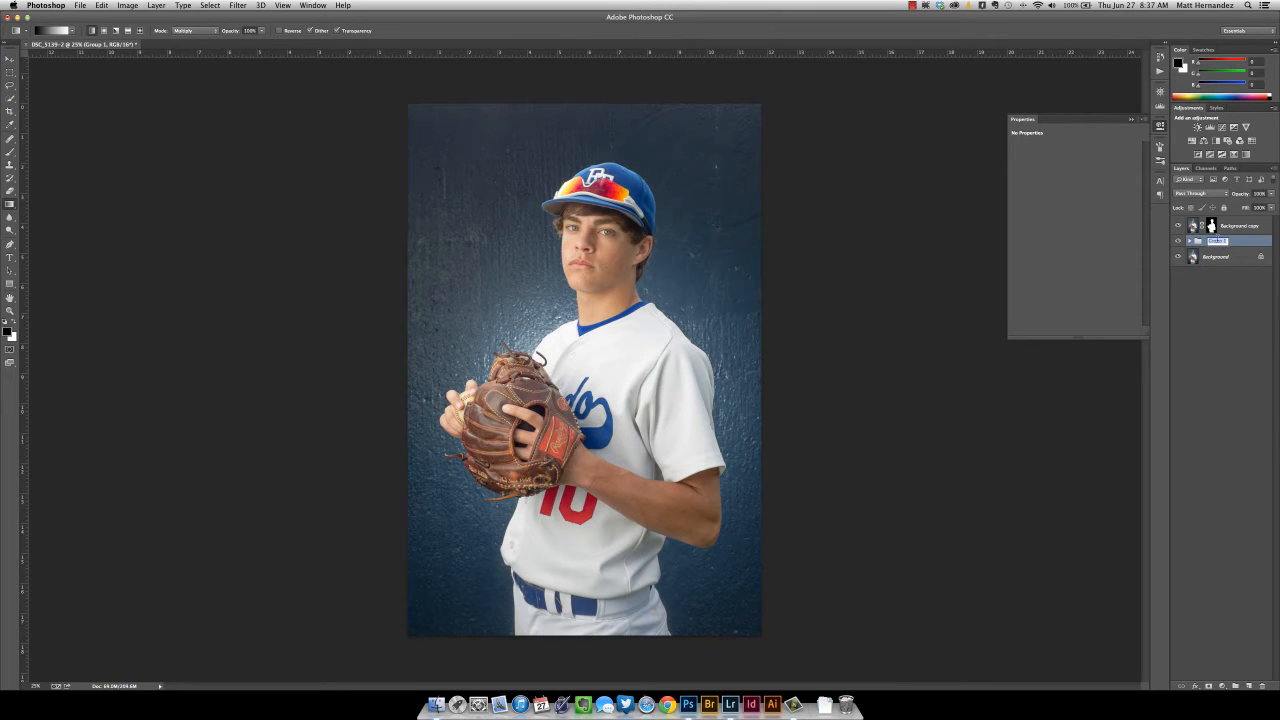
type("Durves")
key("Return")
Step: Compare the background with and without the Curves group
left_click(1179, 241)
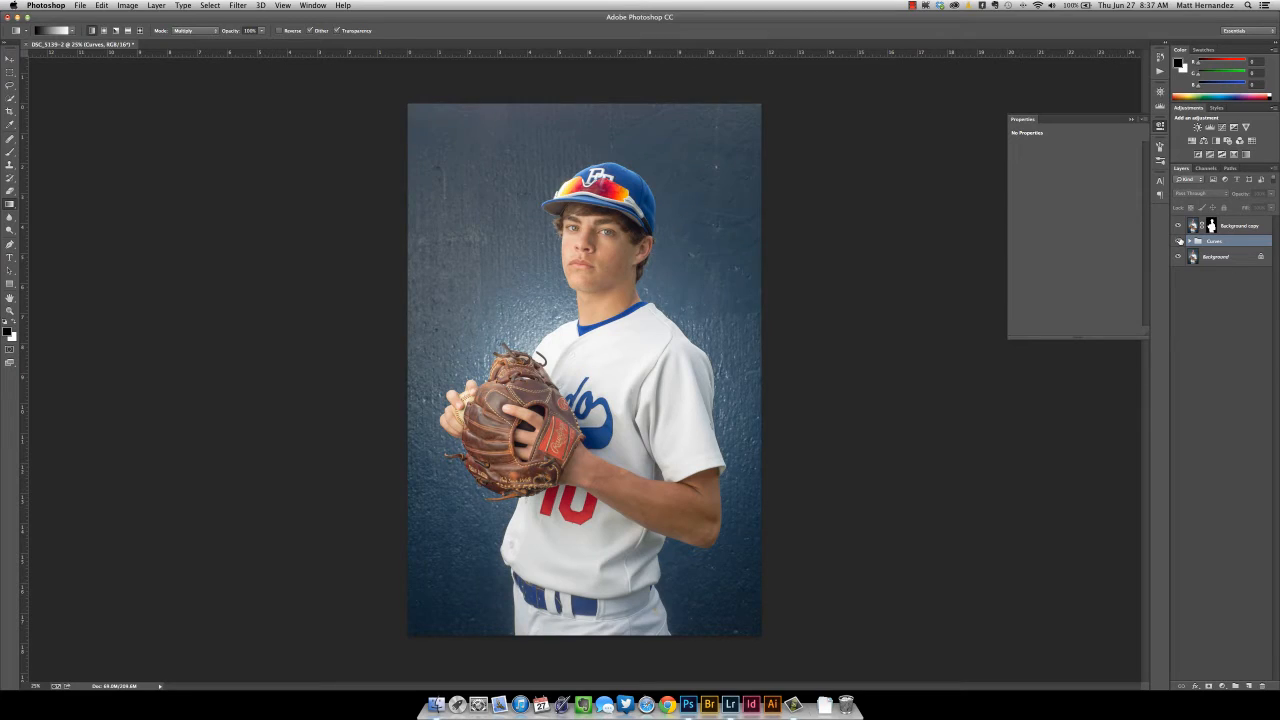
left_click(1180, 242)
left_click(1180, 242)
left_click(1180, 242)
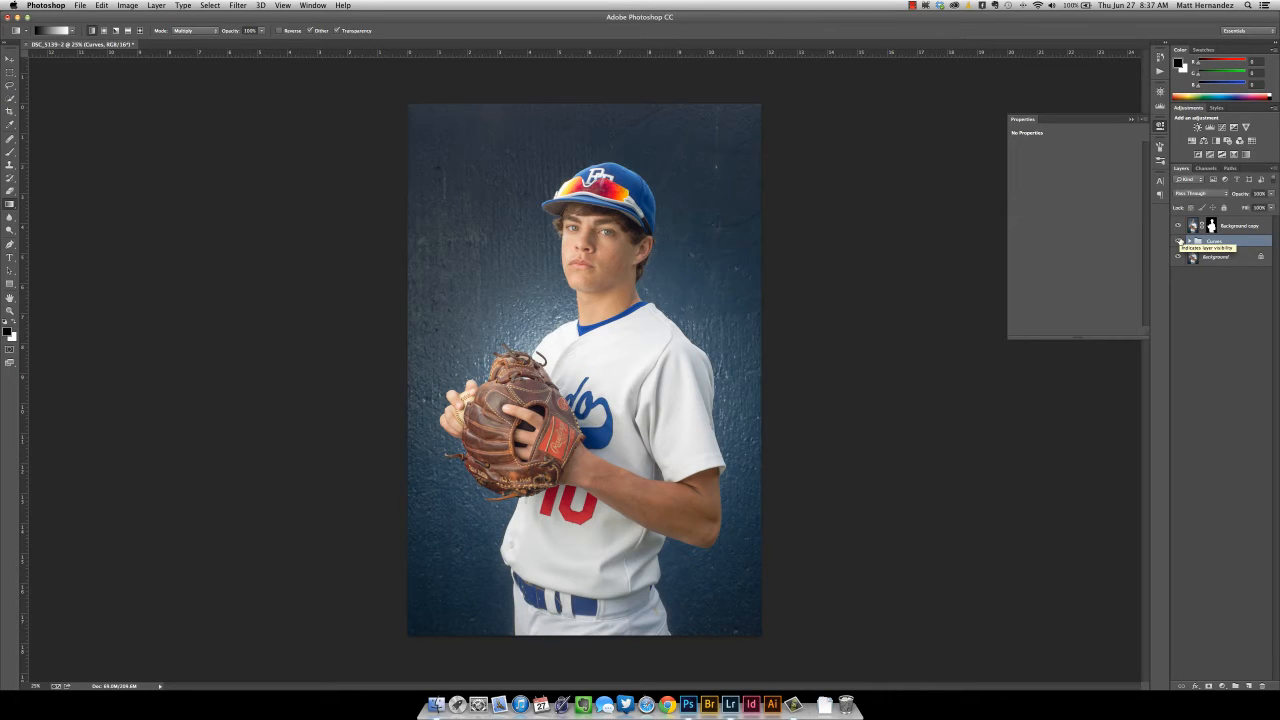
left_click(1180, 242)
left_click(1180, 242)
left_click(1180, 242)
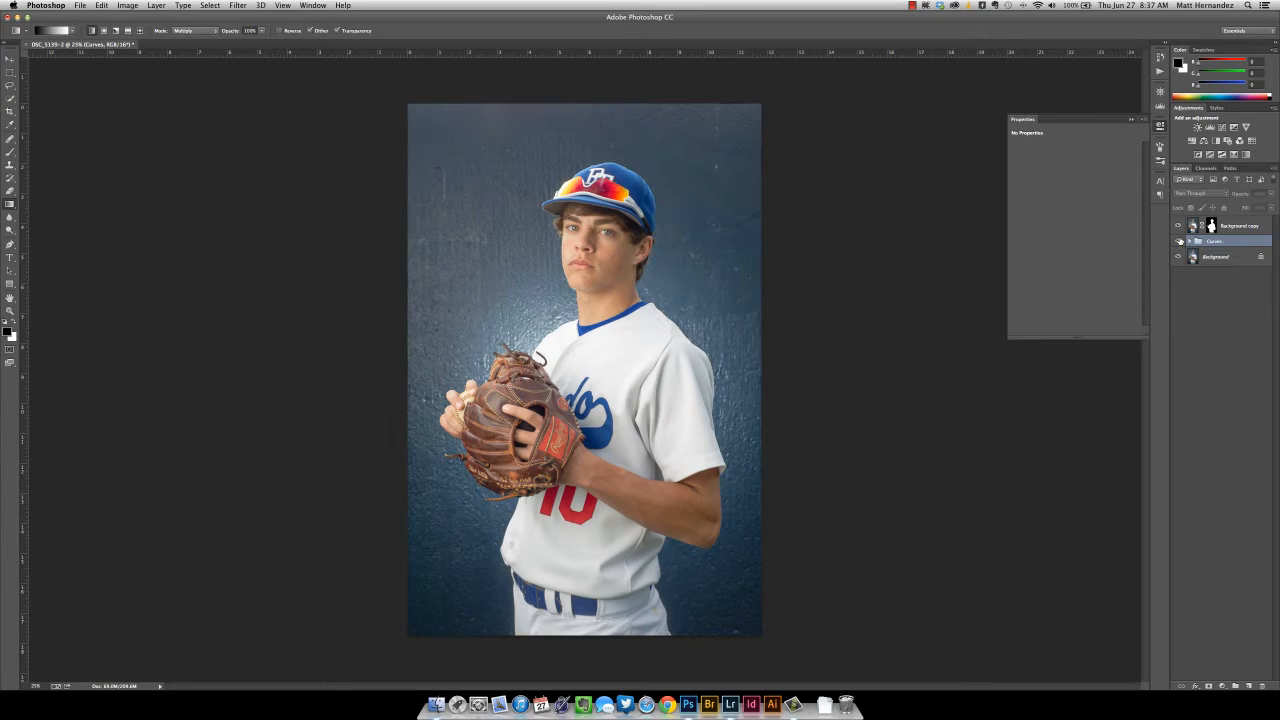
left_click(1180, 242)
Step: Rename the masked Background copy layer as Cutout and collapse the mask properties
double_click(1238, 228)
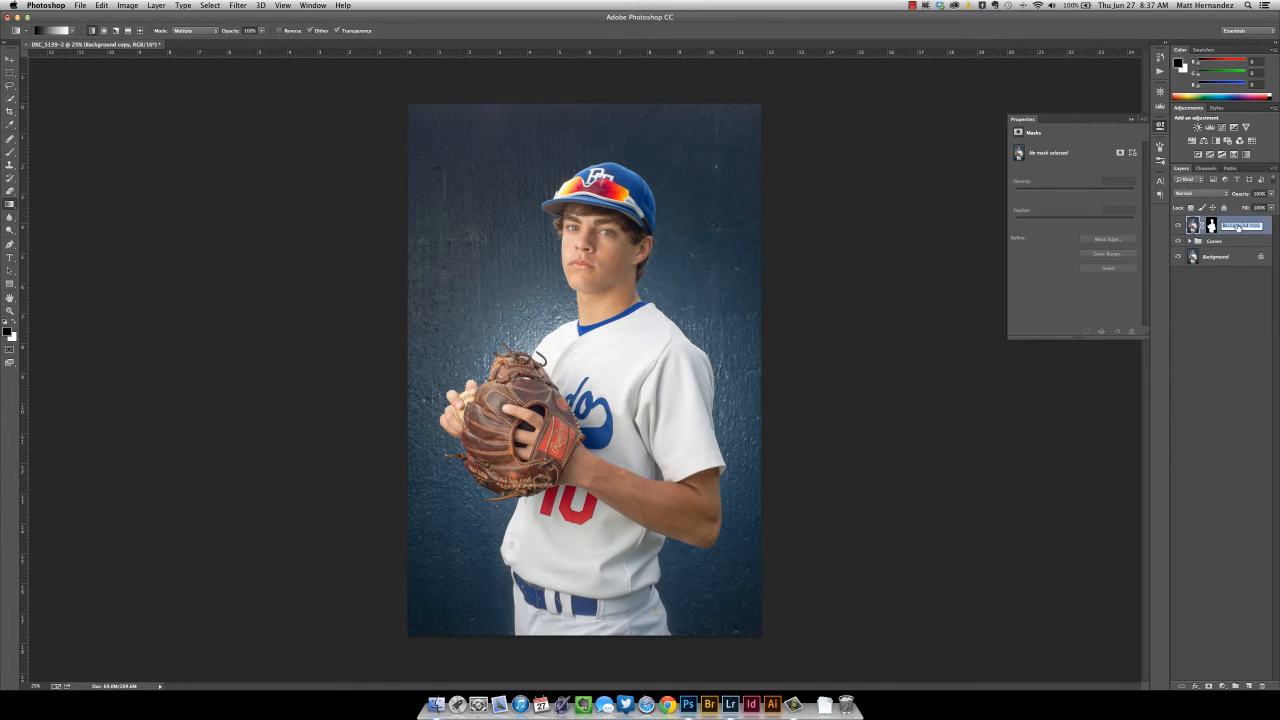
type("Cutpout")
key("Return")
left_click(1133, 120)
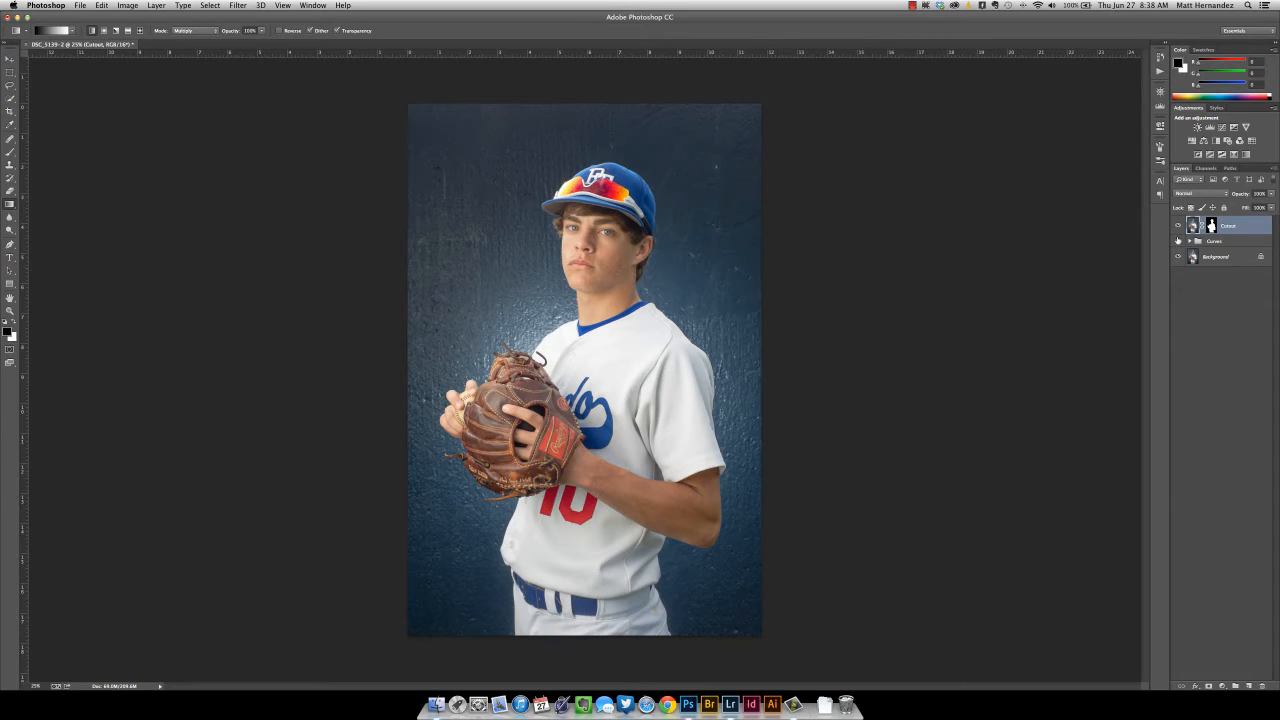
Step: Add a third Curves layer above Curves 2 in the Curves group and slightly raise its blue channel midtones
left_click(1249, 260)
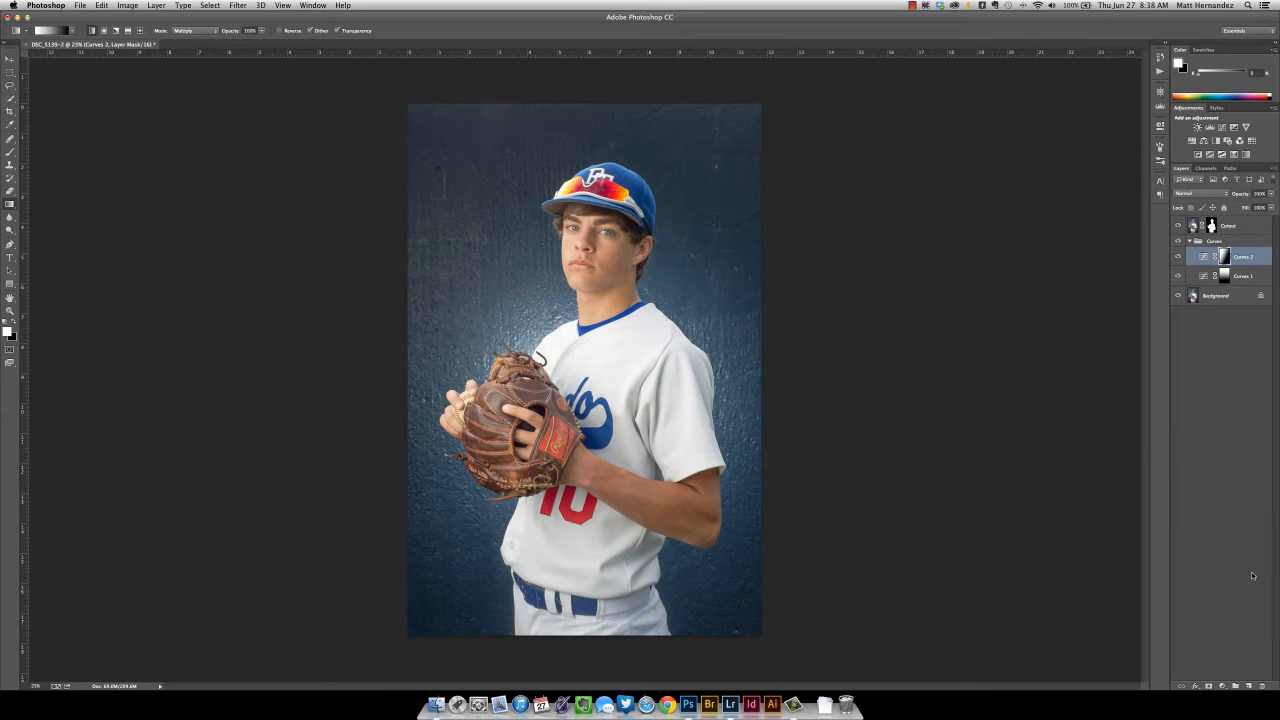
left_click(1222, 686)
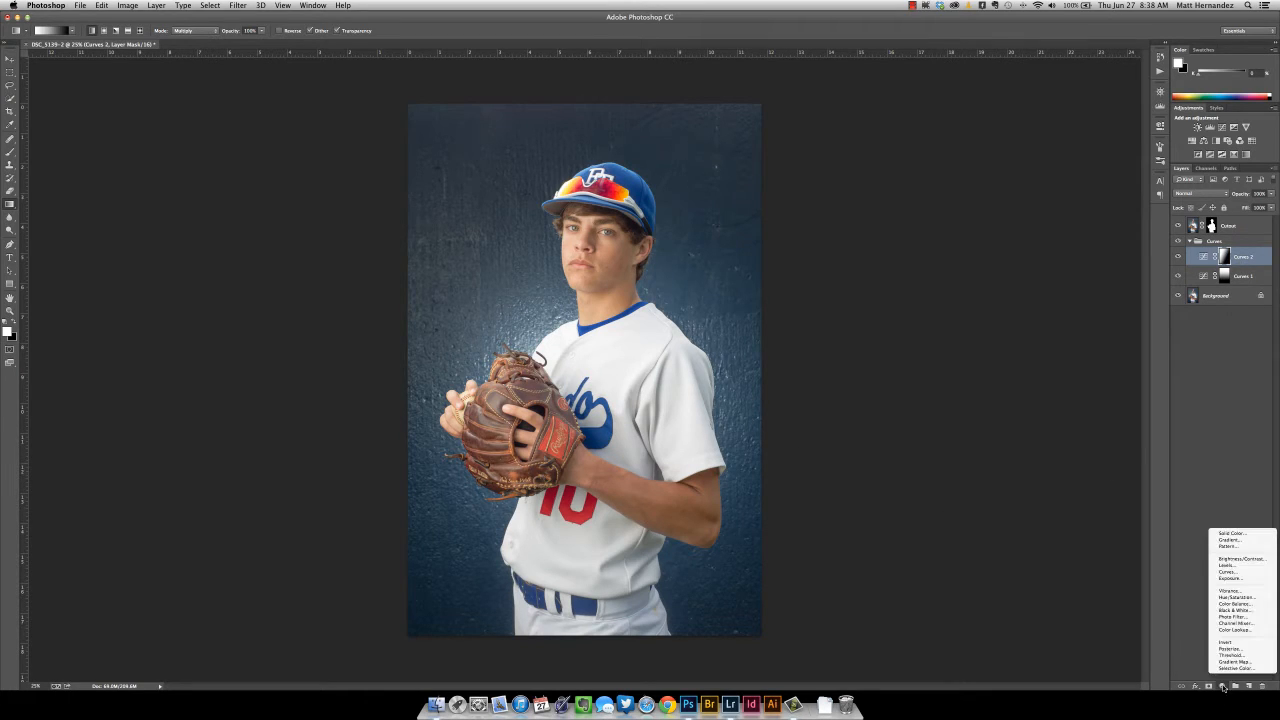
left_click(1229, 571)
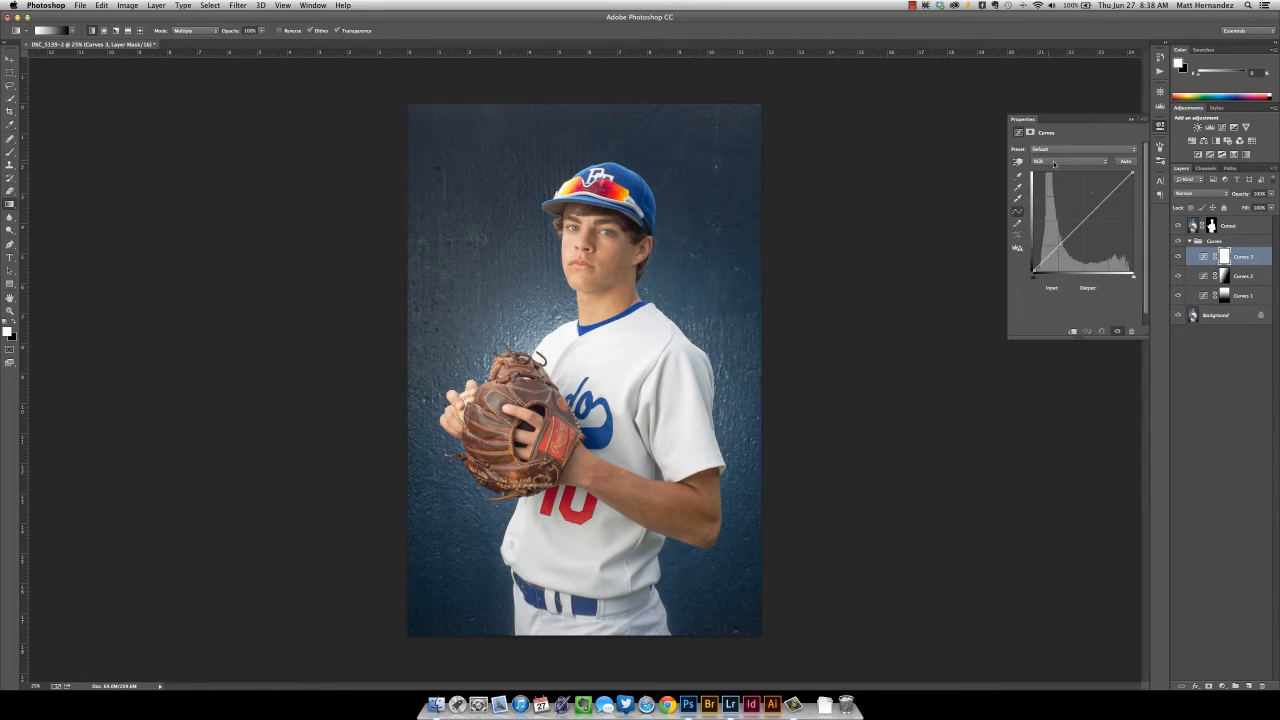
left_click(1057, 163)
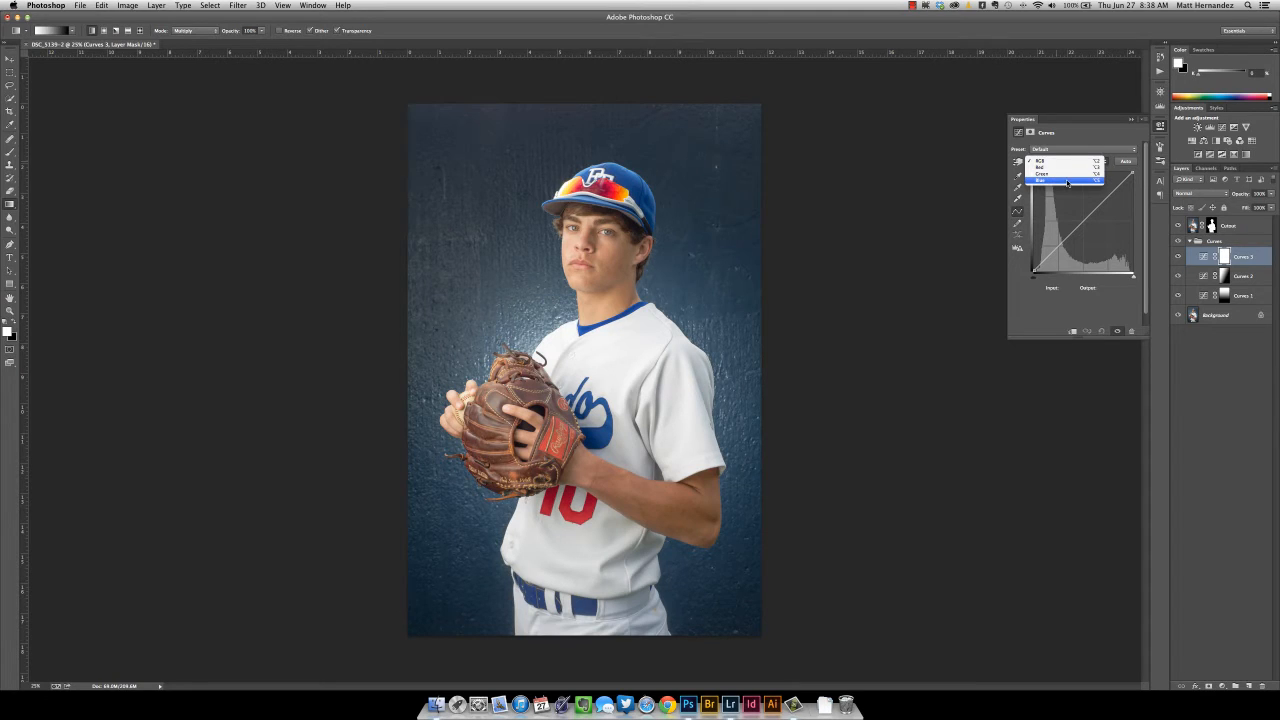
left_click(1067, 183)
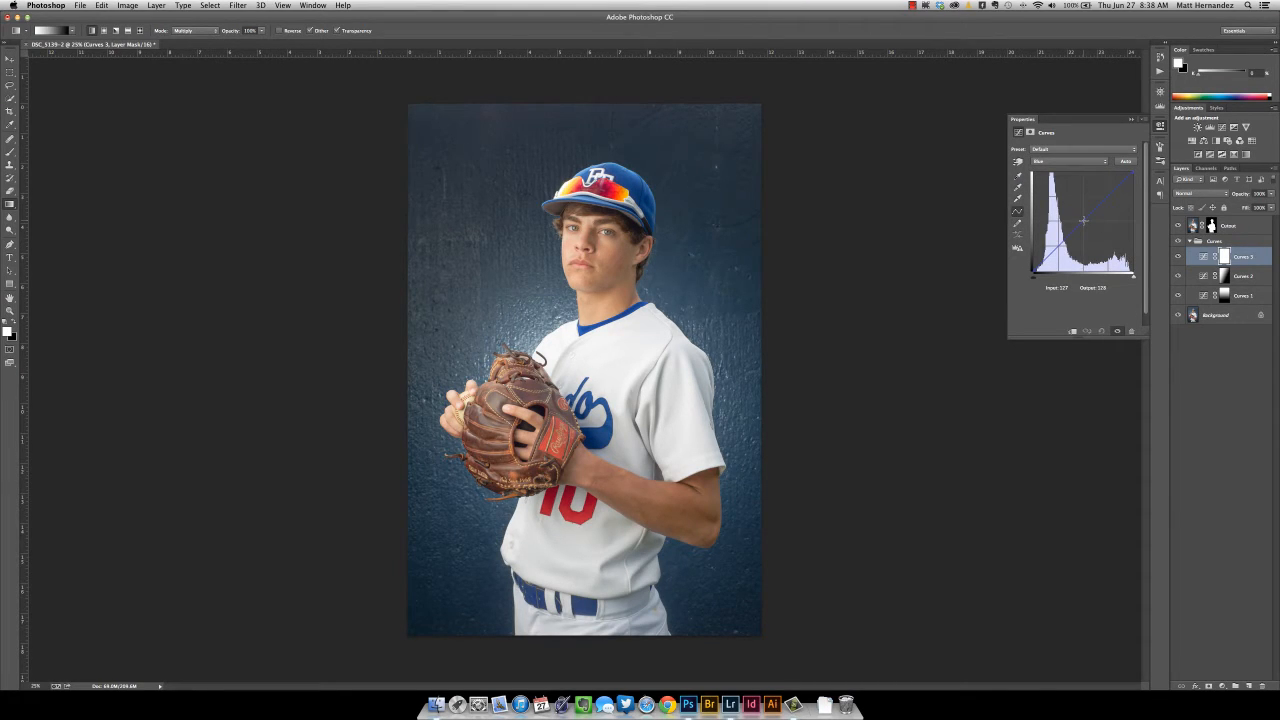
left_click(1068, 161)
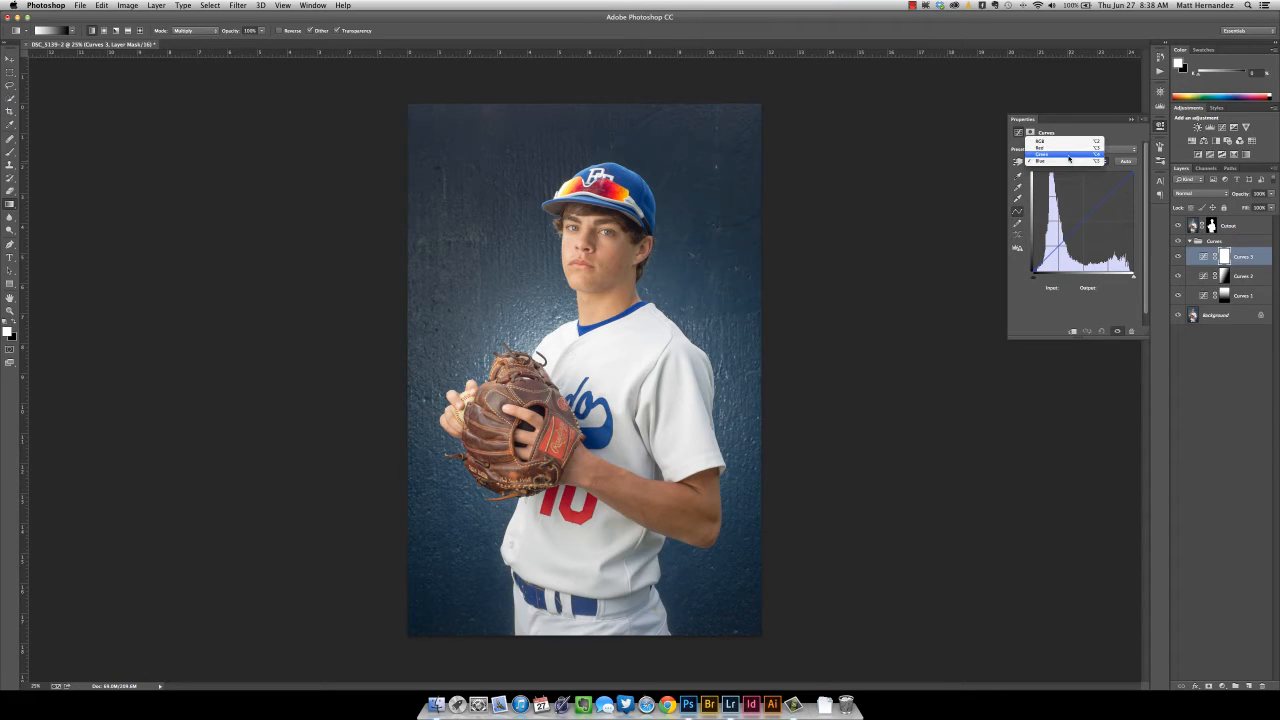
left_click(1070, 161)
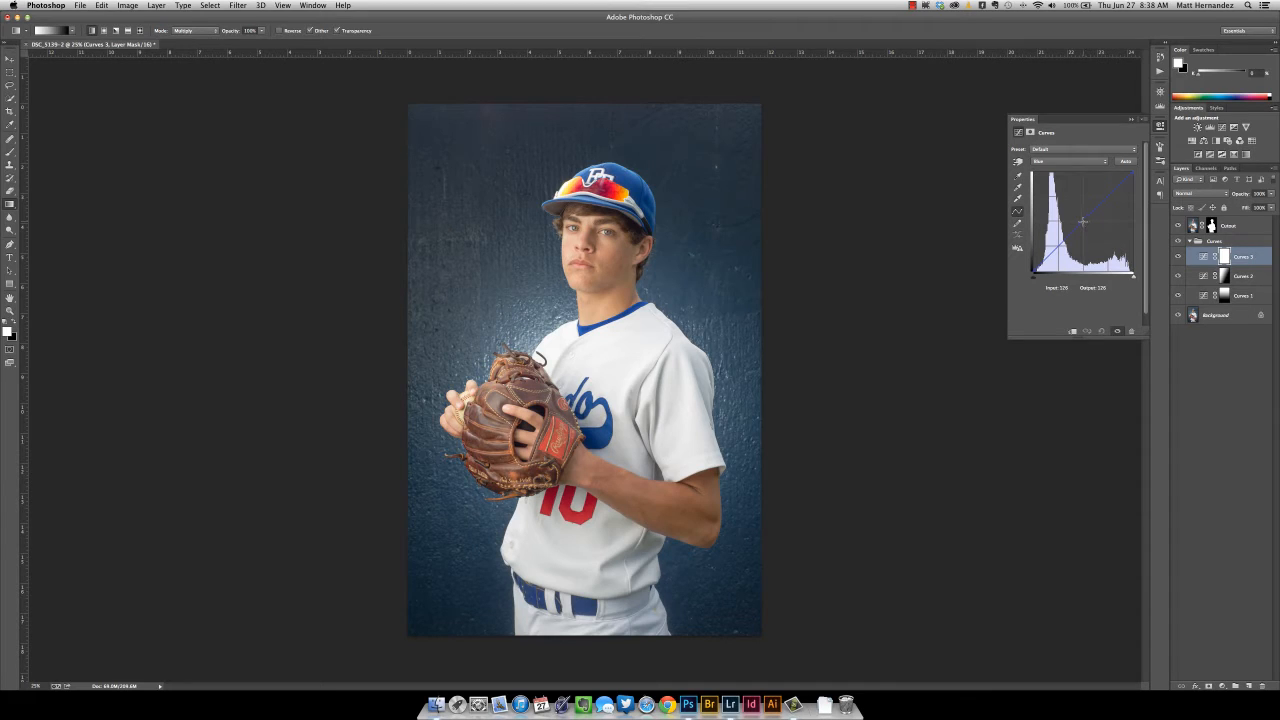
left_click(1082, 221)
left_click_drag(1082, 220, 1083, 213)
Step: Compare the background with and without the blue Curves adjustment and collapse the Curves group
left_click(1178, 257)
left_click(1178, 257)
left_click(1190, 242)
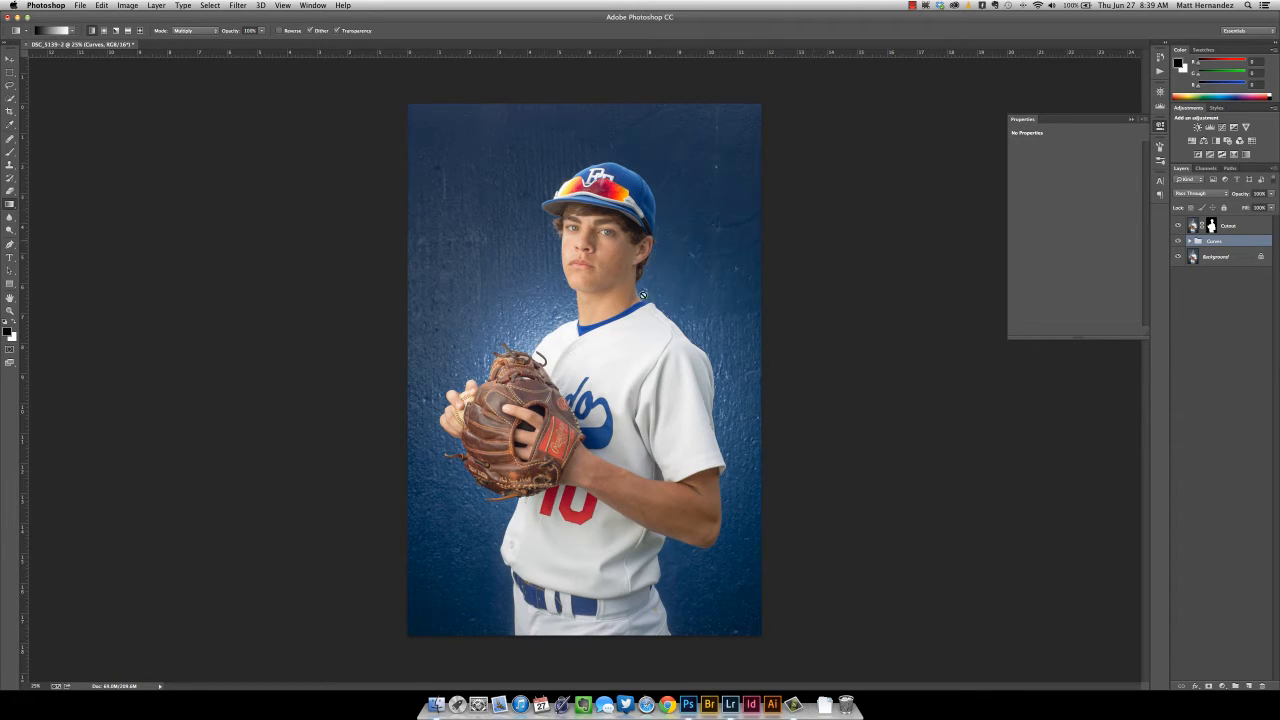
Step: Add a new empty layer directly above the Background layer
key("z")
left_click(743, 143)
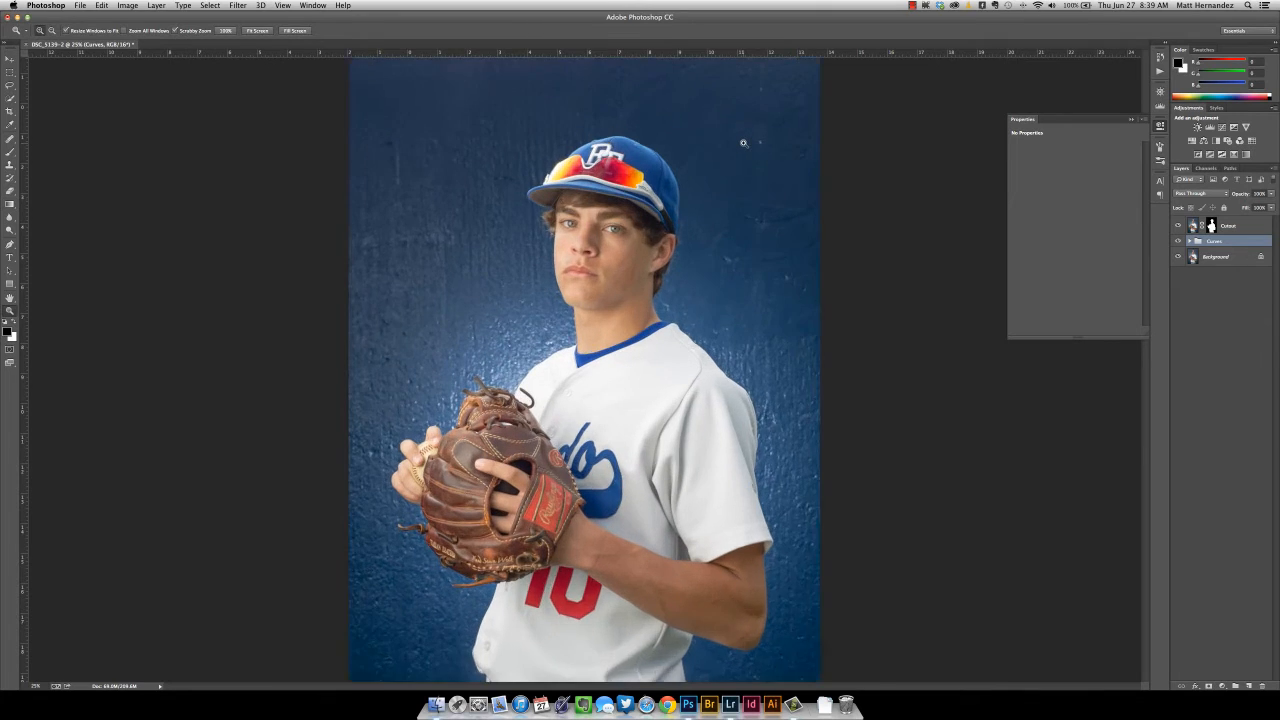
left_click(1215, 256)
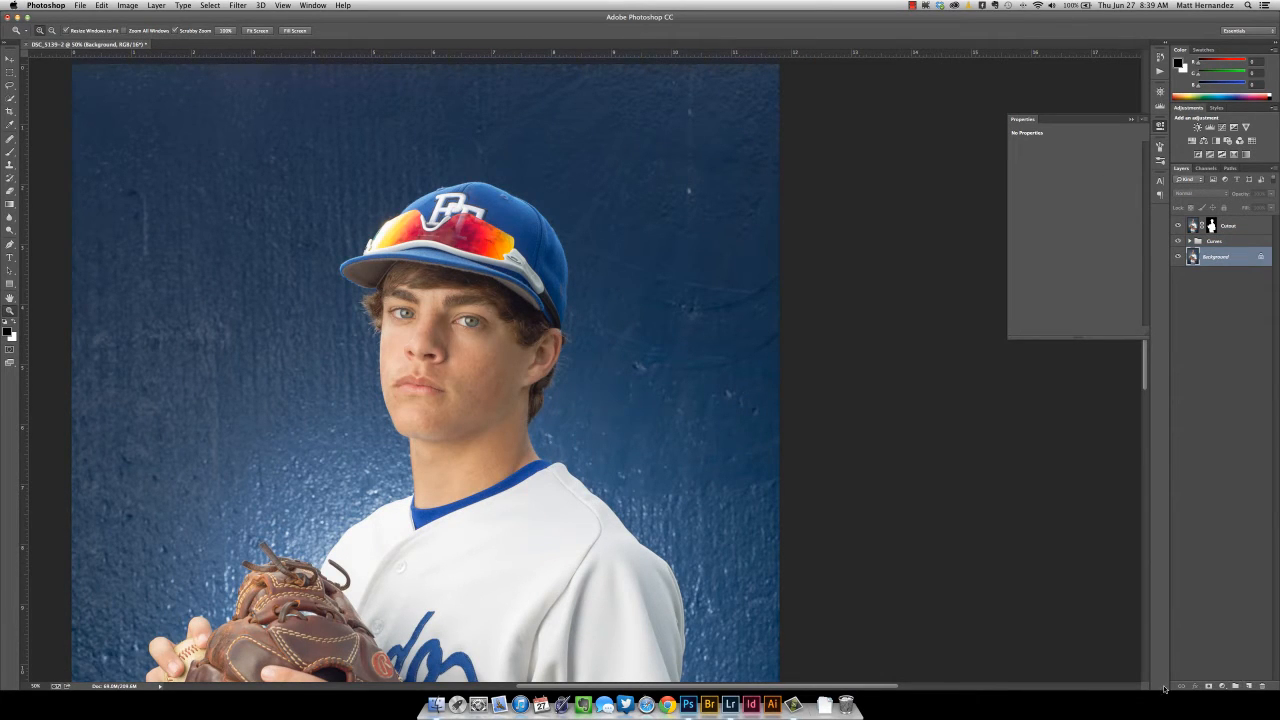
left_click(1249, 685)
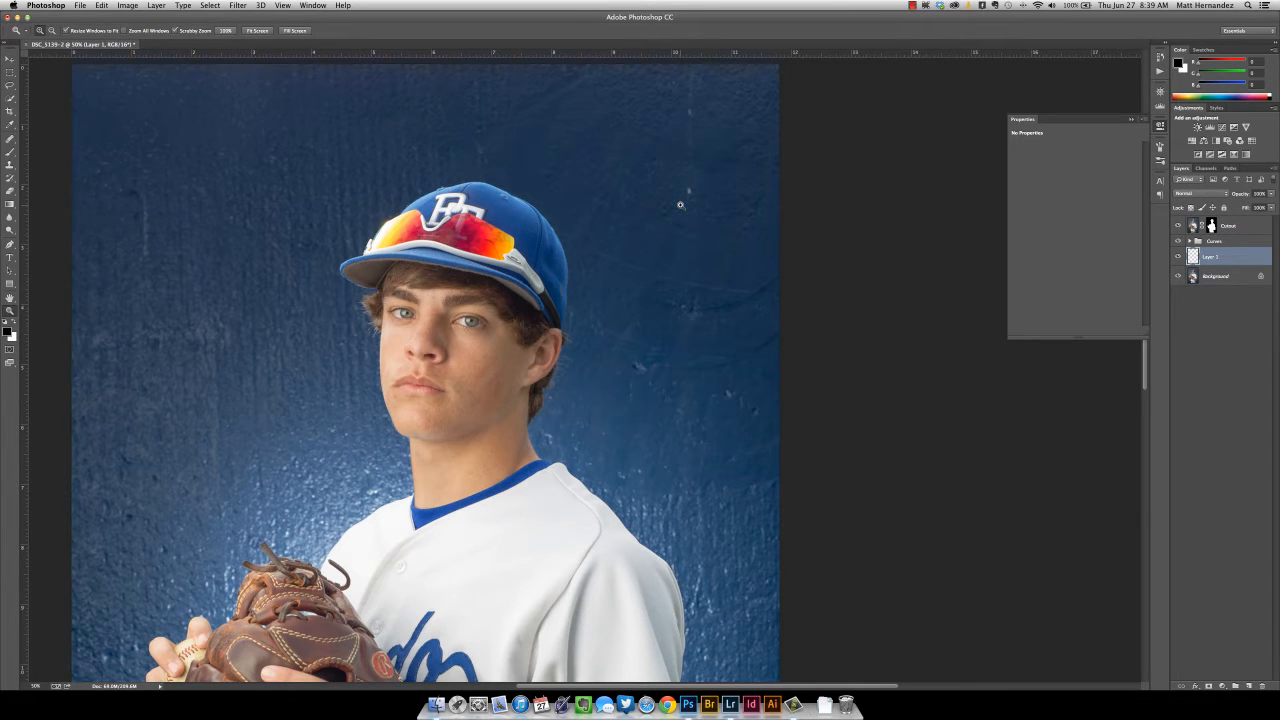
Step: Heal the bright marks and scuffs on the wall behind the player's cap and neck with the Healing Brush, sampling Current & Below
key("s")
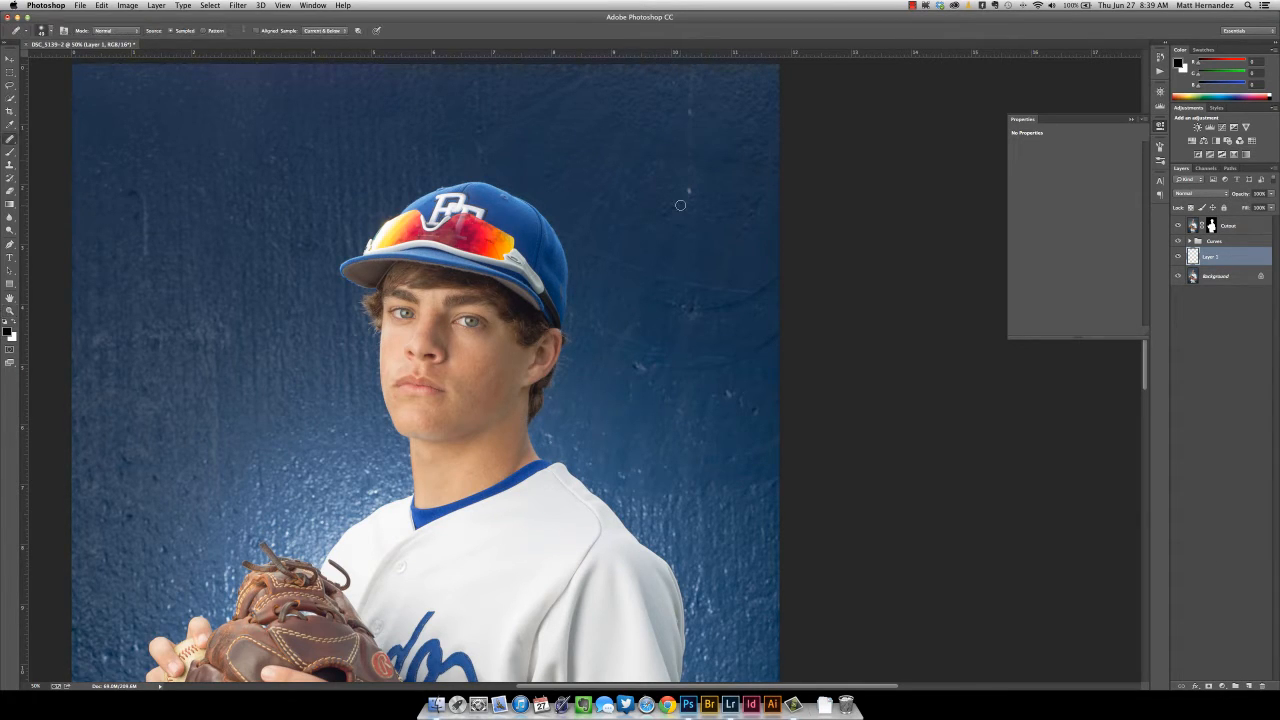
left_click(703, 206, "ctrl+alt")
left_click(599, 231, "alt")
mouse_move(586, 238)
left_mouse_down()
mouse_move(572, 238)
mouse_move(630, 262)
mouse_move(666, 258)
left_mouse_up()
left_click_drag(642, 370, 640, 345)
mouse_move(741, 428)
left_mouse_down()
mouse_move(733, 459)
mouse_move(662, 394)
left_mouse_up()
Step: Heal the wall blemishes around the player's bent elbow, using nearby clean texture as the source
scroll(581, 469, "down", 6)
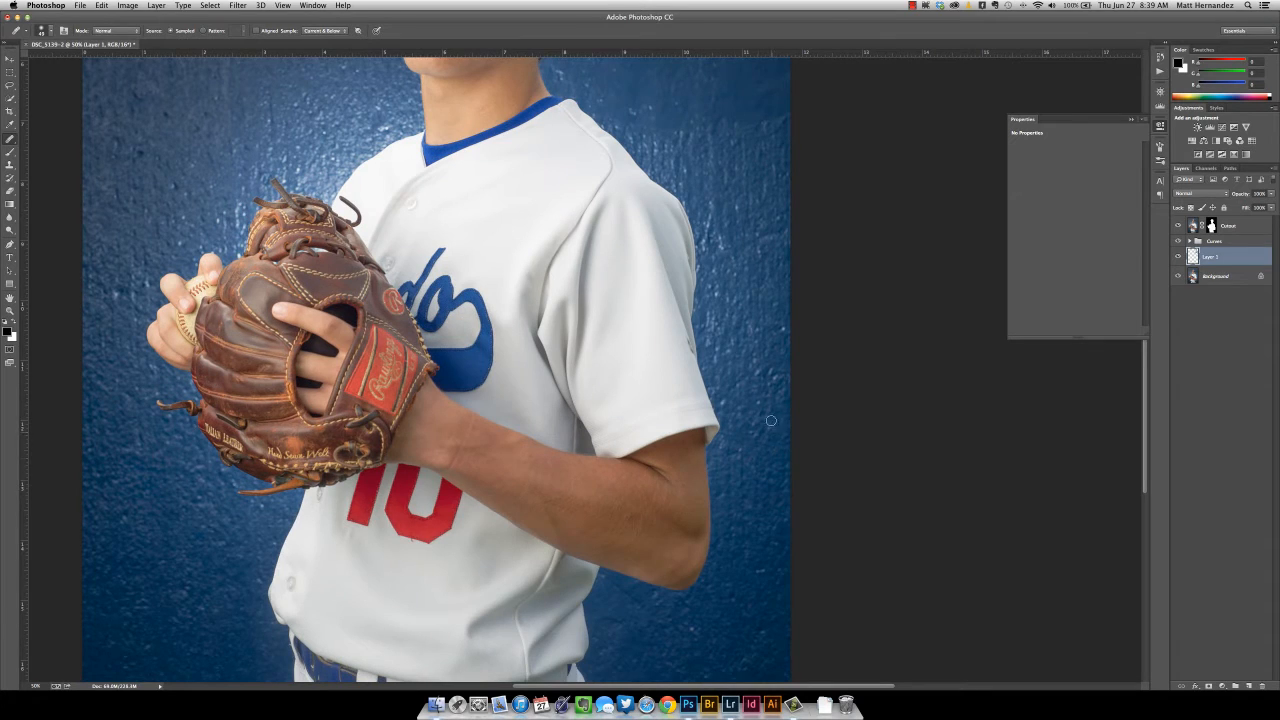
scroll(723, 543, "down", 4)
left_click(726, 463, "alt")
left_click(712, 466)
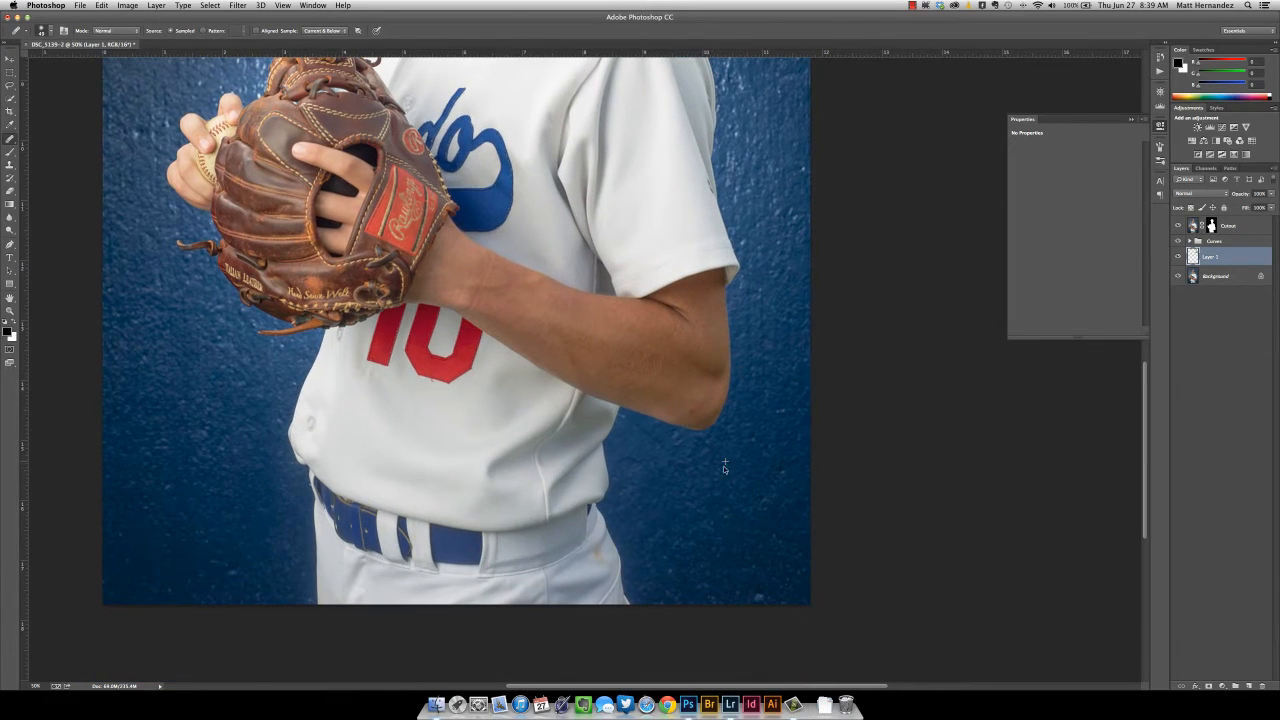
left_click(779, 443)
left_click(785, 421, "alt")
left_click(779, 408)
Step: Heal the spots on the lower wall beneath the baseball glove
left_click_drag(276, 446, 678, 422)
left_click(639, 405, "alt")
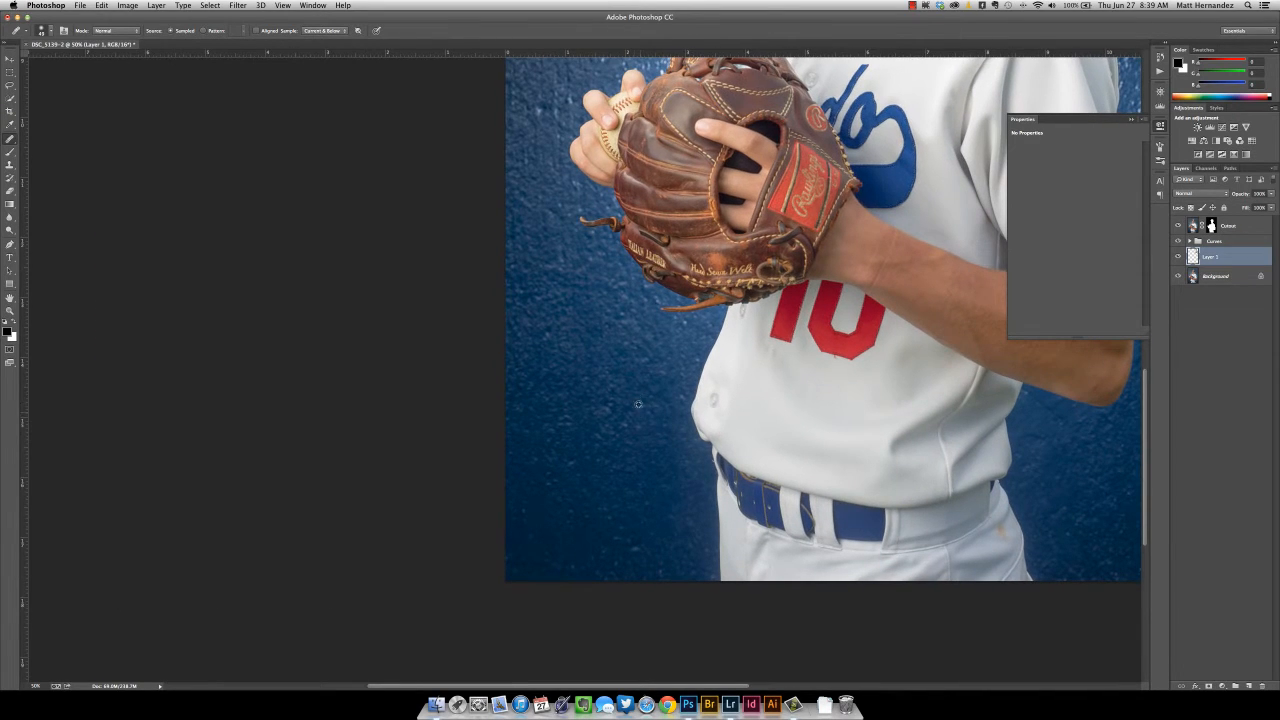
left_click(628, 430)
left_click(559, 325, "alt")
left_click(547, 325)
Step: Heal the light streaks and scuffs on the upper wall in front of the player's face
scroll(547, 325, "up", 5)
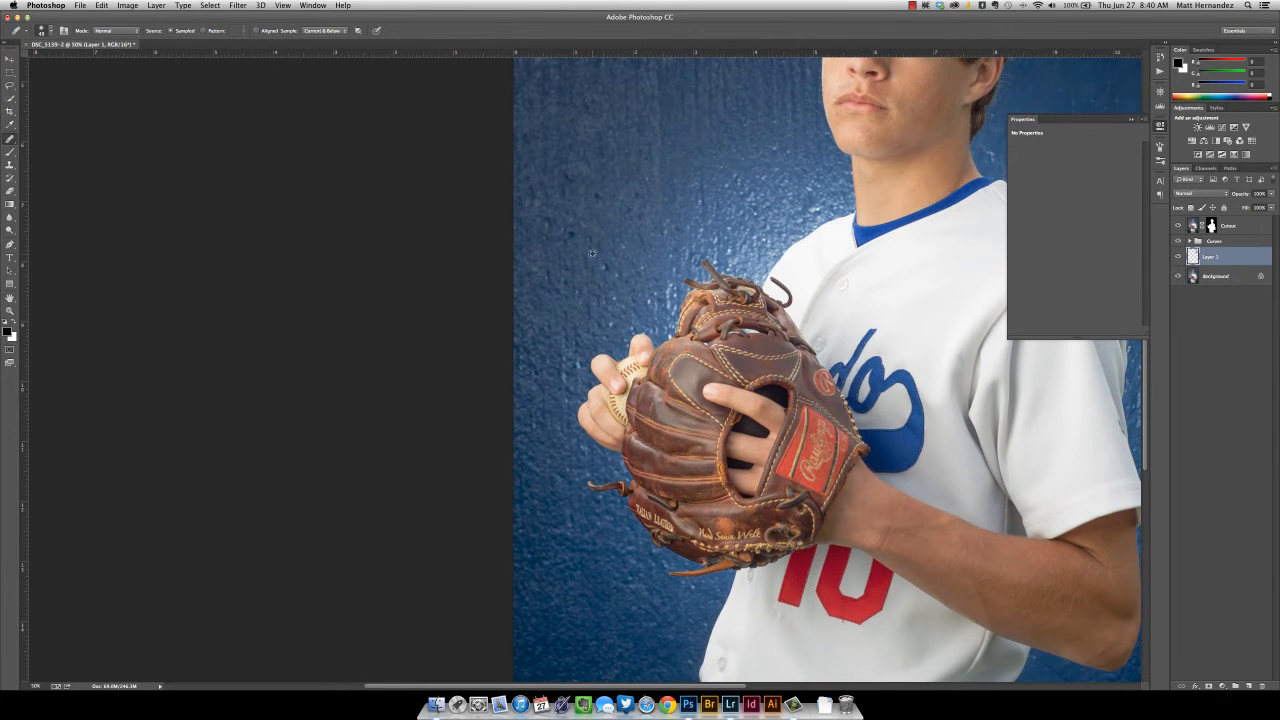
scroll(605, 270, "up", 3)
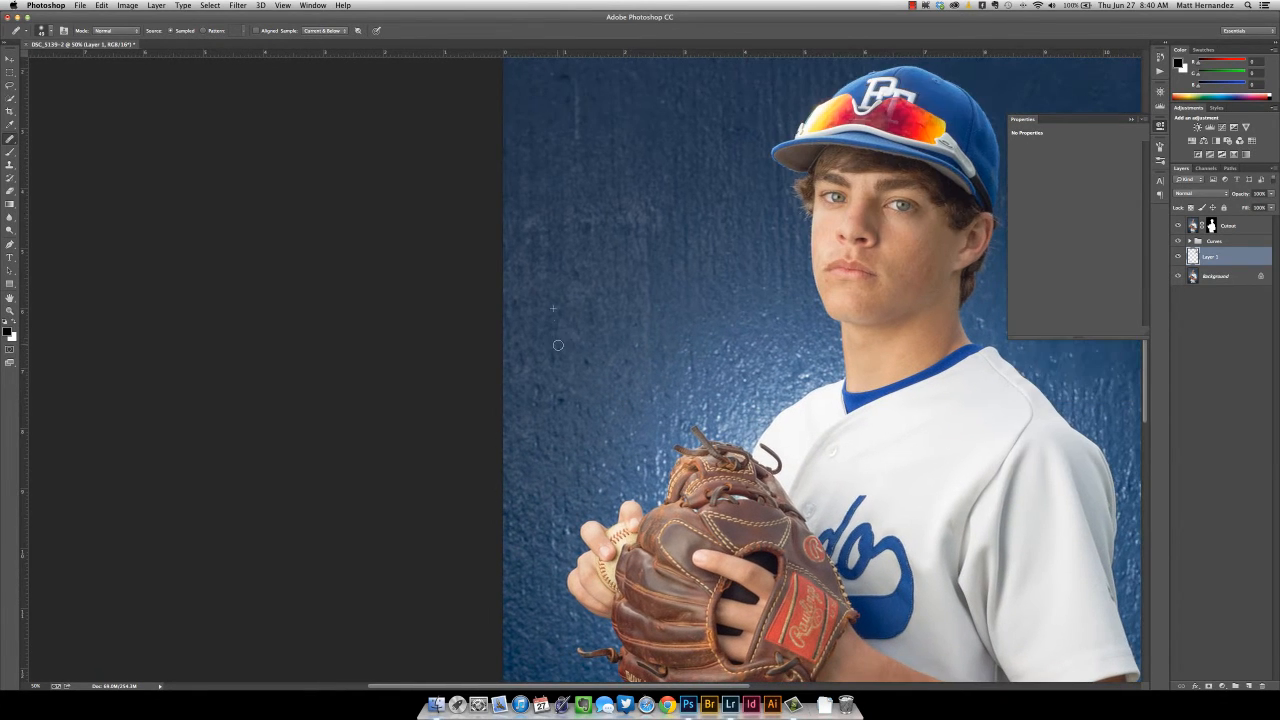
left_click_drag(587, 250, 621, 461)
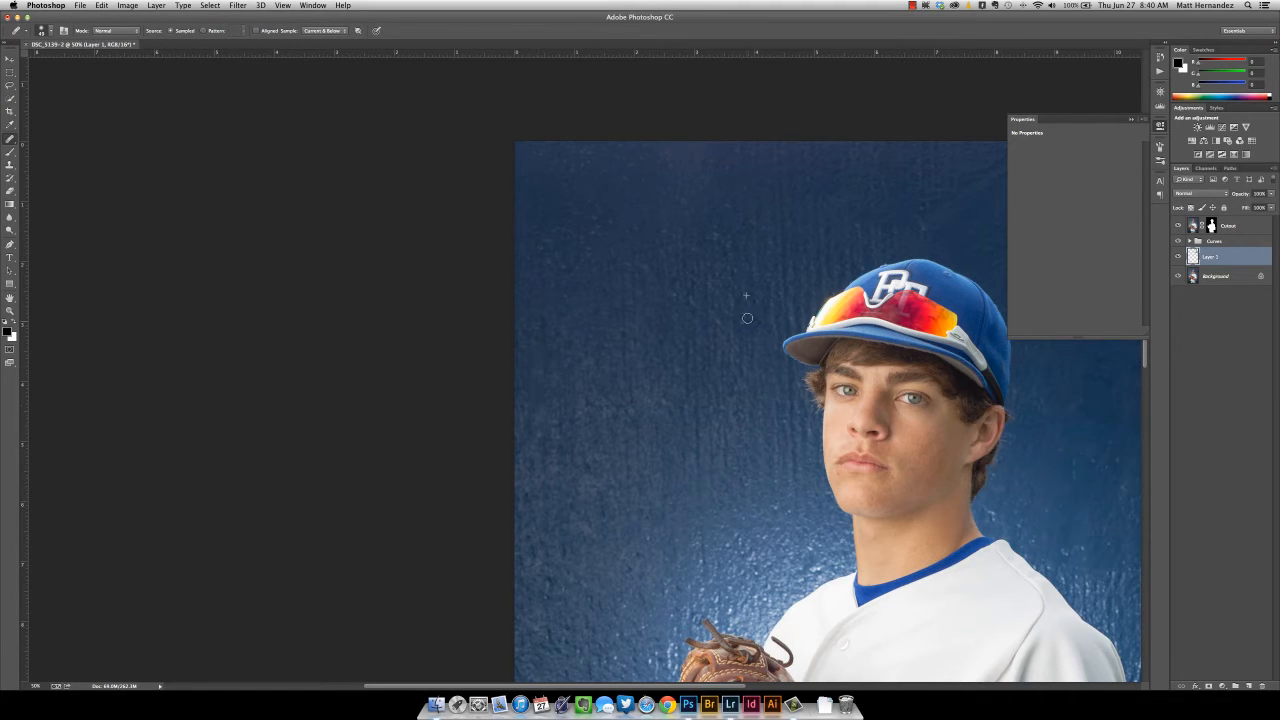
Step: Heal the remaining spots on the wall behind the player's neck, just above the shoulder
scroll(643, 354, "right", 5)
scroll(643, 354, "down", 3)
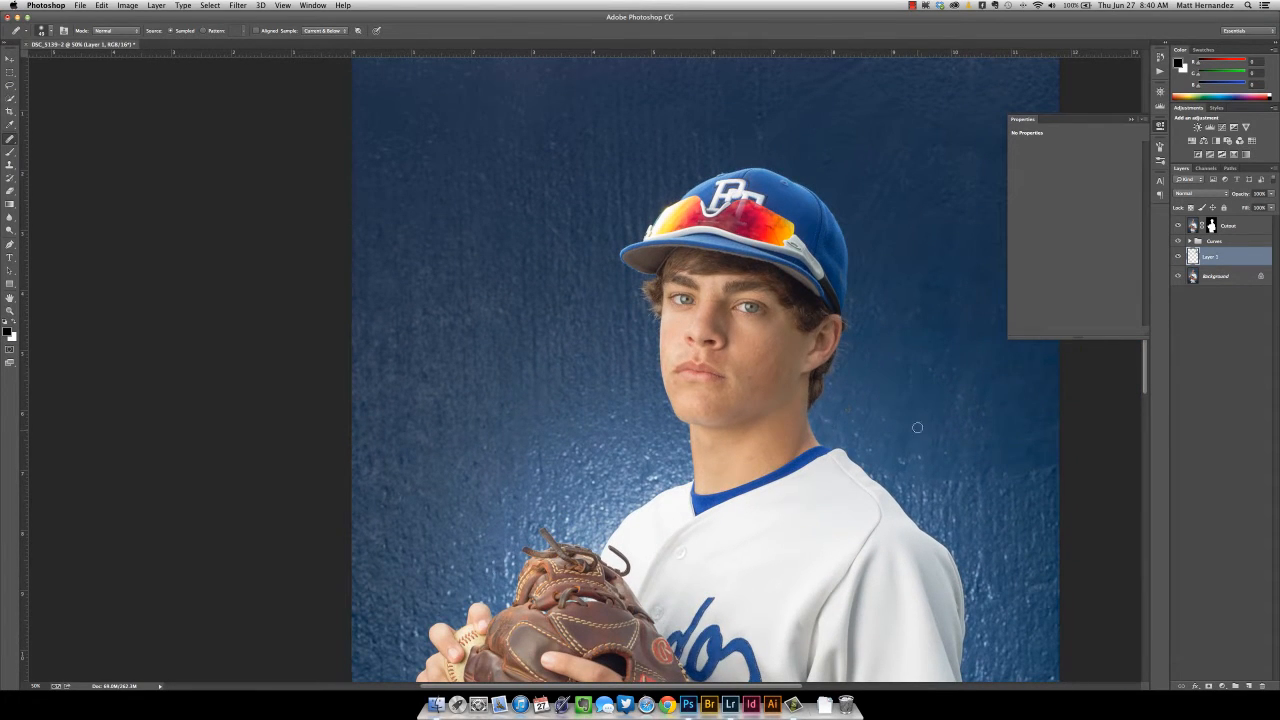
left_click(920, 460, "alt")
left_click(898, 459)
left_click(848, 423, "alt")
left_click(831, 427)
Step: Compare the whole portrait with and without the wall healing layer
key("super+minus")
key("super+minus")
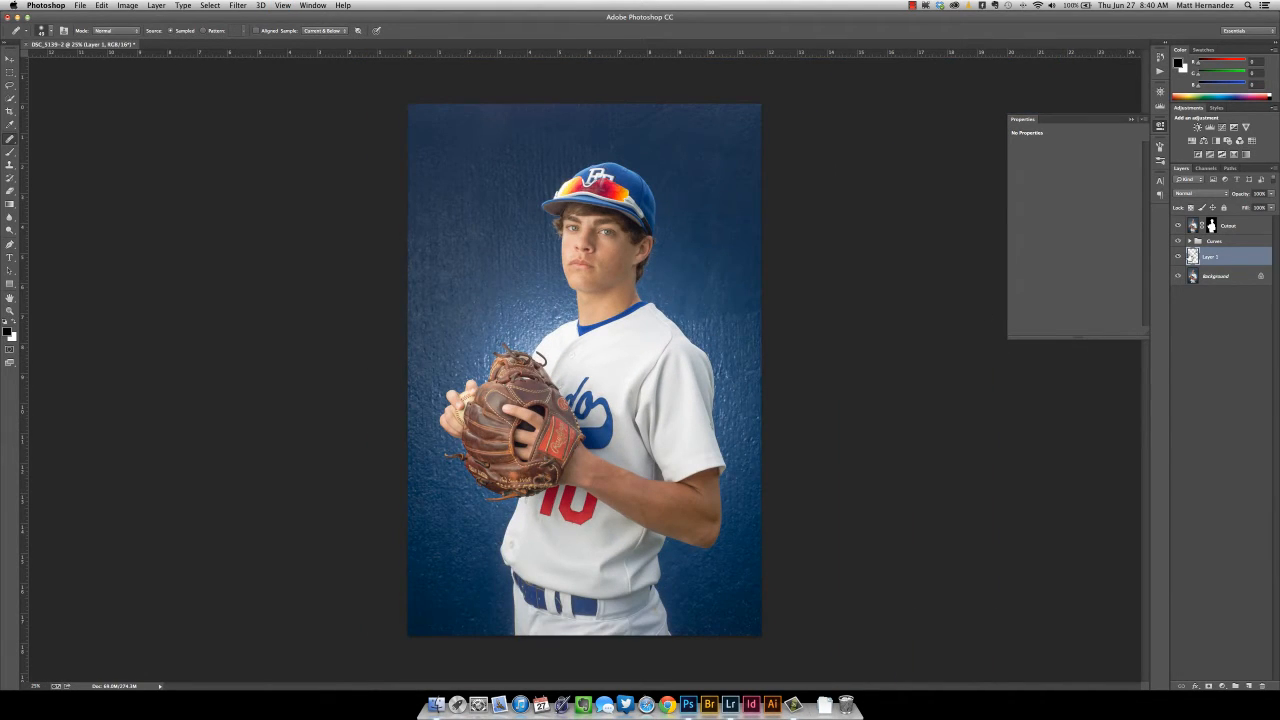
left_click(1178, 257)
left_click(1178, 257)
left_click(1178, 257)
left_click(1178, 257)
left_click(1178, 257)
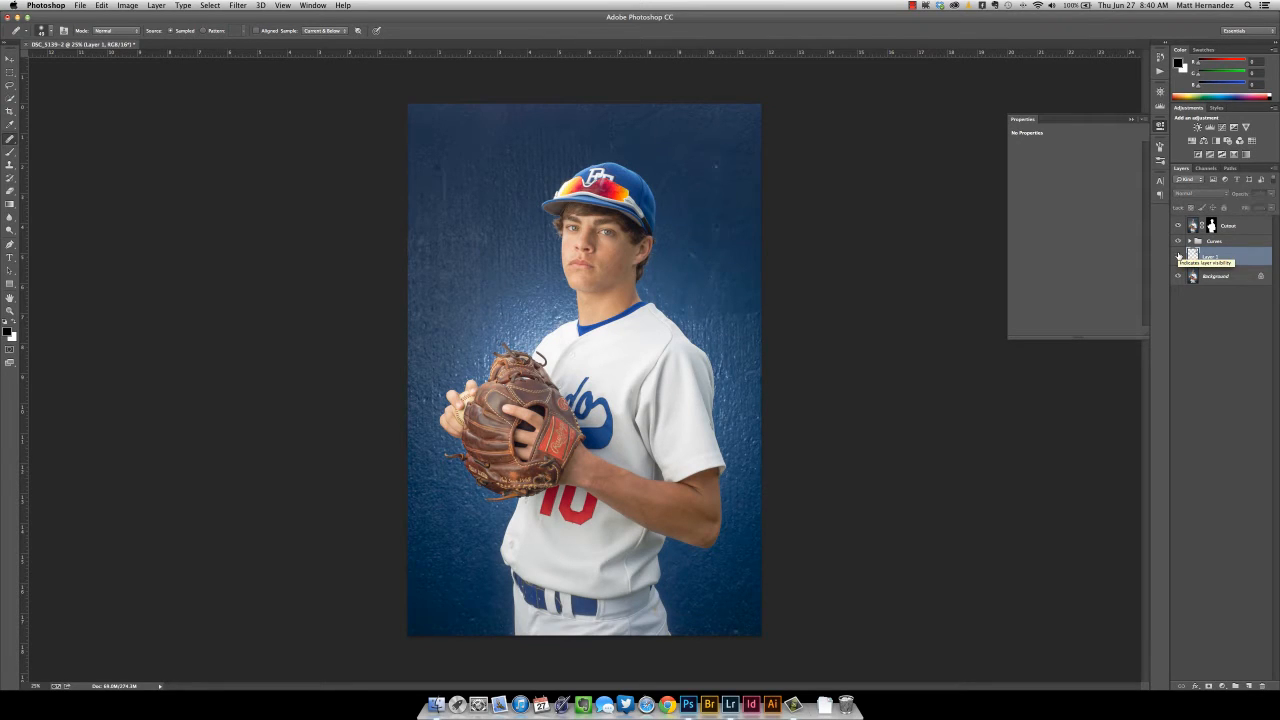
left_click(1178, 257)
left_click(1178, 257)
left_click(1178, 257)
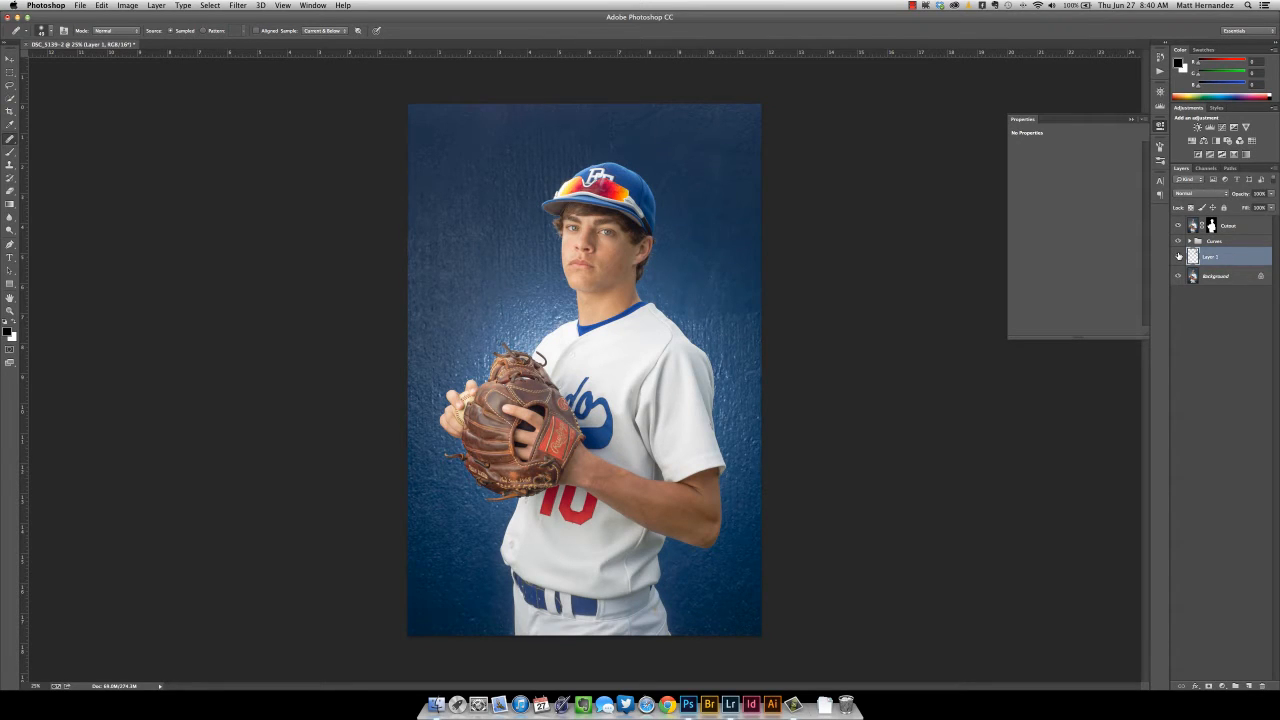
left_click(1178, 257)
left_click(1178, 257)
Step: Rename the healing layer as Heal
double_click(1217, 258)
type("Heal")
key("Return")
Step: Add a fourth Curves layer above Curves 3 in the Curves group and slightly lower its red channel midtones
left_click(1189, 243)
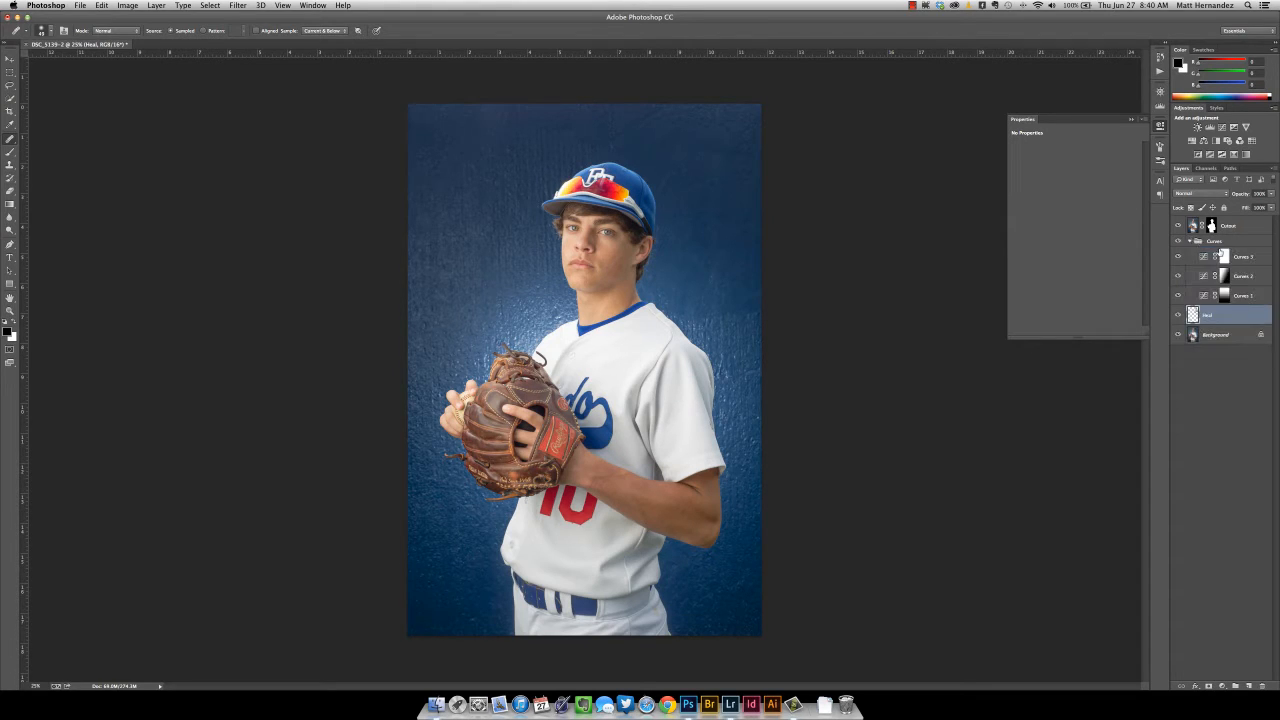
left_click(1245, 258)
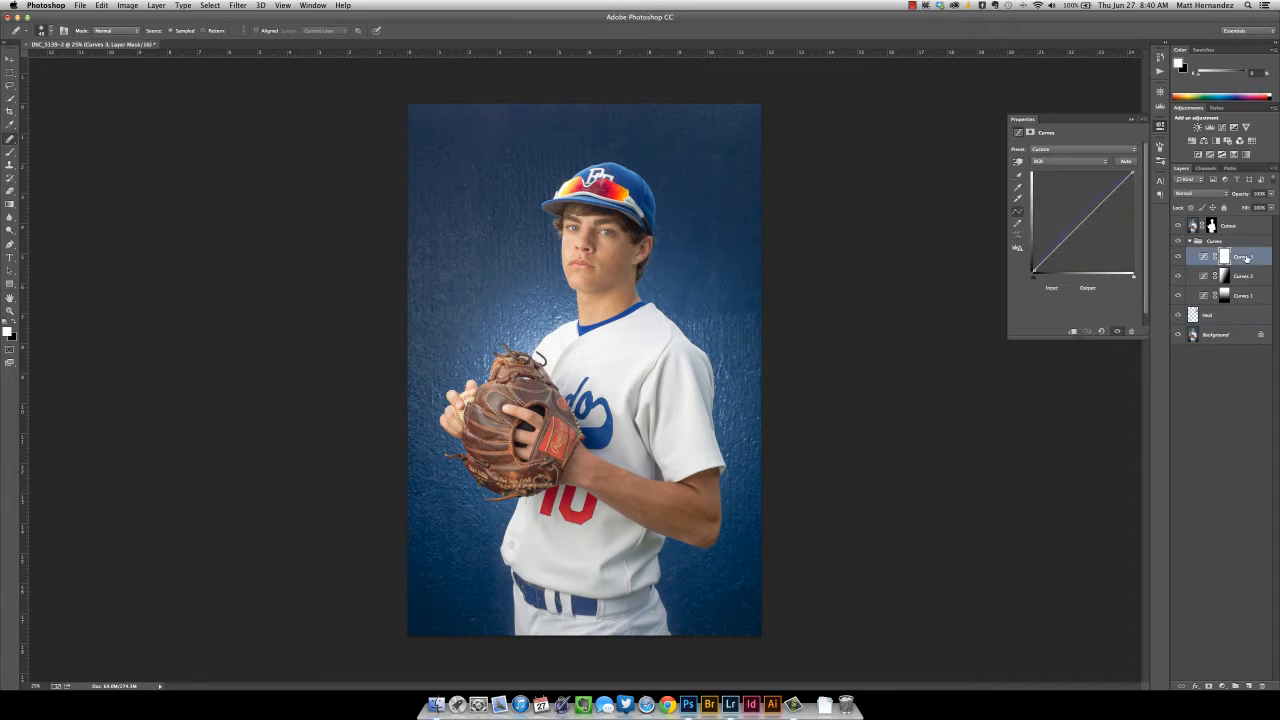
left_click(1189, 243)
left_click(1189, 243)
left_click(1245, 256)
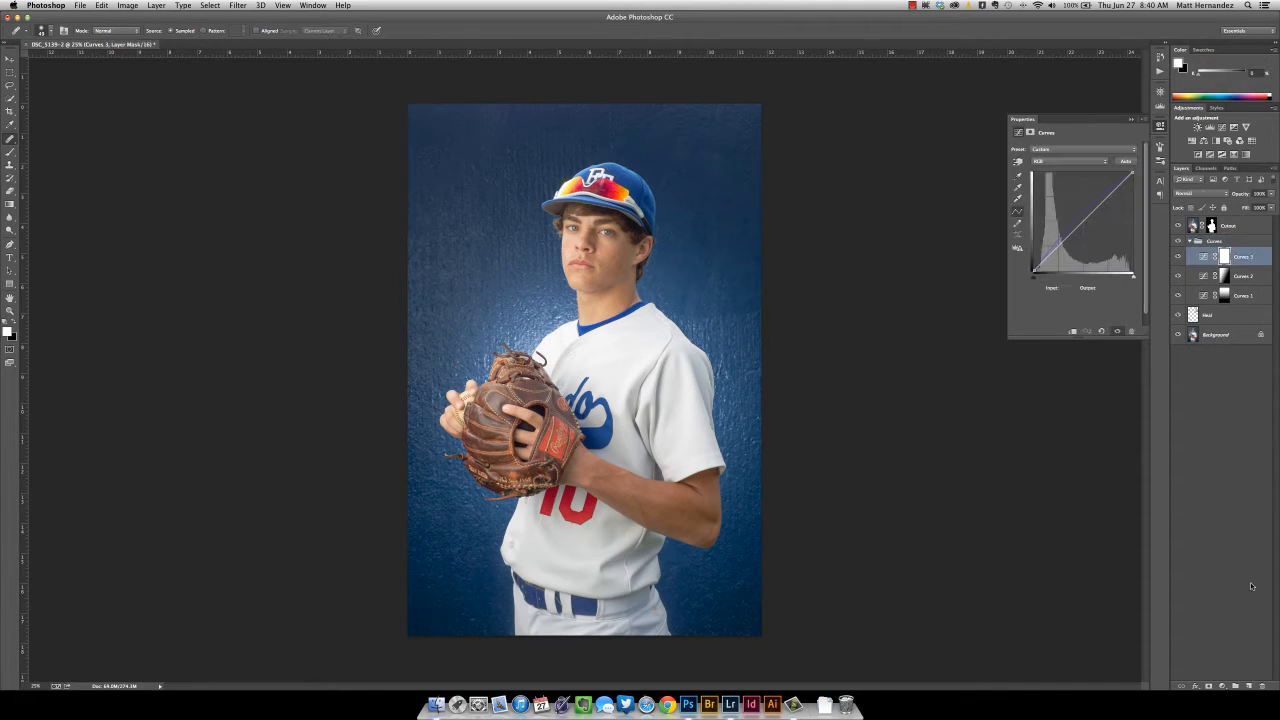
left_click(1222, 687)
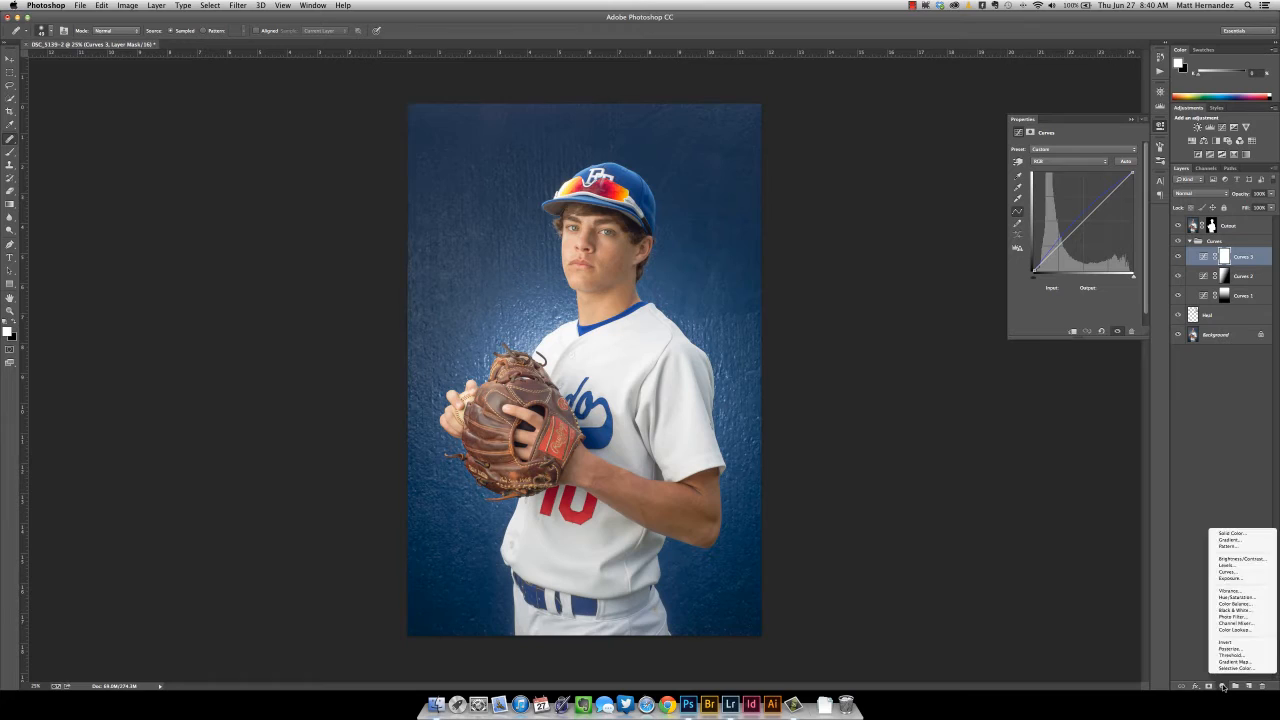
left_click(1228, 571)
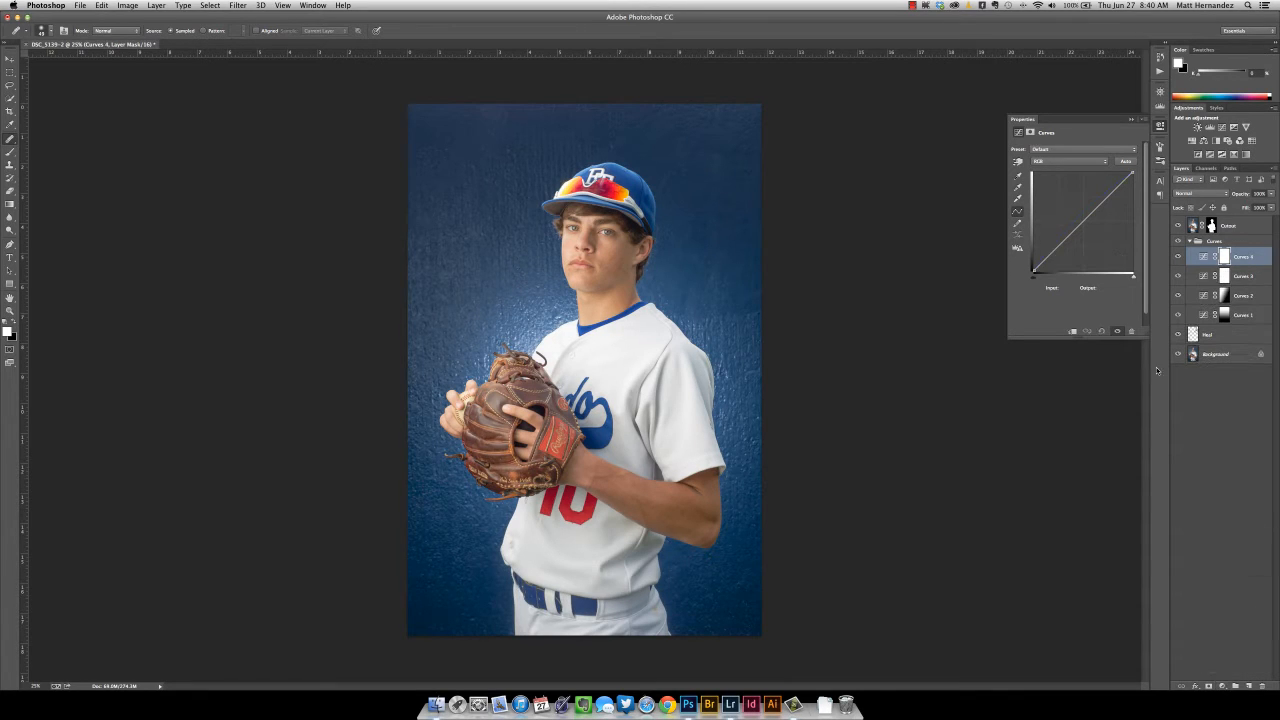
left_click(1062, 161)
left_click(1054, 172)
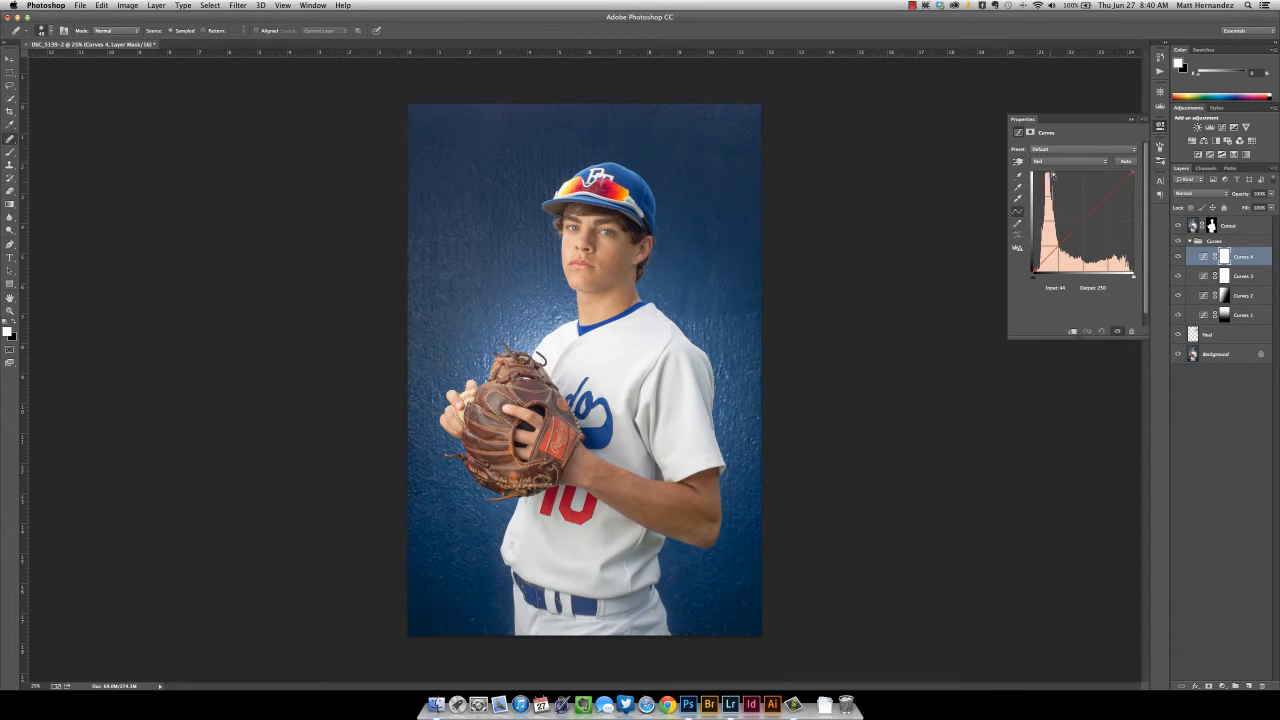
left_click(1084, 219)
Step: Invert the Curves 4 layer mask to black and switch to the full-screen display mode
left_click(1227, 258)
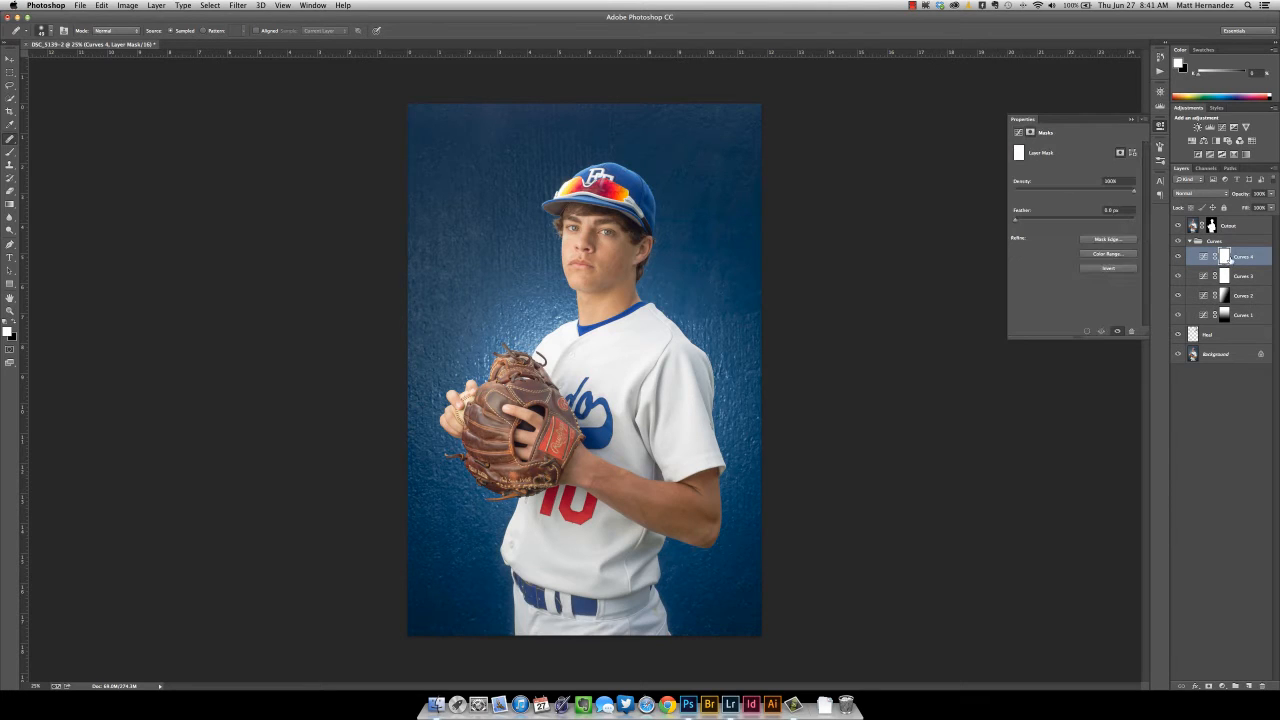
key("super+i")
key("f")
mouse_move(622, 159)
left_mouse_down()
mouse_move(566, 271)
mouse_move(564, 220)
mouse_move(554, 260)
mouse_move(564, 218)
mouse_move(546, 177)
mouse_move(534, 180)
left_mouse_up()
key("z")
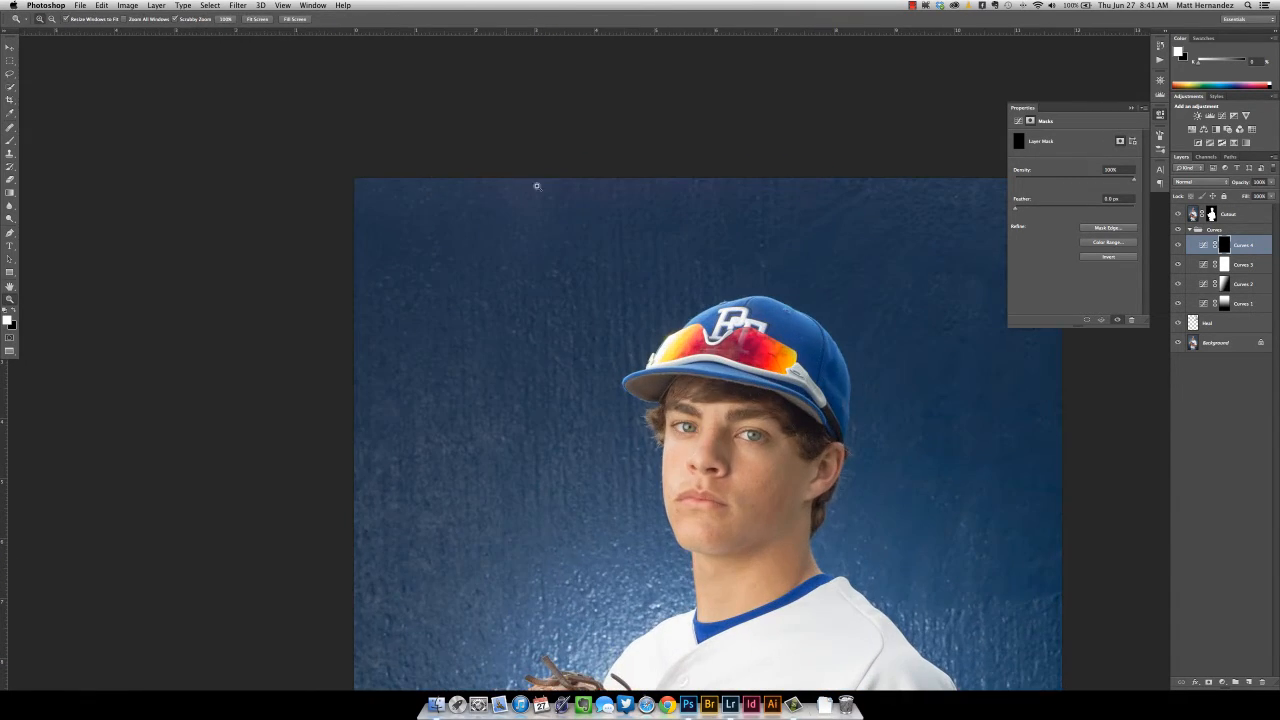
left_click(591, 187, "alt")
left_click(589, 186, "alt")
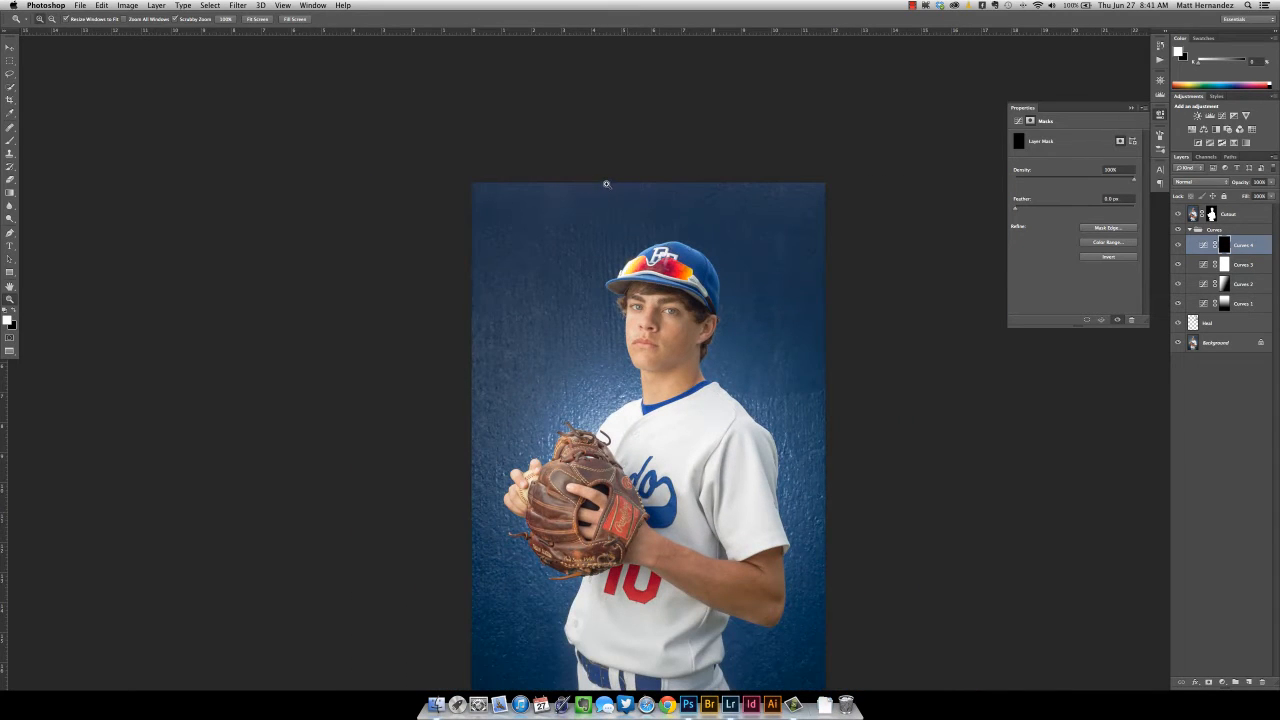
Step: Set the brush flow to 20% and paint white on the Curves 4 mask over the reddish patch along the portrait's upper edge
key("b")
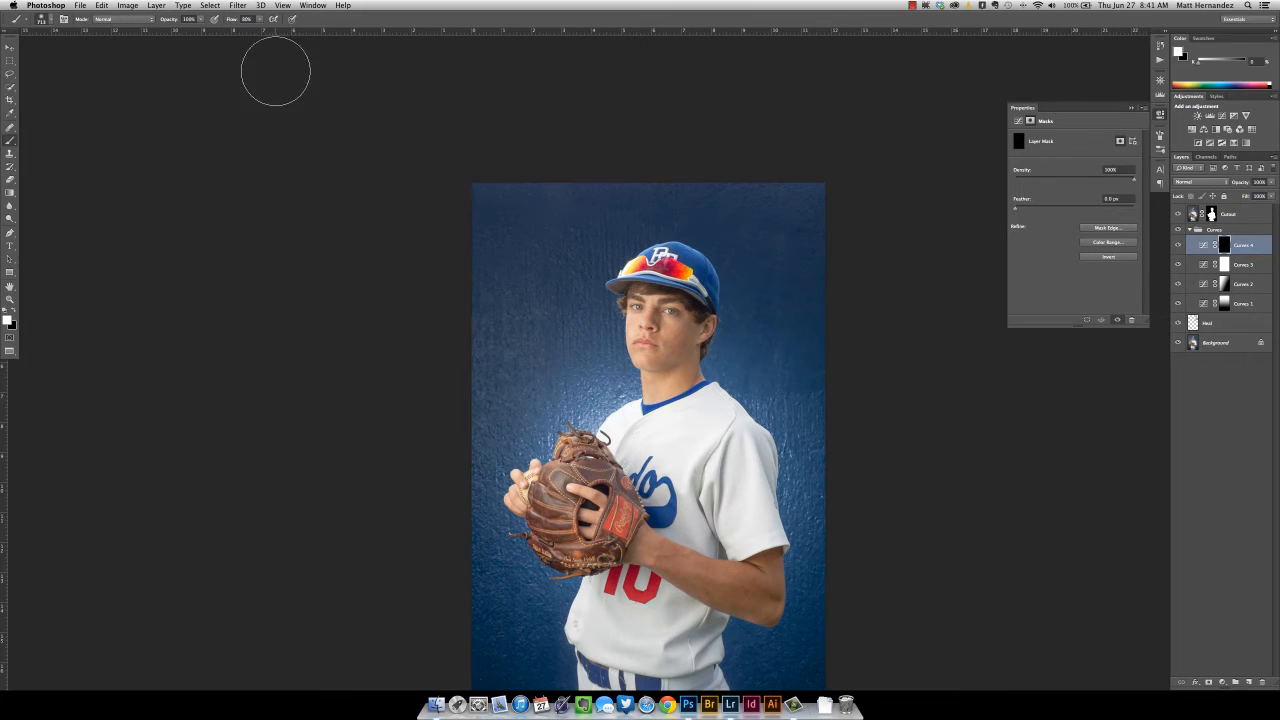
left_click(246, 19)
type("20")
key("Return")
key("x")
key("x")
Step: Lower the Curves 4 red channel midtones slightly further and check its painted mask on its own
left_click(1202, 245)
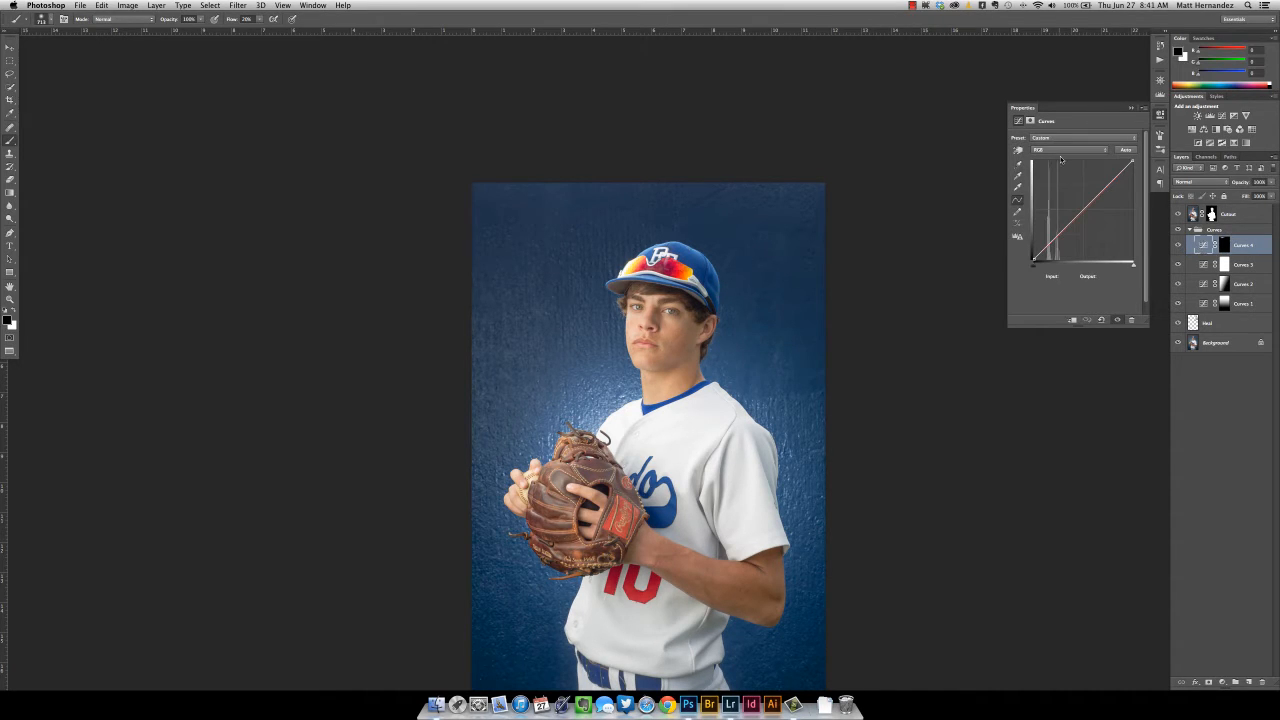
left_click_drag(1081, 209, 1082, 212)
left_click(1223, 246, "alt")
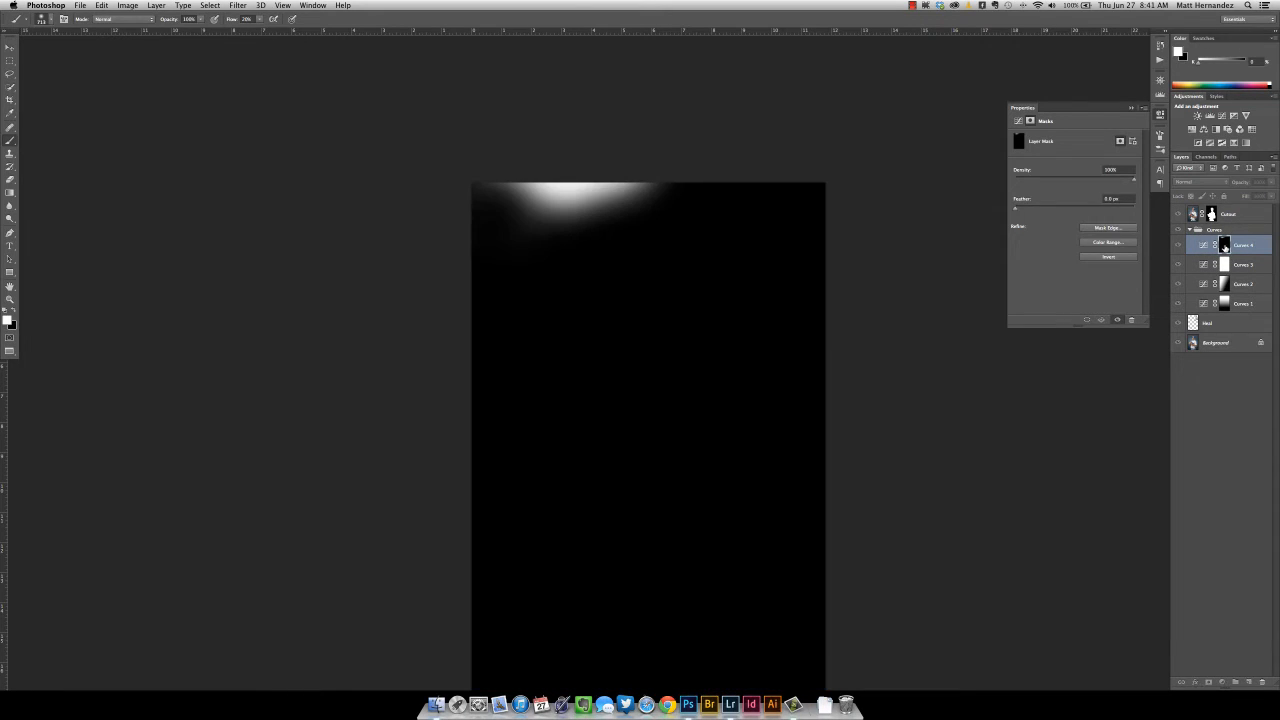
left_click(1223, 246, "alt")
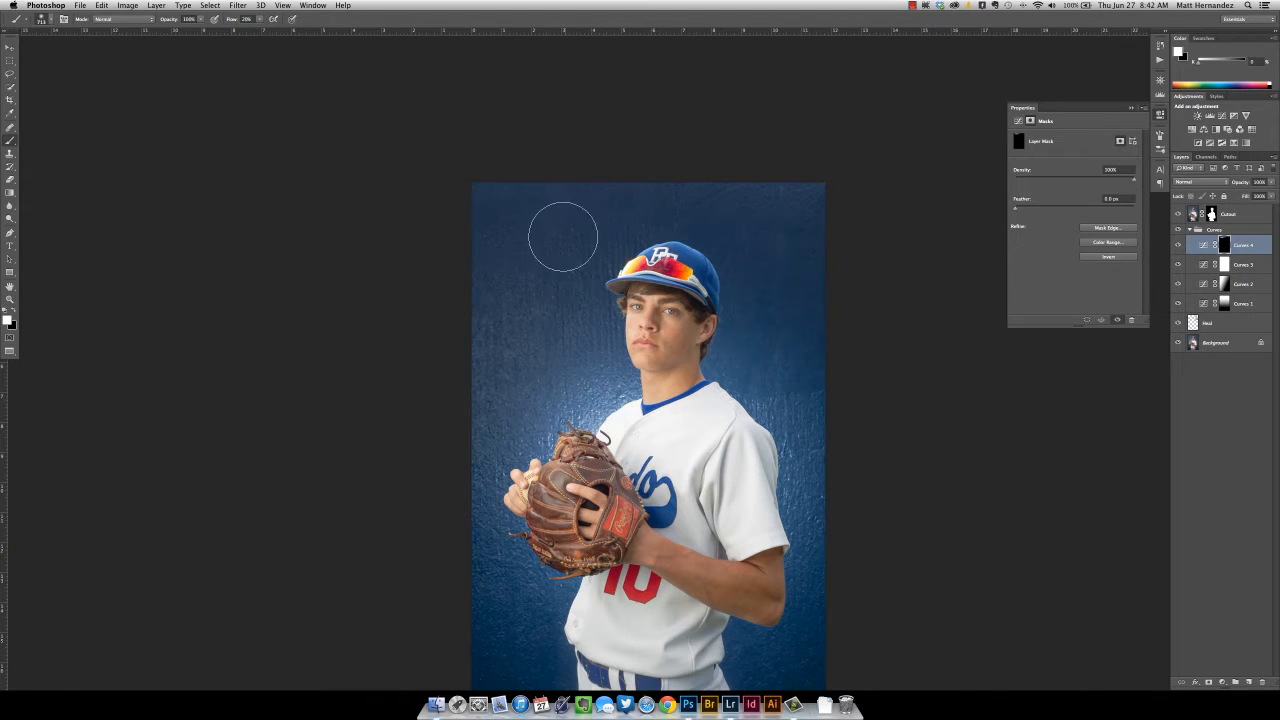
Step: Compare the background with the Curves 4 layer hidden and shown, and collapse the Curves group
key("x")
left_click(1202, 244)
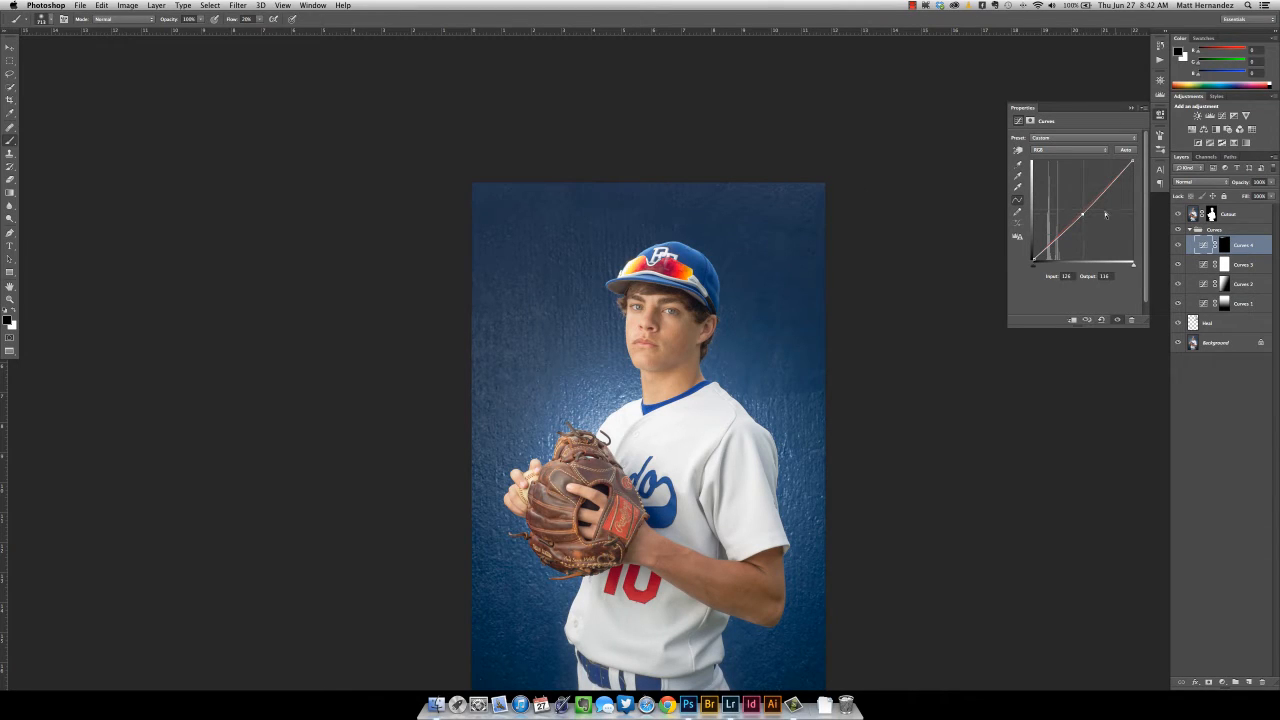
left_click(1177, 245)
left_click(1177, 245)
left_click(1176, 246)
left_click(1176, 247)
left_click(1178, 246)
left_click(1178, 246)
left_click(1191, 230)
Step: Put the Cutout layer into a new group and add an empty layer above it inside that group
scroll(720, 400, "down", 5)
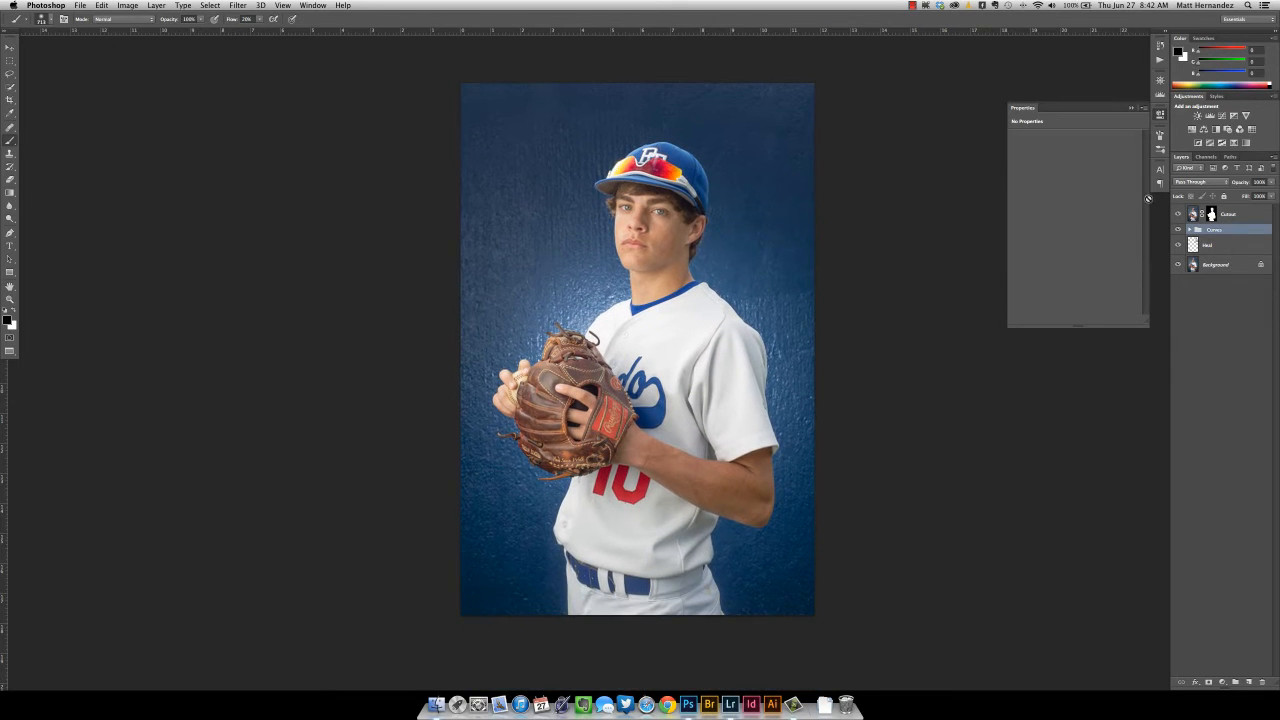
key("z")
left_click(662, 203)
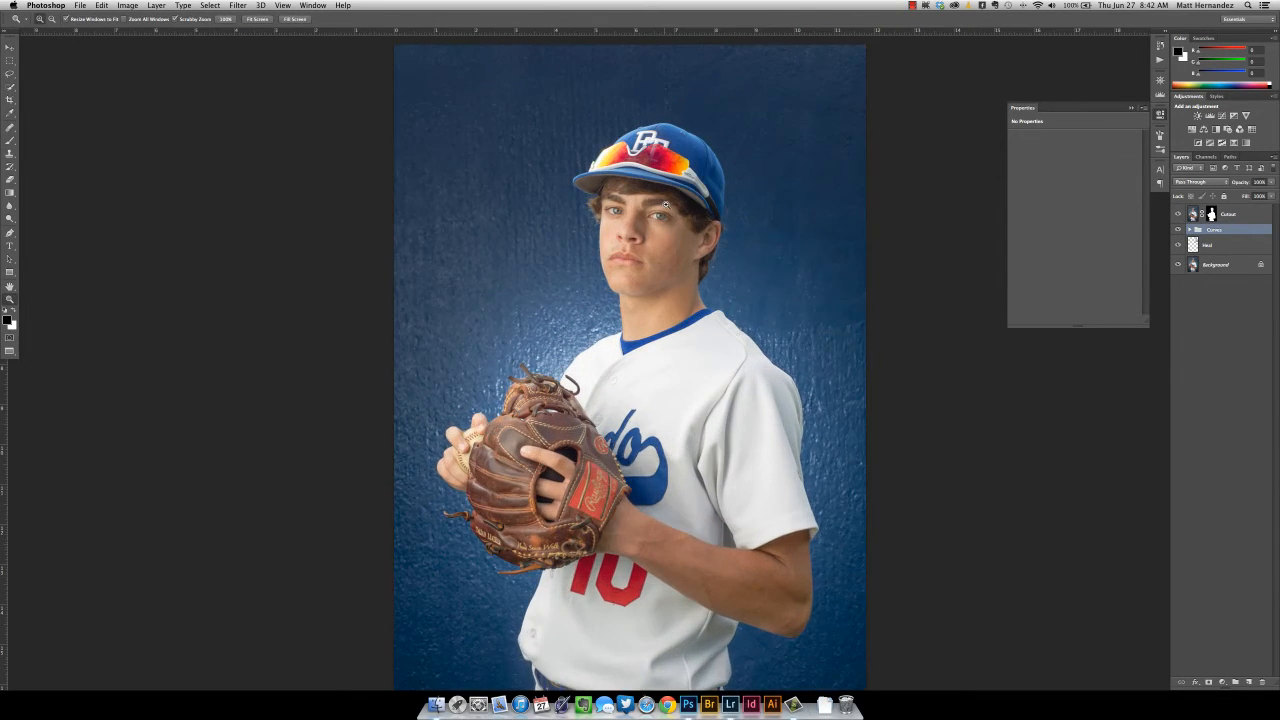
left_click(666, 210)
left_click(676, 217)
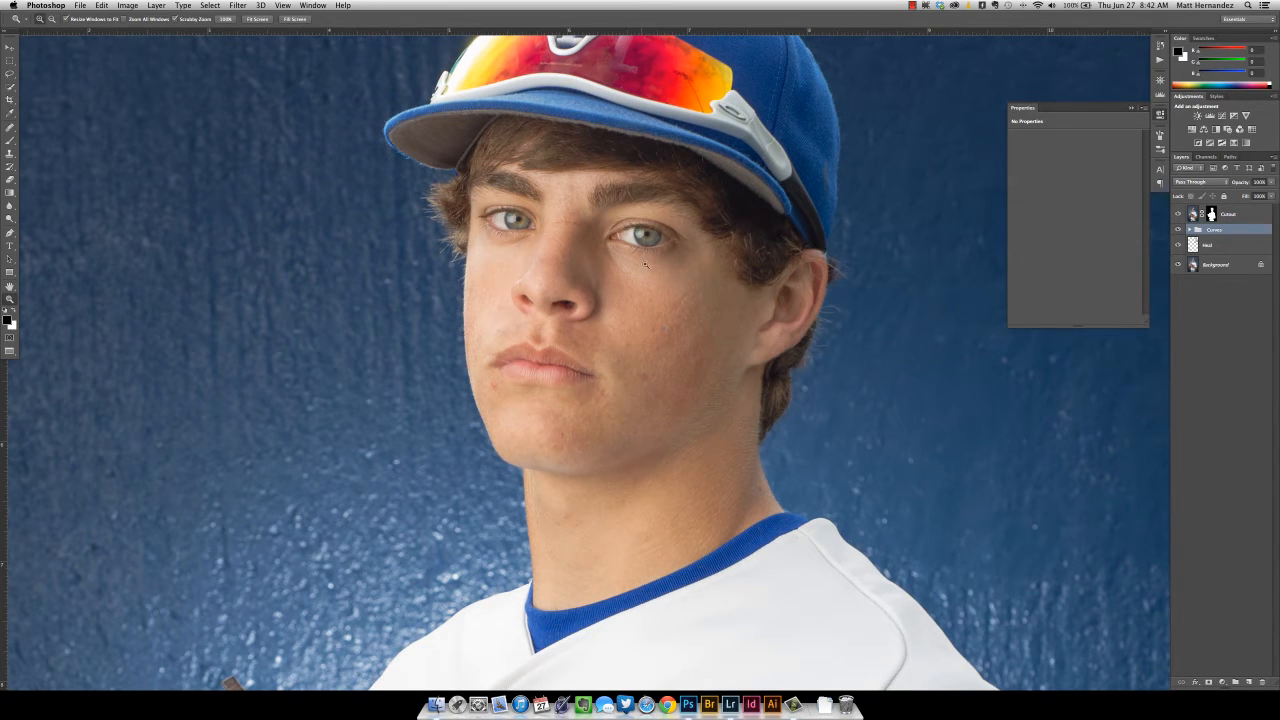
left_click(1236, 216)
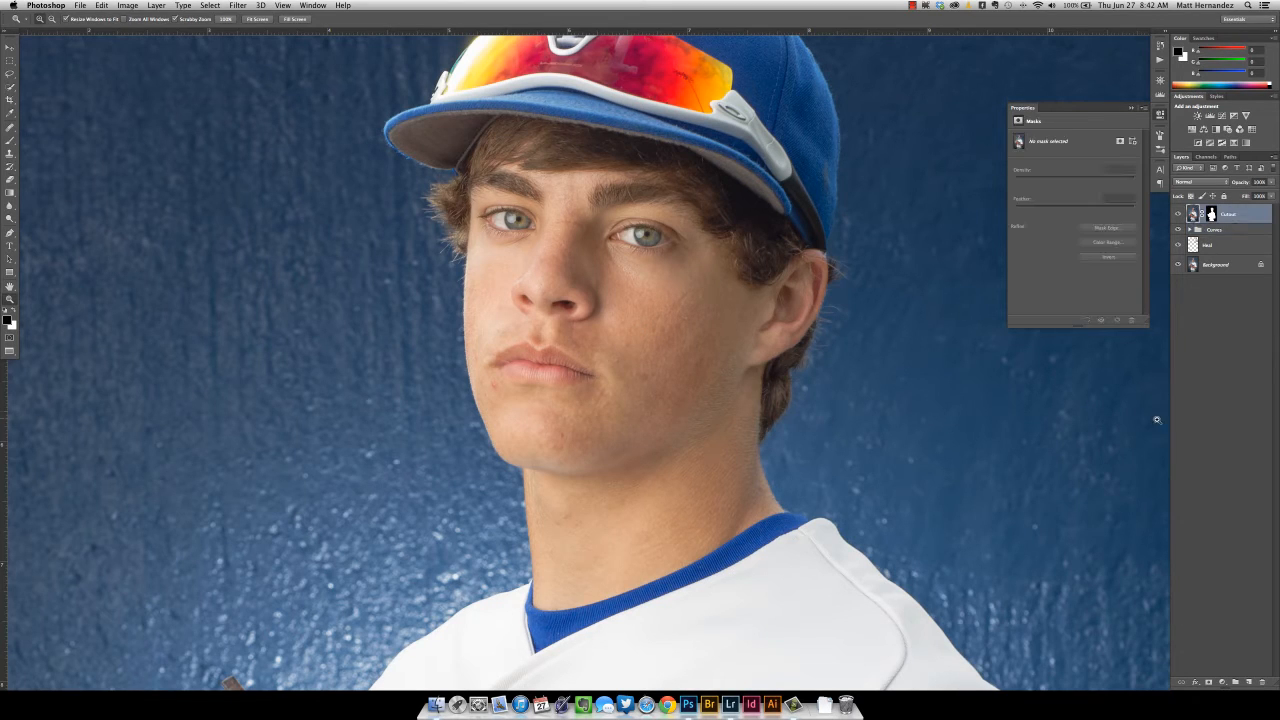
key("super+g")
left_click(1248, 228)
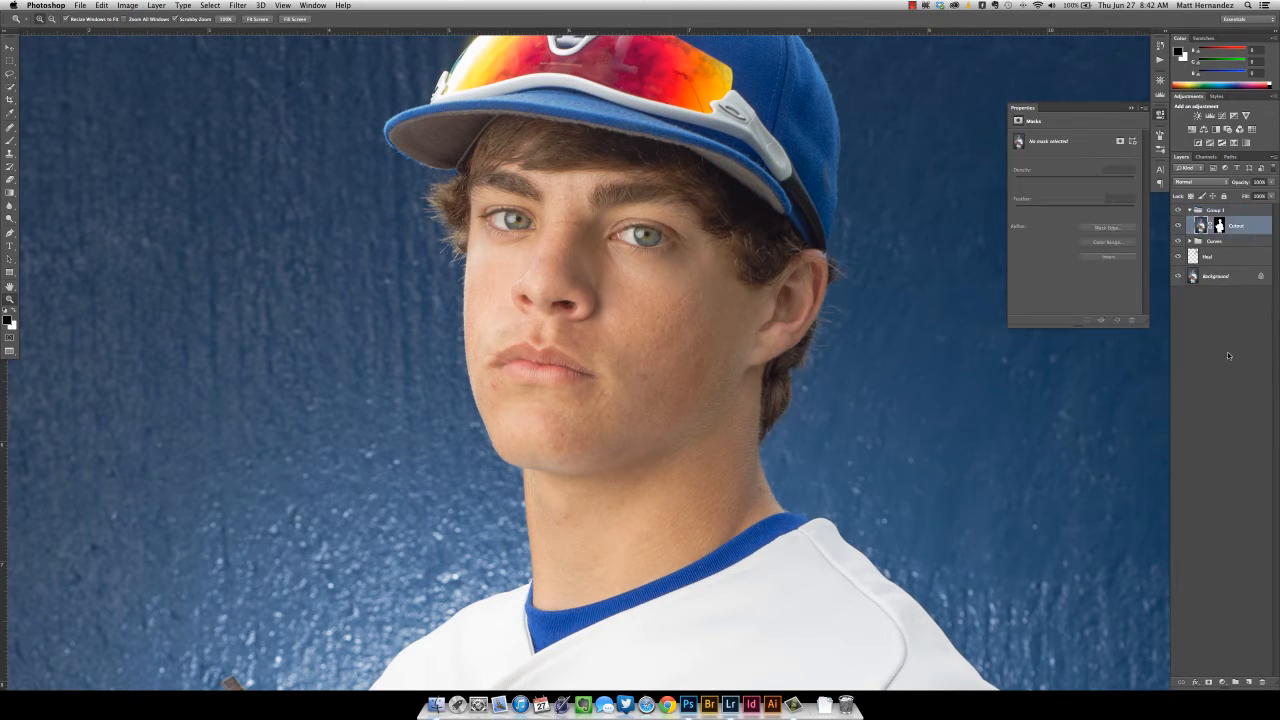
left_click(1248, 682)
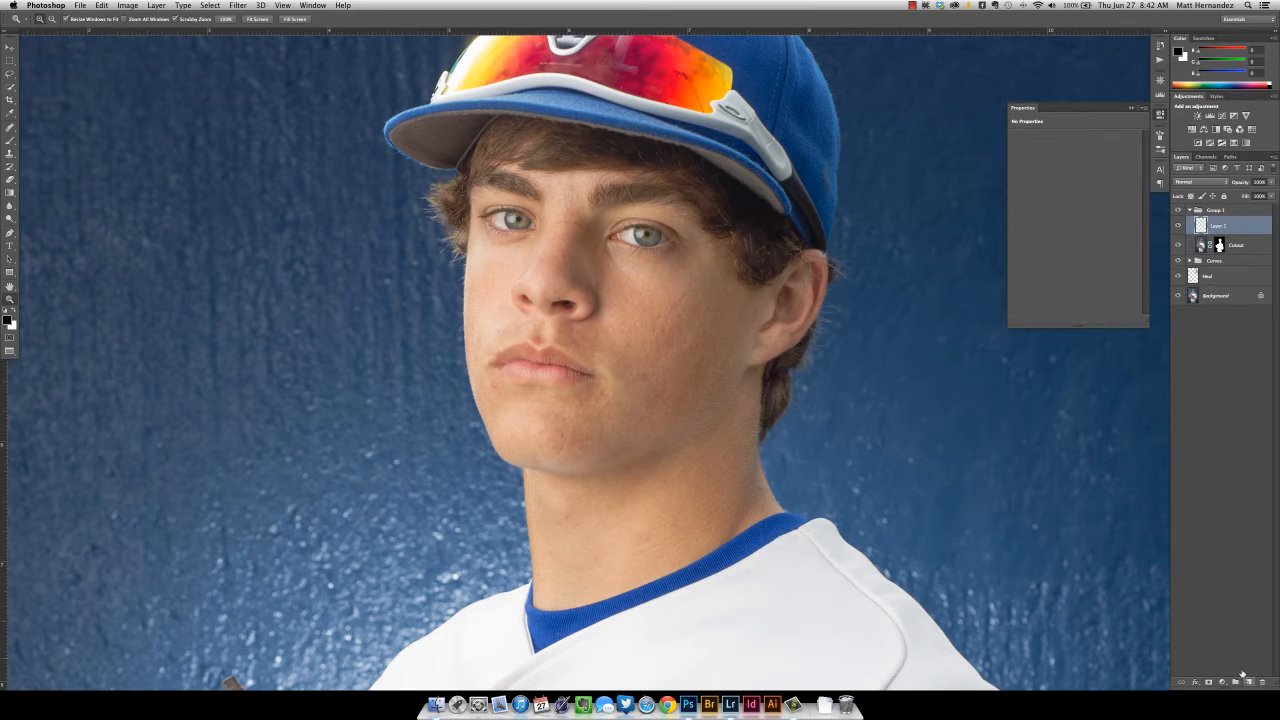
Step: Heal the blemishes on the ear-side cheek and below the eye with the Healing Brush on the empty Layer 1
left_click(663, 266)
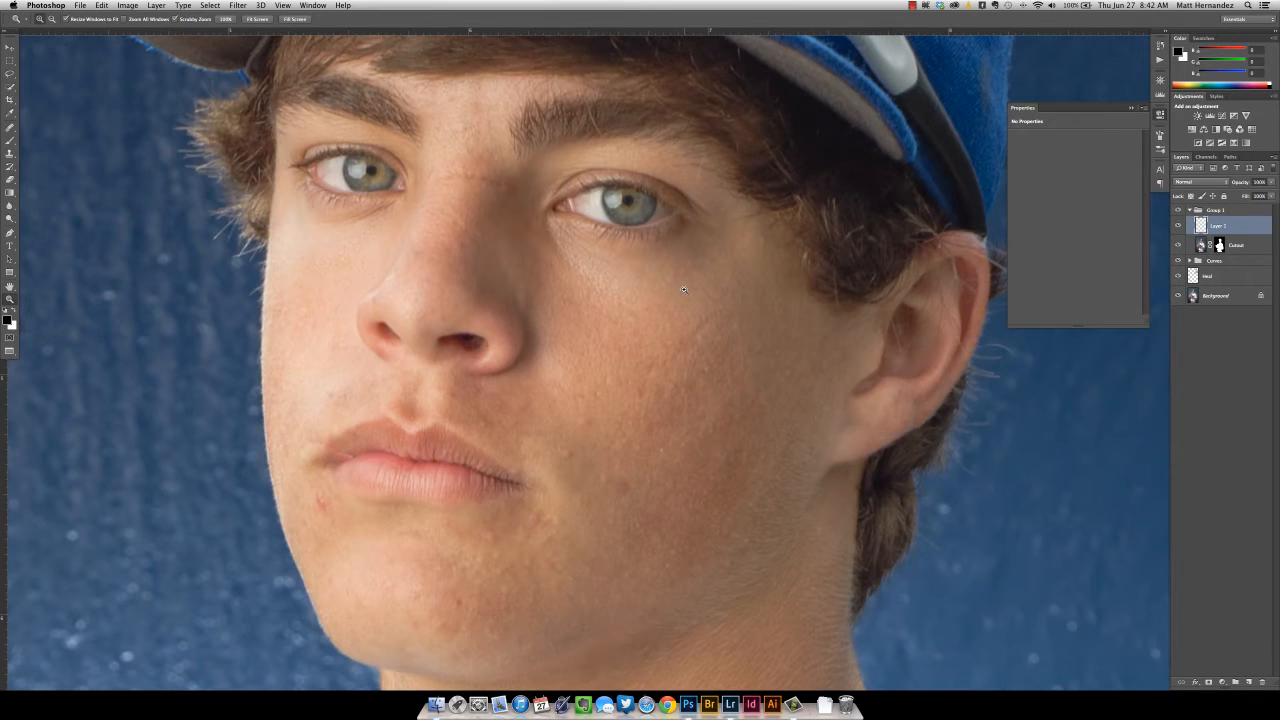
key("j")
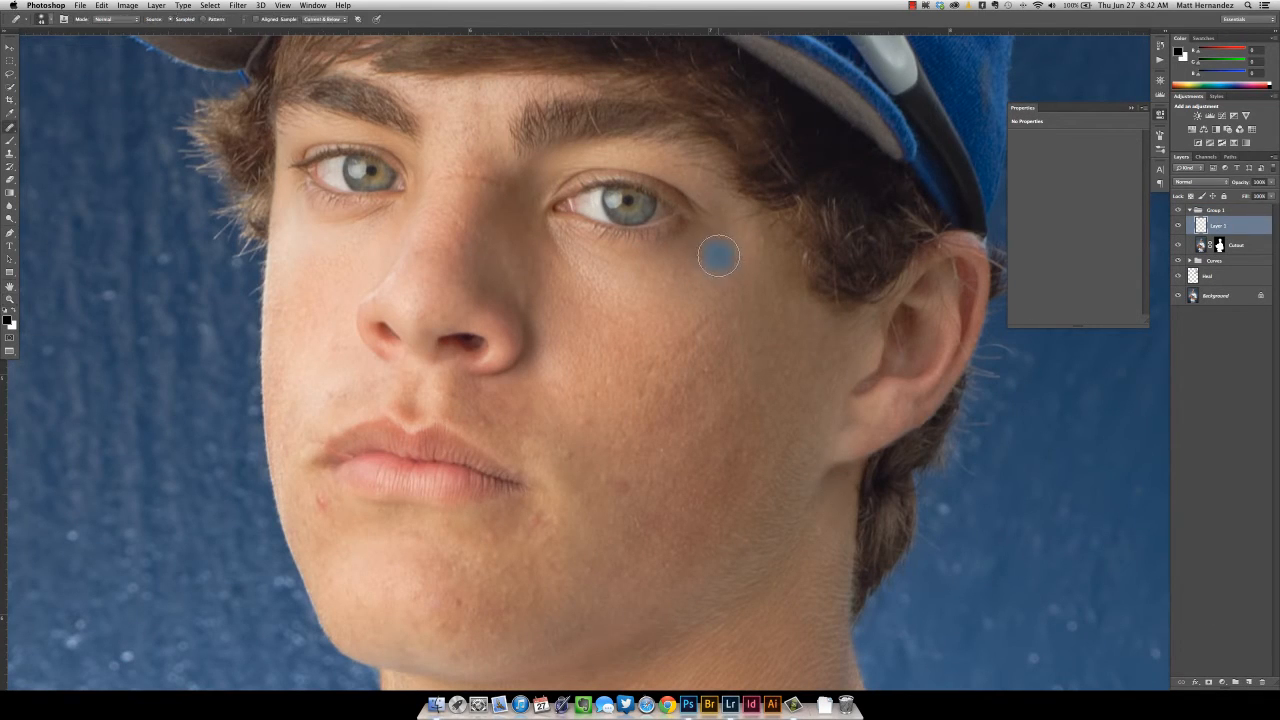
left_click_drag(737, 260, 705, 298)
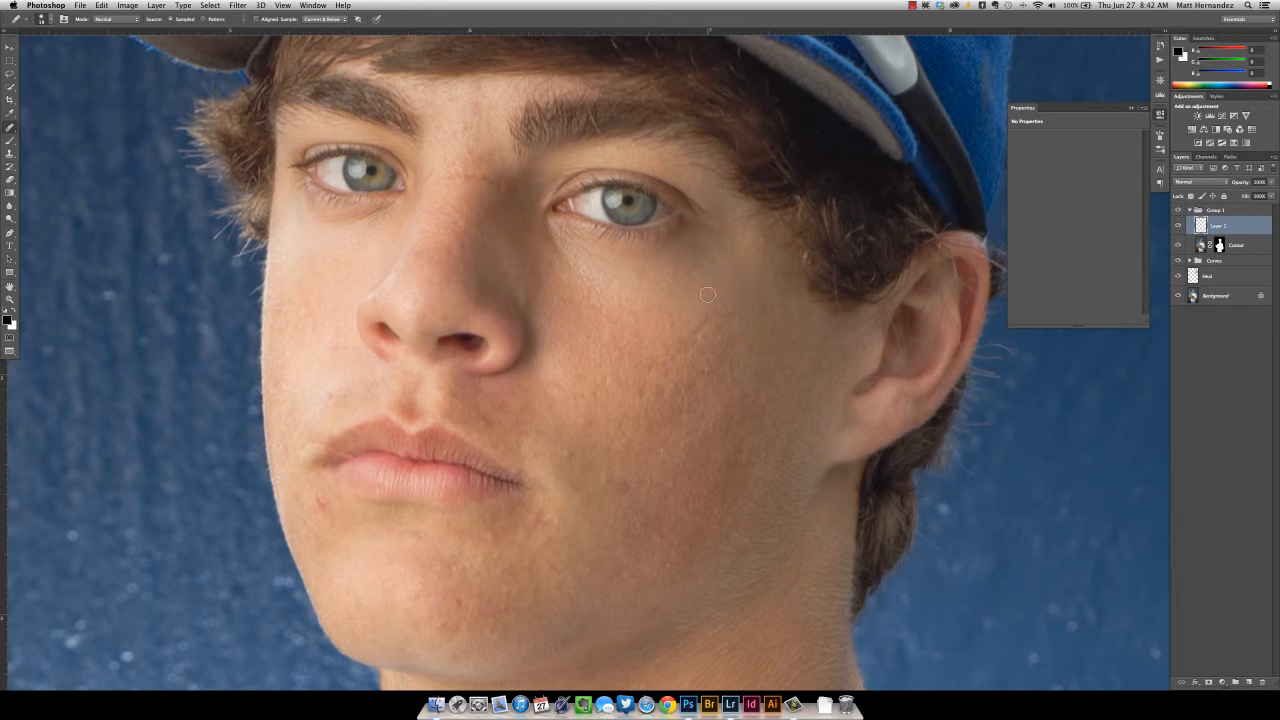
left_click(700, 306)
left_click(587, 429)
left_click(567, 457)
left_click(592, 441, "alt")
left_click(564, 440)
left_click(620, 485)
left_click(605, 480)
left_click(615, 441)
left_click(596, 291)
Step: Heal the spots above the upper lip, beside the mouth corner and across the bridge of the nose
left_click(452, 401)
left_click(318, 501)
left_click(329, 374, "alt")
left_click_drag(455, 186, 484, 186)
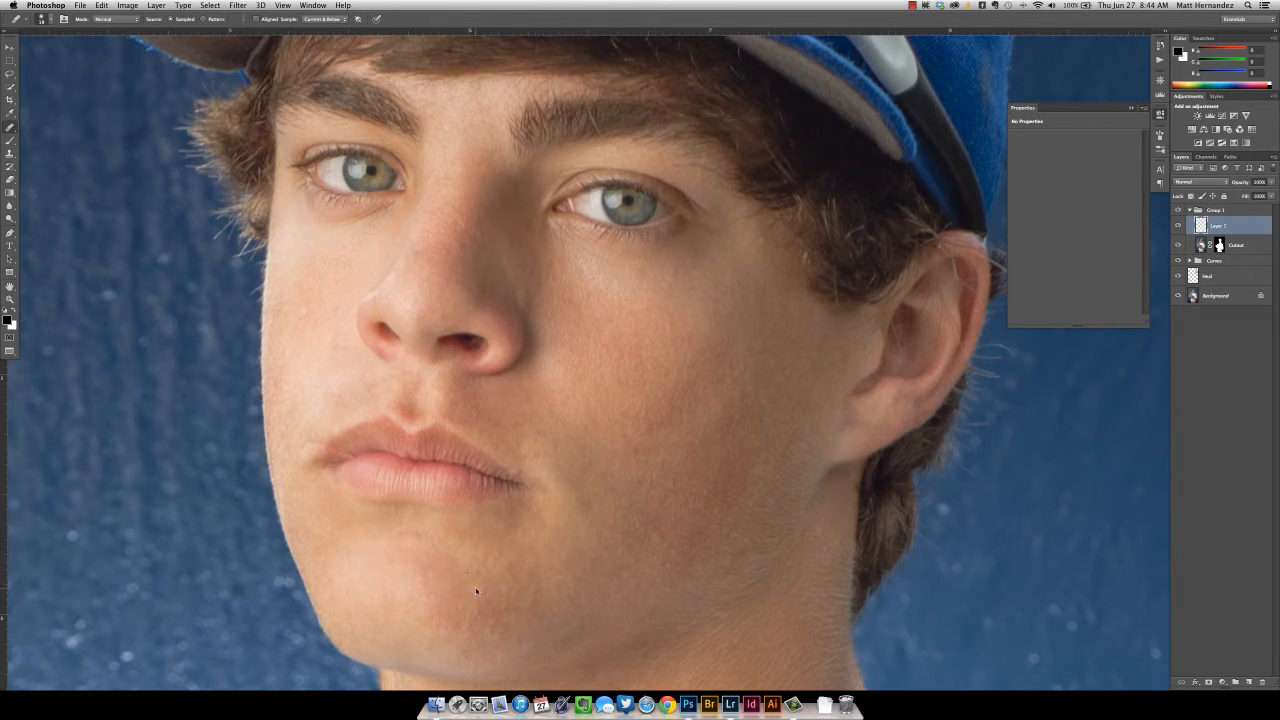
Step: Heal the remaining blemishes on the chin and along the lower cheek and jaw
left_click(505, 586)
left_click(494, 634)
left_click(526, 594)
left_click(515, 619)
left_click(537, 609)
left_click(587, 511)
left_click(662, 525)
Step: Review the whole face from farther out and heal the last blemishes on the cheek, jaw and neck
key("z")
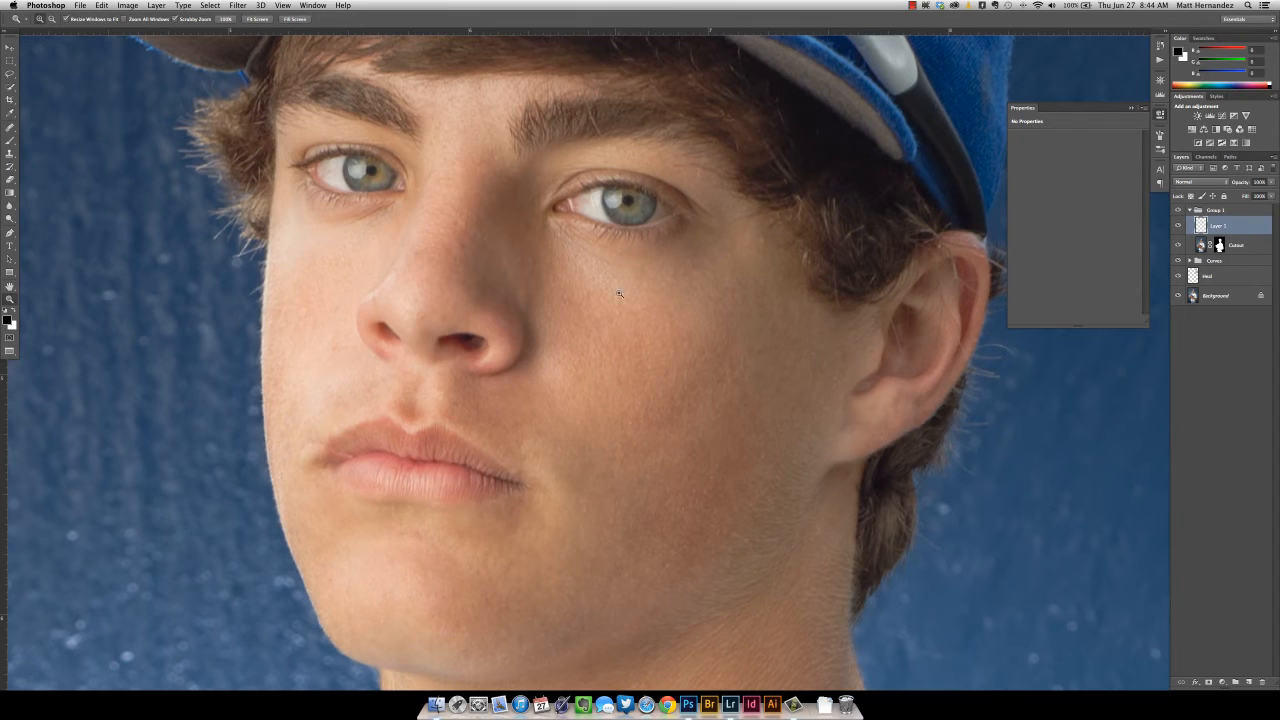
left_click(640, 426, "alt")
left_click(640, 418, "alt")
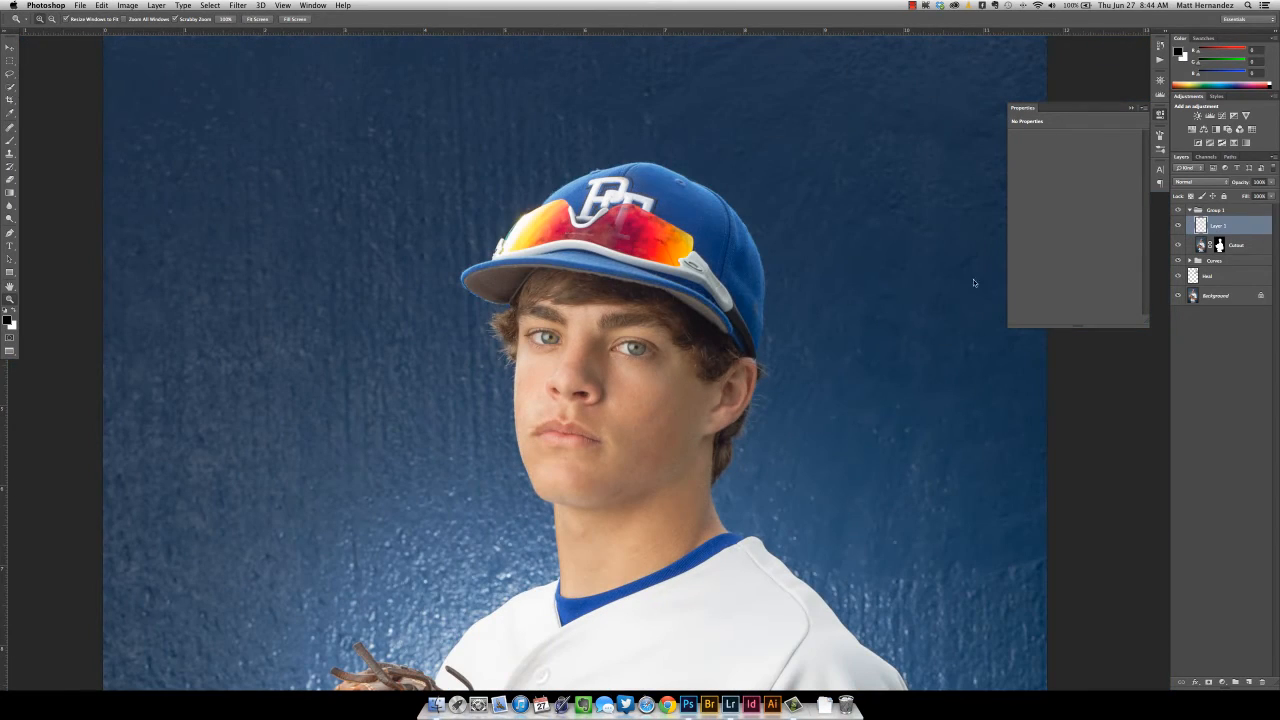
left_click(708, 438)
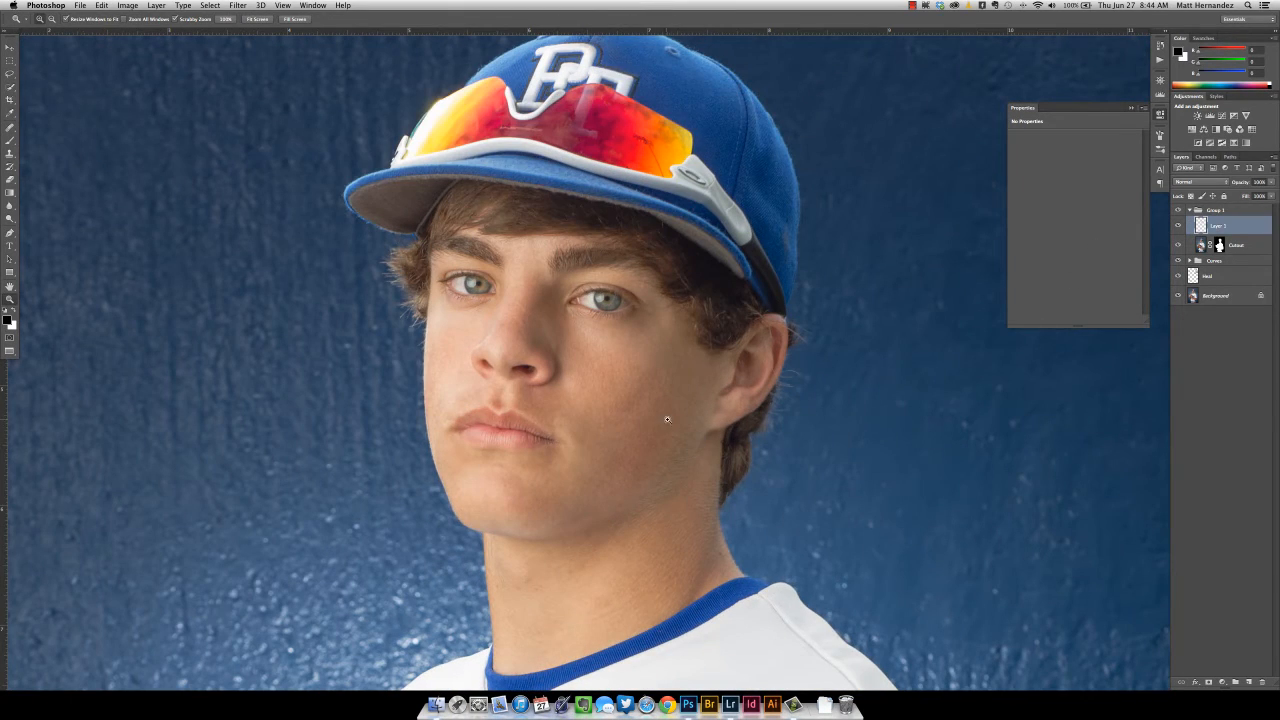
key("j")
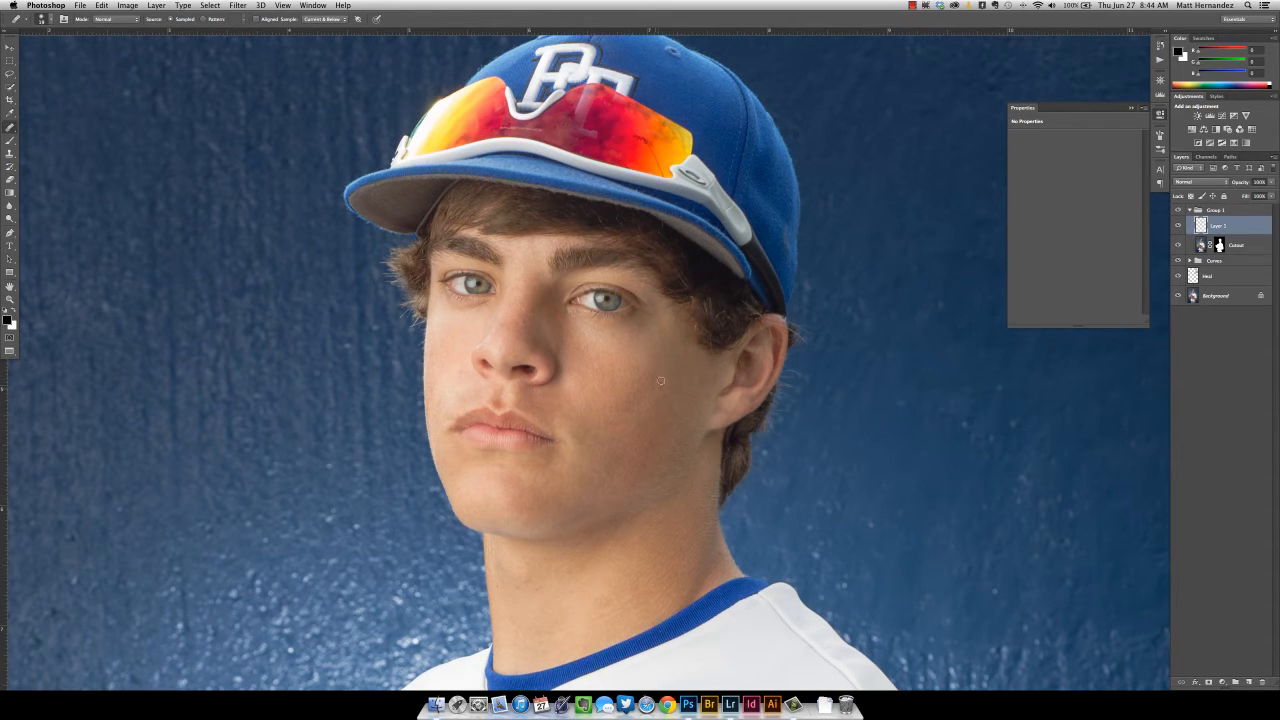
left_click(606, 447)
left_click_drag(524, 582, 579, 567)
left_click(648, 461)
left_click(597, 496)
Step: Stamp all visible layers into a new layer at the top of the player's group and name it Portraiture
key("super+alt+shift+e")
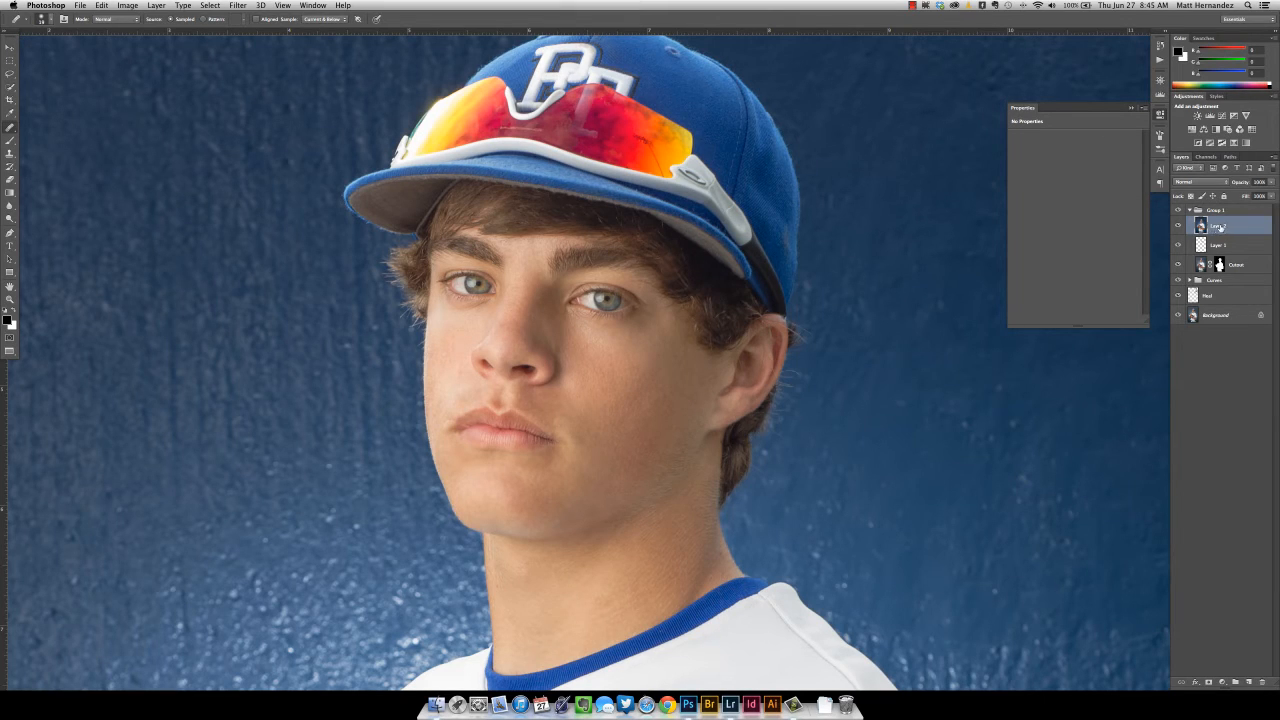
double_click(1220, 227)
type("Hi")
key("Return")
key("super+0")
key("v")
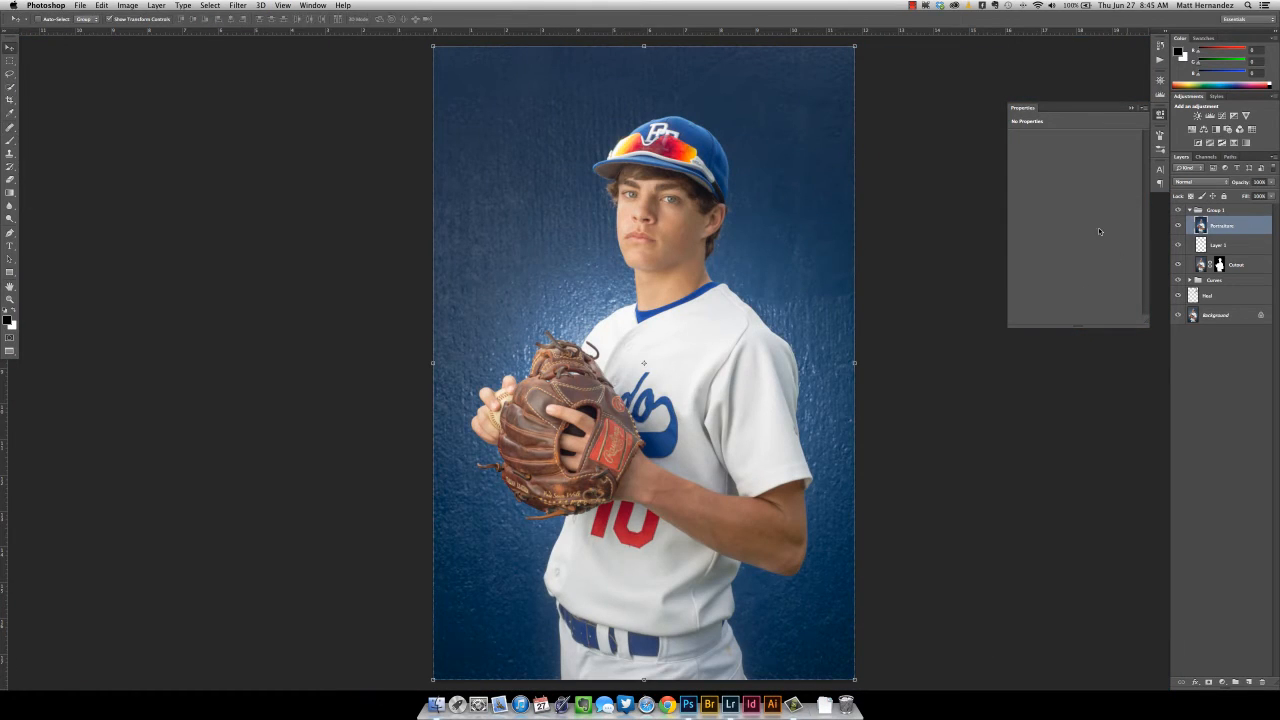
Step: Select the saved Portraiture action and locate the Imagenomic Portraiture filter
left_click(1159, 60)
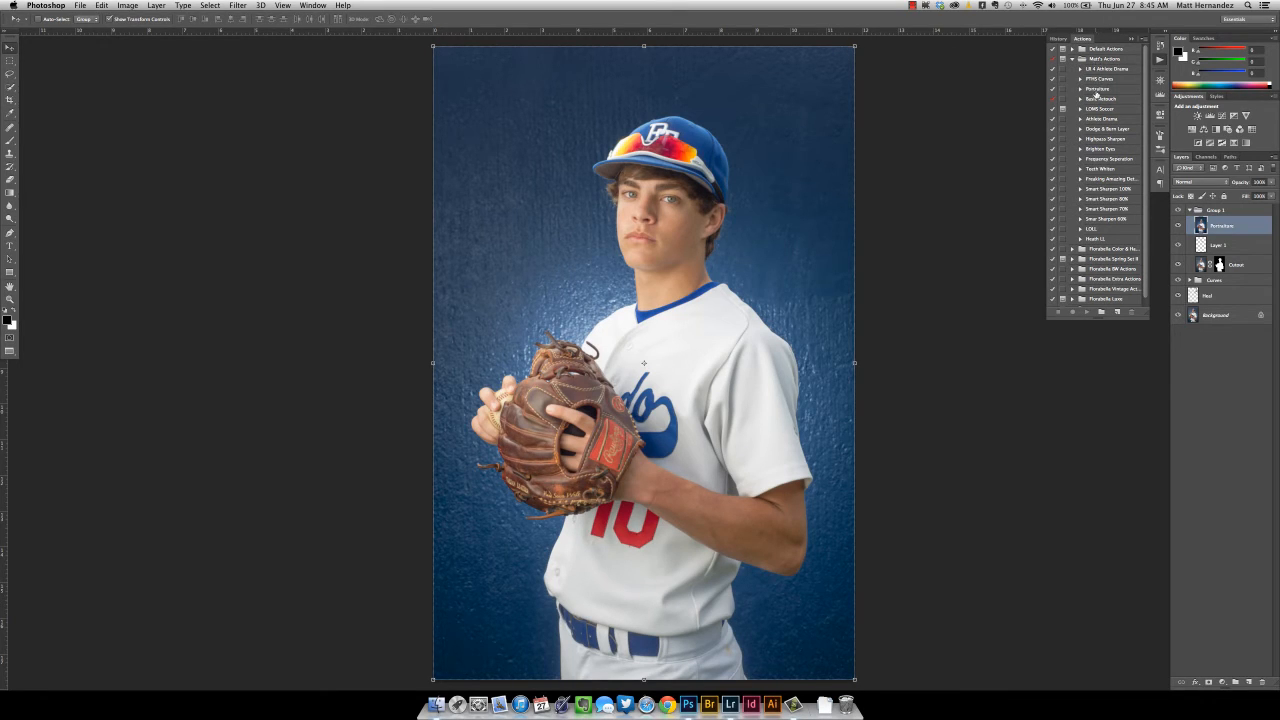
left_click(1097, 91)
key("super+0")
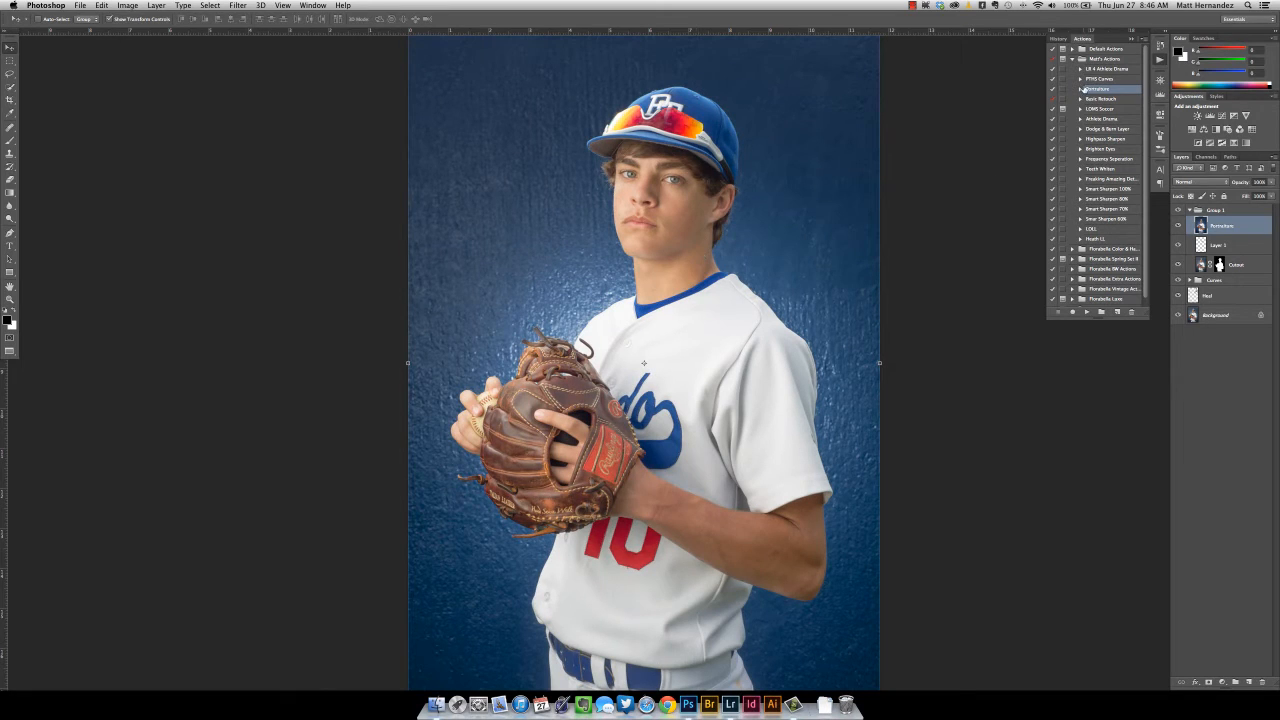
left_click(237, 4)
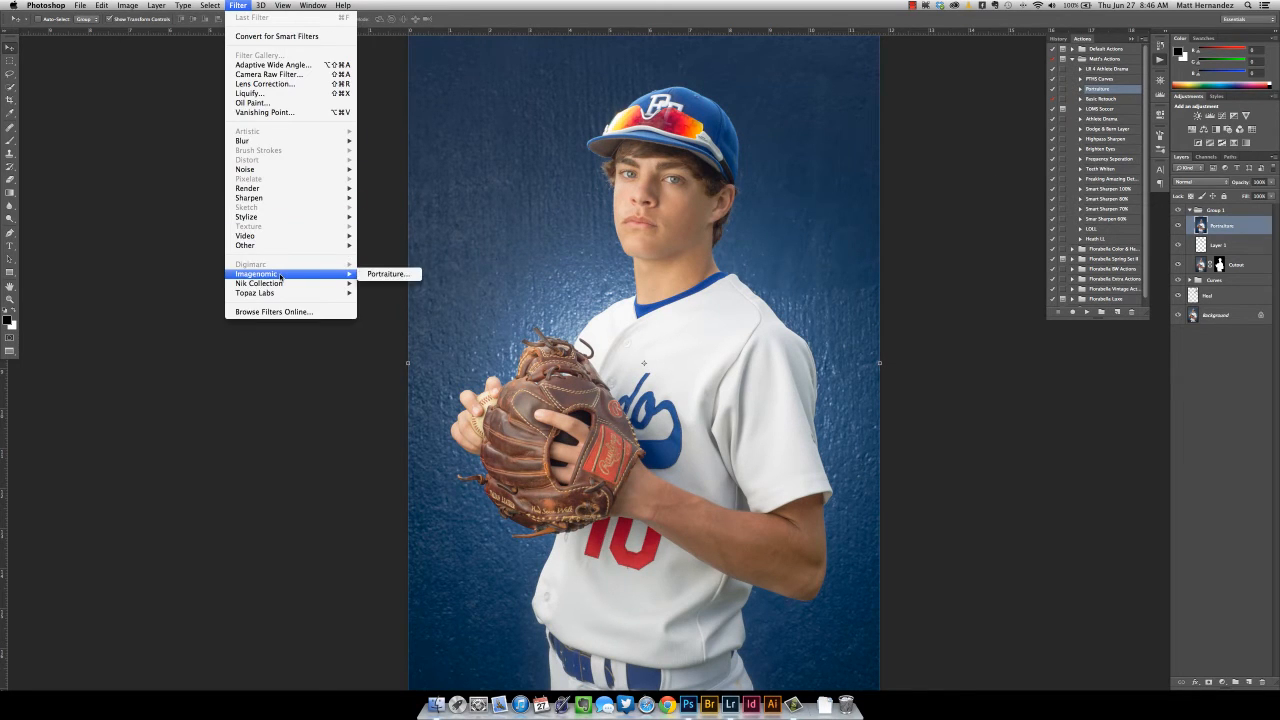
left_click(237, 5)
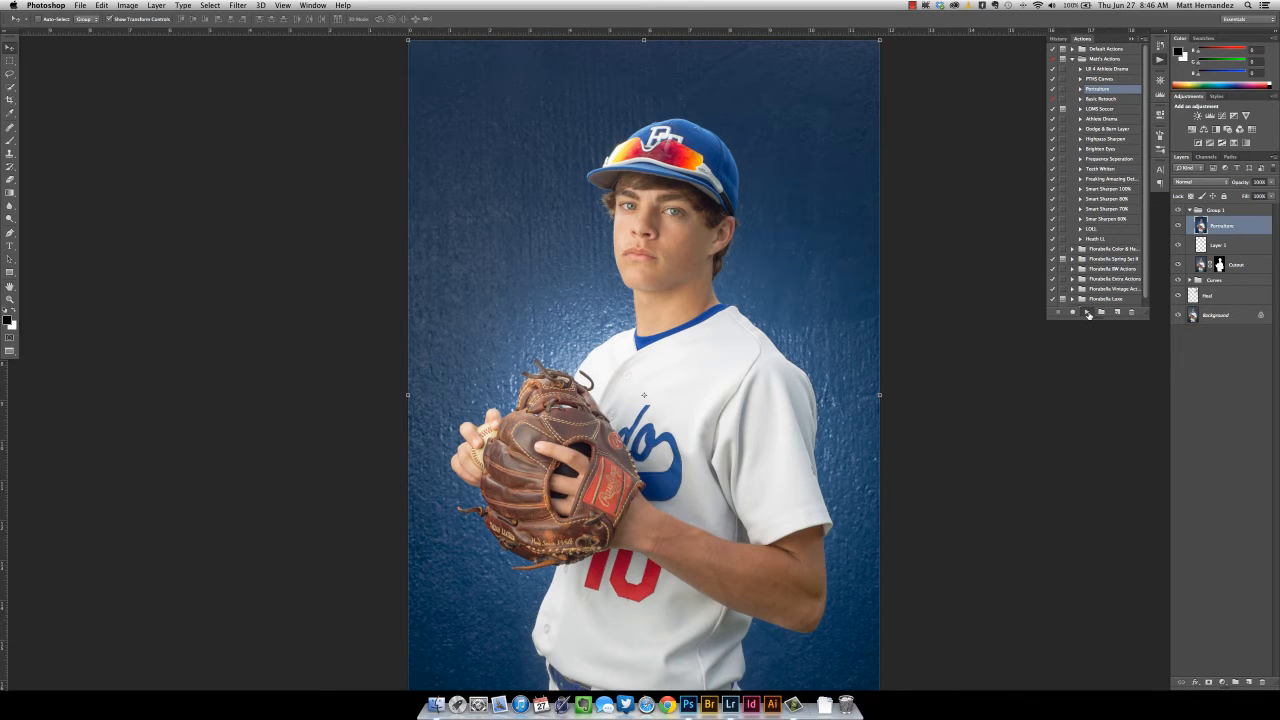
Step: Duplicate the Portraiture layer, set the copy's opacity to 33%, and delete the original Portraiture layer
key("super+j")
key("3")
key("3")
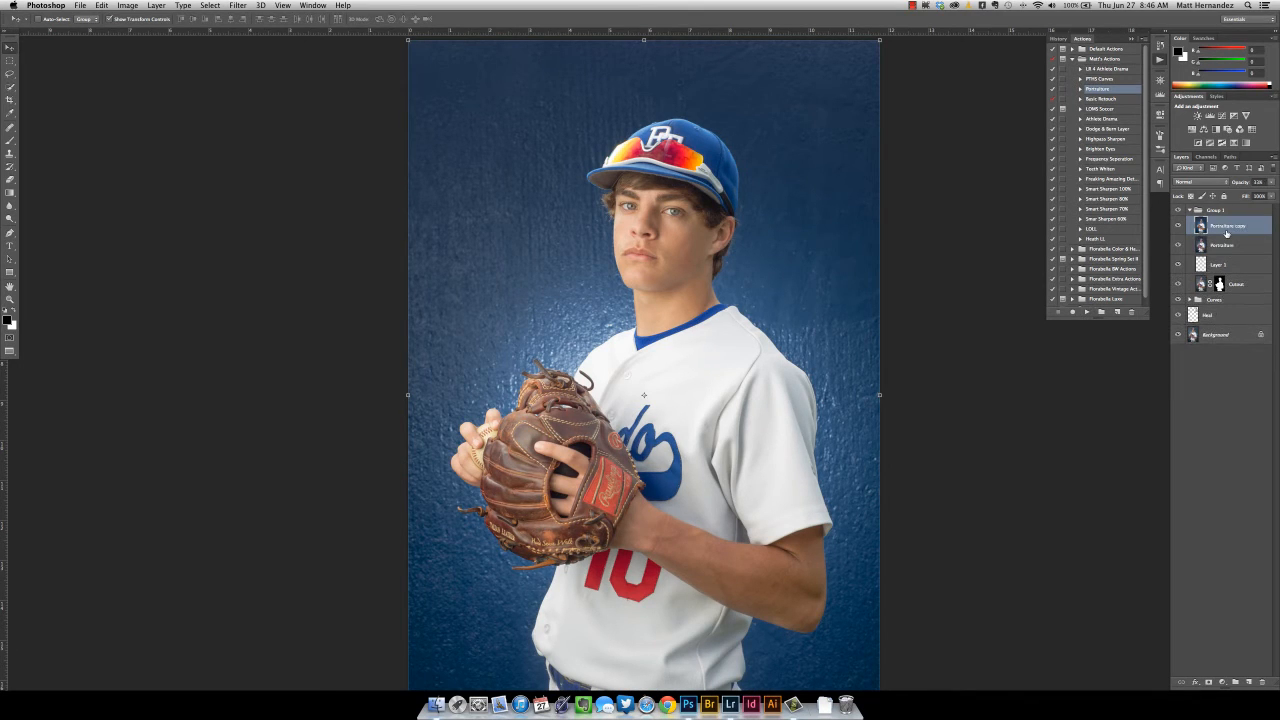
left_click_drag(1237, 245, 1262, 681)
Step: Compare the player's skin up close with the Portraiture copy layer hidden and shown
key("z")
left_click(676, 248)
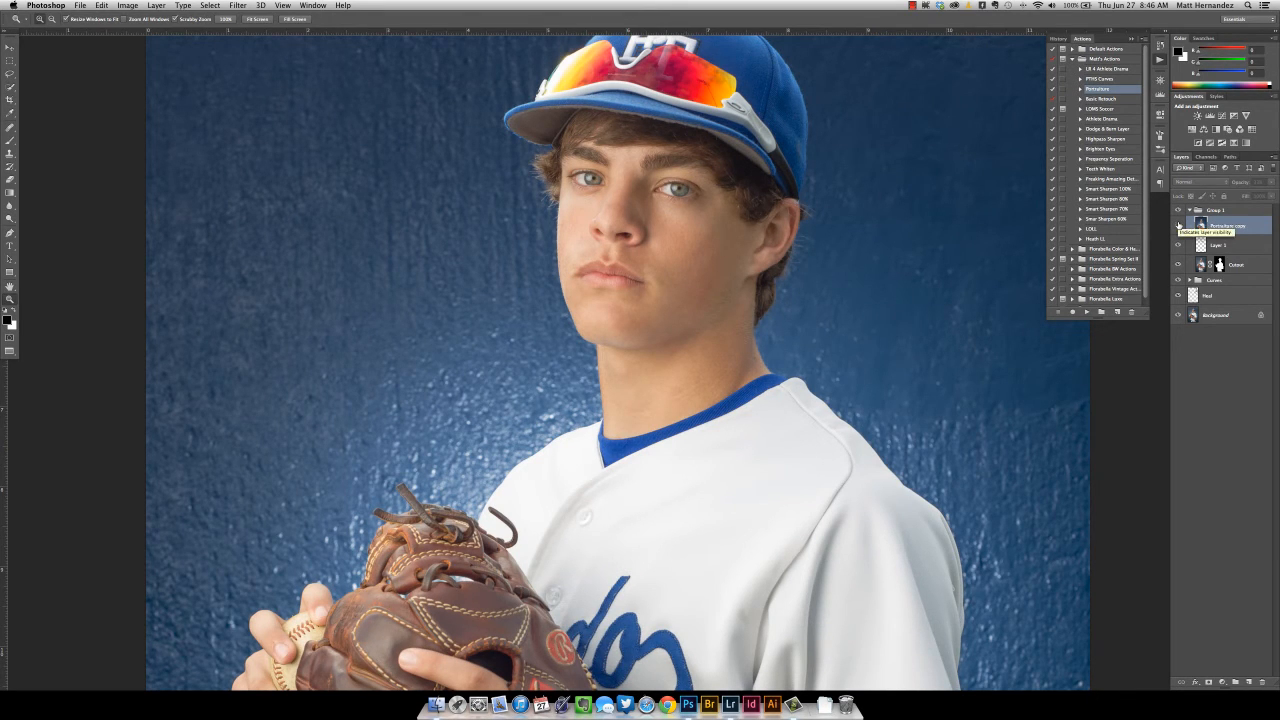
left_click(1178, 226)
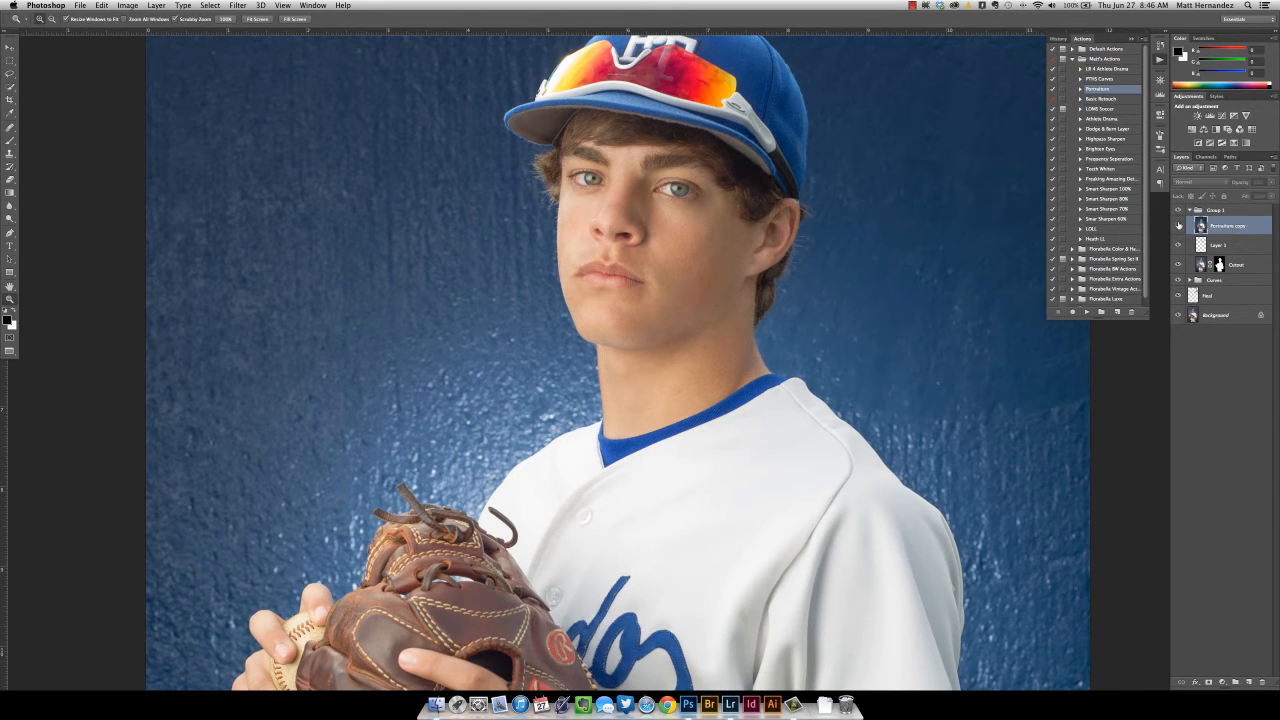
left_click(1178, 226)
left_click(1178, 226)
left_click(1178, 226)
Step: Add a black mask to the Portraiture copy layer and paint white over the face and neck skin
left_click(1208, 682, "alt")
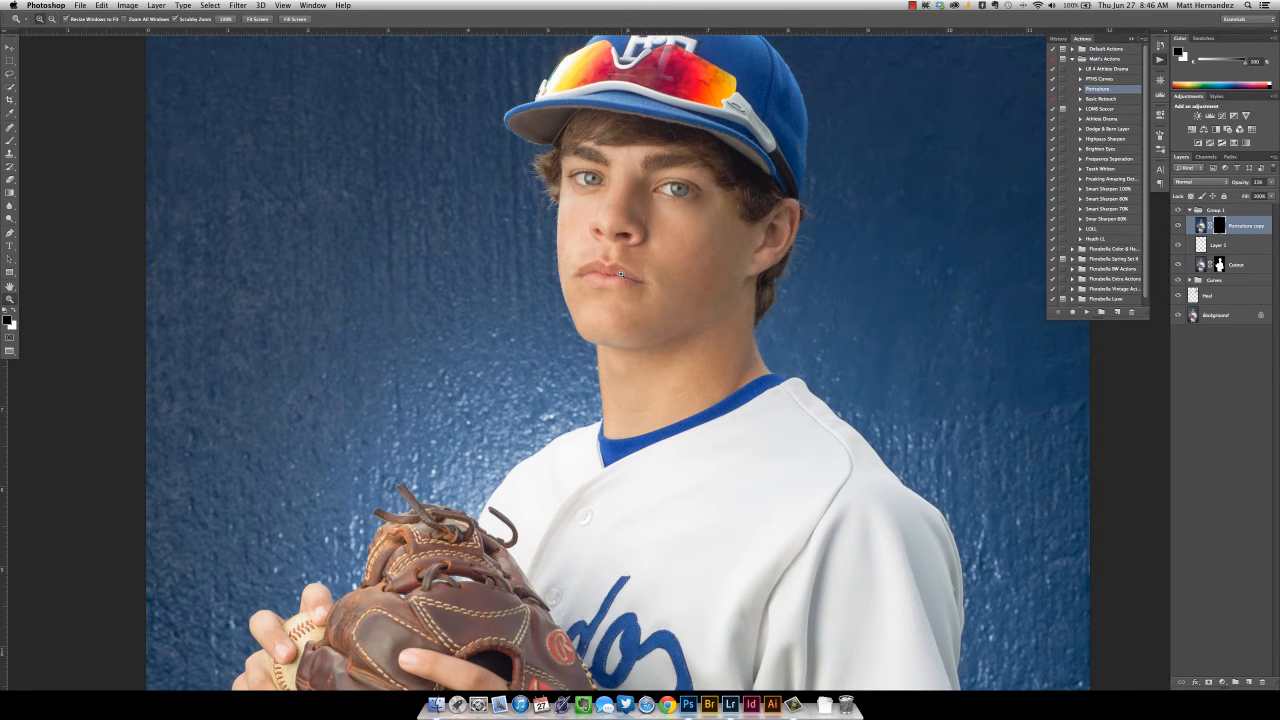
key("b")
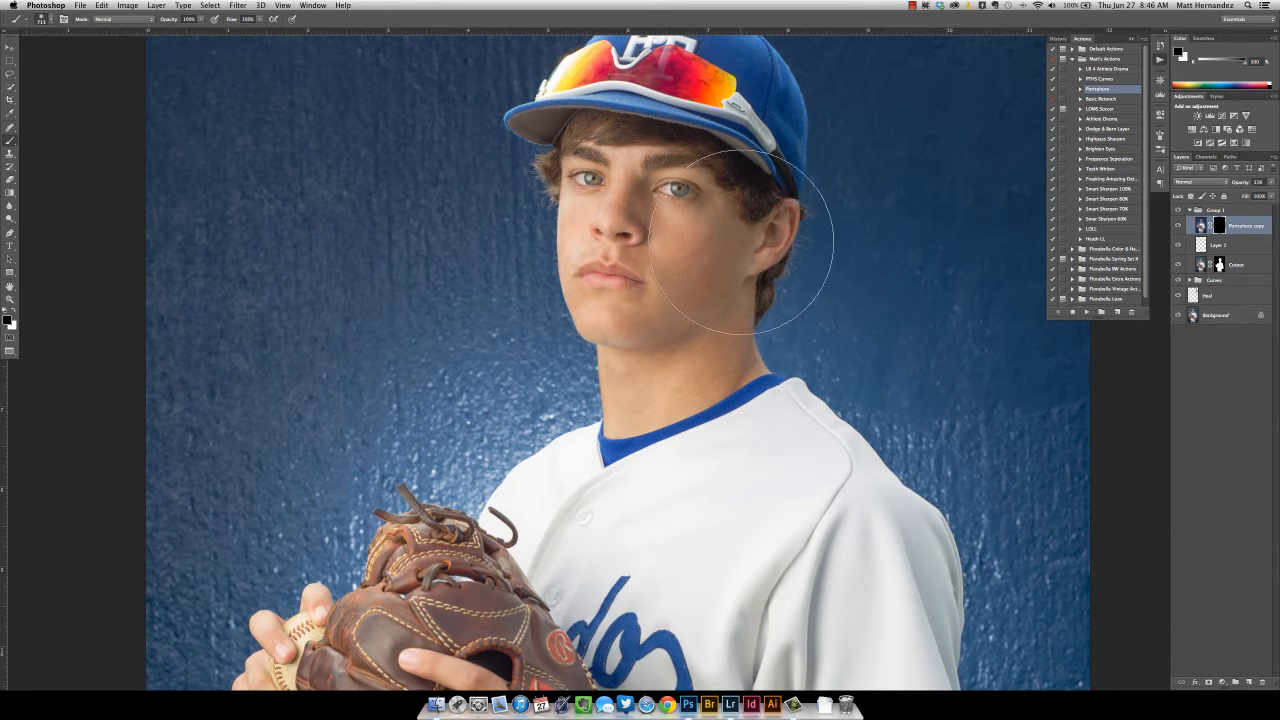
left_click_drag(765, 237, 692, 237)
Step: Paint black on the Portraiture copy mask over the eyes, eyebrows, nostrils and lips, and check the mask on its own
key("x")
key("x")
key("x")
mouse_move(615, 266)
left_mouse_down()
mouse_move(649, 261)
mouse_move(639, 247)
mouse_move(675, 337)
mouse_move(618, 369)
mouse_move(624, 390)
mouse_move(708, 375)
mouse_move(722, 311)
mouse_move(669, 210)
mouse_move(593, 200)
mouse_move(603, 305)
mouse_move(685, 246)
left_mouse_up()
key("x")
left_click(1219, 226, "alt")
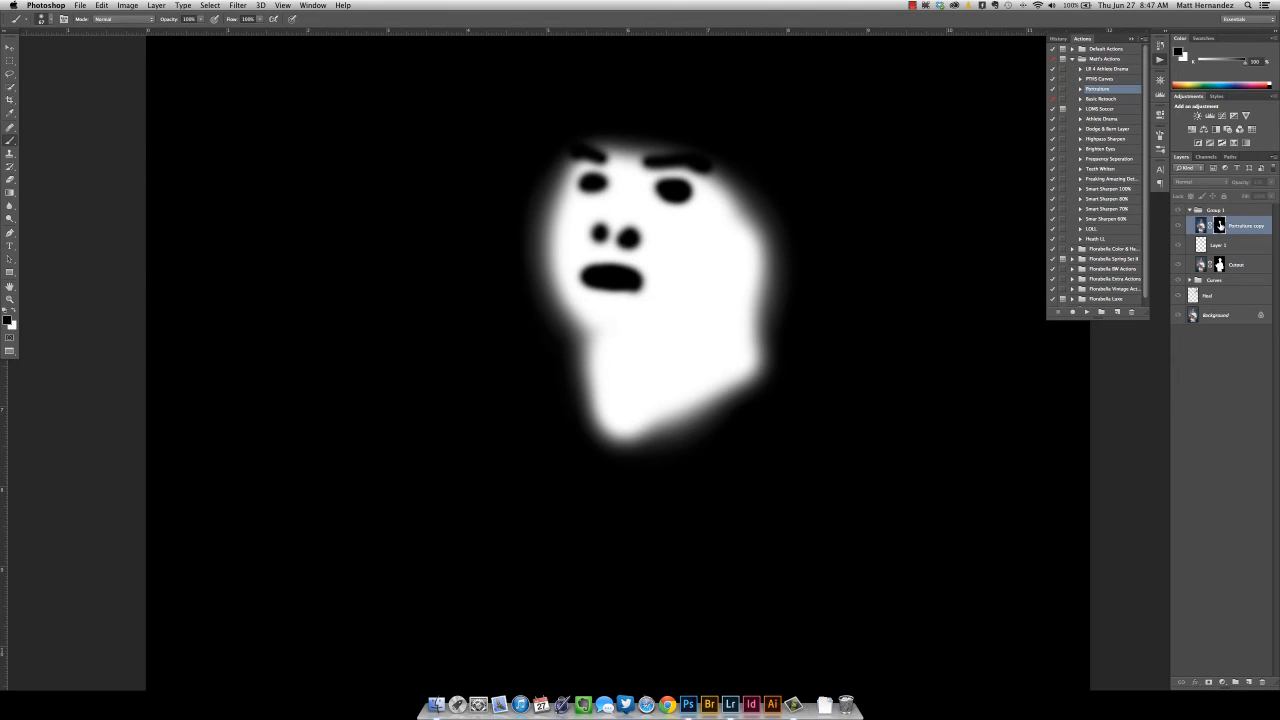
left_click(1219, 227, "alt")
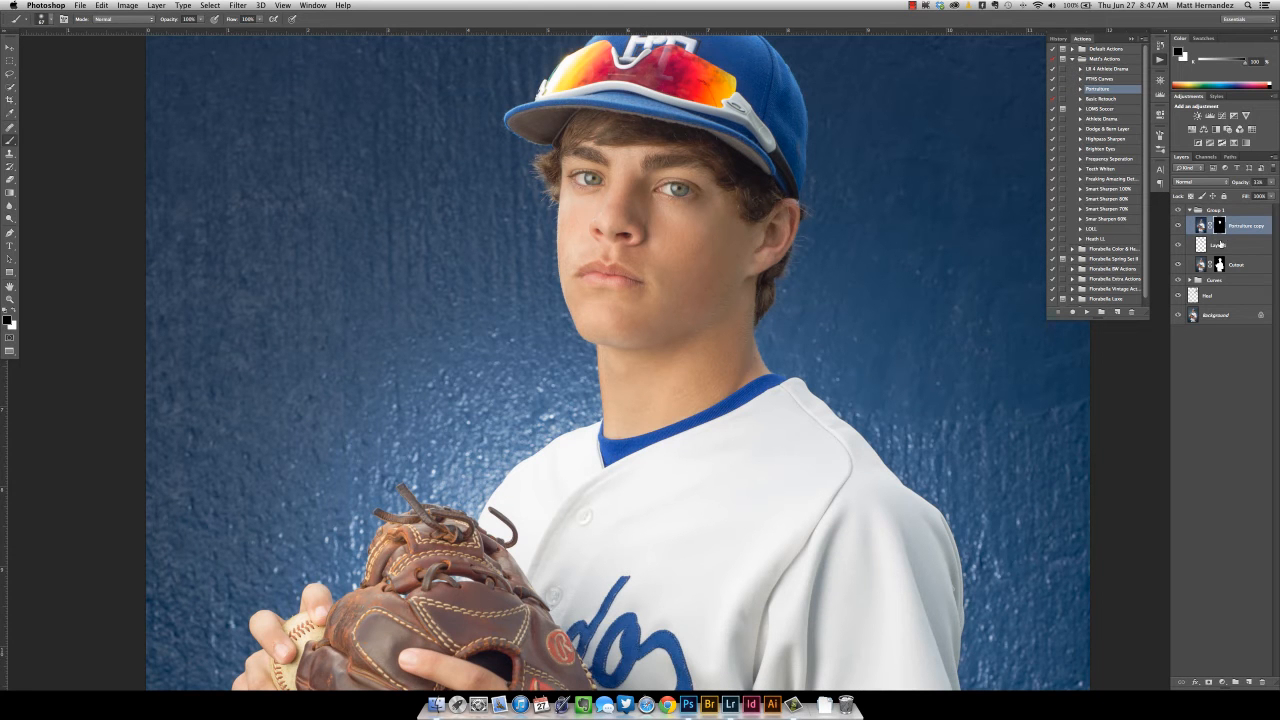
Step: Group the Portraiture copy layer with Layer 1 and name the group Retouch
left_click(1220, 245, "shift")
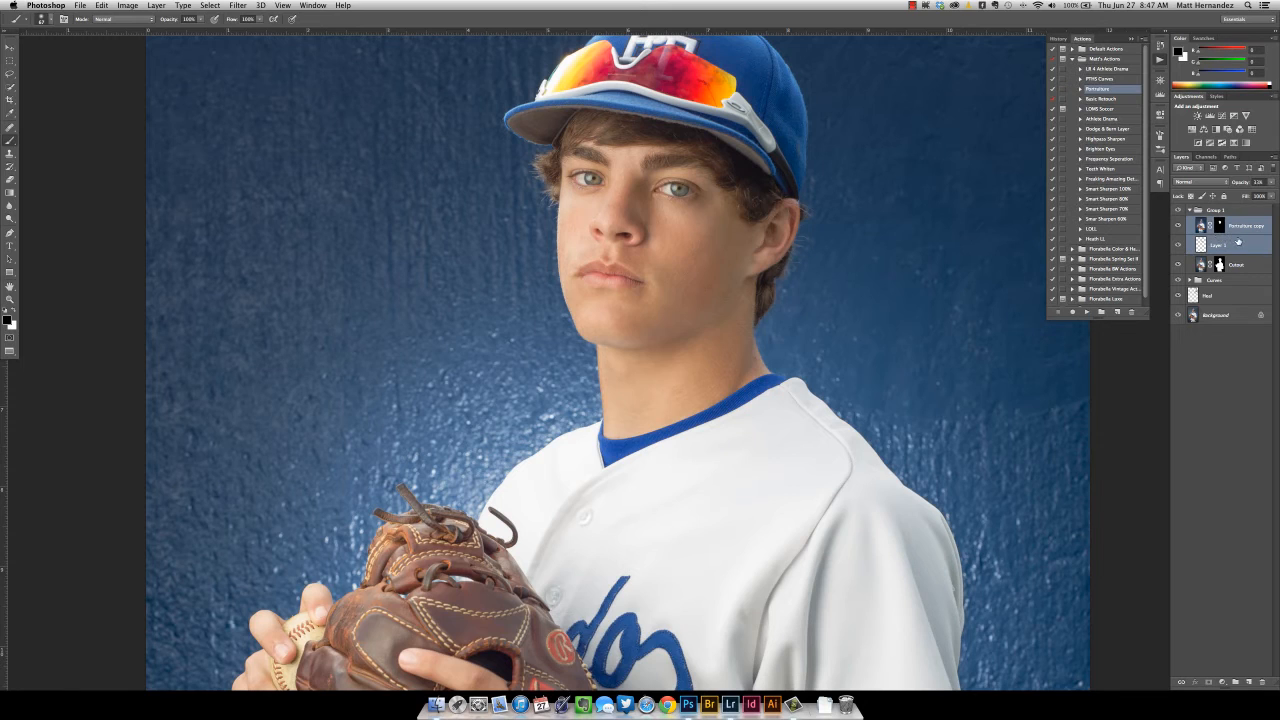
key("super+g")
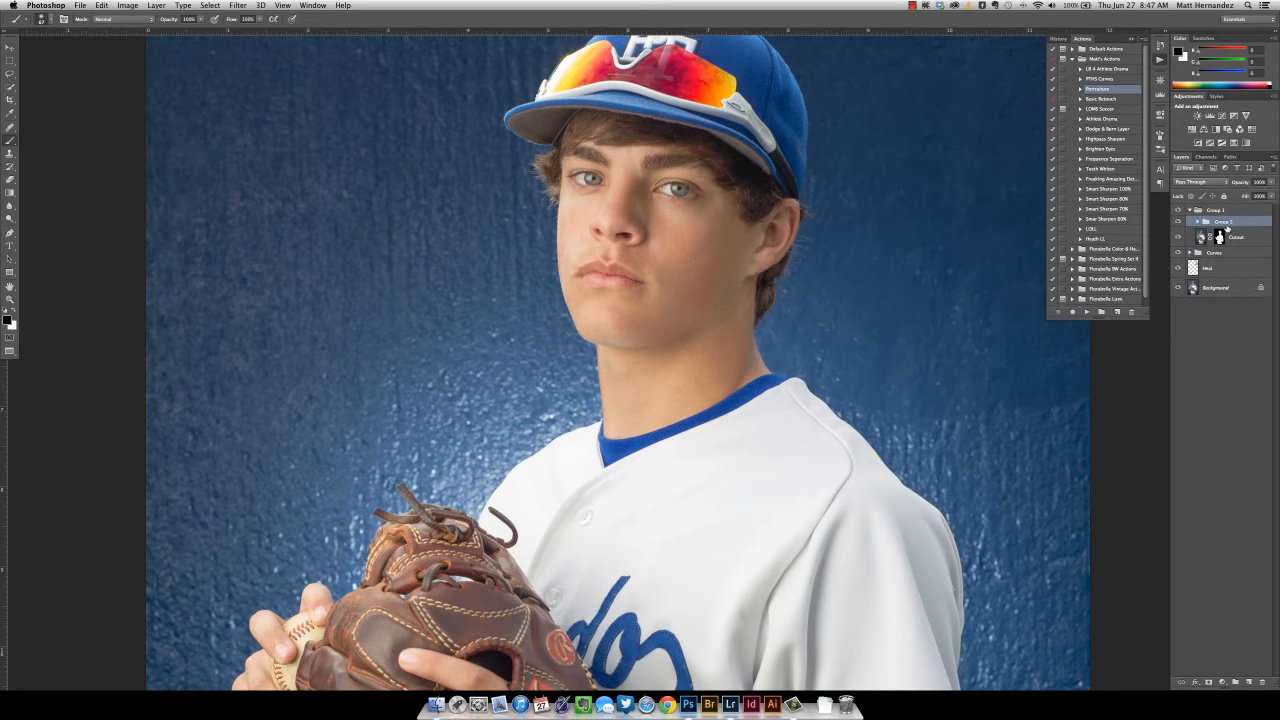
double_click(1225, 221)
type("L")
key("Return")
key("h")
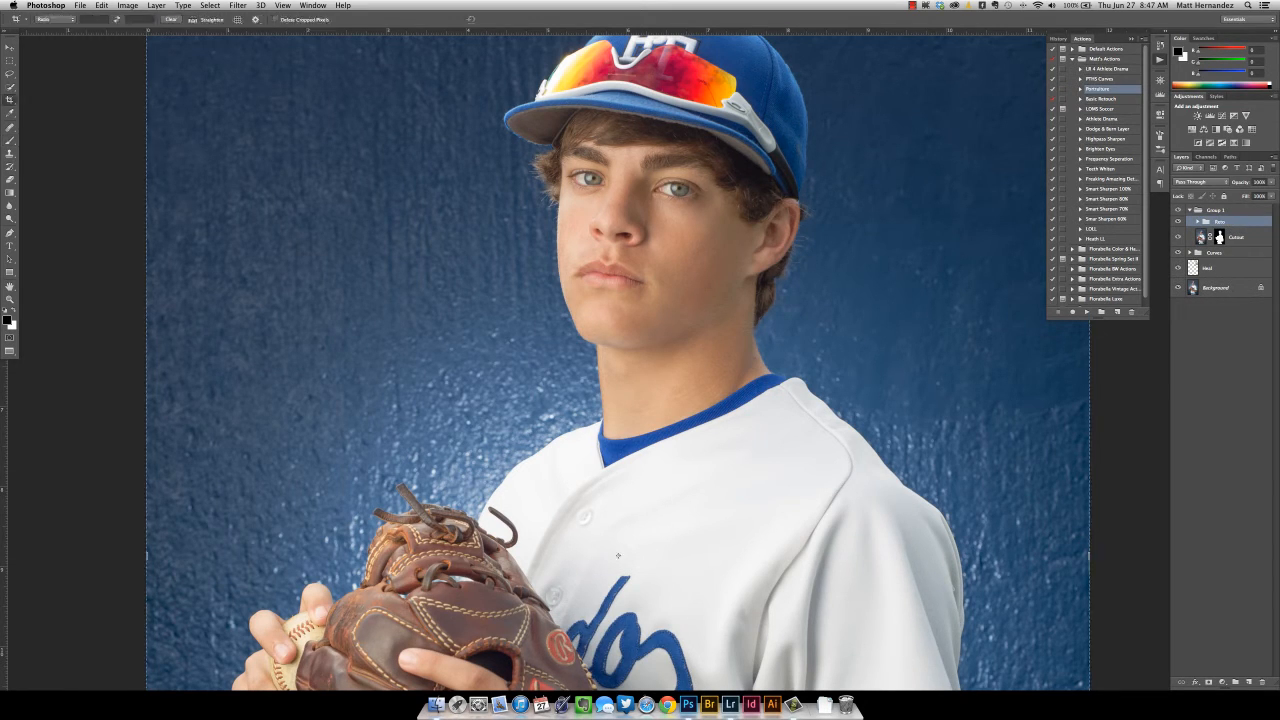
double_click(1218, 220)
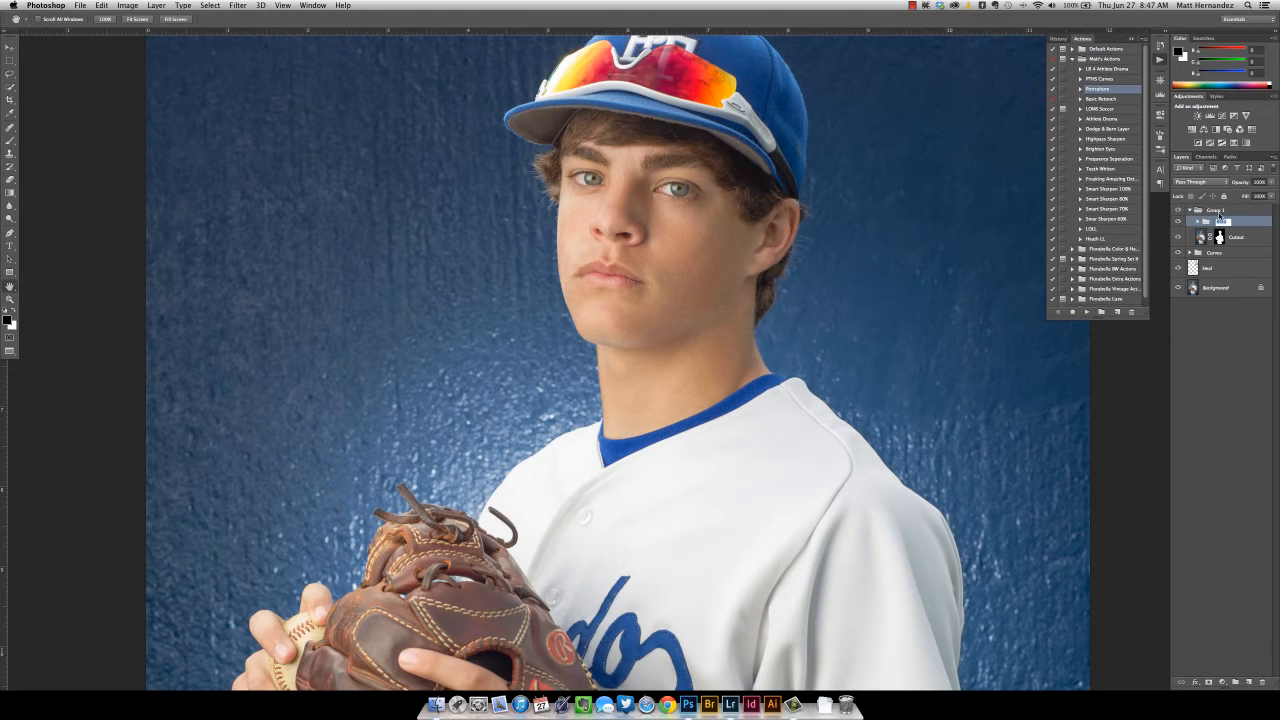
type("Retouch")
key("Return")
Step: Collapse Group 1, rename it Player, and show the whole portrait
key("z")
left_click(724, 309, "alt")
left_click(726, 309, "alt")
left_click(731, 309, "alt")
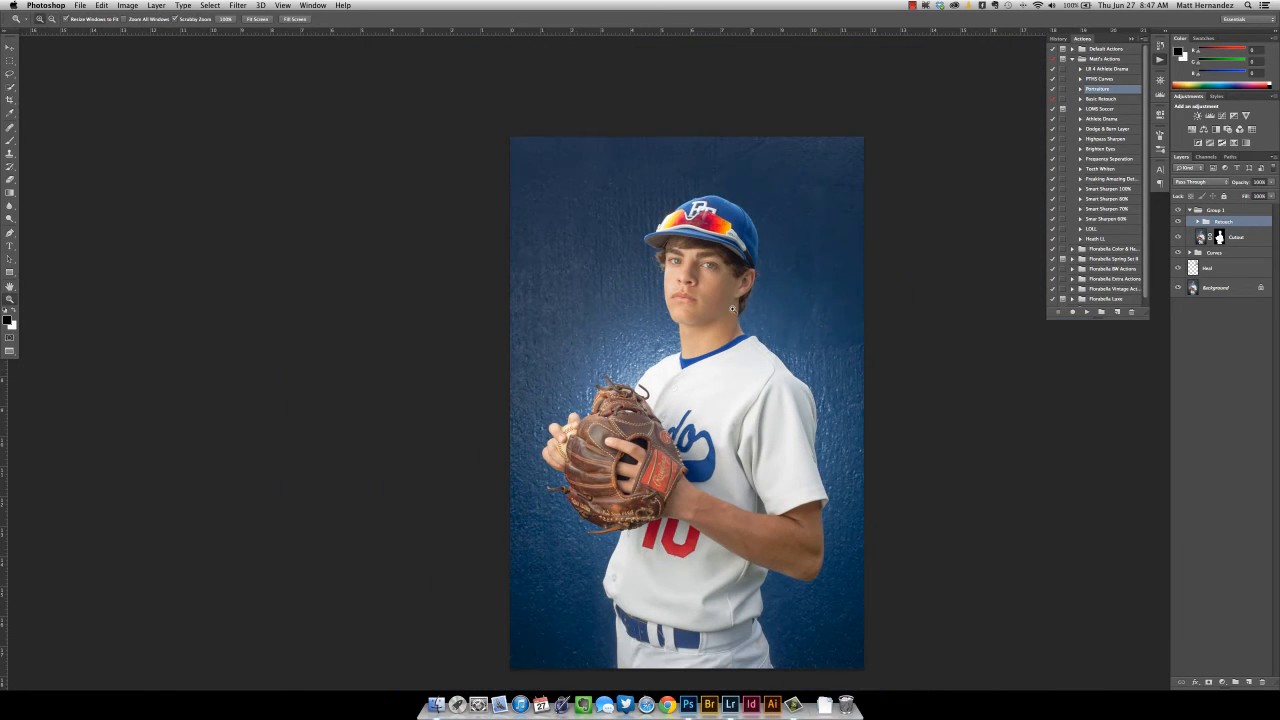
left_click(1192, 211)
double_click(1210, 209)
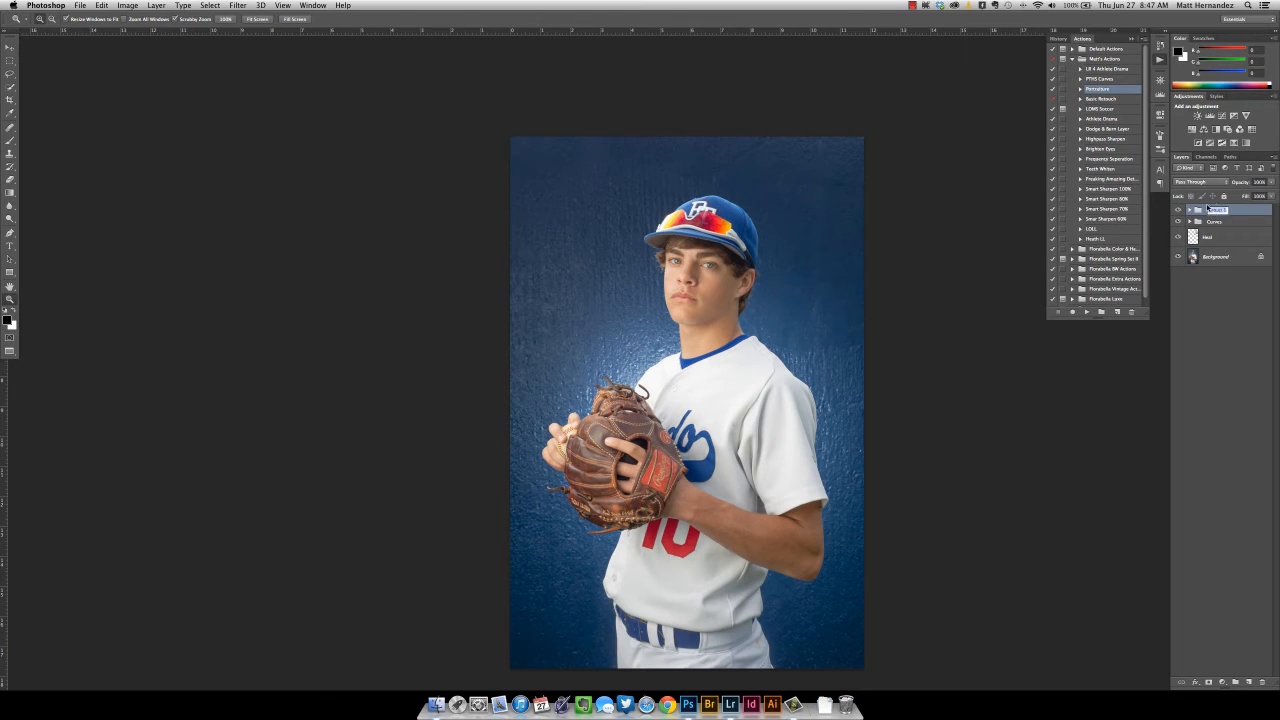
type("Flayer")
key("Return")
left_click_drag(812, 456, 767, 409)
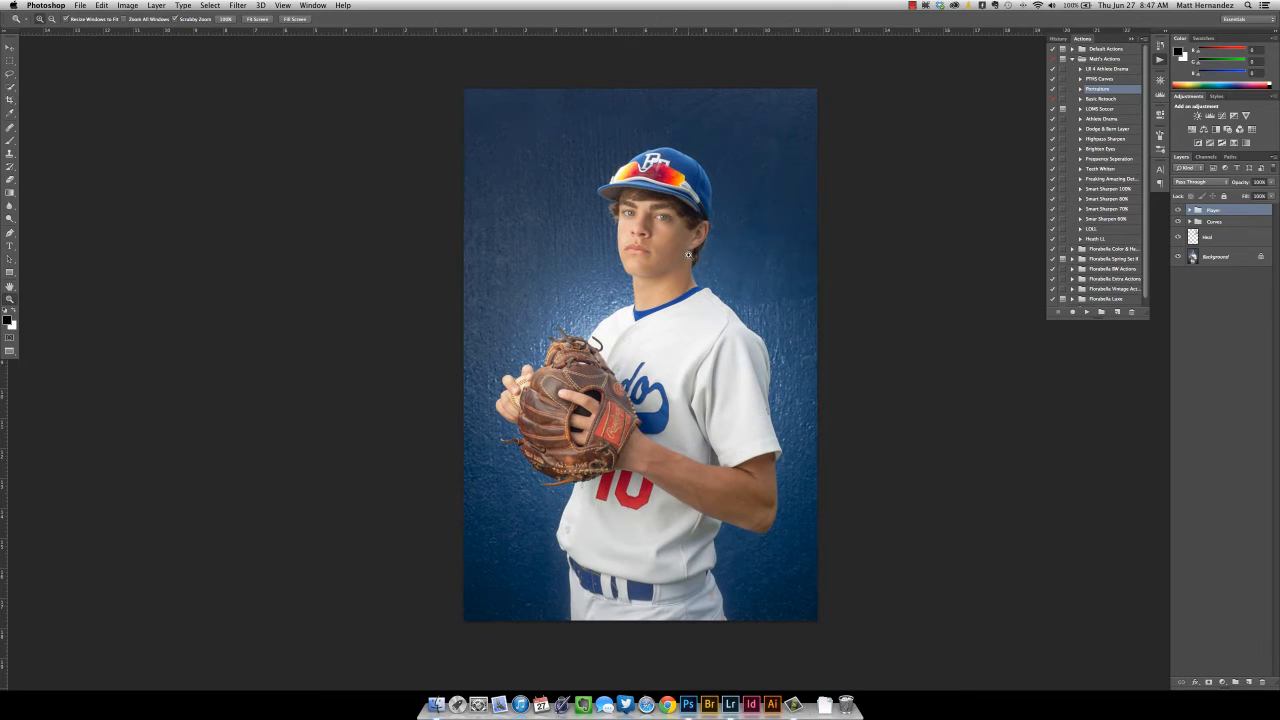
Step: Add a Black & White adjustment layer in Soft Light mode above the Player group and raise its Blues to lighten the background
left_click(633, 230)
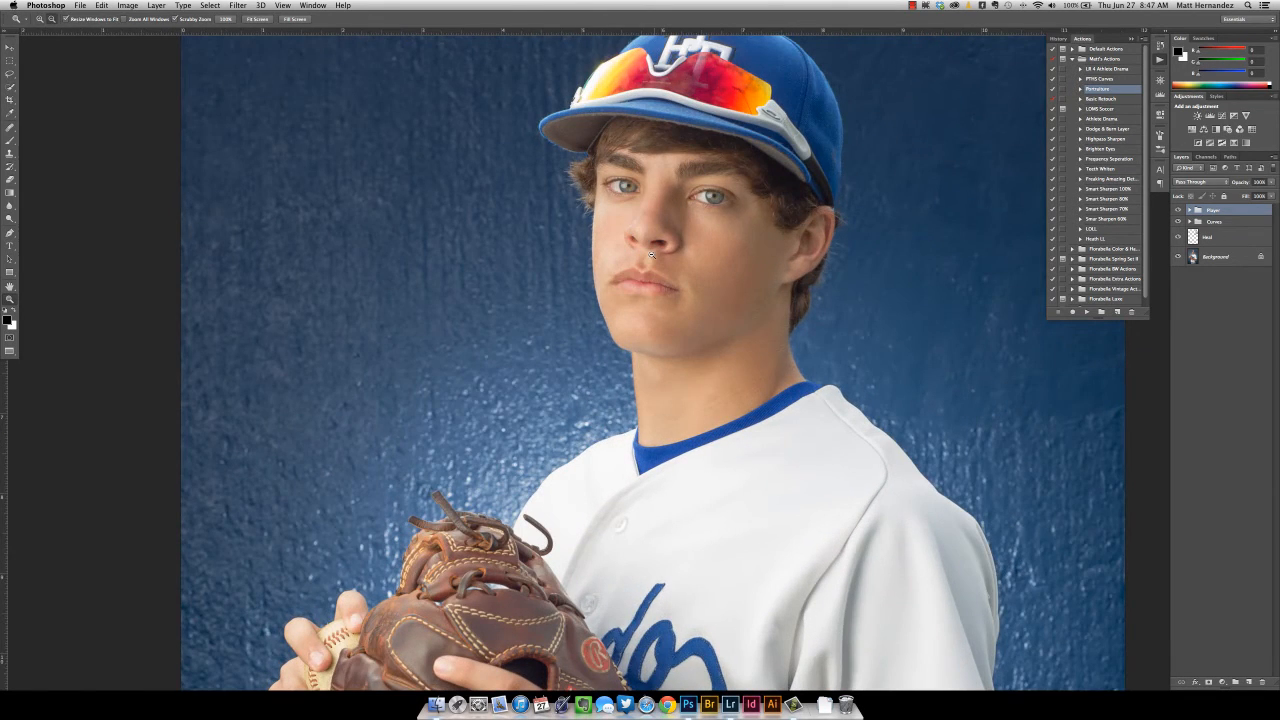
left_click(633, 230, "alt")
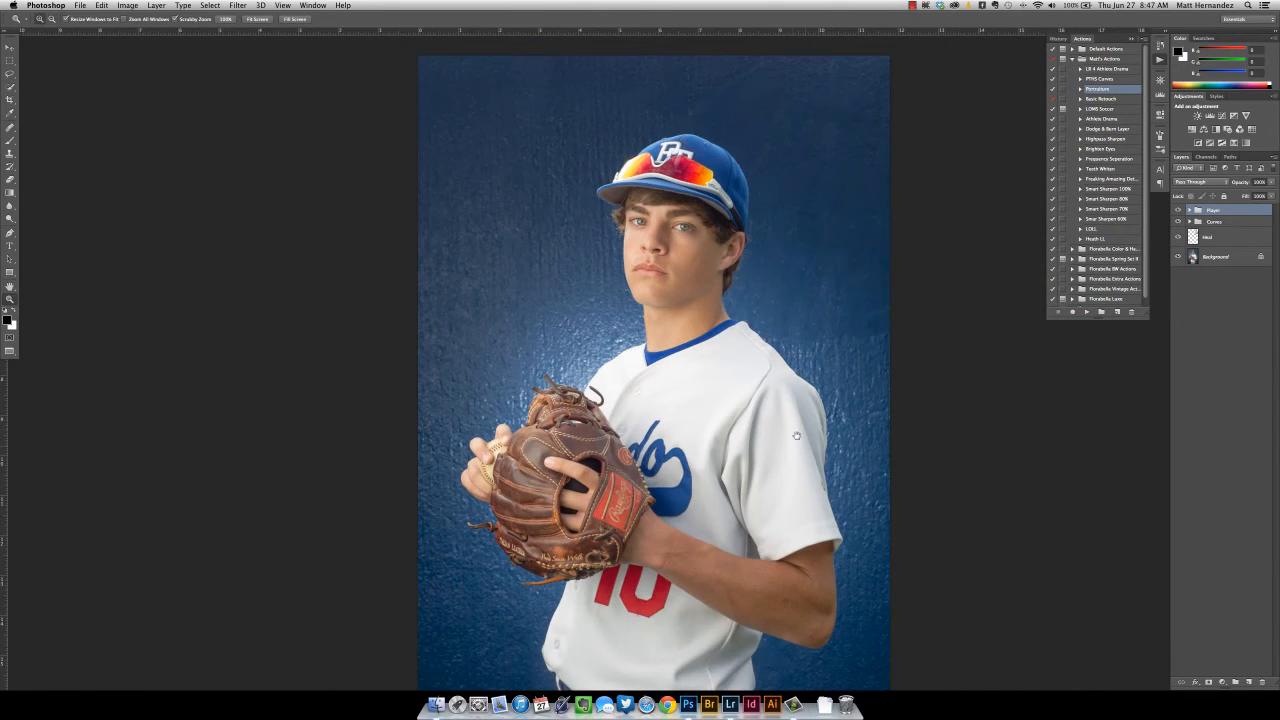
left_click_drag(805, 448, 783, 384)
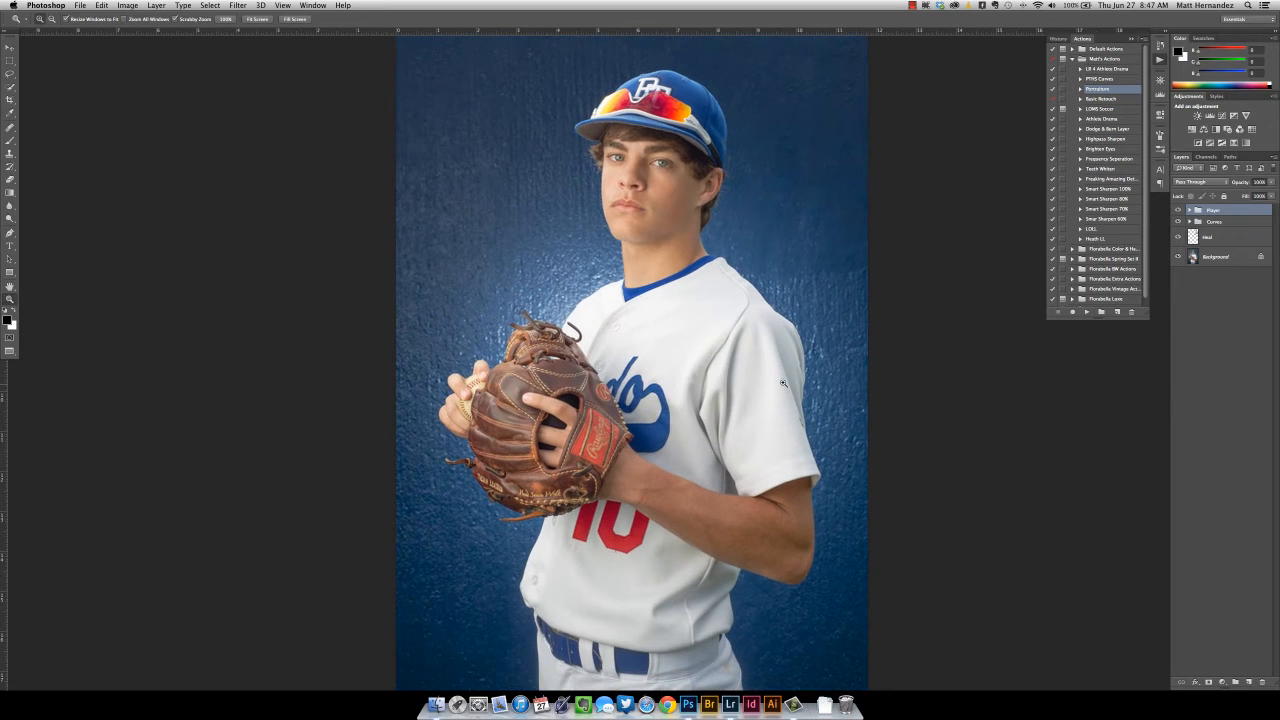
left_click(1222, 682)
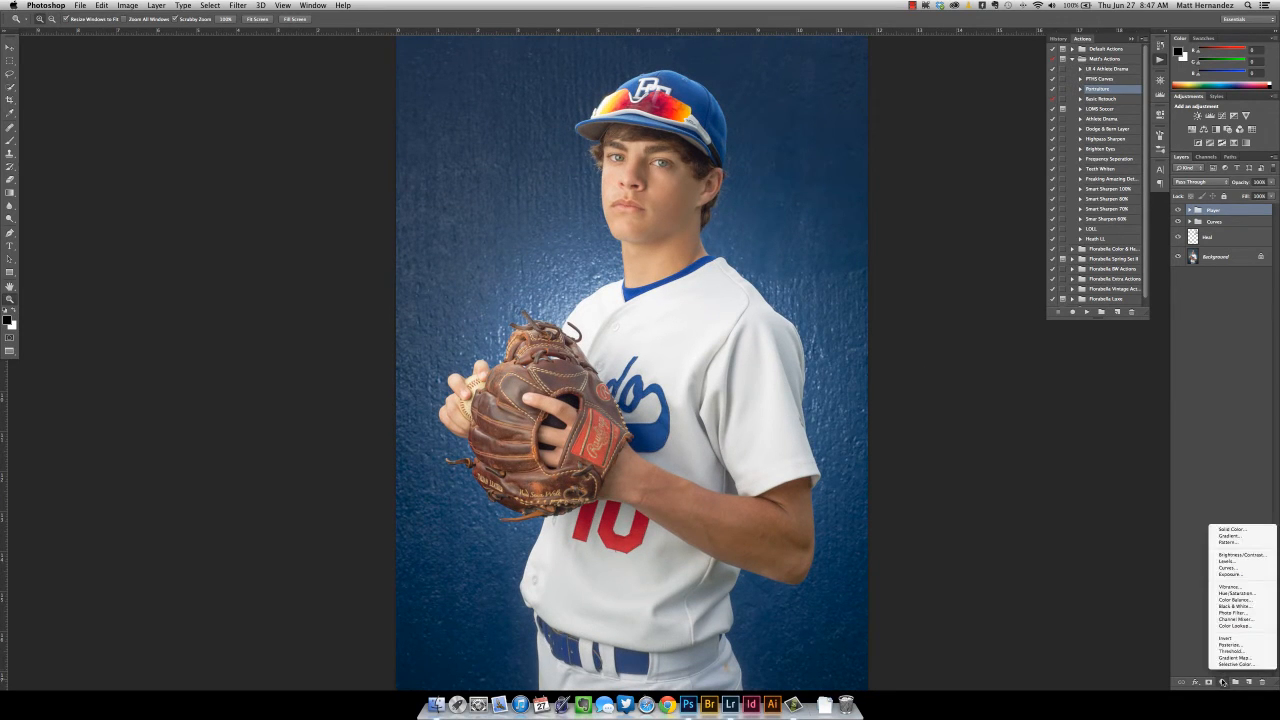
left_click(1234, 606)
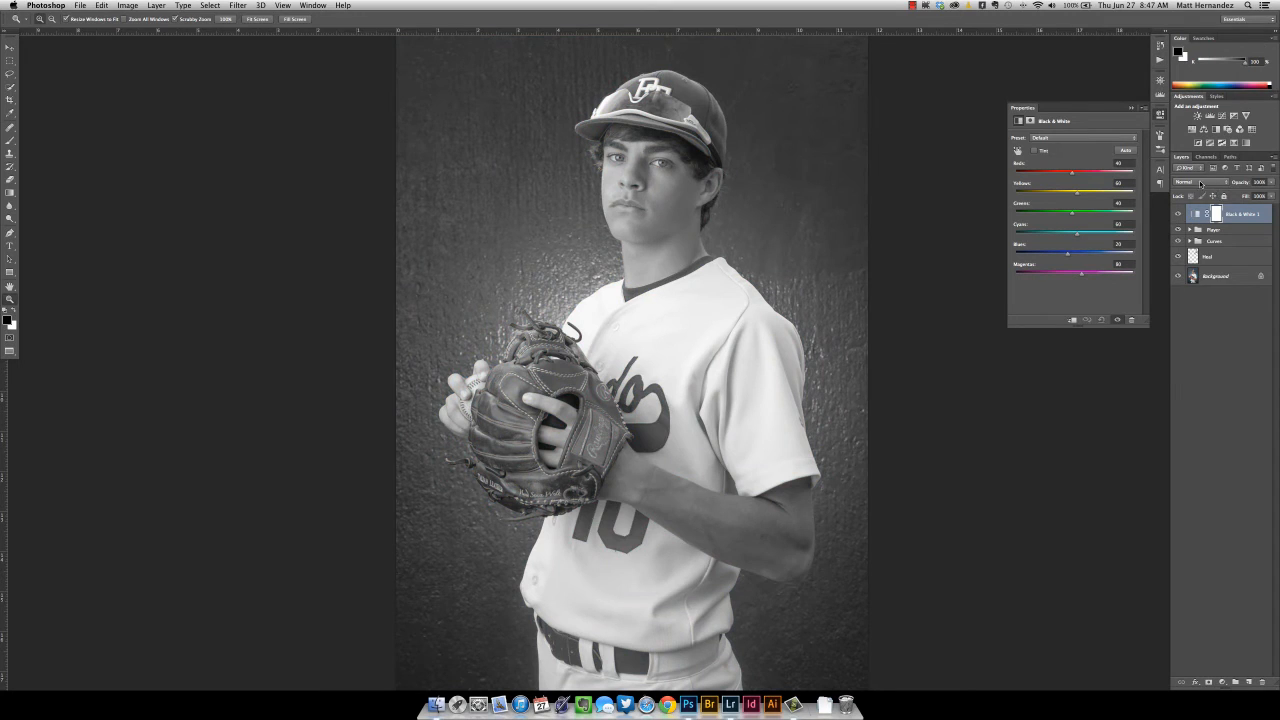
left_click(1200, 182)
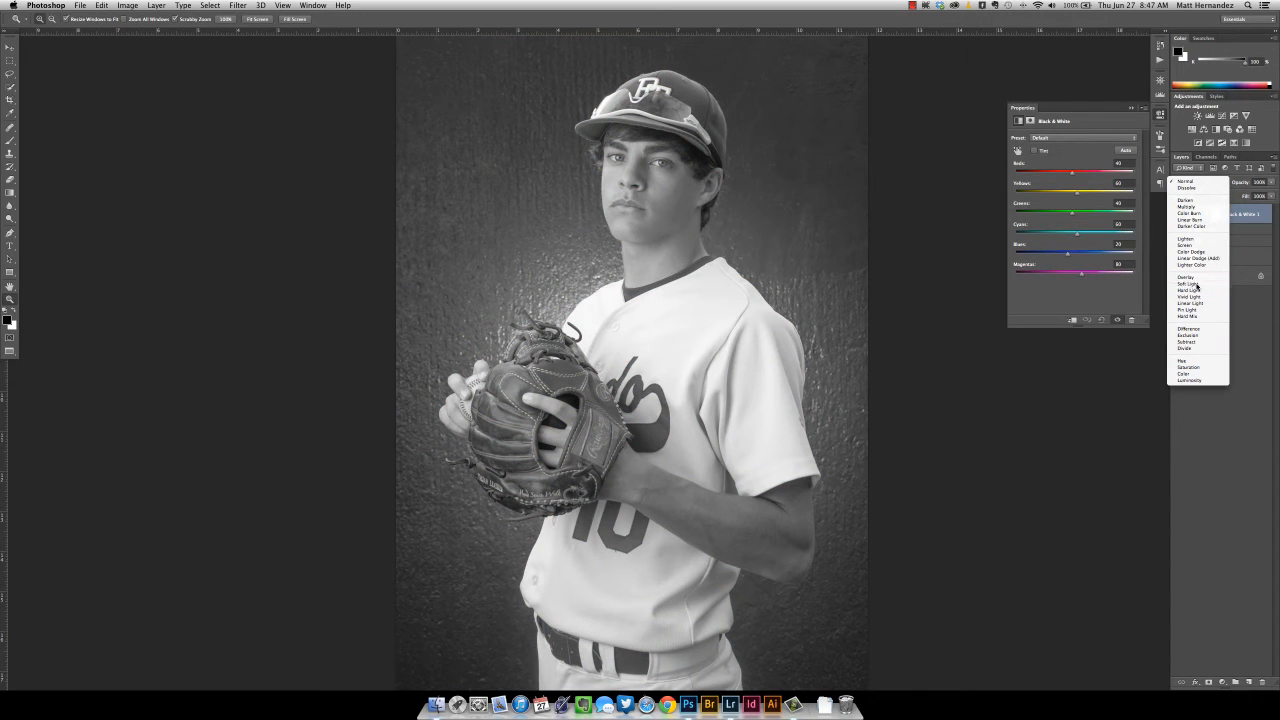
left_click(1190, 284)
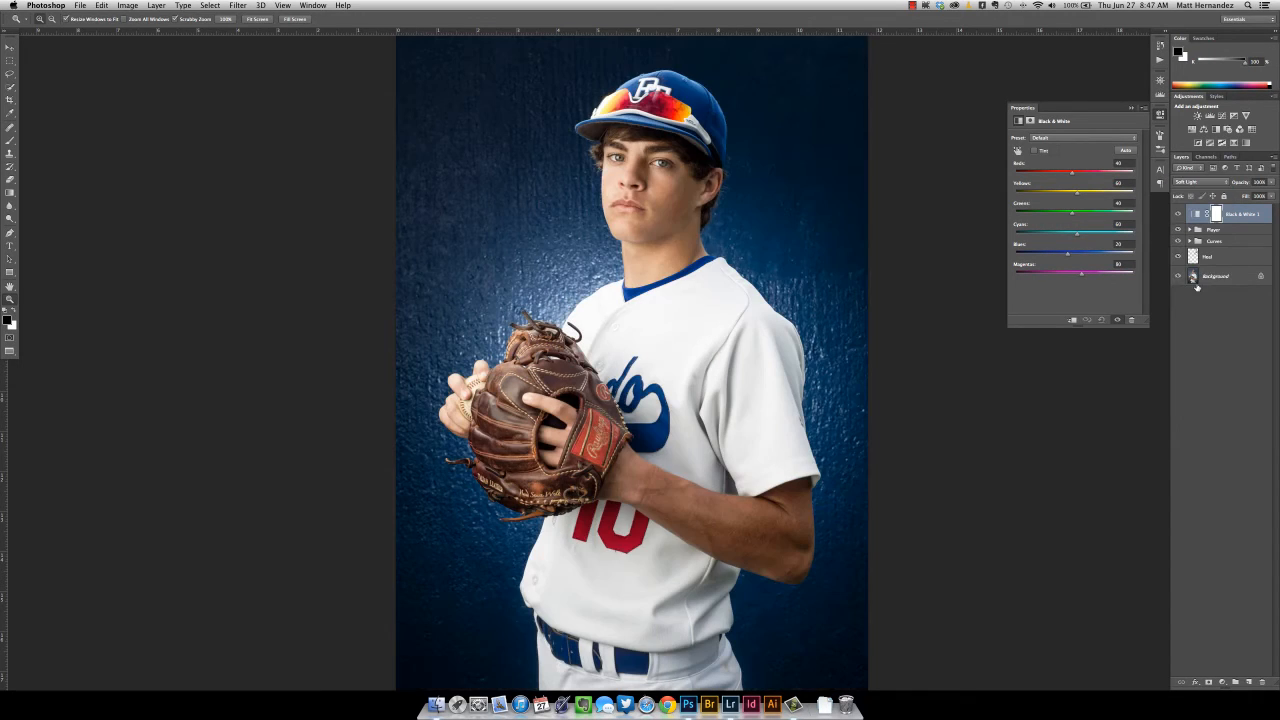
left_click(717, 271, "alt")
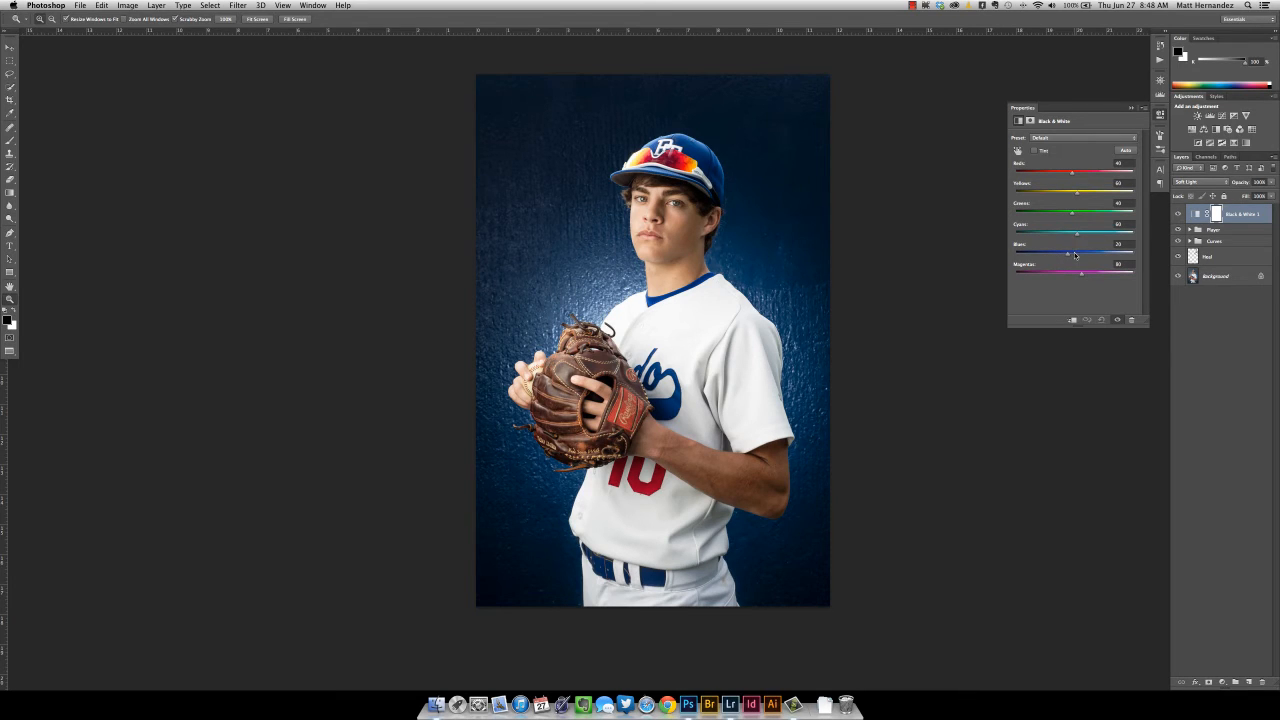
left_click_drag(1075, 254, 1096, 257)
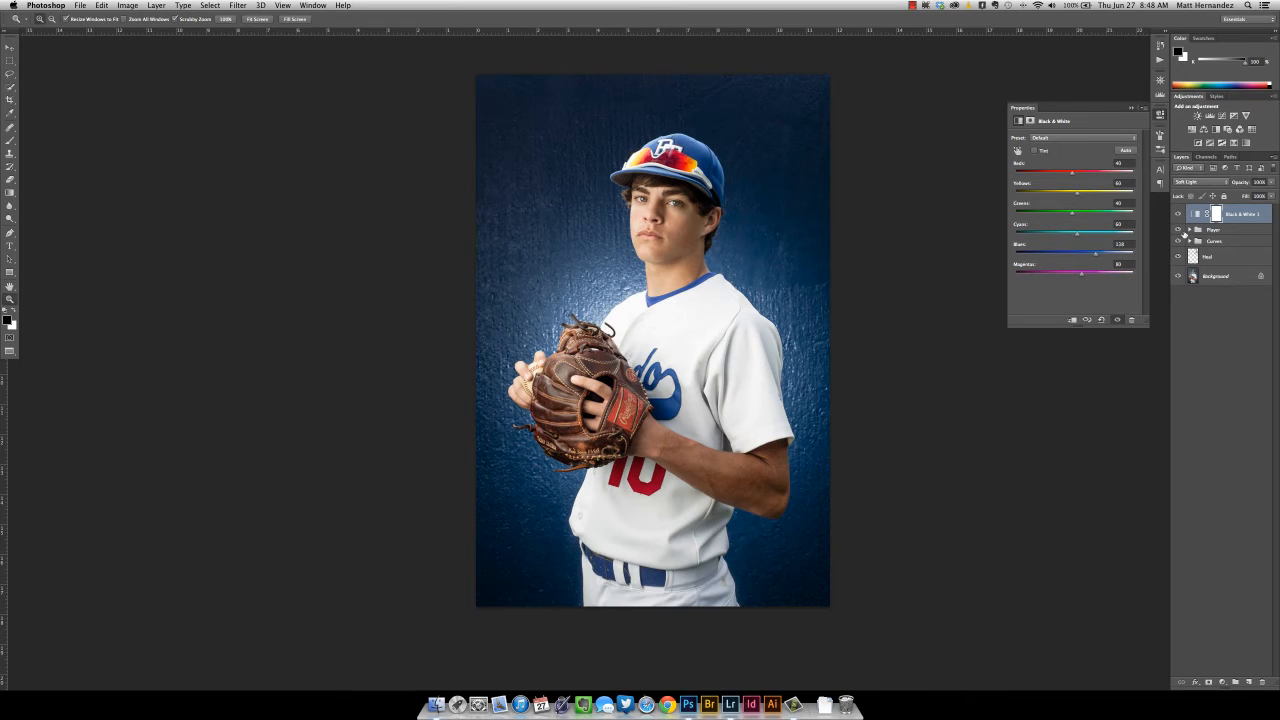
Step: Add a Curves adjustment layer above Curves 4 in the Curves group and lift its RGB midtones to brighten the background
left_click(1192, 244)
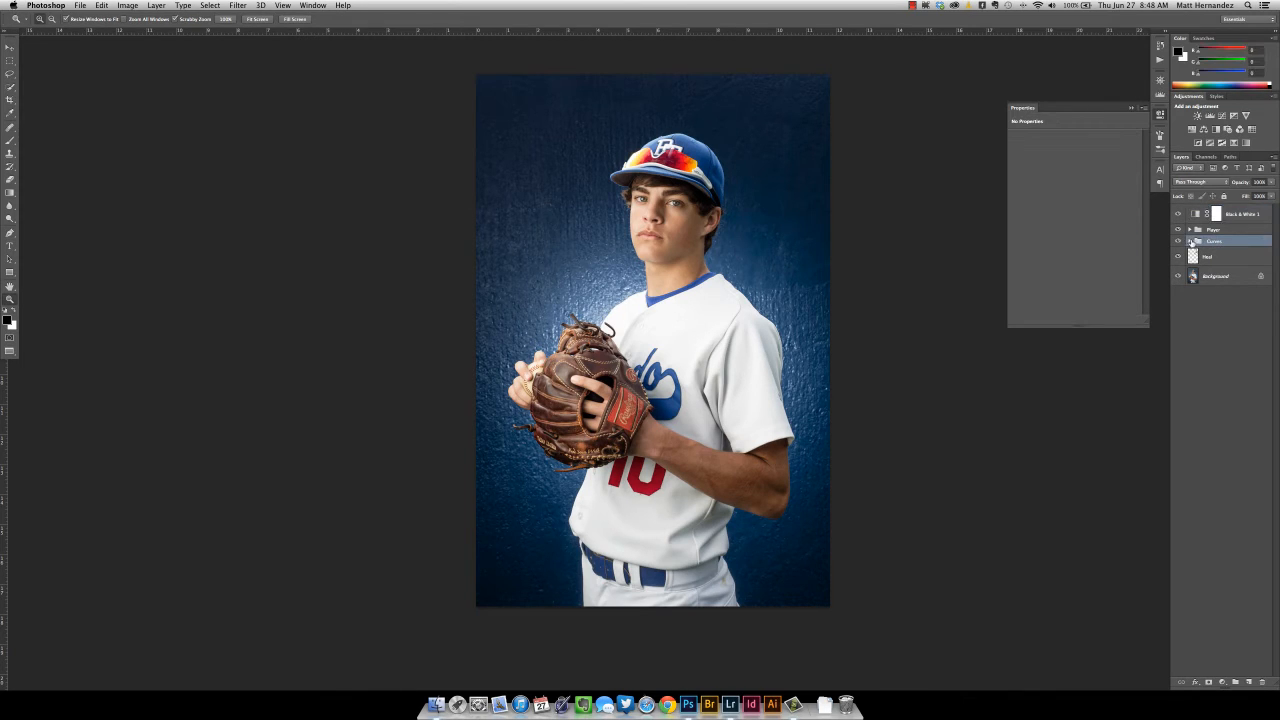
left_click(1190, 242)
left_click(1242, 258)
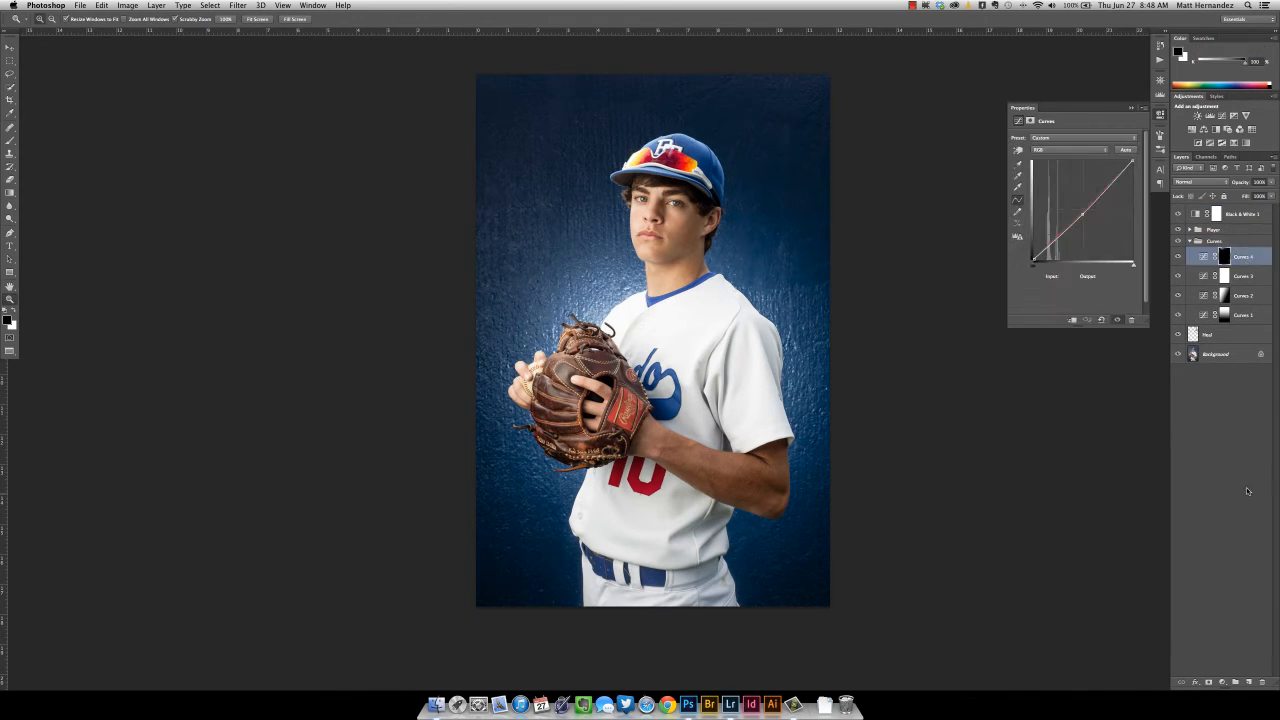
left_click(1222, 681)
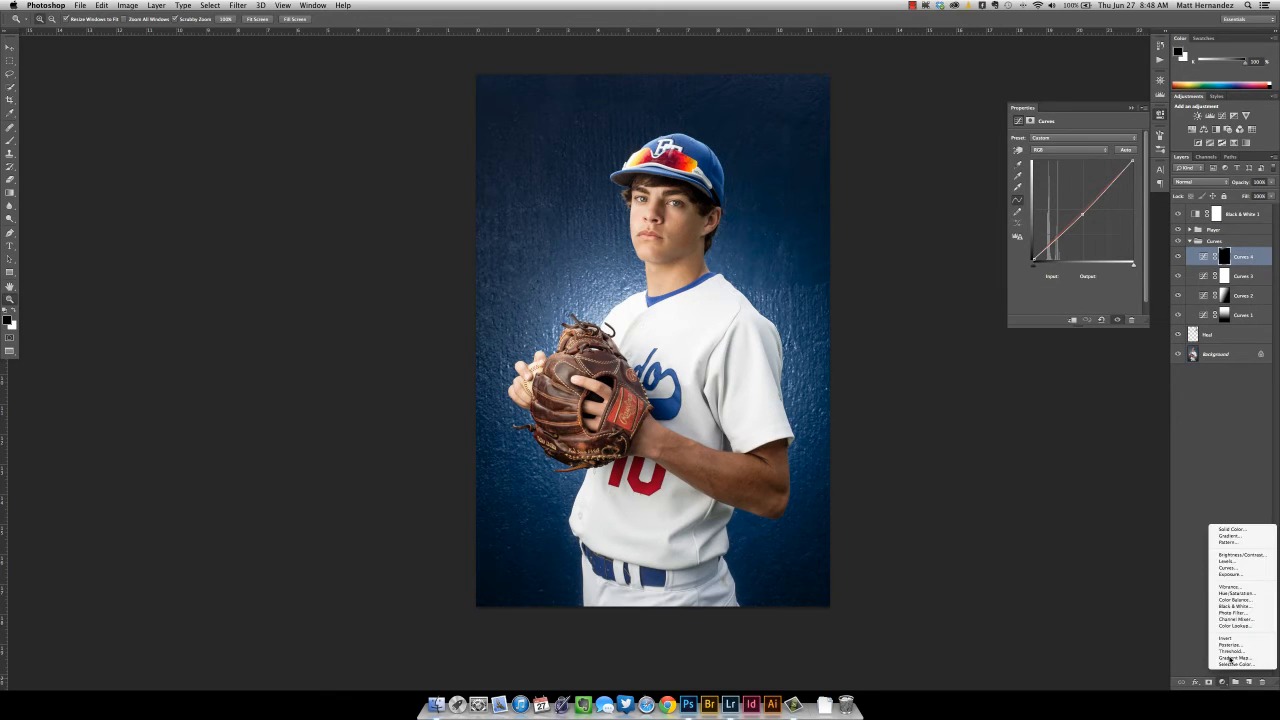
left_click(1232, 568)
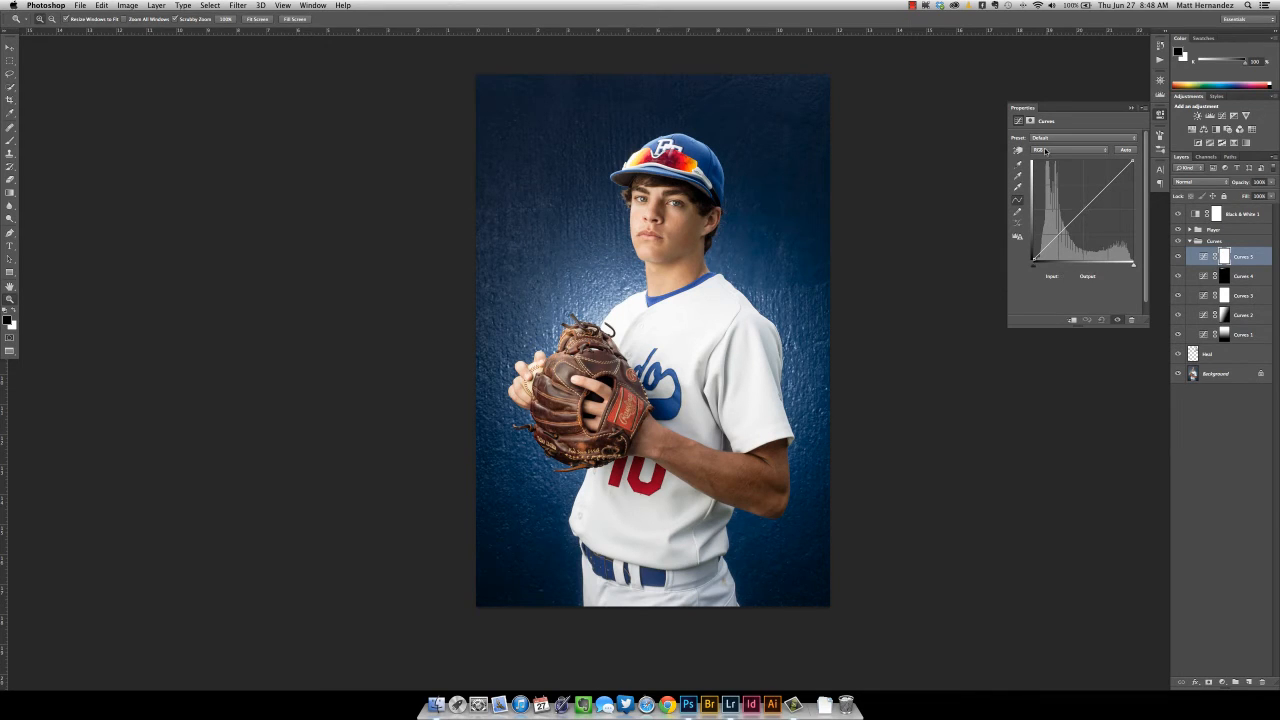
left_click_drag(1082, 209, 1082, 201)
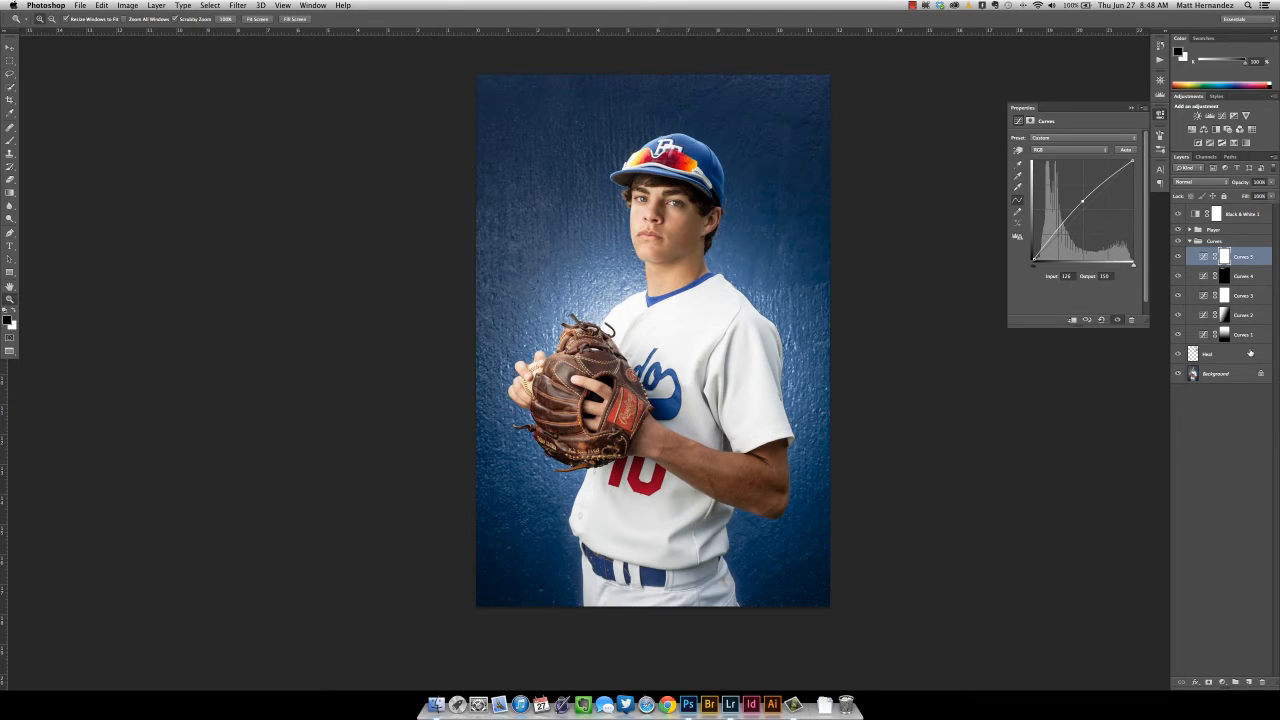
Step: Check the effect of Curves 1 by hiding and showing it, and lower its midtone point slightly to darken that area
left_click(1177, 334)
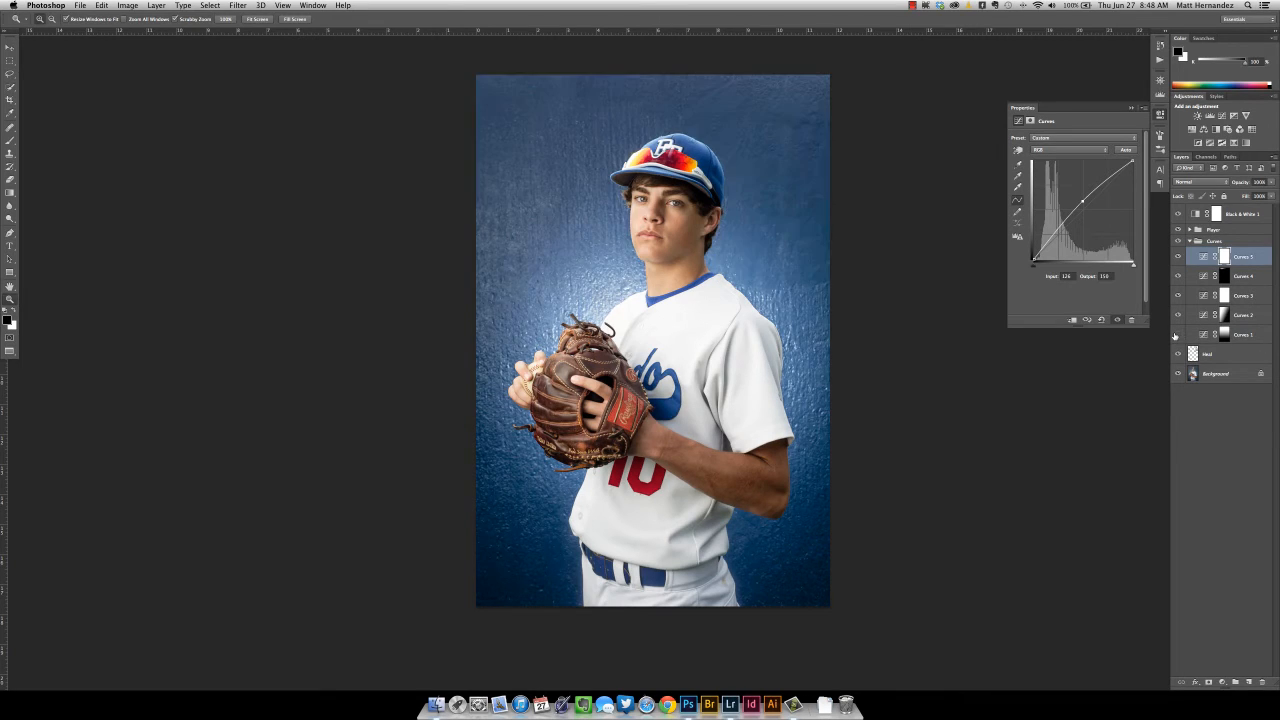
left_click(1177, 334)
left_click(1177, 334)
left_click(1177, 334)
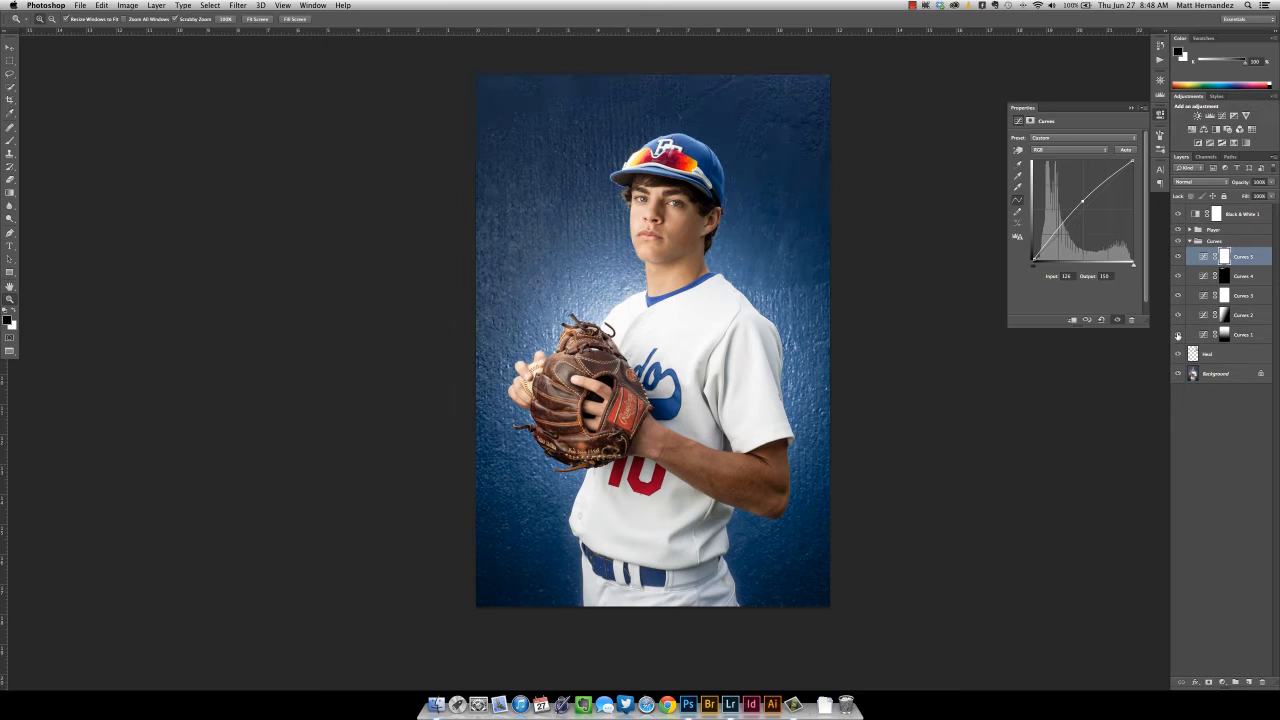
left_click(1204, 335)
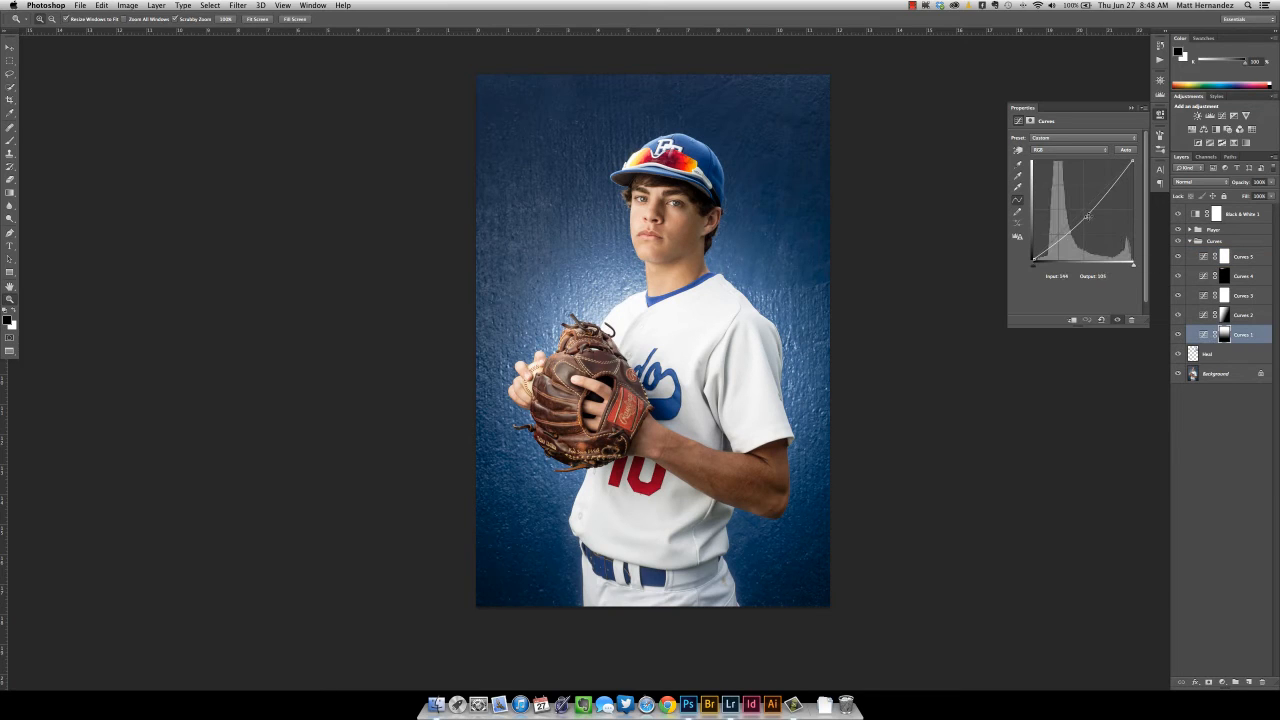
left_click_drag(1086, 216, 1085, 220)
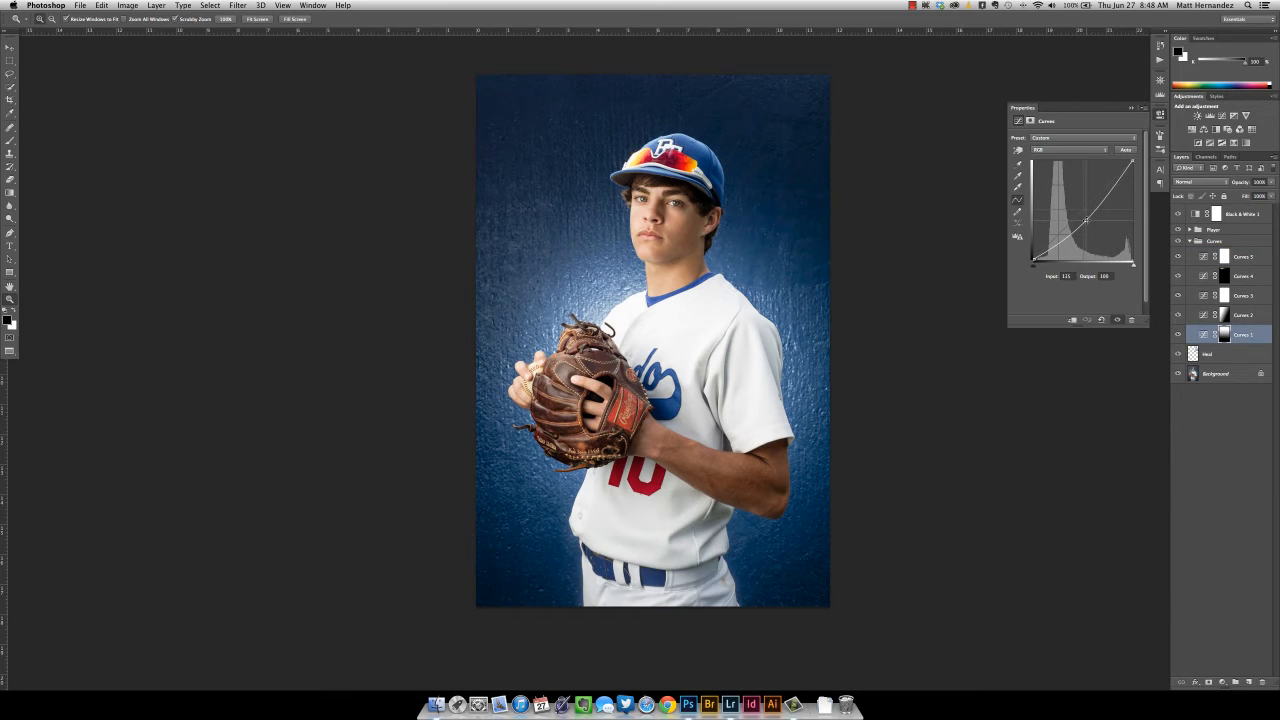
Step: Compare the image with and without the topmost Curves layer and the whole Curves group, leaving the group collapsed
left_click(1177, 257)
left_click(1178, 258)
left_click(1178, 258)
left_click(1178, 258)
left_click(1190, 242)
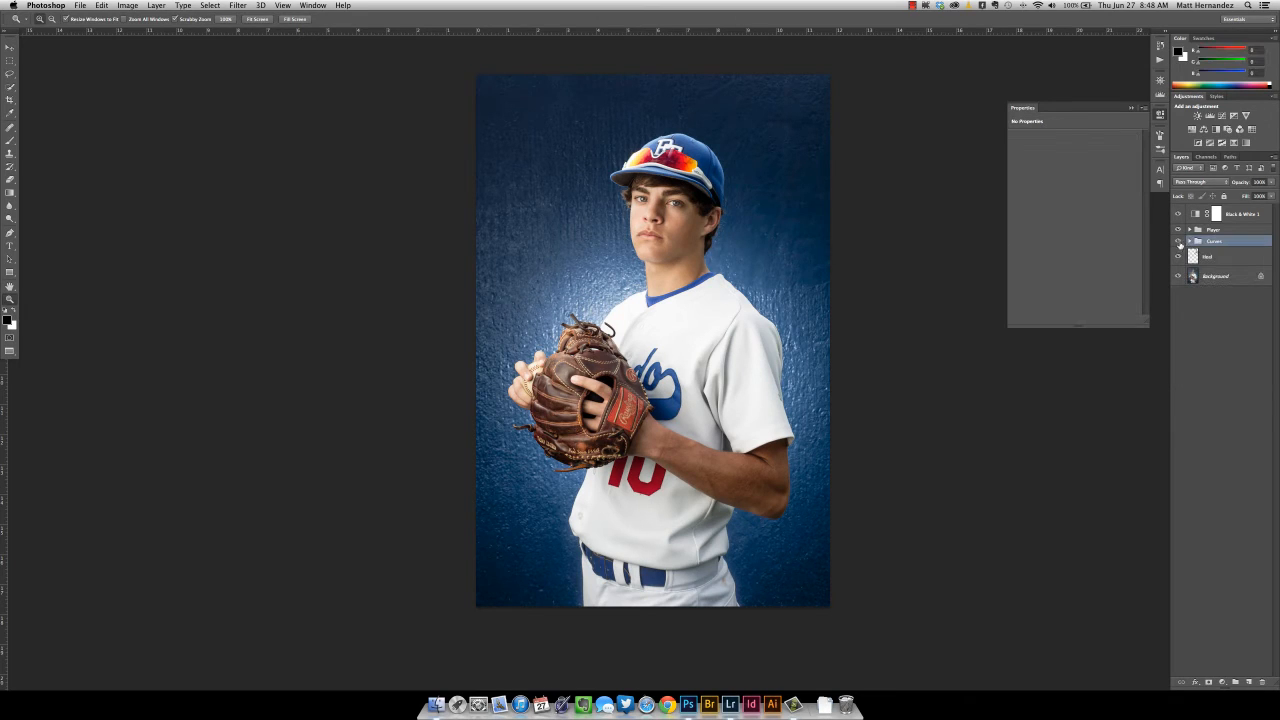
left_click(1177, 242)
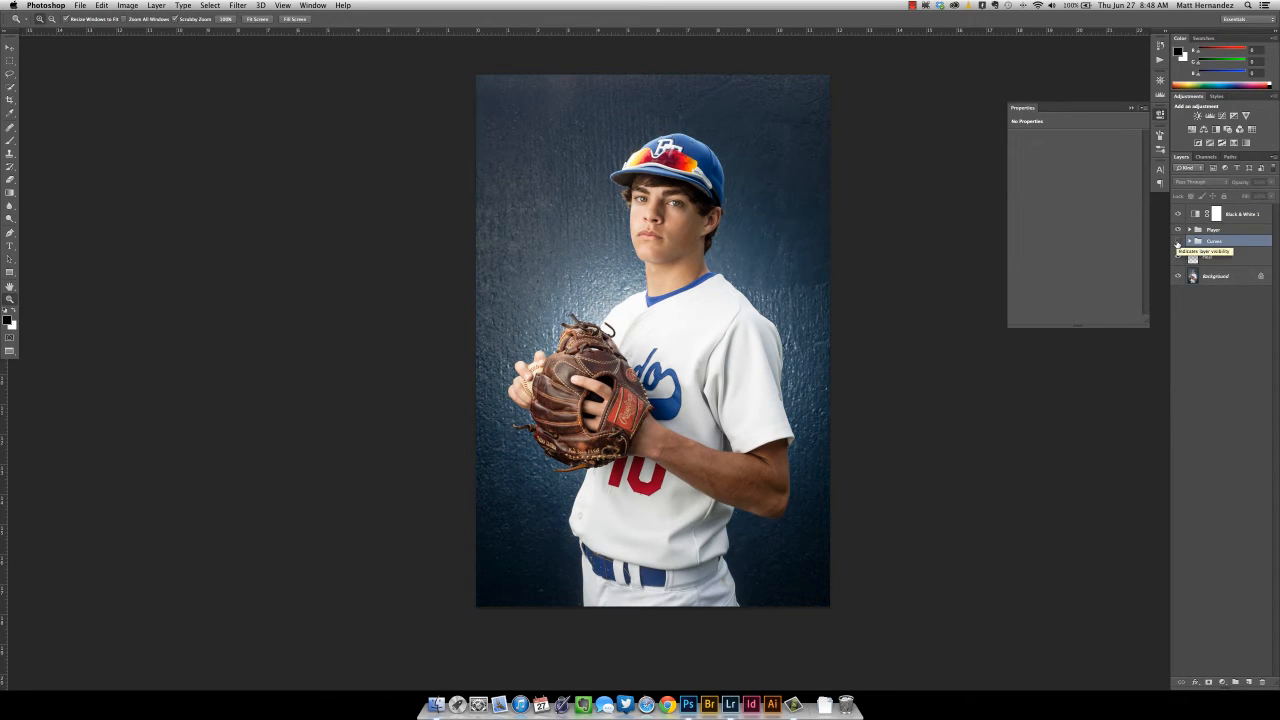
left_click(1177, 243)
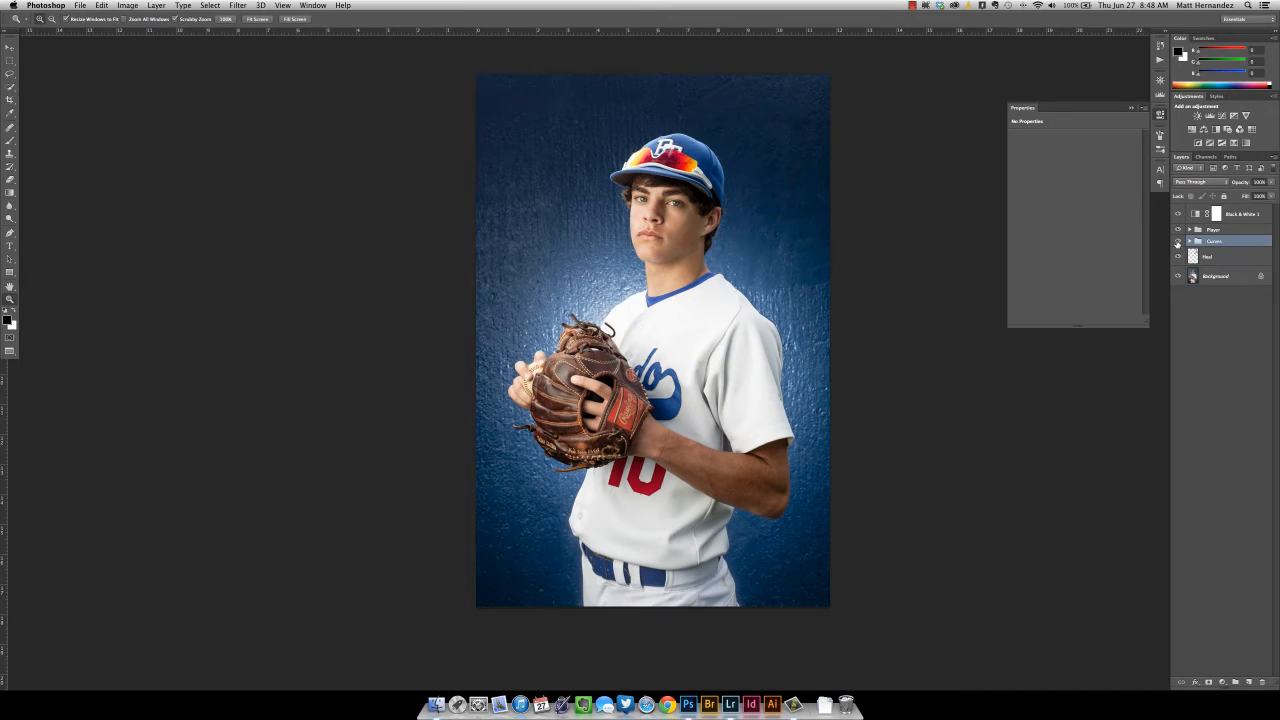
left_click(1177, 243)
left_click(1177, 243)
Step: Try the Black & White layer in Overlay mode against Soft Light and inspect the player's face up close
left_click(1198, 215)
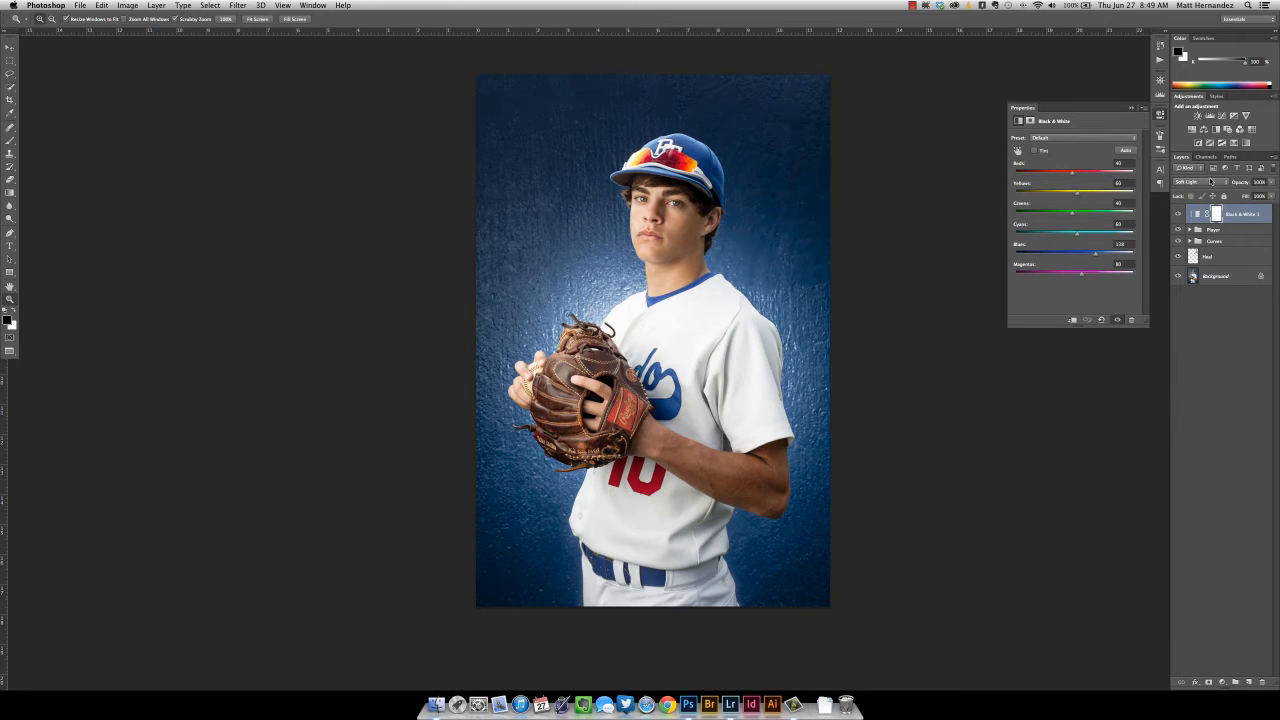
left_click(1210, 181)
left_click(1207, 178)
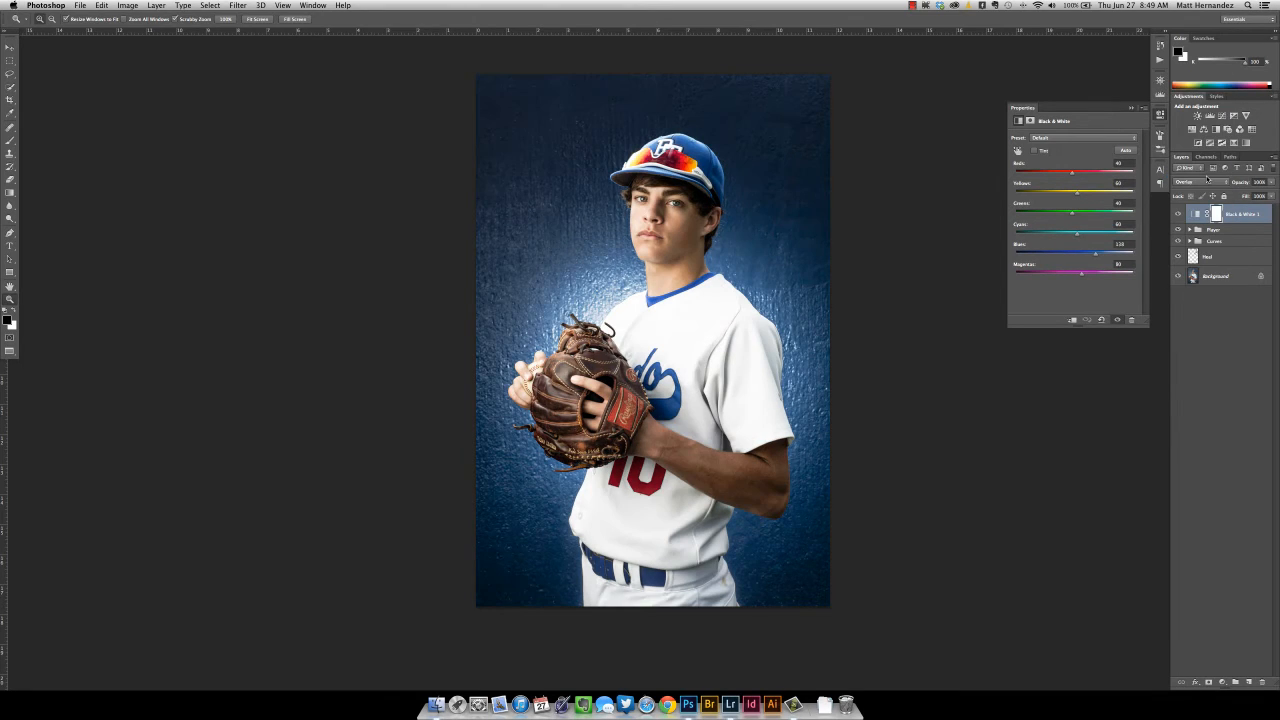
left_click(680, 222)
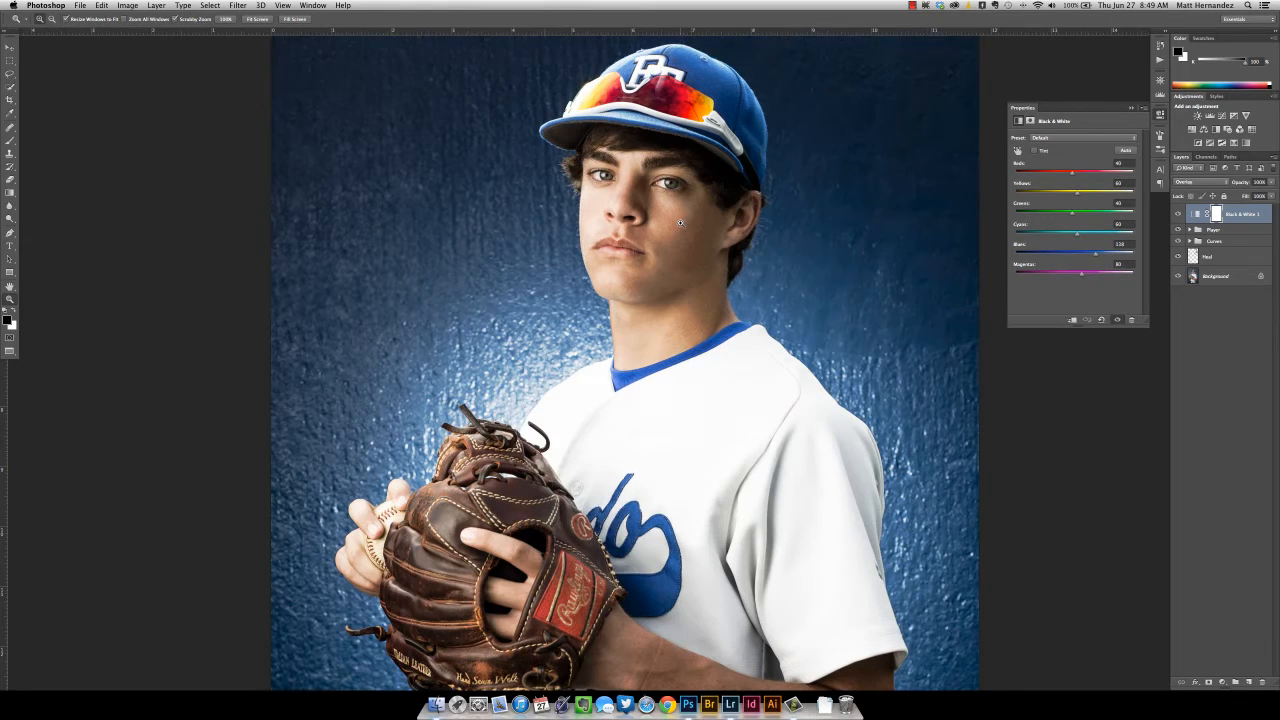
left_click(680, 222, "alt")
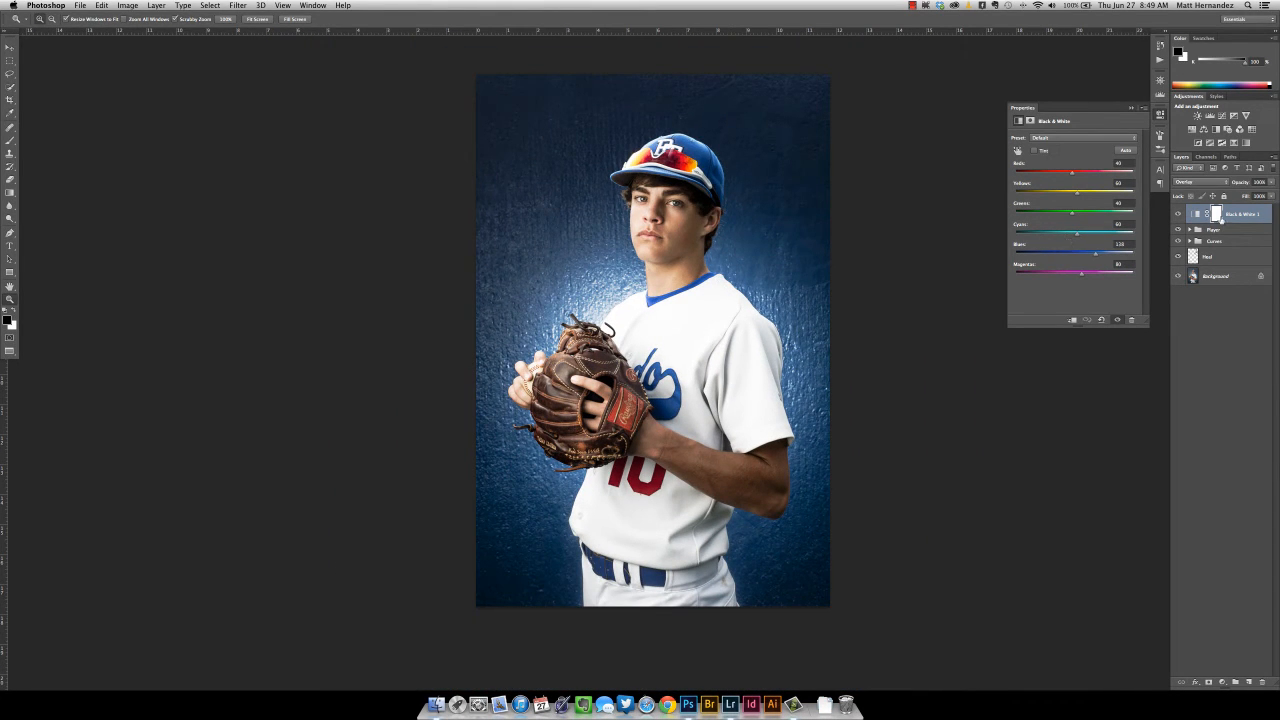
left_click(1210, 183)
left_click(1214, 190)
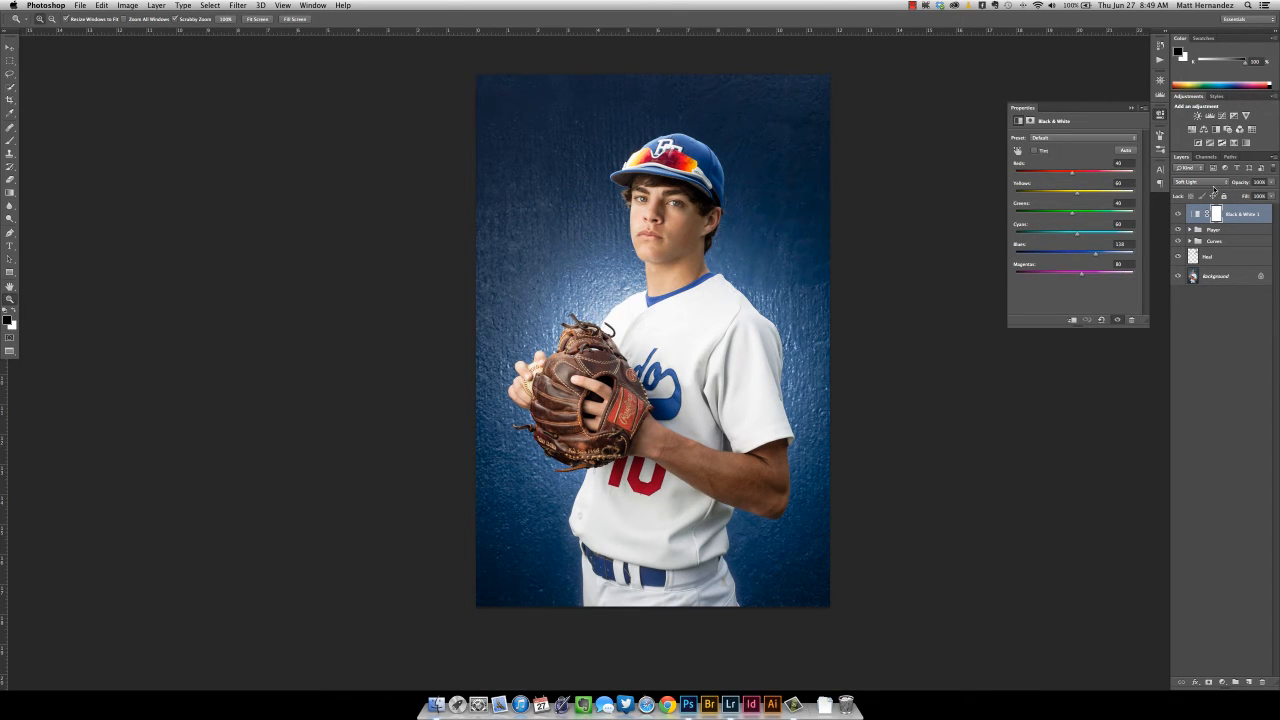
left_click(1214, 189)
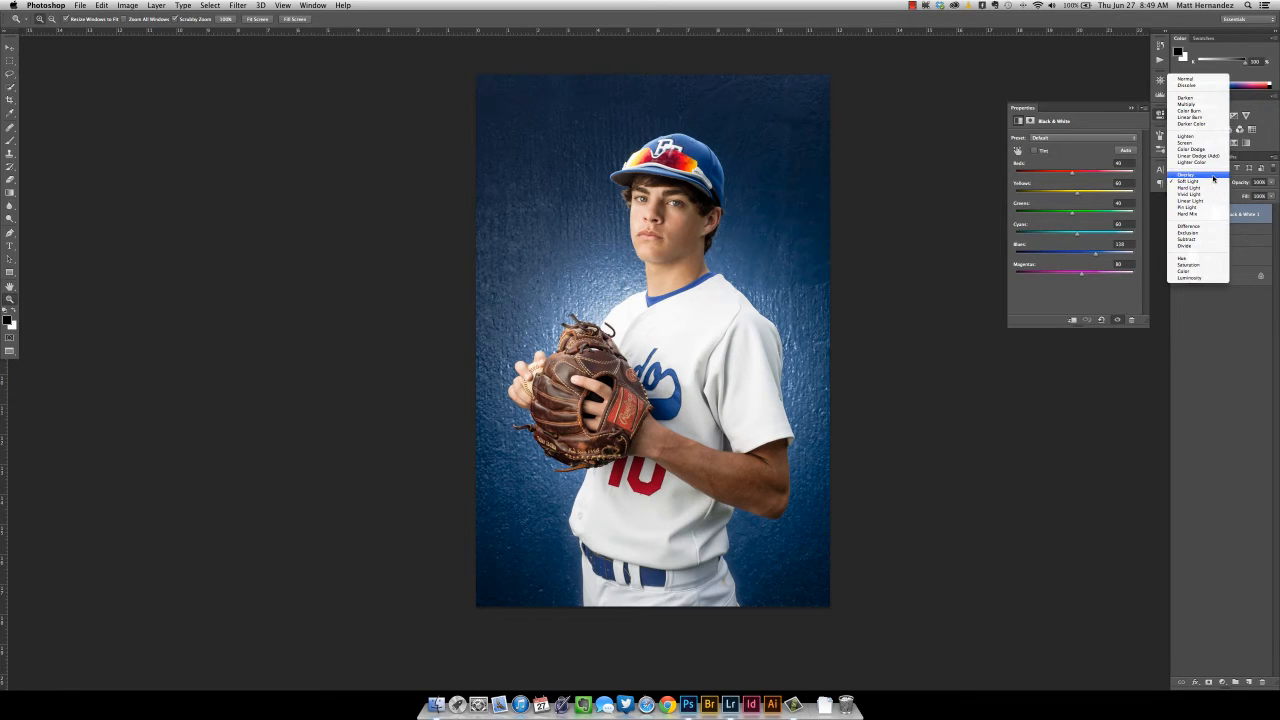
left_click(1213, 178)
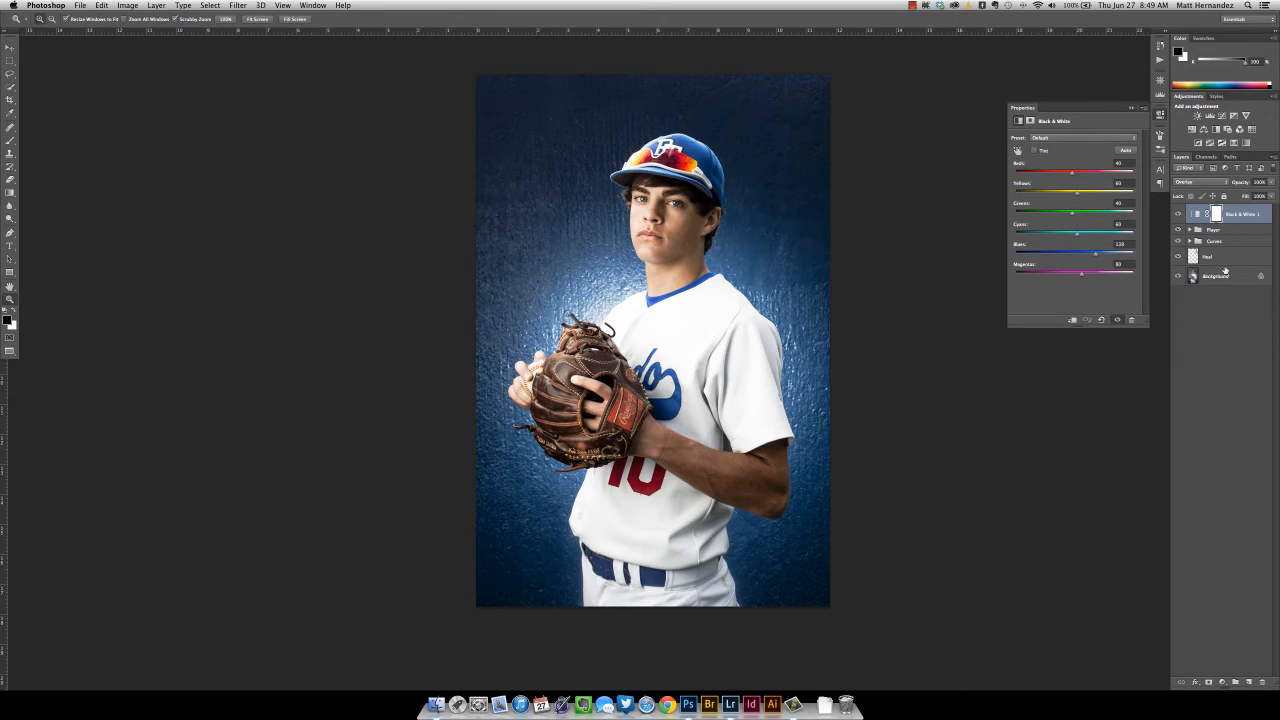
Step: Preview the image with the Black & White layer's mask disabled and with the layer hidden, restoring both
left_click(1216, 214, "shift")
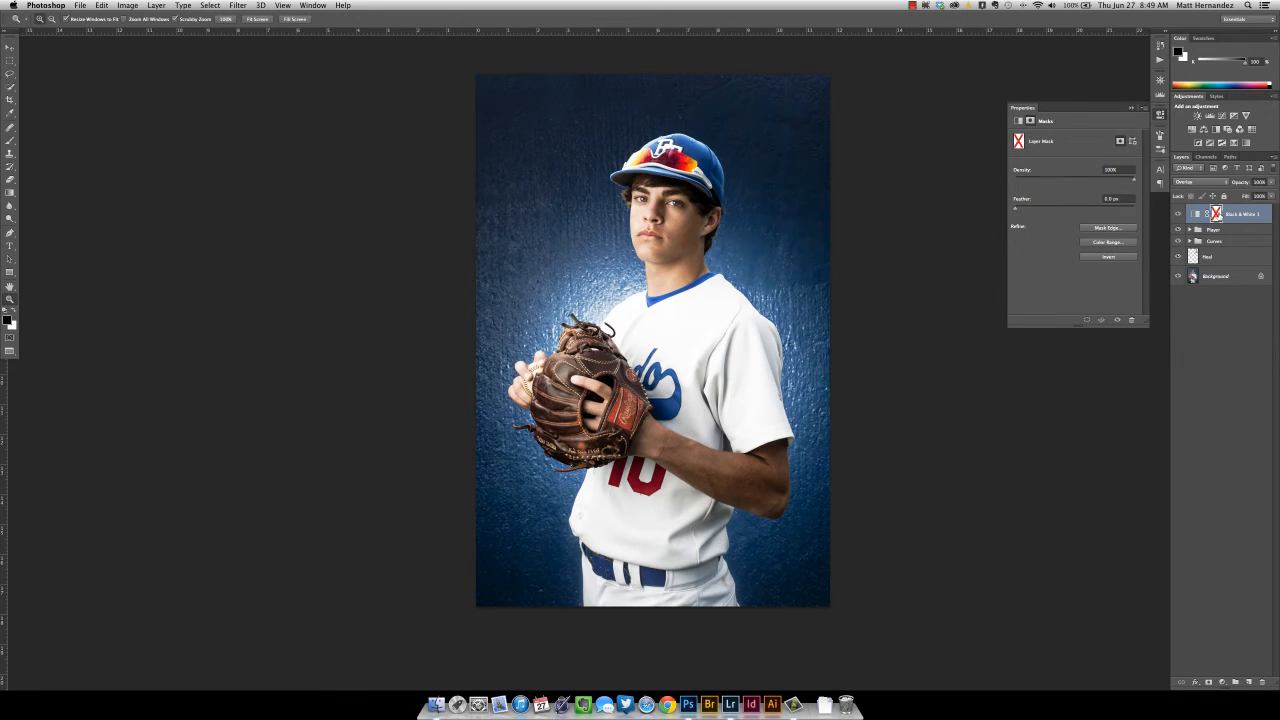
left_click(1216, 214, "shift")
left_click(1179, 215)
left_click(1179, 215)
Step: Set the Black & White layer's blend mode back to Soft Light and inspect the player's face
left_click(1205, 182)
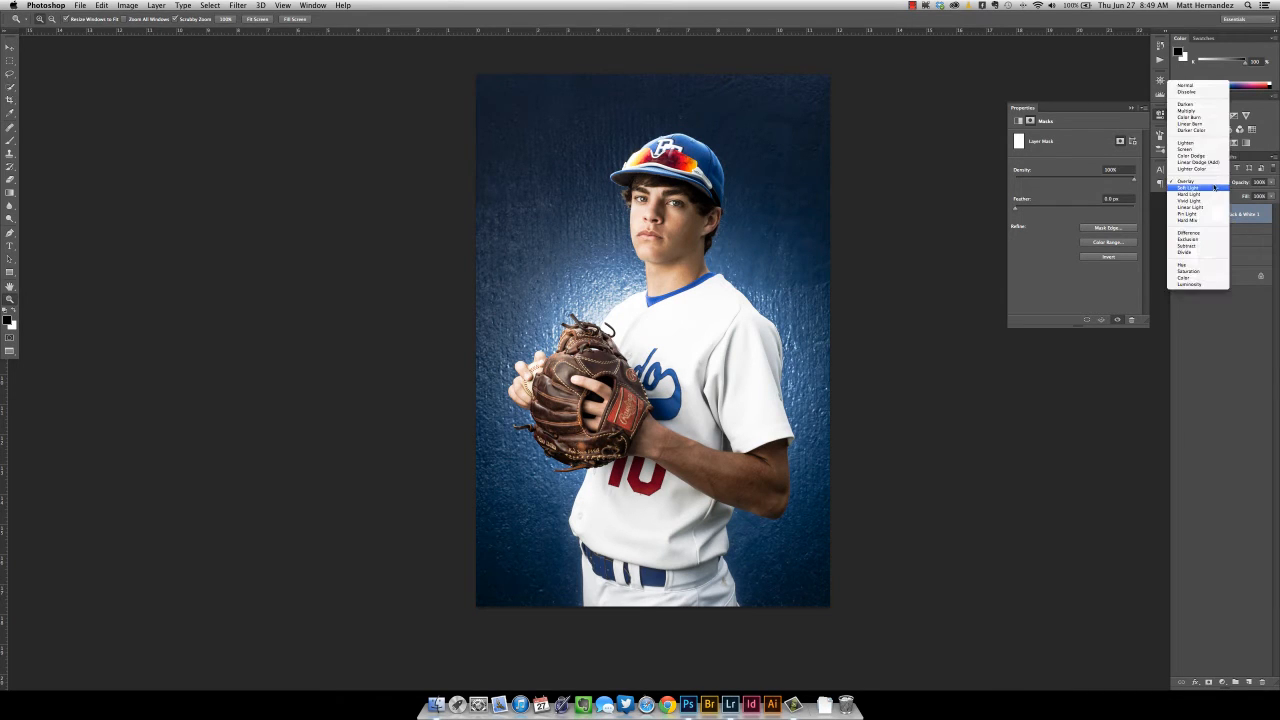
left_click(1212, 194)
left_click(1205, 182)
left_click(1210, 178)
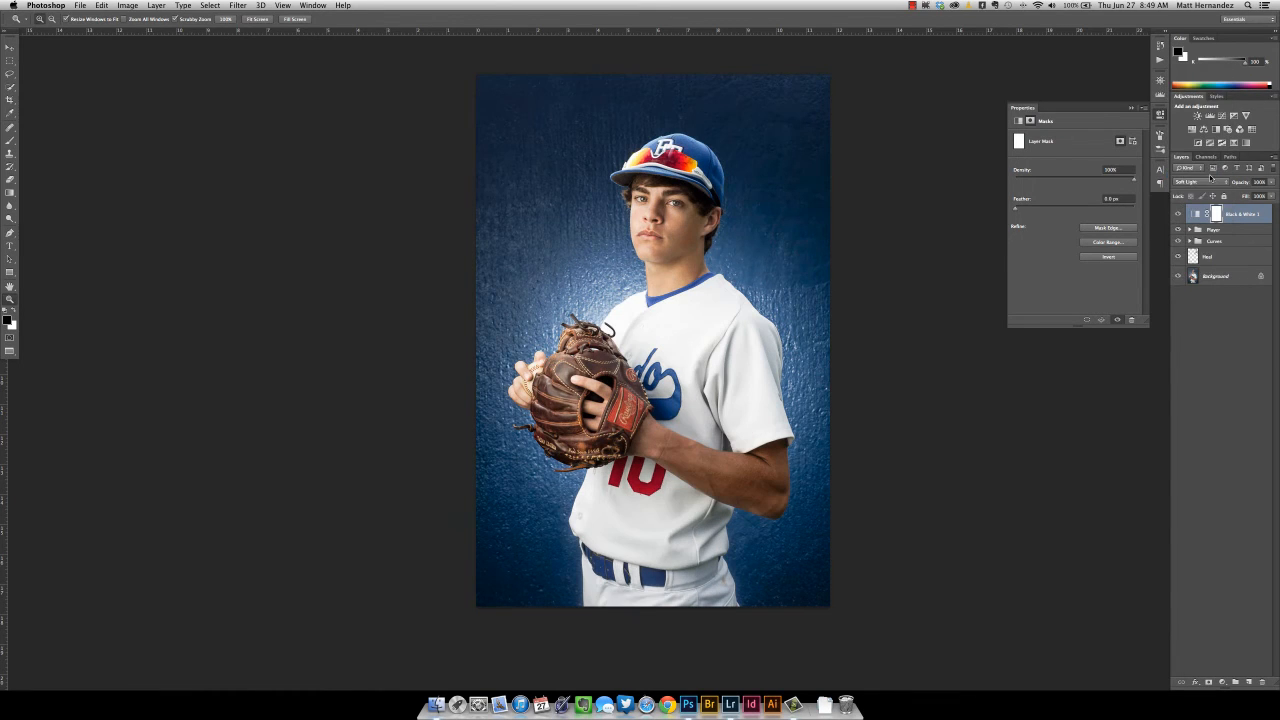
left_click(688, 219)
left_click(688, 219, "alt")
left_click(689, 281, "alt")
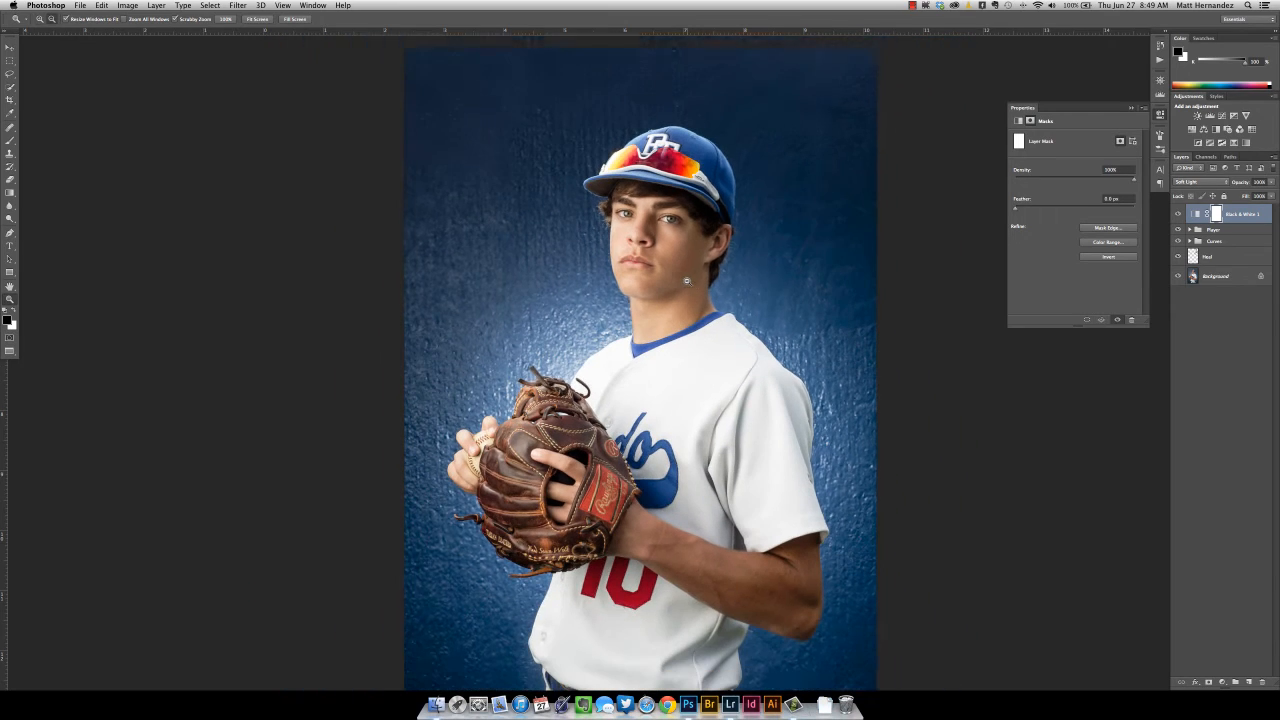
Step: Adjust the Yellows in the Black & White layer to fine-tune the skin brightness, and close its settings
left_click(1198, 213)
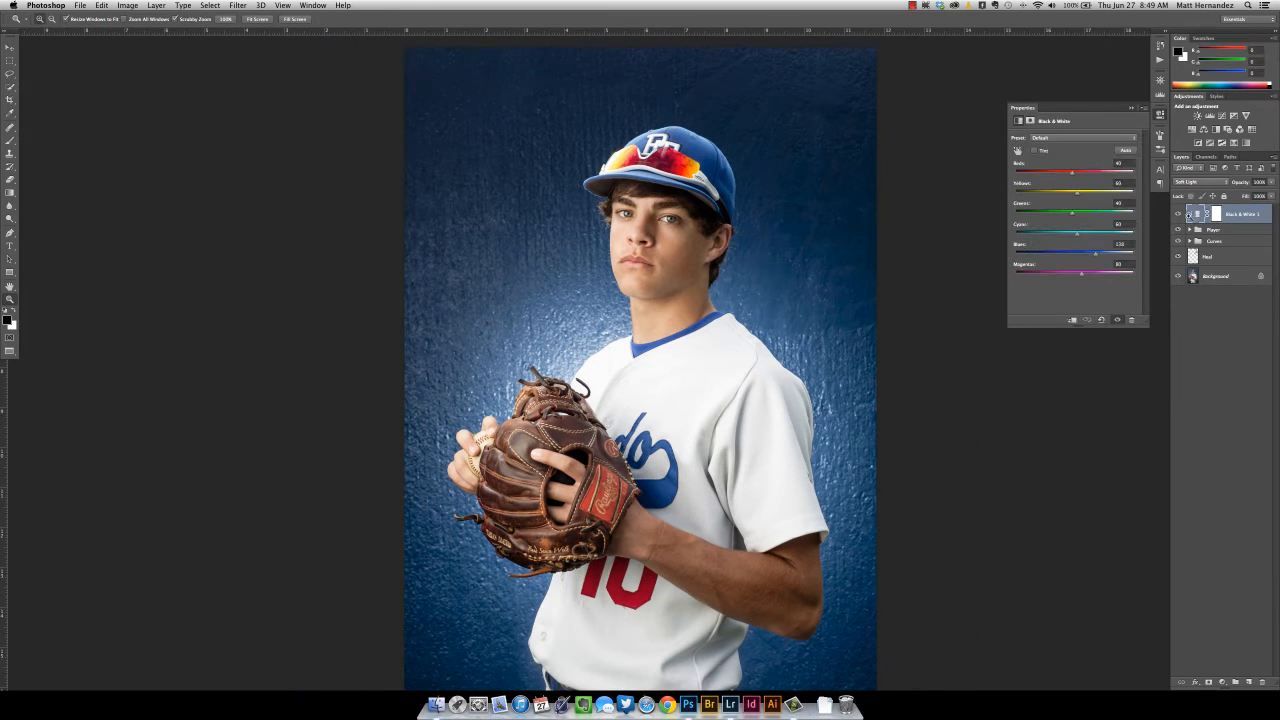
left_click_drag(658, 512, 632, 451)
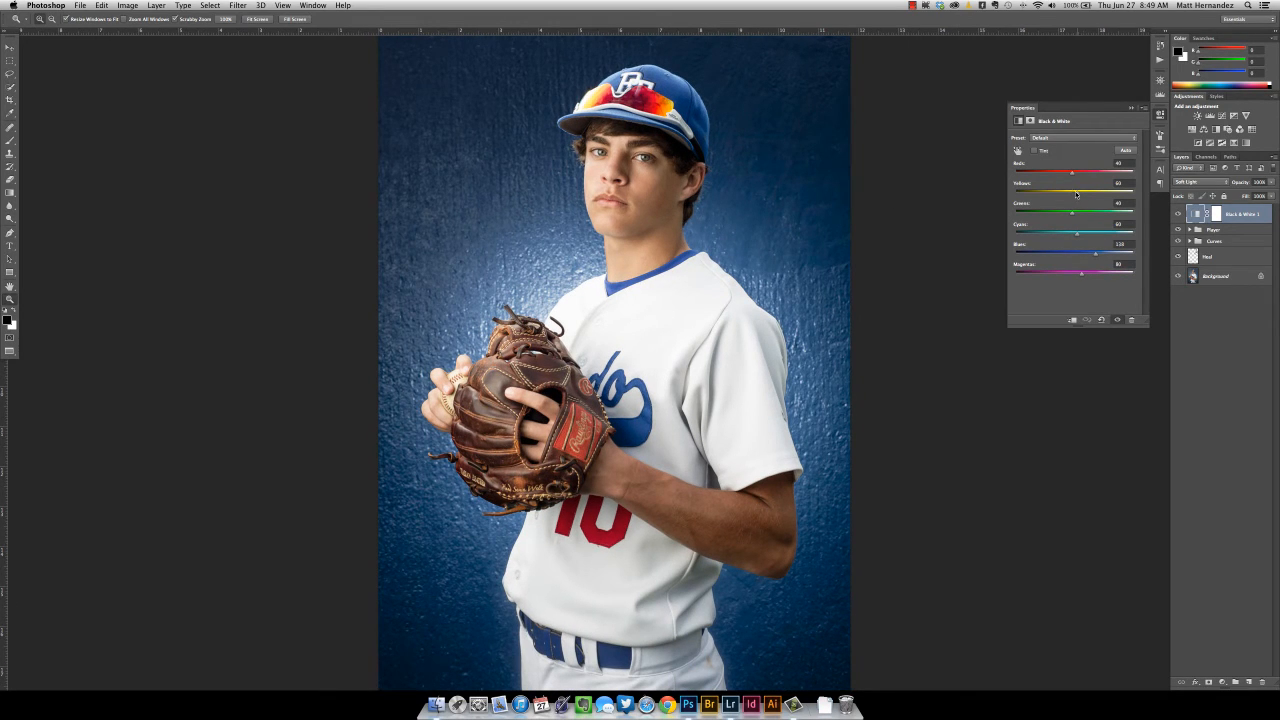
mouse_move(1077, 194)
left_mouse_down()
mouse_move(1109, 195)
mouse_move(1076, 200)
left_mouse_up()
left_click_drag(1109, 195, 1088, 194)
left_click_drag(1086, 195, 1090, 196)
left_click(1128, 104)
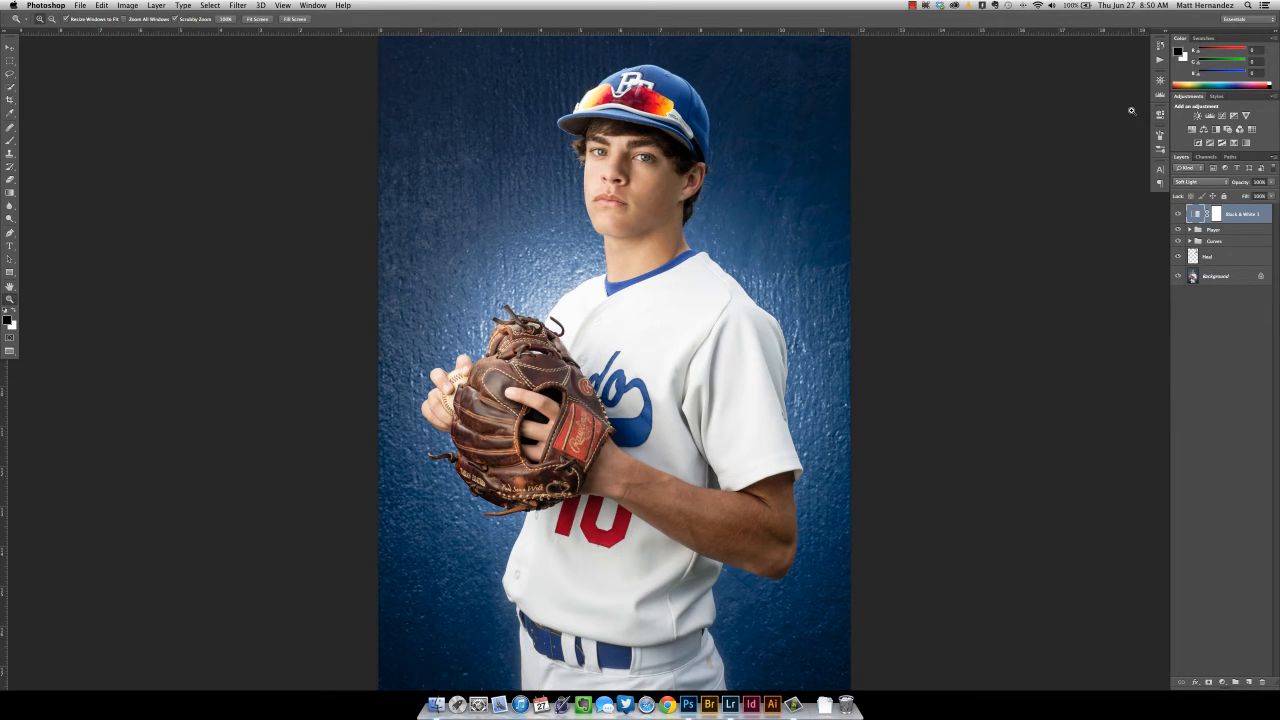
Step: Examine the contrast across the full portrait and on the player's face
key("super+minus")
key("super+minus")
key("super+equal")
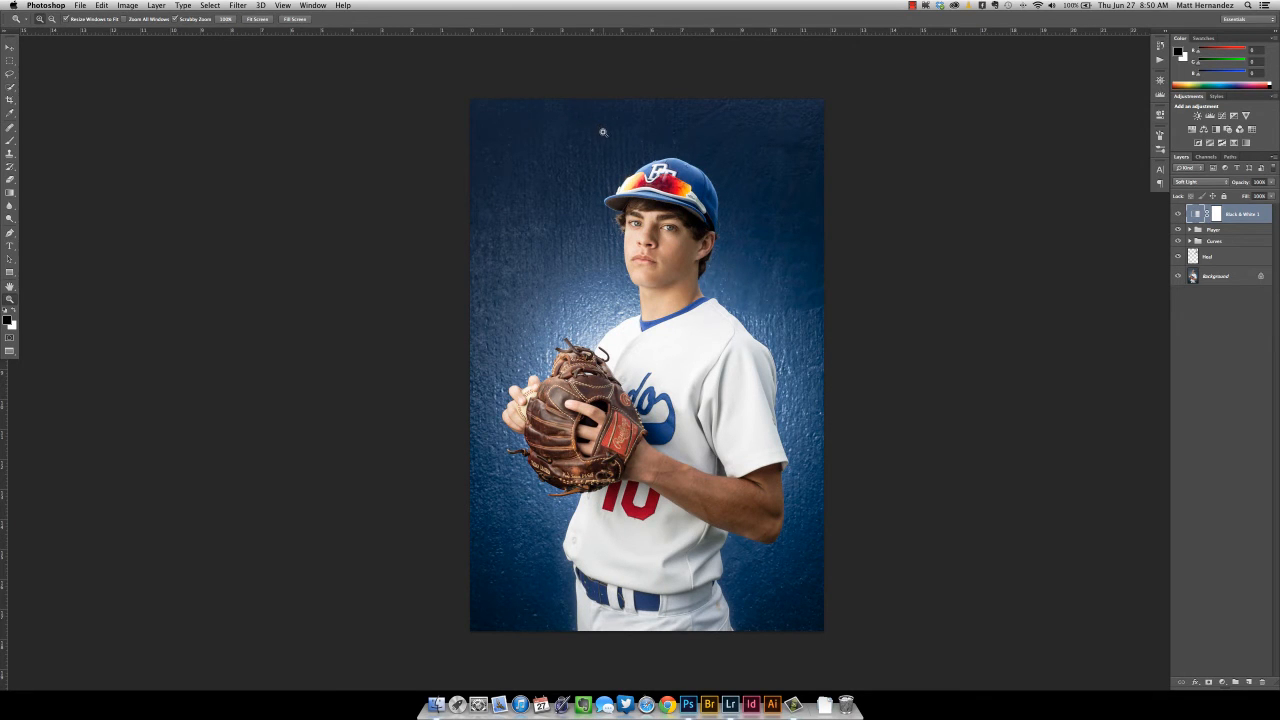
left_click_drag(672, 229, 677, 226)
left_click(679, 222, "alt")
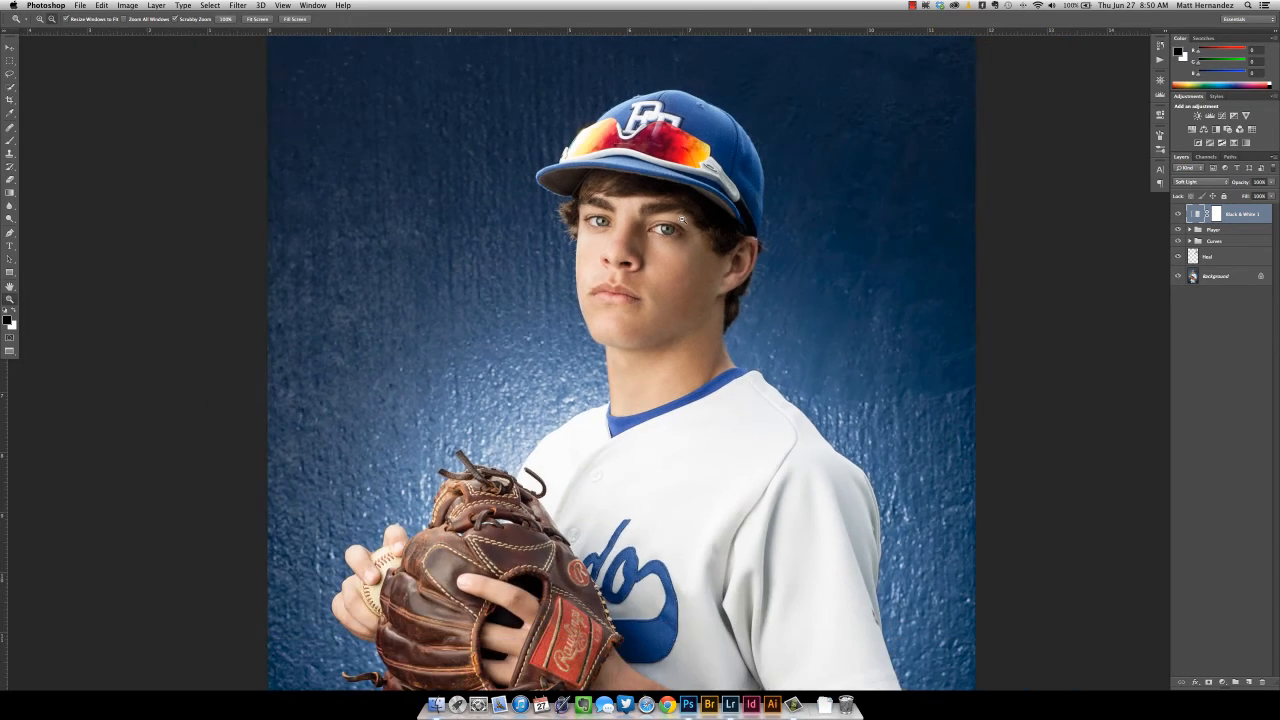
left_click(680, 221, "alt")
scroll(707, 329, "down", 3)
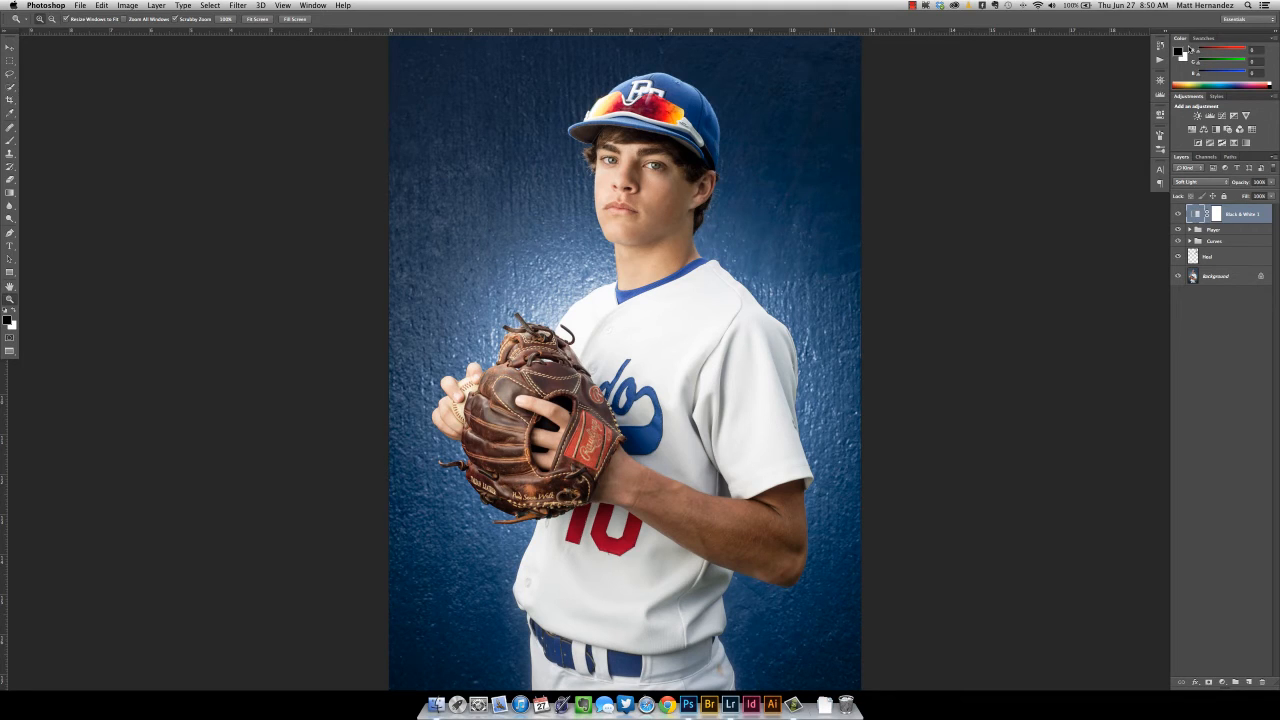
Step: Duplicate the Soft Light Black & White layer and set the copy's opacity to 20%
key("super+j")
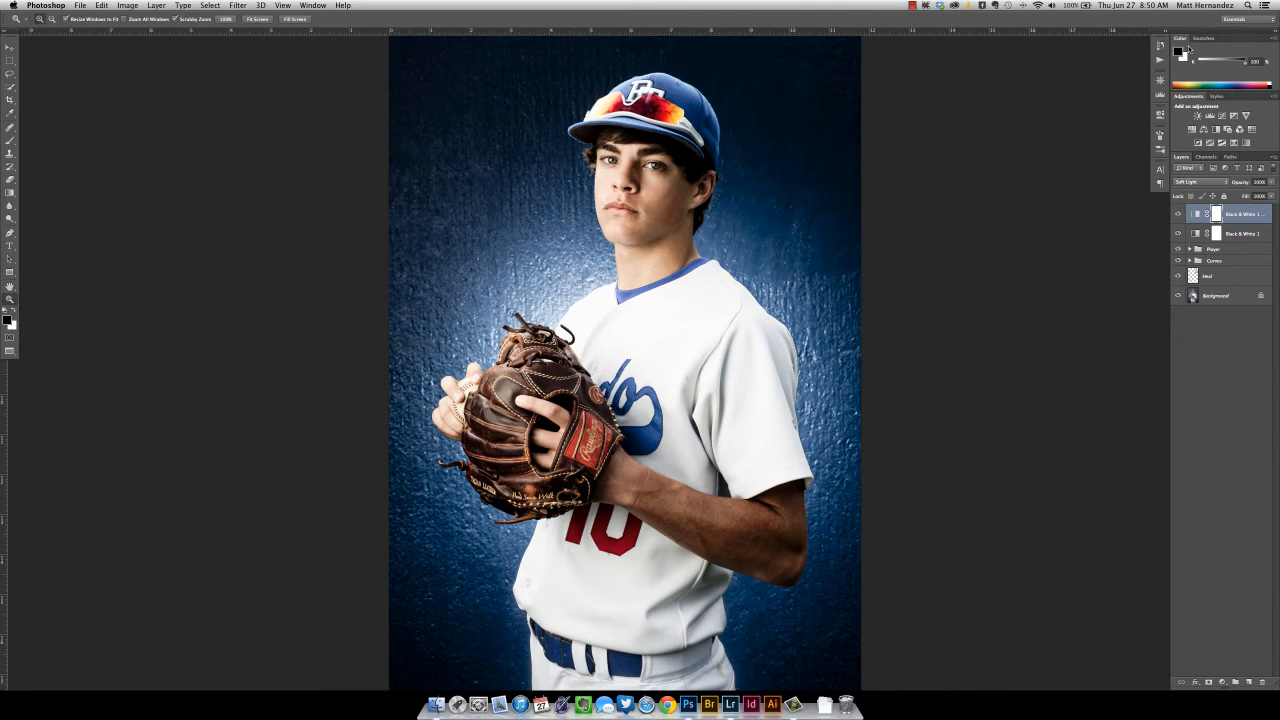
key("super+minus")
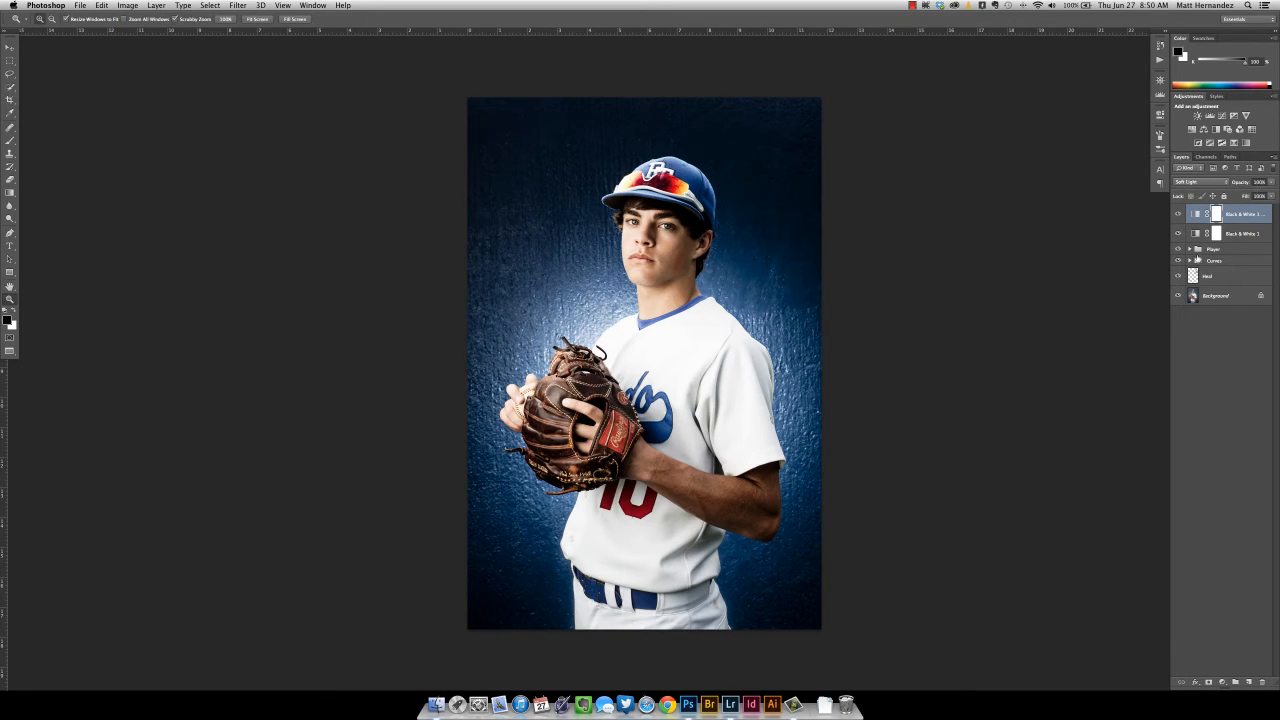
key("2")
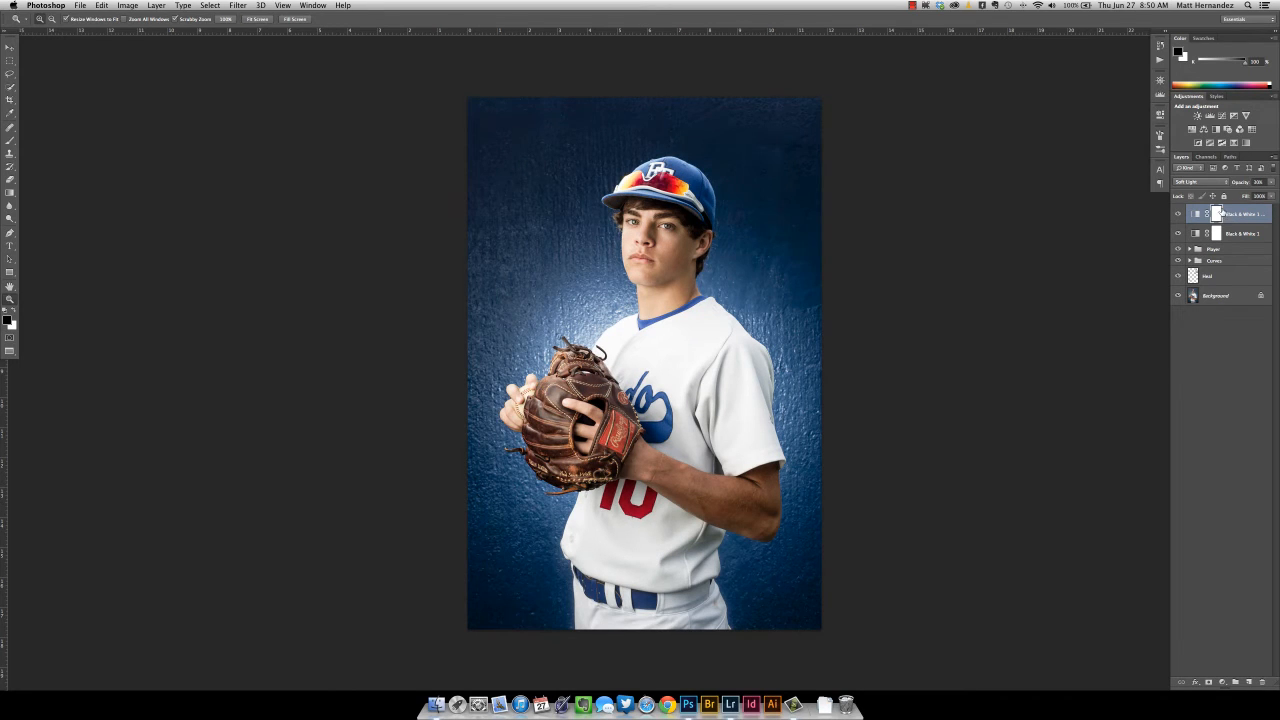
Step: Compare the portrait with the duplicated Black & White layer hidden and shown, leaving it visible
left_click(1177, 214)
left_click(1177, 214)
left_click(1177, 214)
left_click(1177, 214)
left_click(1177, 214)
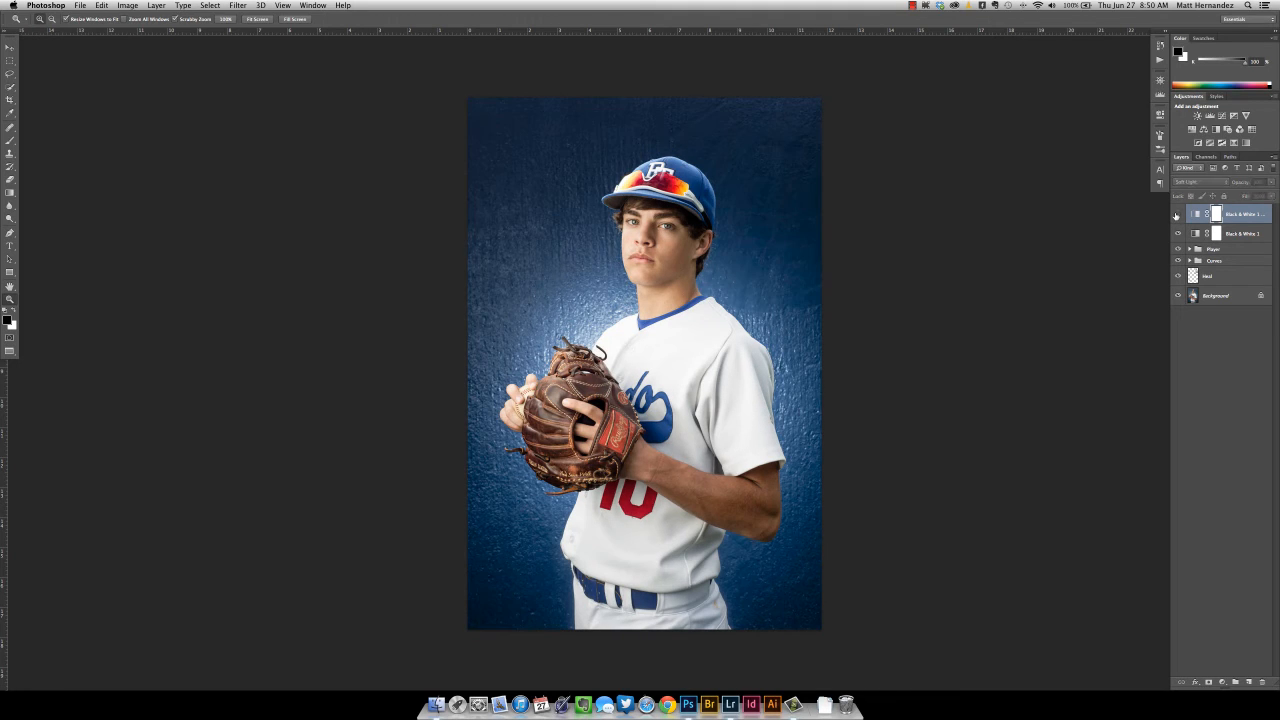
left_click(1177, 214)
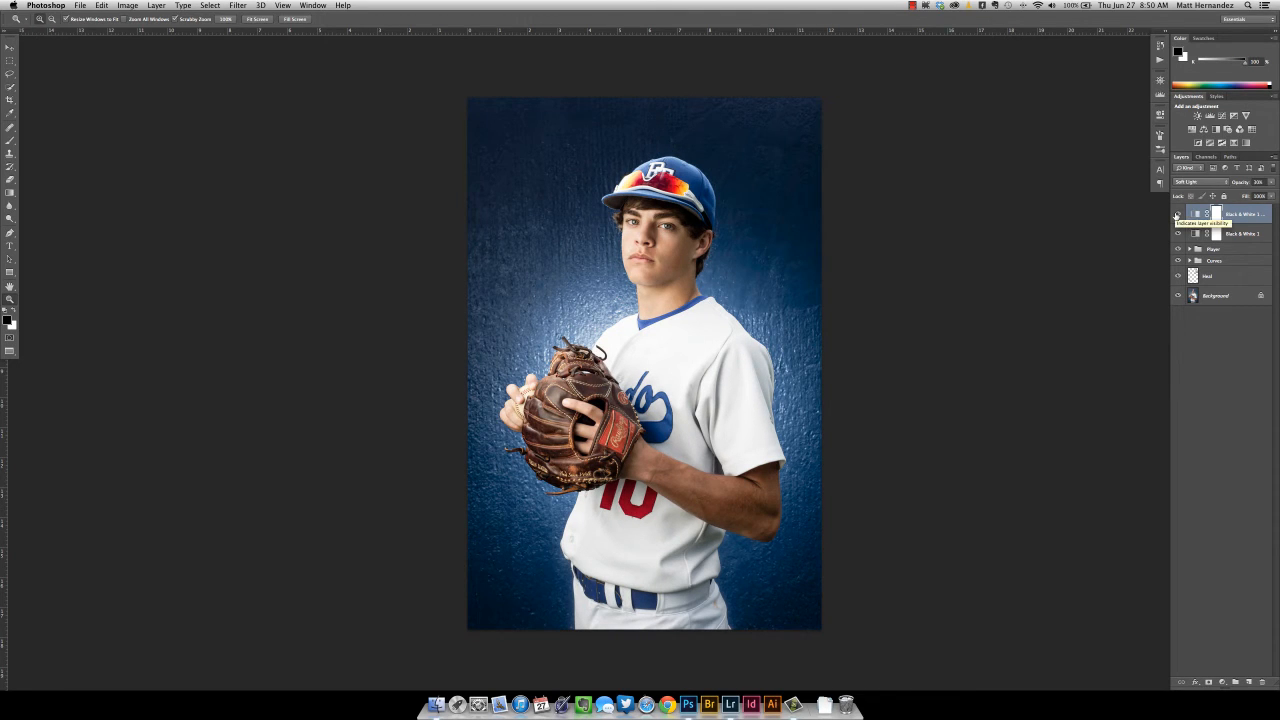
Step: Load the Cutout mask as a selection, paint black at 10% flow over the player on the duplicated Black & White layer's mask, and deselect
left_click(1190, 248)
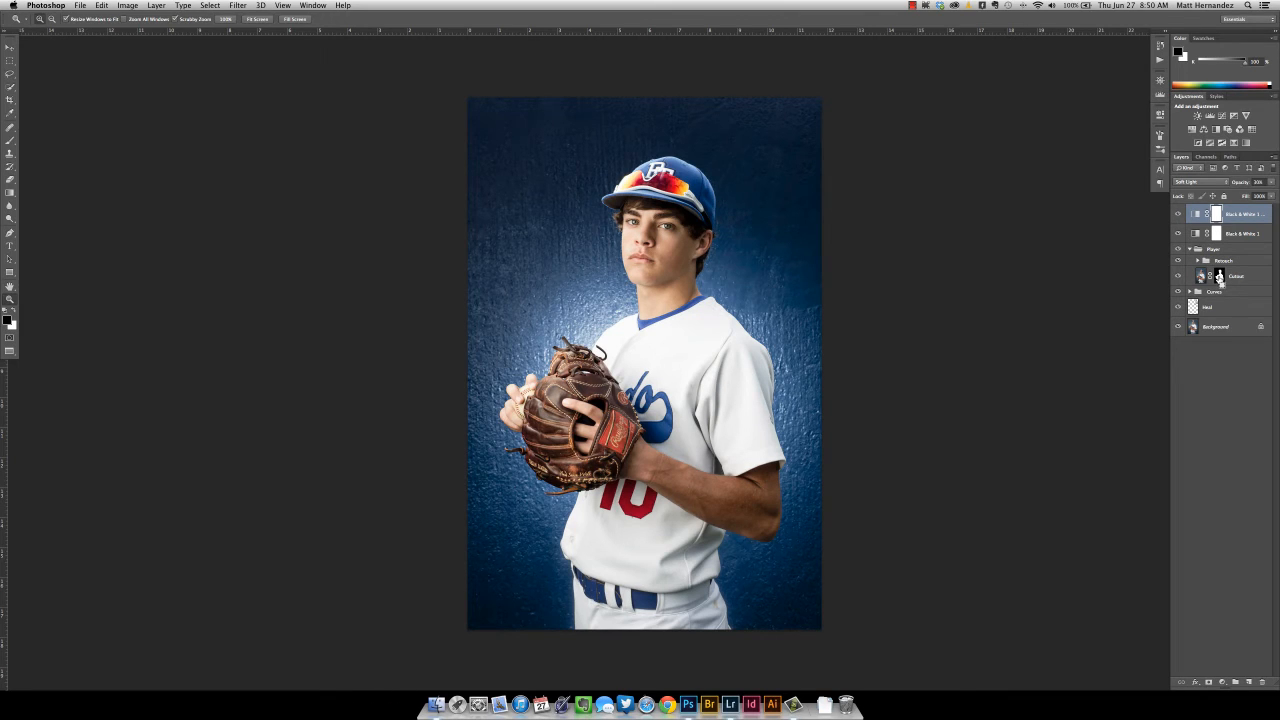
left_click(1219, 277, "super")
key("b")
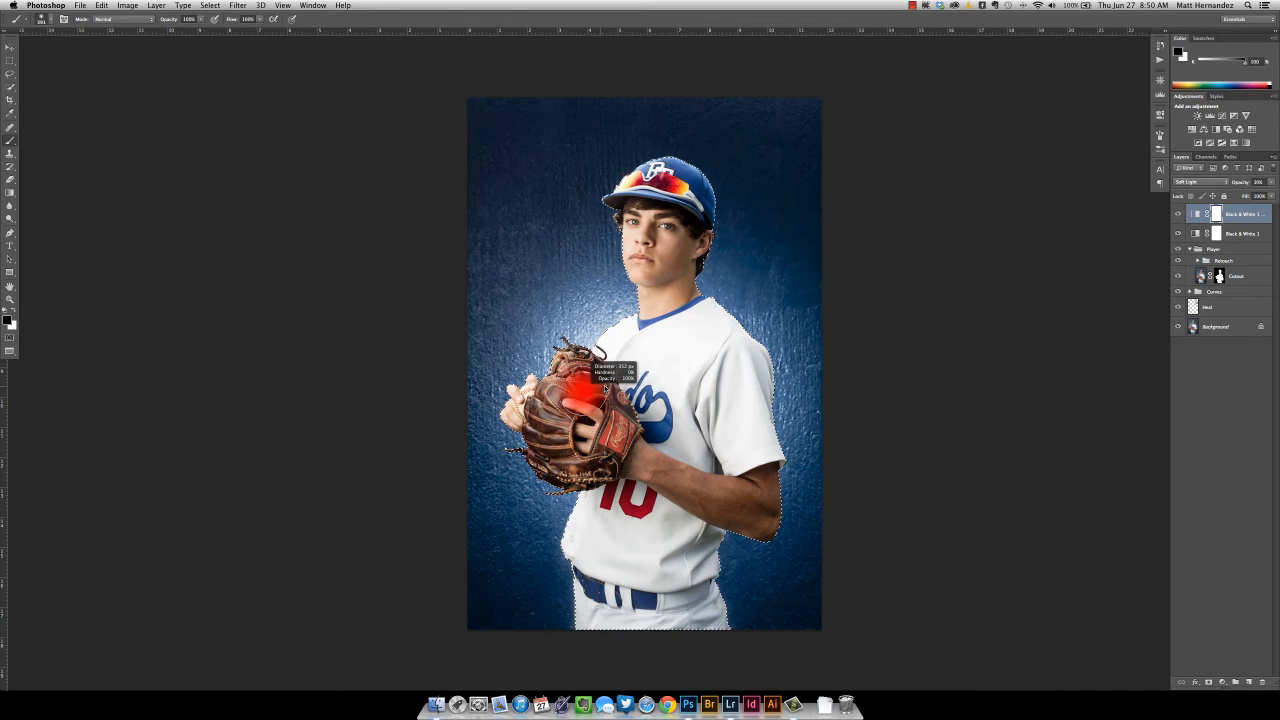
left_click_drag(605, 389, 613, 390)
key("shift+1")
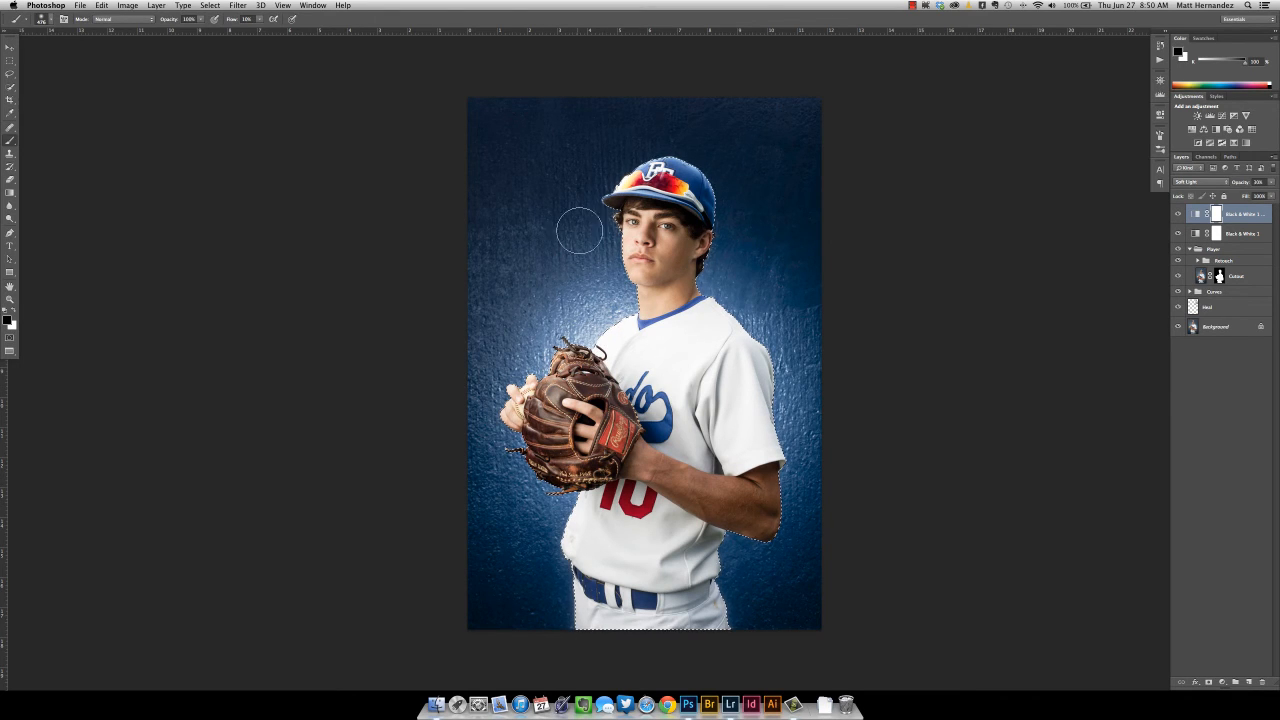
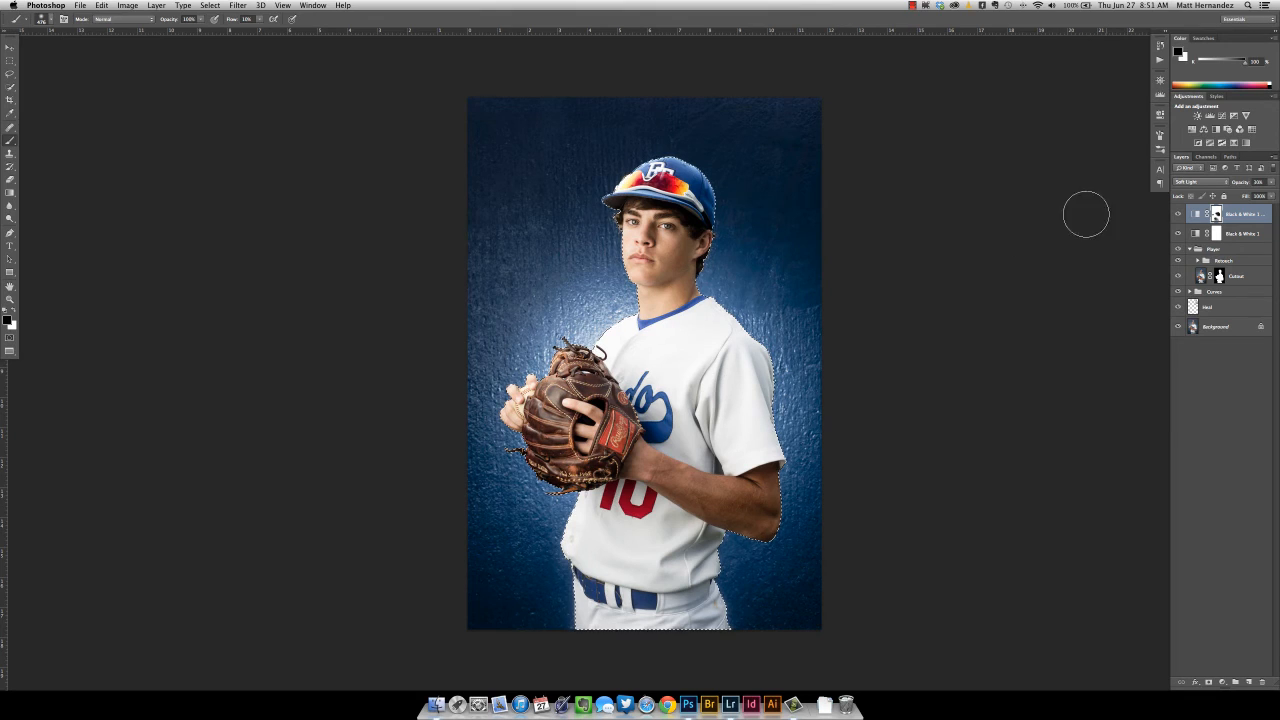
key("super+d")
Step: Check the masked Black & White copy's effect by hiding and showing it, leaving it visible
left_click(1178, 214)
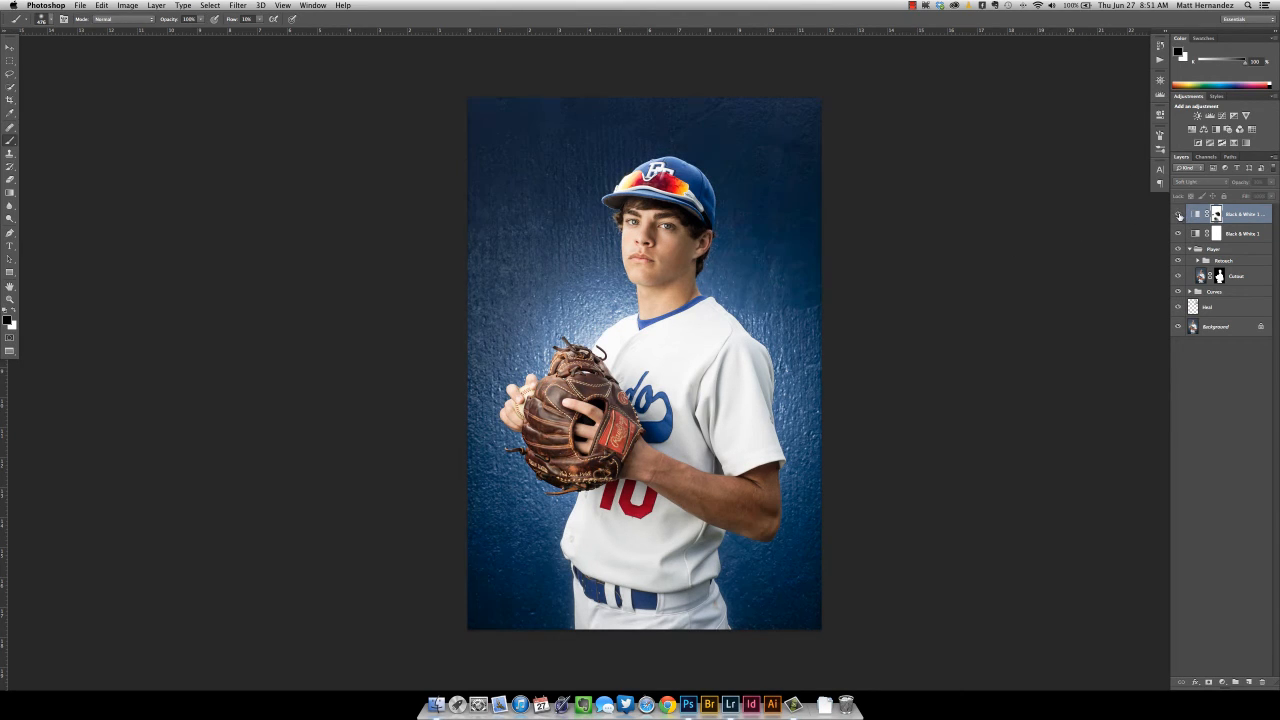
left_click(1178, 214)
left_click(1178, 214)
left_click(1178, 214)
left_click(1178, 214)
left_click(1178, 214)
Step: Touch up the Black & White copy's mask with a smaller brush over the hair behind the player's ear
left_click(694, 230)
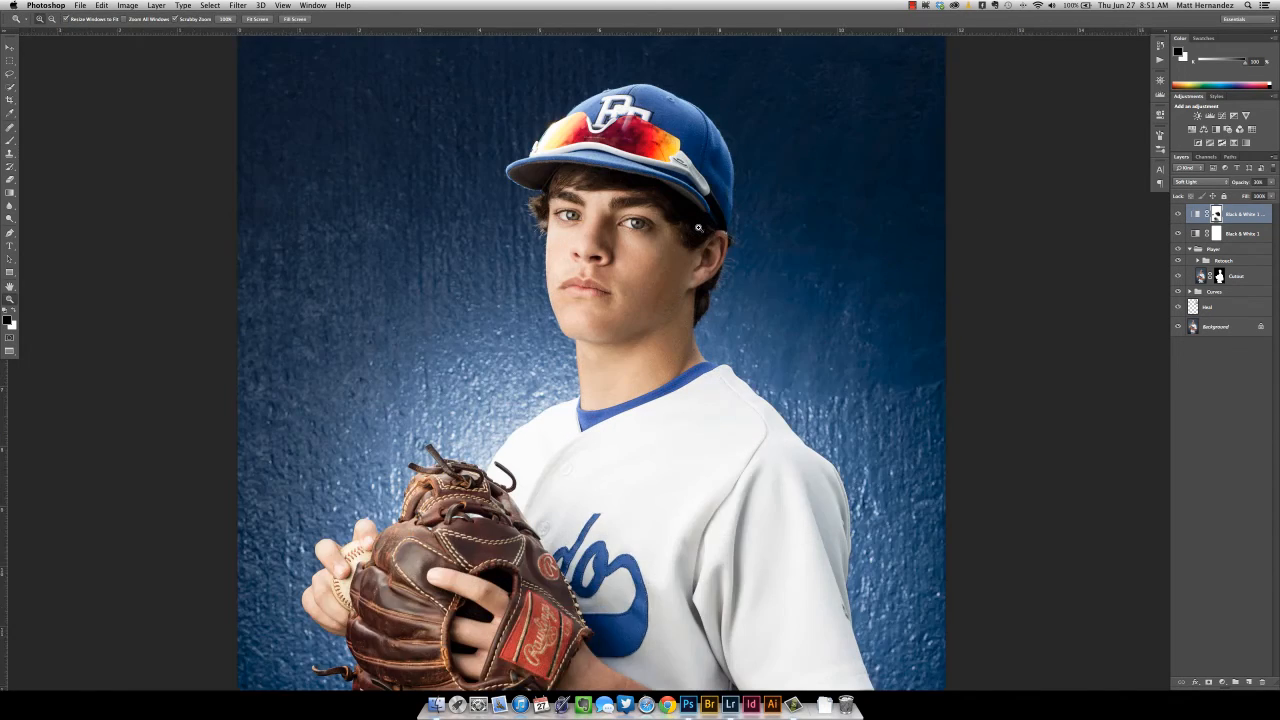
key("b")
left_click_drag(733, 183, 668, 179)
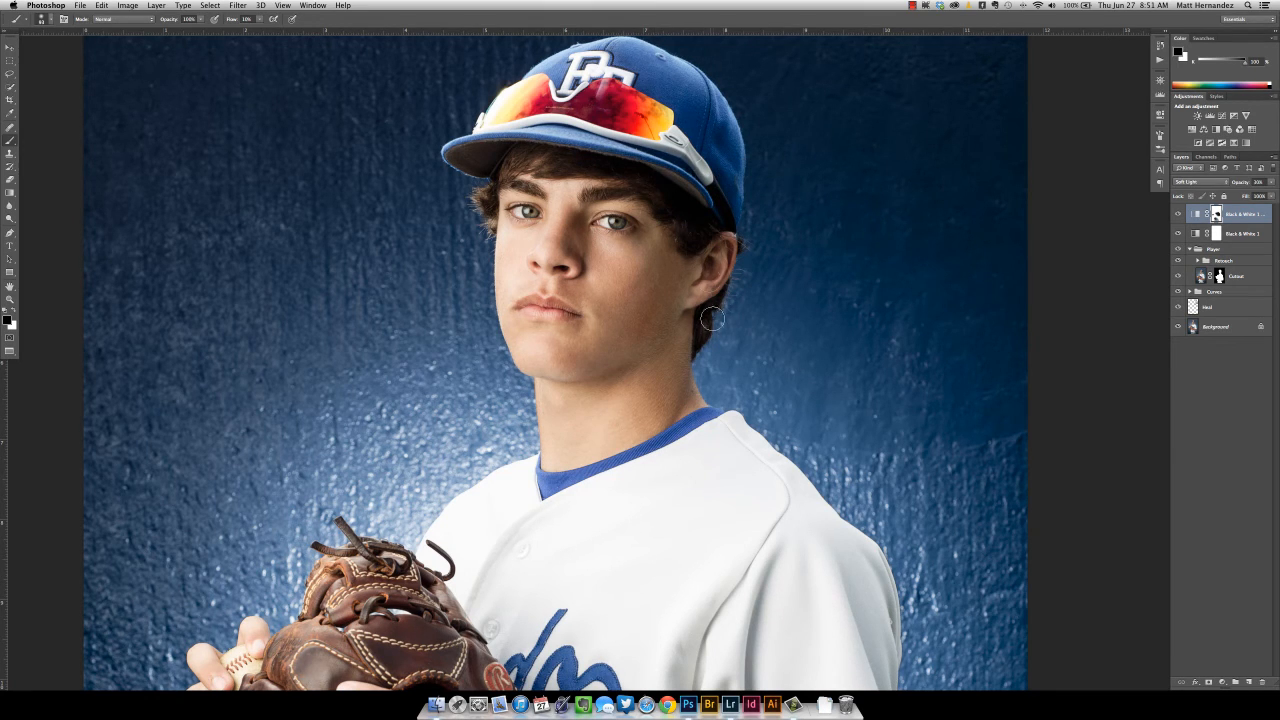
mouse_move(713, 319)
left_mouse_down()
mouse_move(714, 304)
mouse_move(705, 312)
left_mouse_up()
key("x")
key("x")
key("x")
key("x")
Step: Group the two Black & White layers and name the group Adj
key("super+minus")
key("super+minus")
key("super+minus")
key("super+minus")
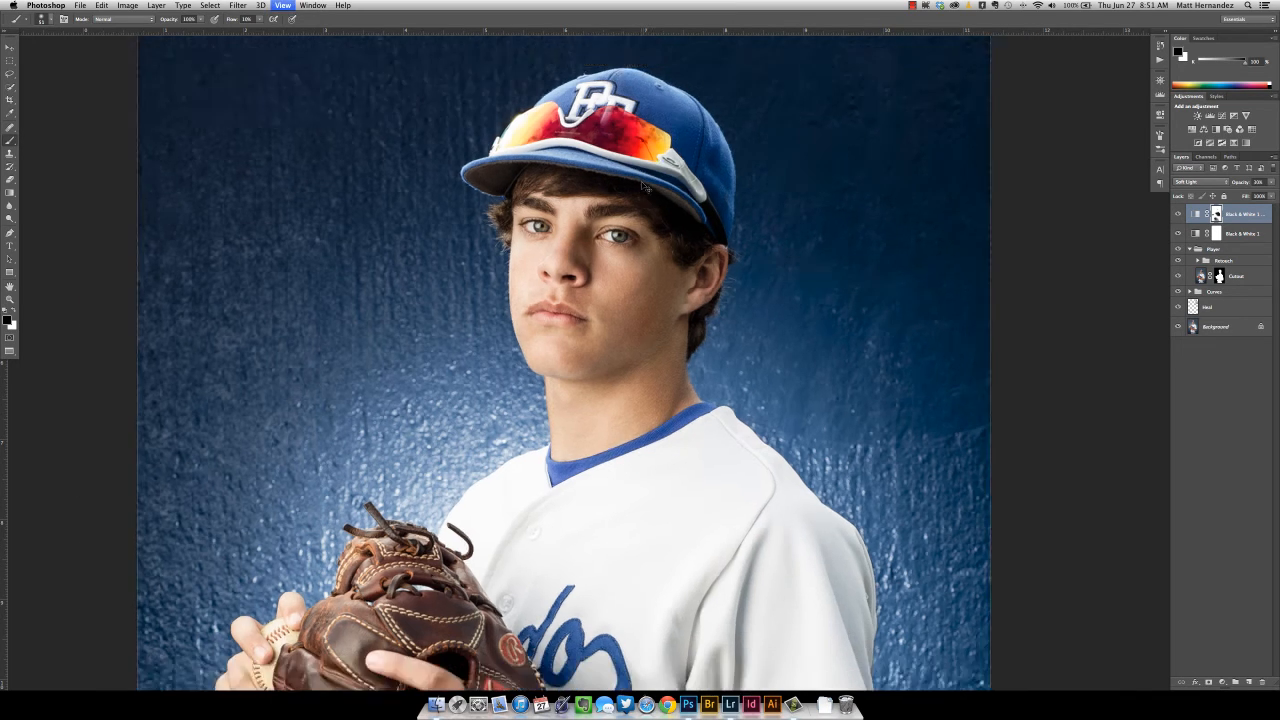
key("super+plus")
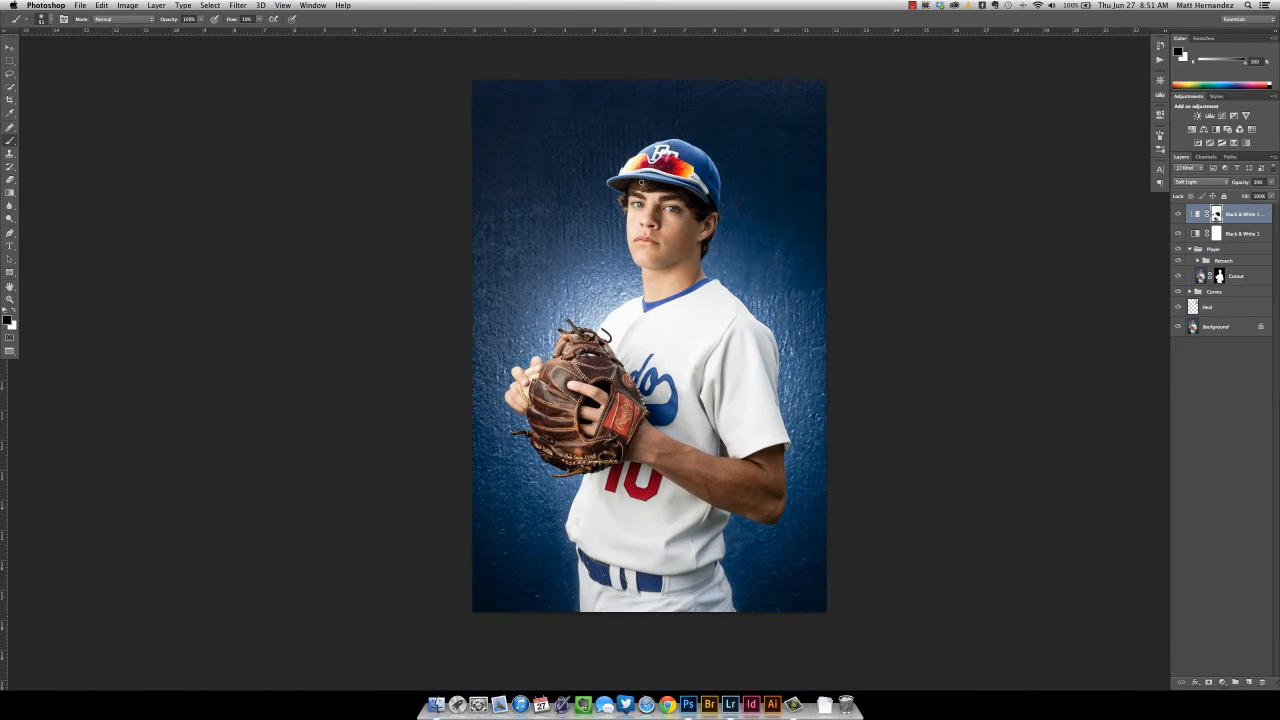
left_click_drag(784, 384, 697, 365)
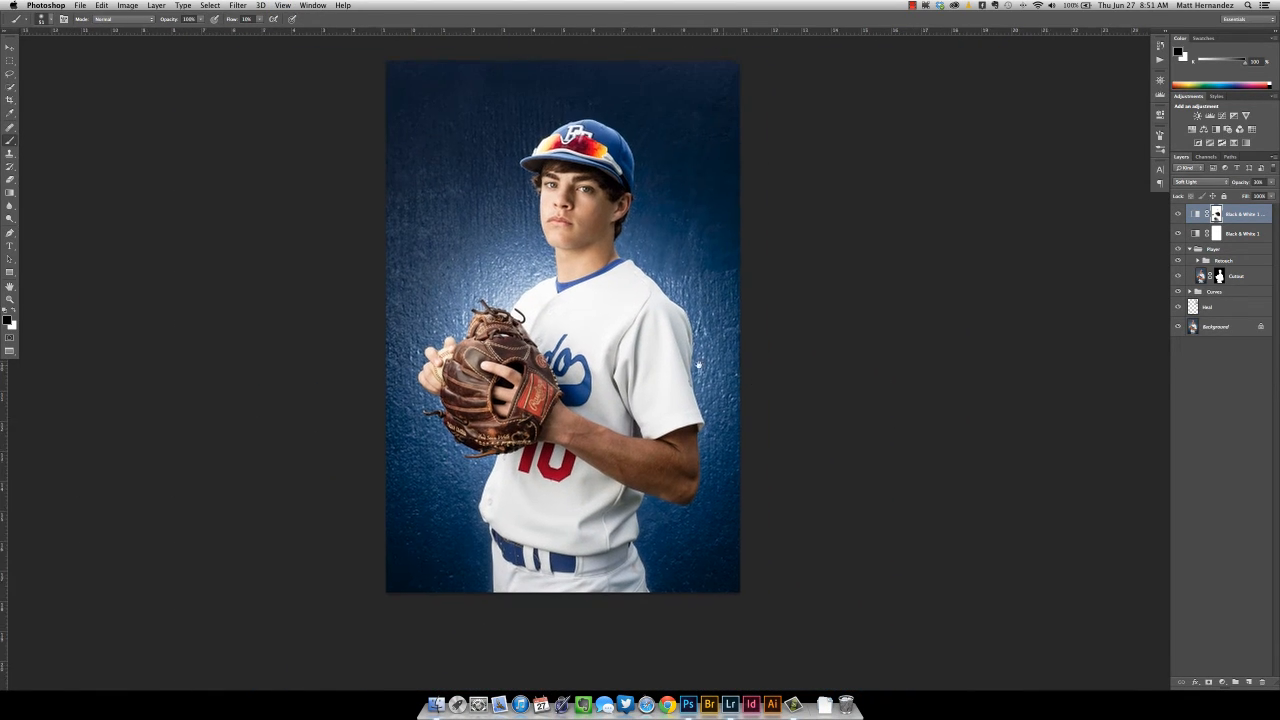
left_click(1254, 233, "shift")
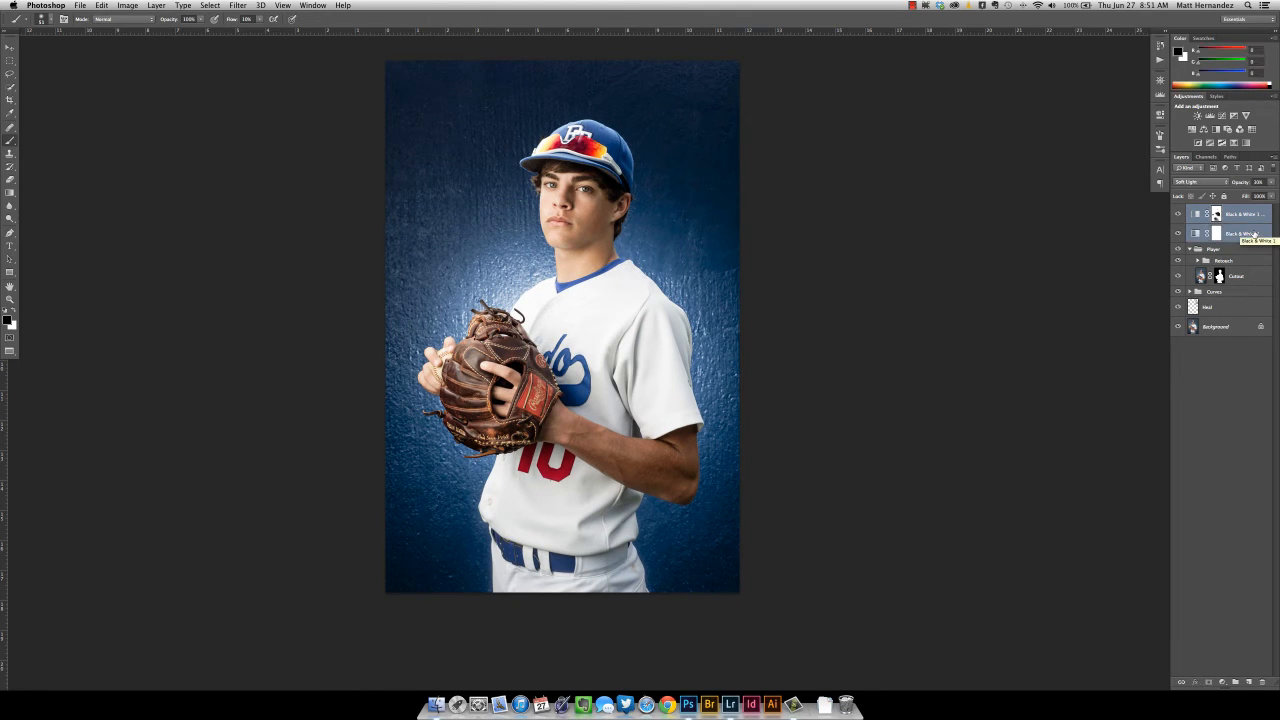
key("super+g")
double_click(1217, 211)
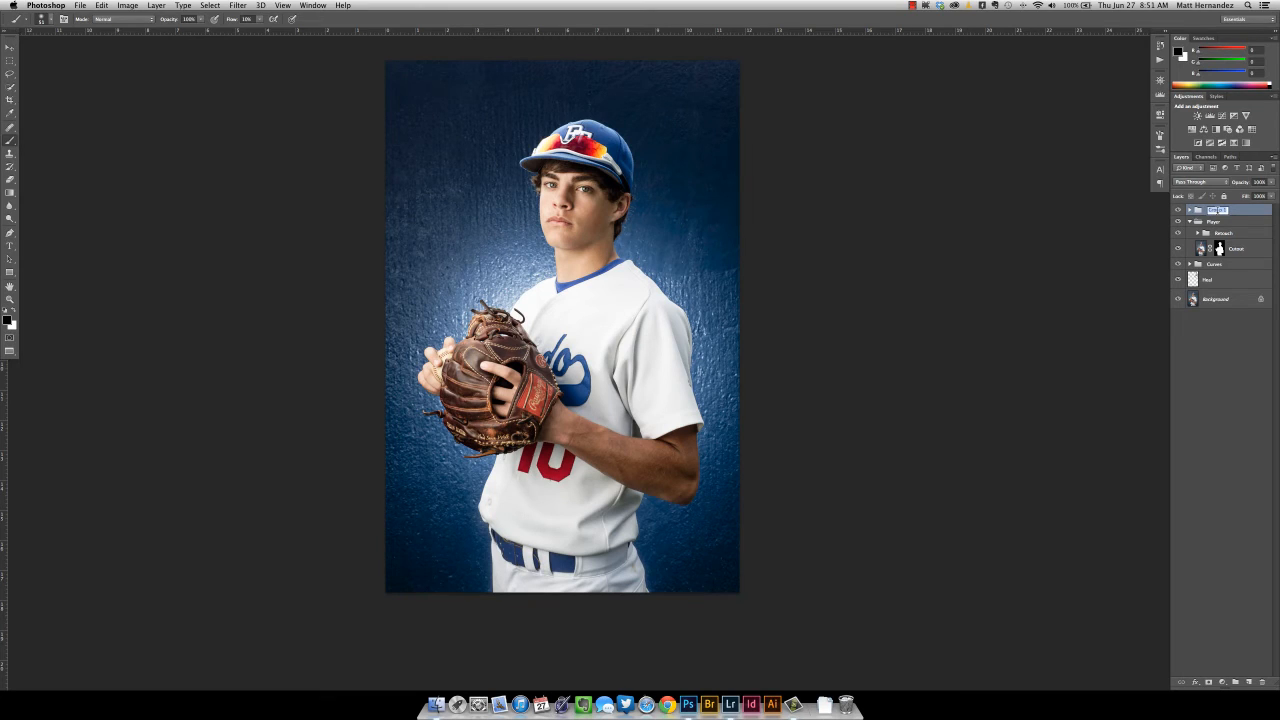
type("B")
key("Return")
Step: Collapse the Player group, then stamp all visible layers into a merged layer above Adj and duplicate it
left_click(1188, 221)
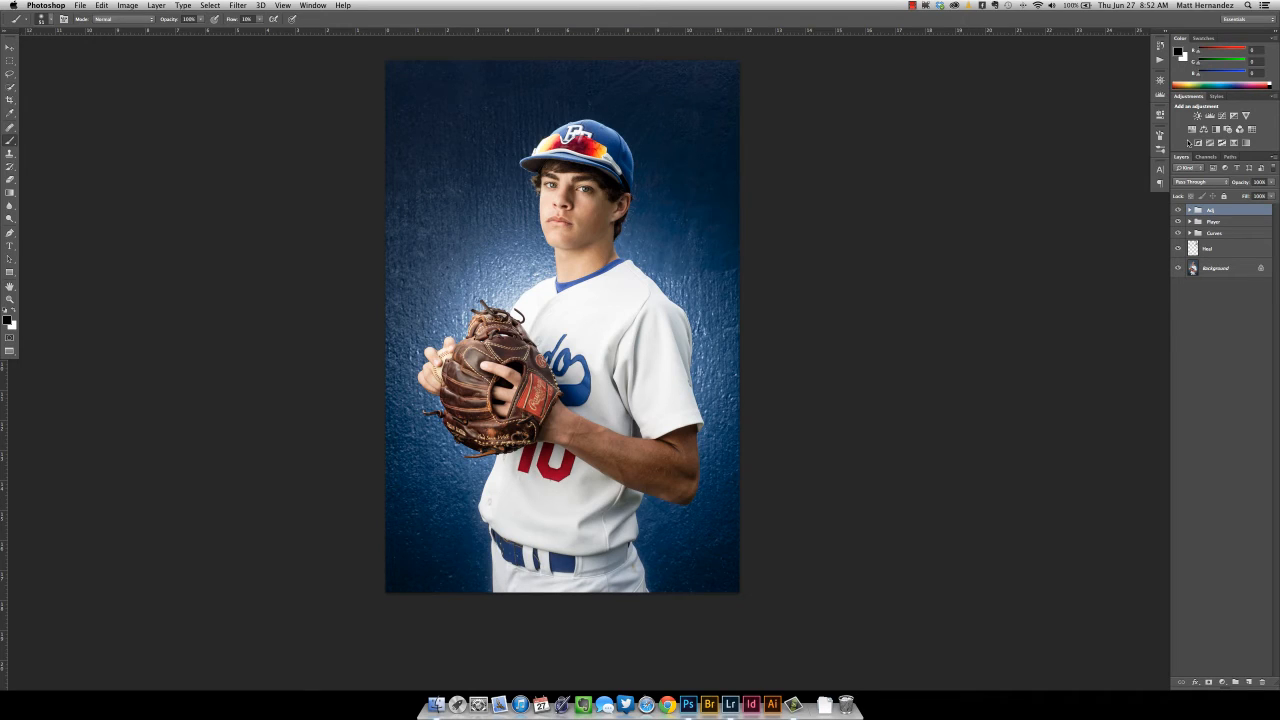
key("super+alt+shift+e")
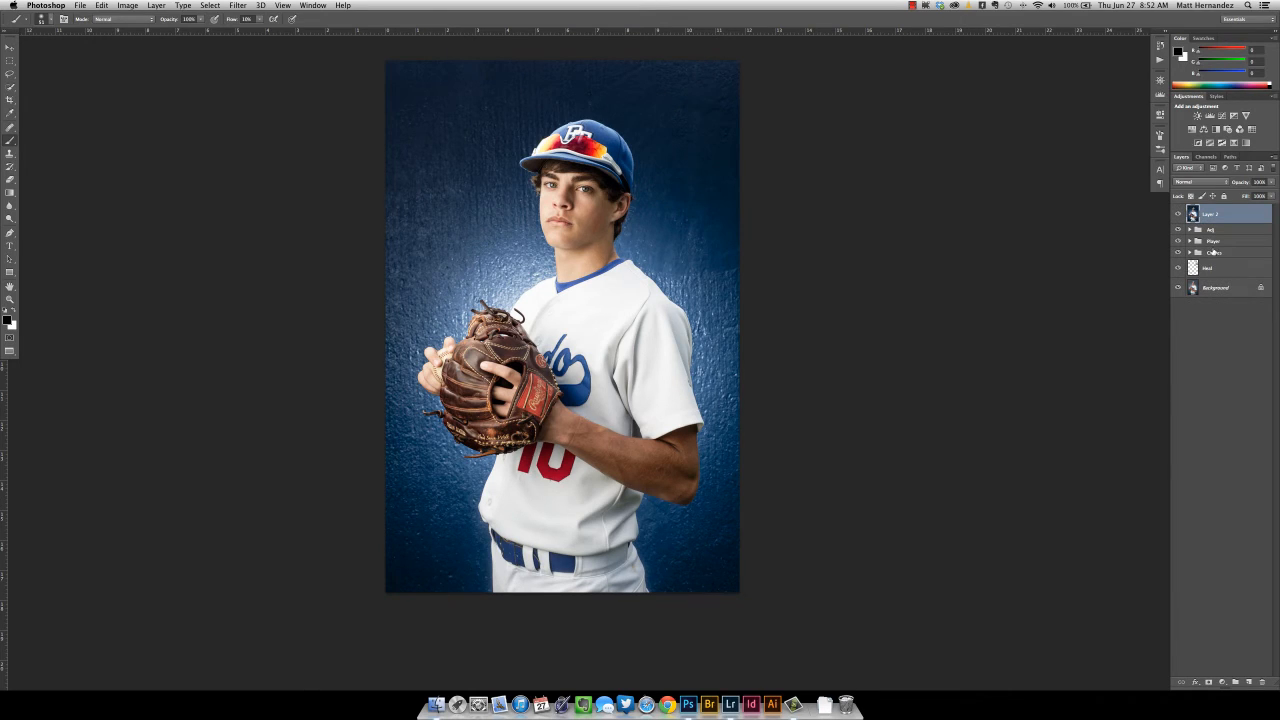
key("super+j")
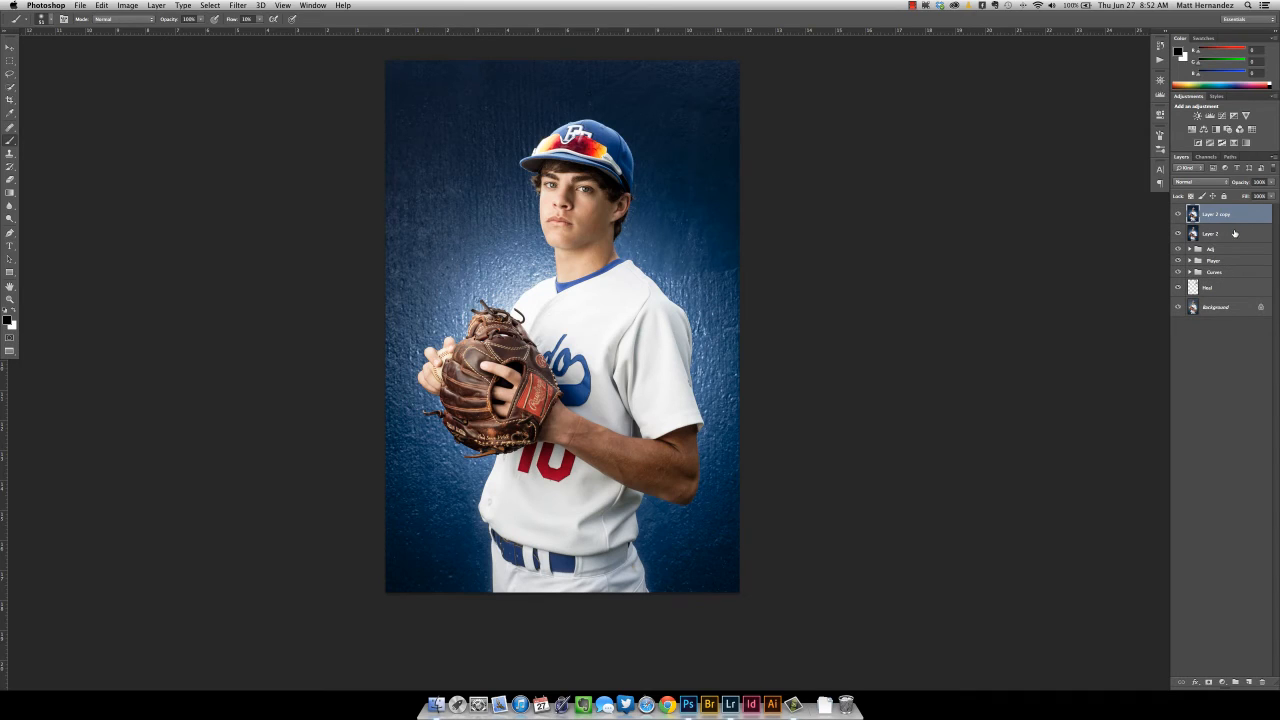
Step: Group the two merged layers as Sharpen and select the lower layer inside the expanded group
left_click(1229, 235, "shift")
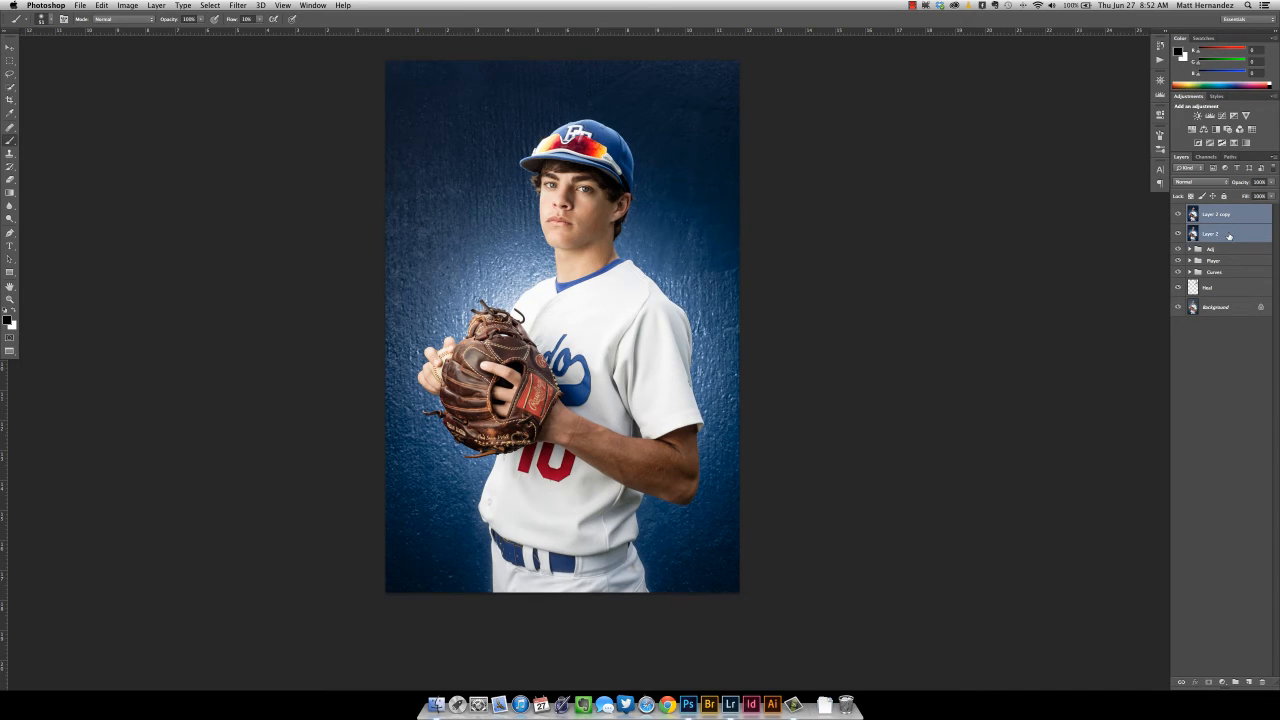
key("super+g")
double_click(1215, 211)
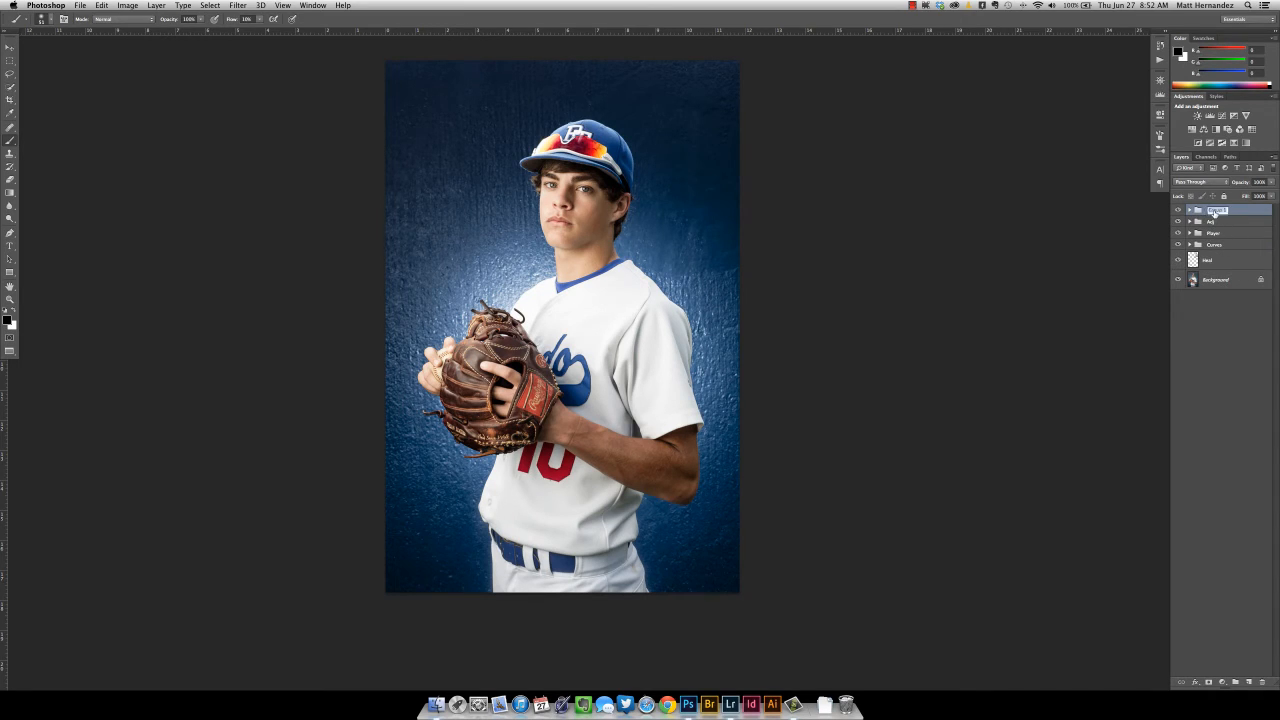
type("Gl")
type("arpen")
key("Return")
left_click(1190, 210)
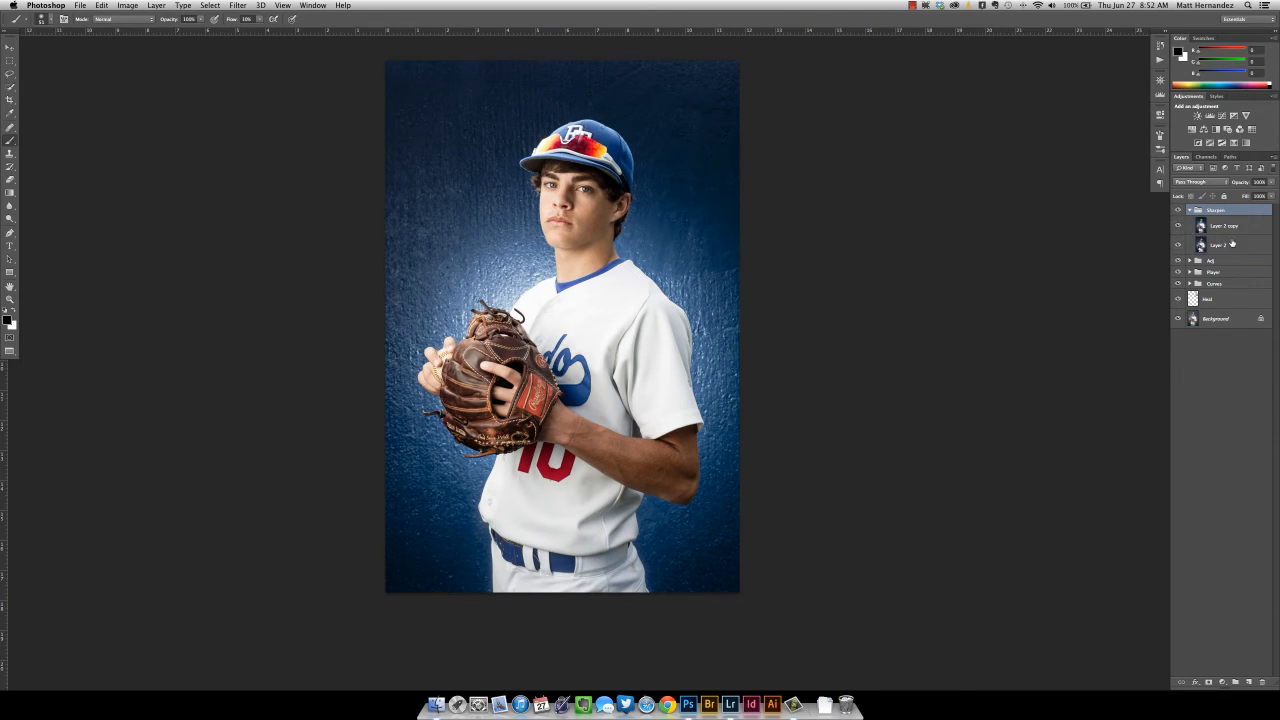
left_click(1230, 245)
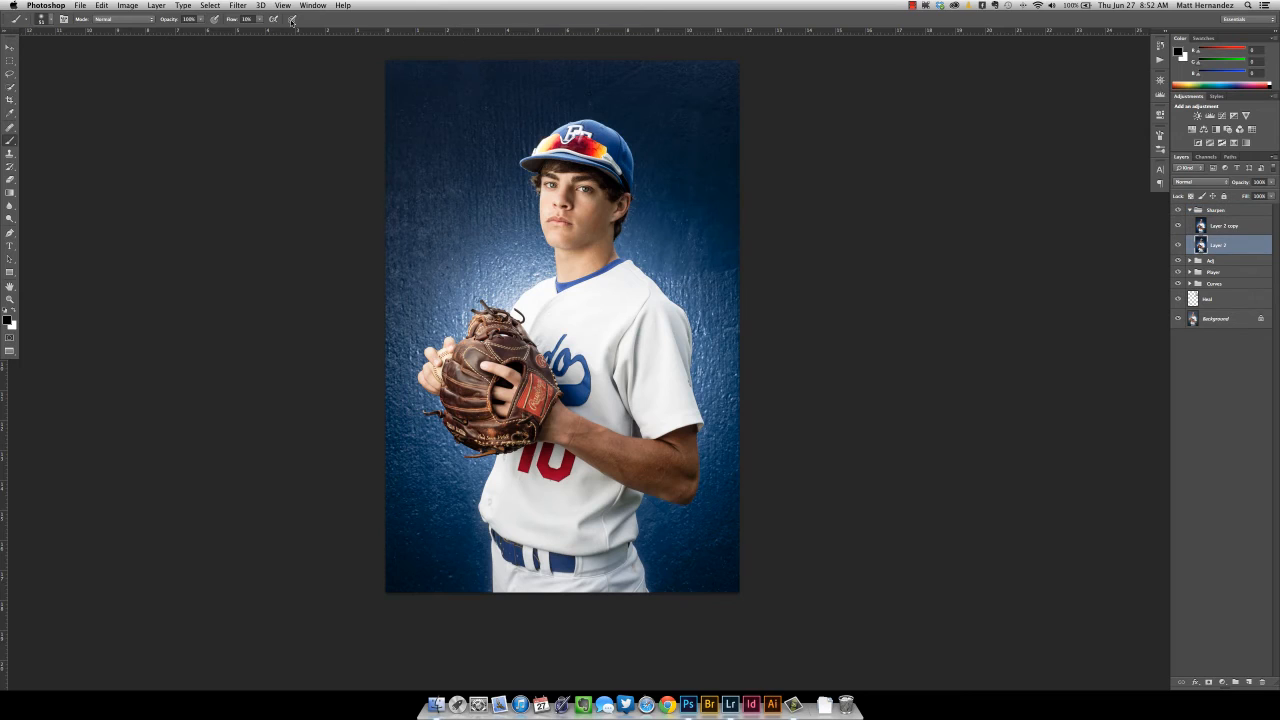
left_click(240, 6)
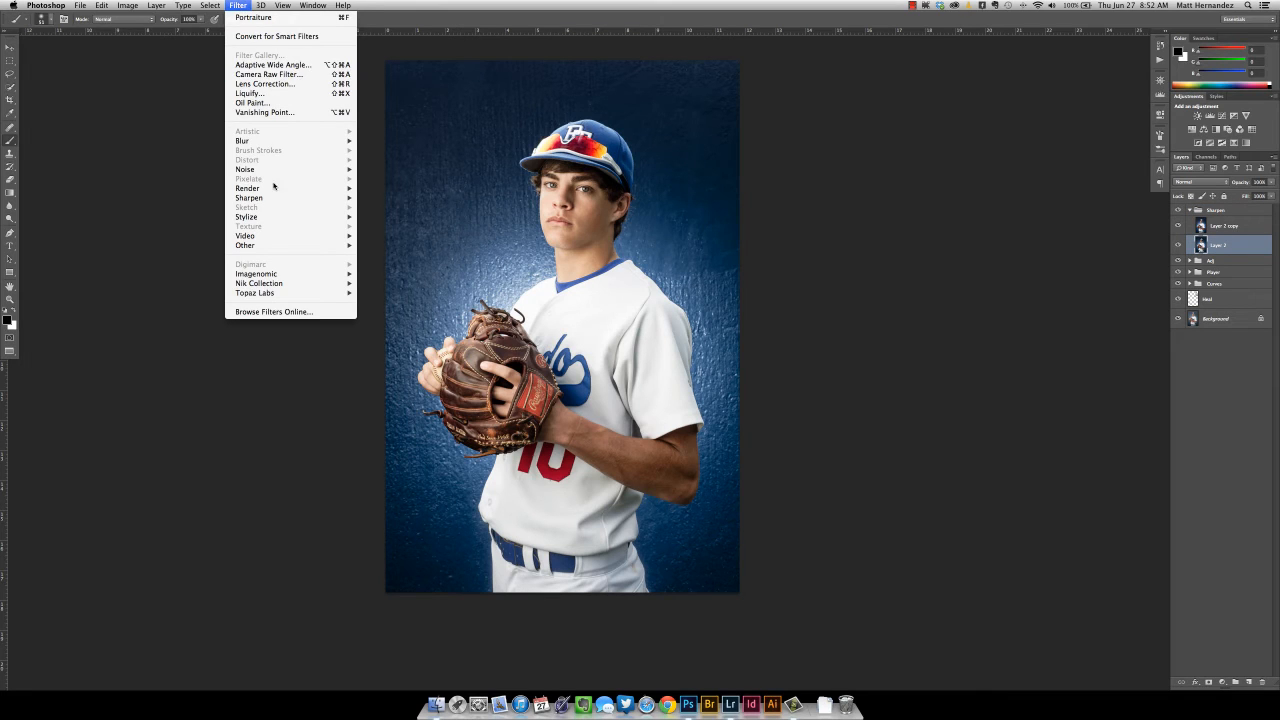
mouse_move(280, 246)
left_click(378, 255)
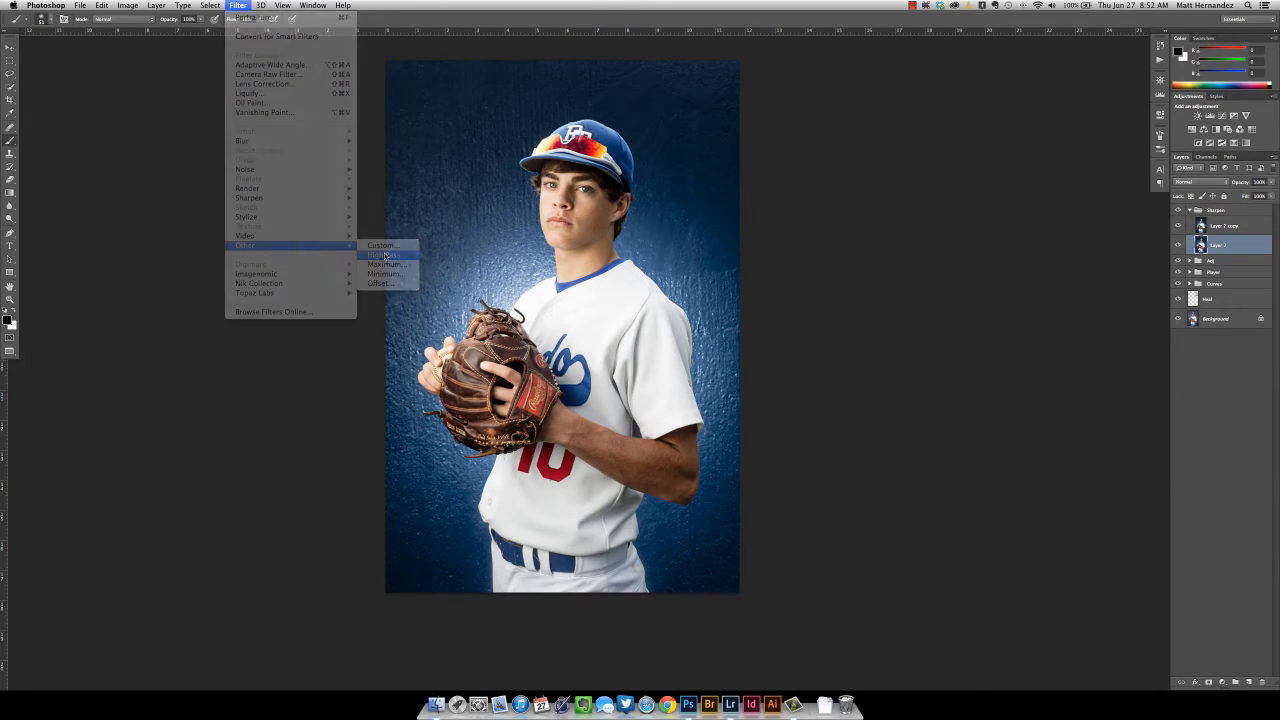
left_click_drag(411, 123, 684, 159)
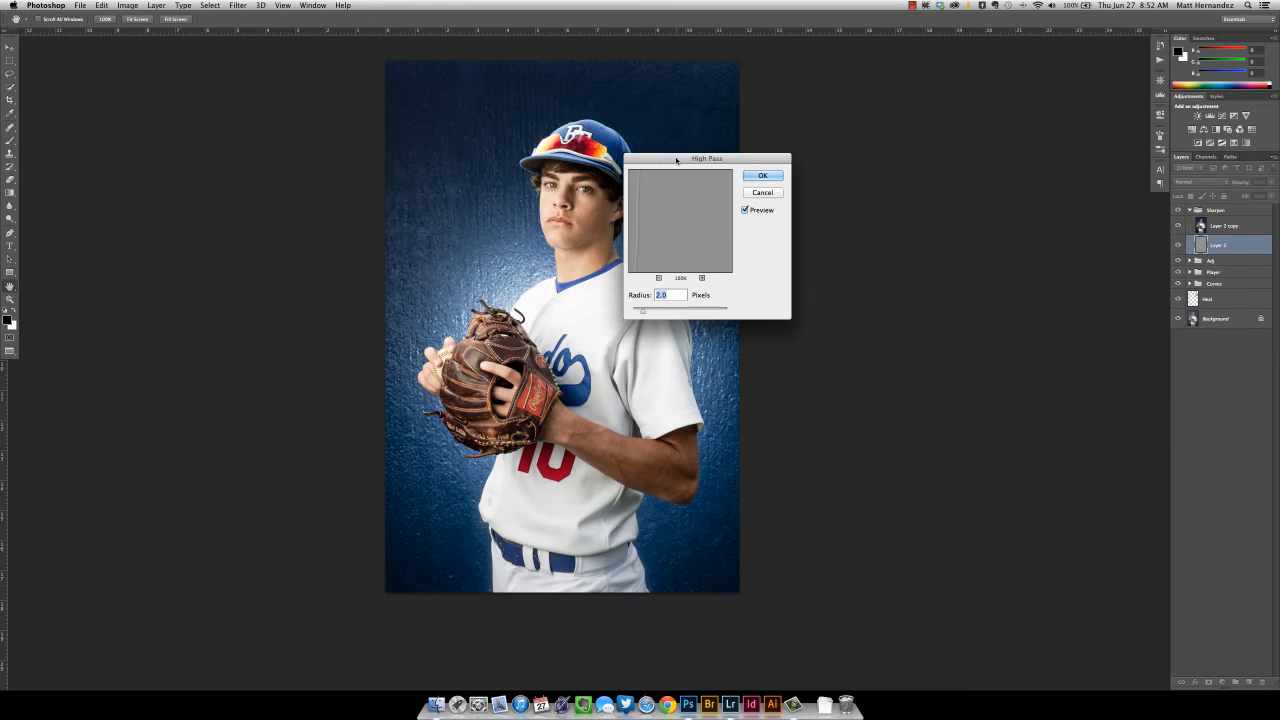
left_click(766, 193)
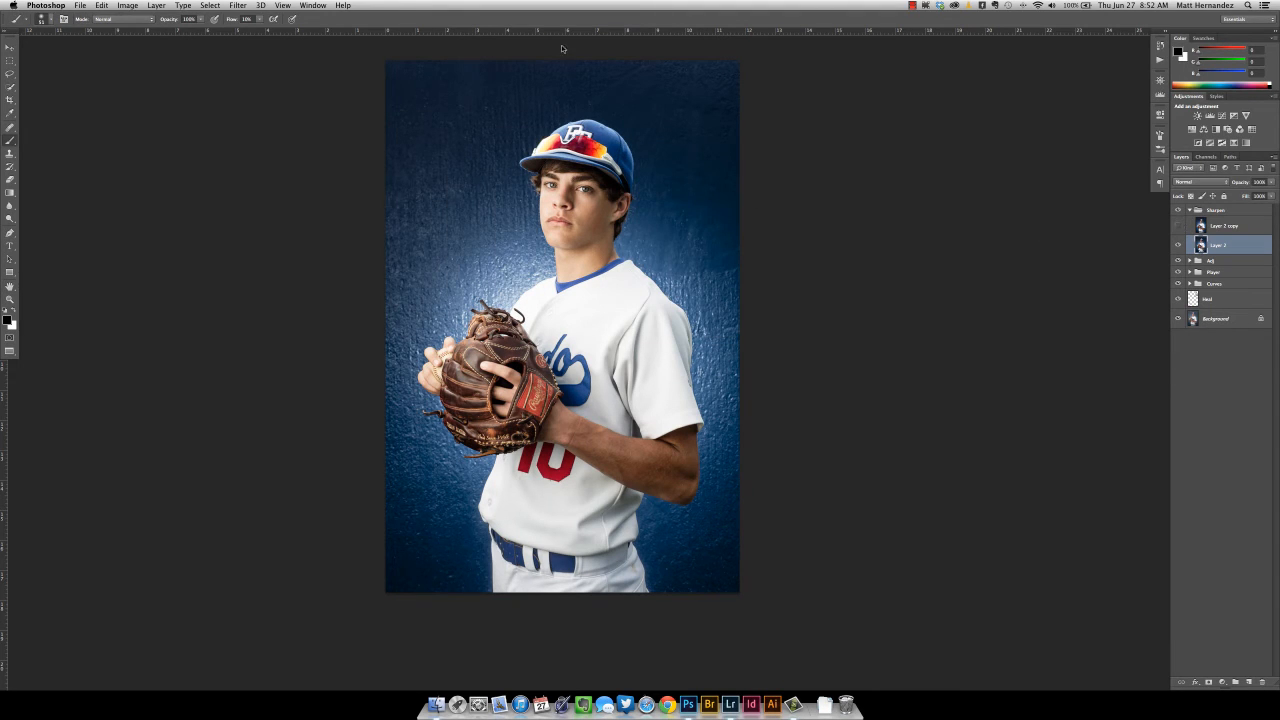
Step: With the upper merged copy hidden, apply a High Pass filter with a 2.0-pixel radius to the lower layer in Sharpen
left_click(237, 5)
mouse_move(282, 248)
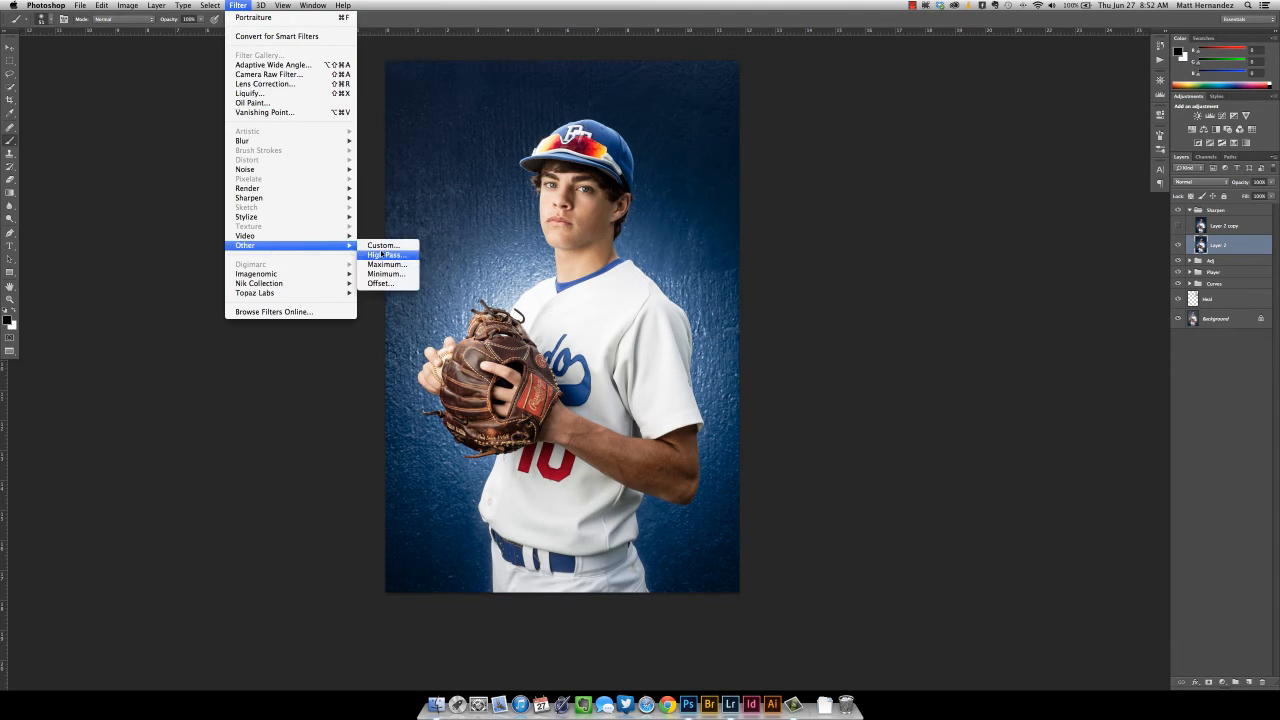
left_click(410, 256)
left_click_drag(696, 163, 732, 165)
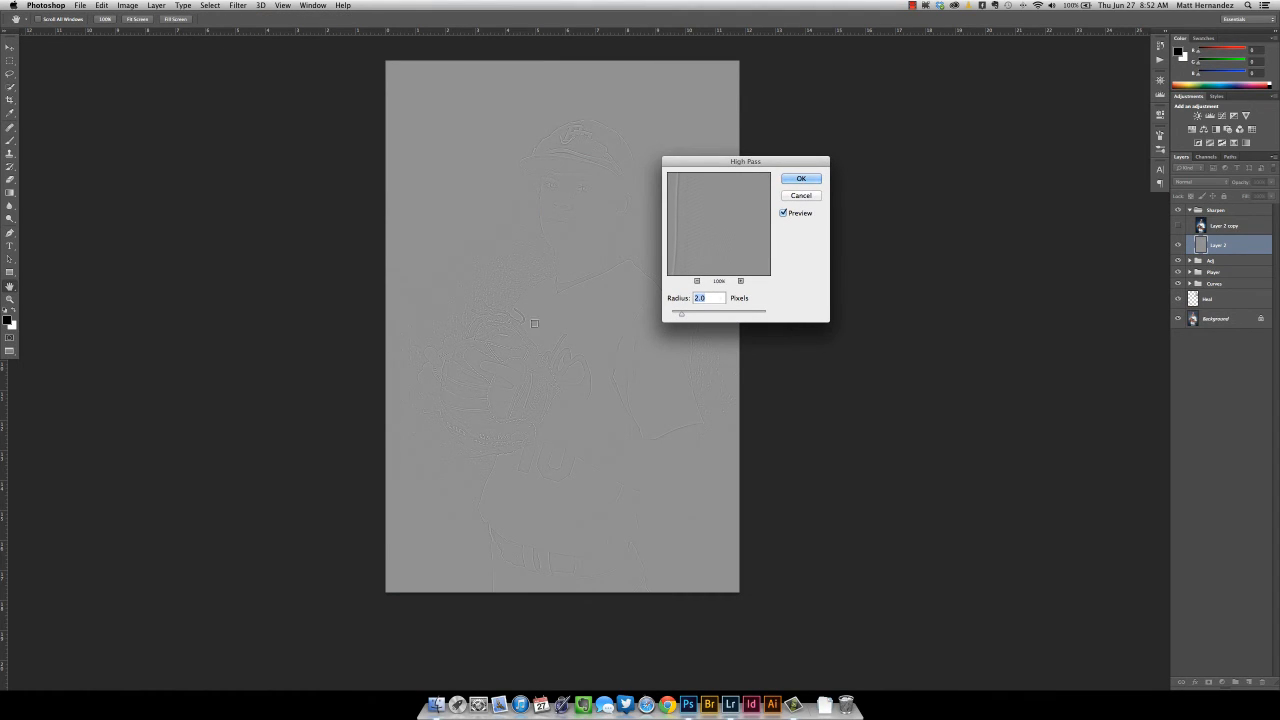
left_click(803, 178)
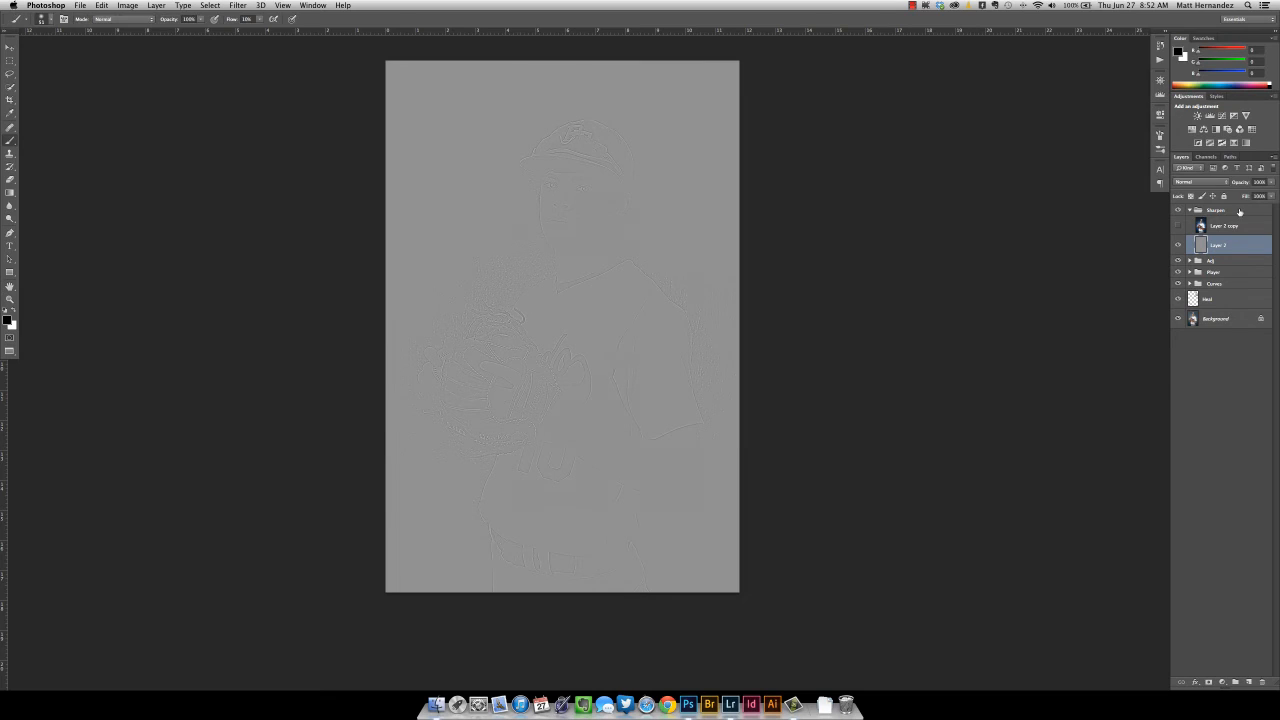
Step: Set the lower High Pass layer in Sharpen to Overlay and compare the portrait with that layer hidden and shown
left_click(1212, 184)
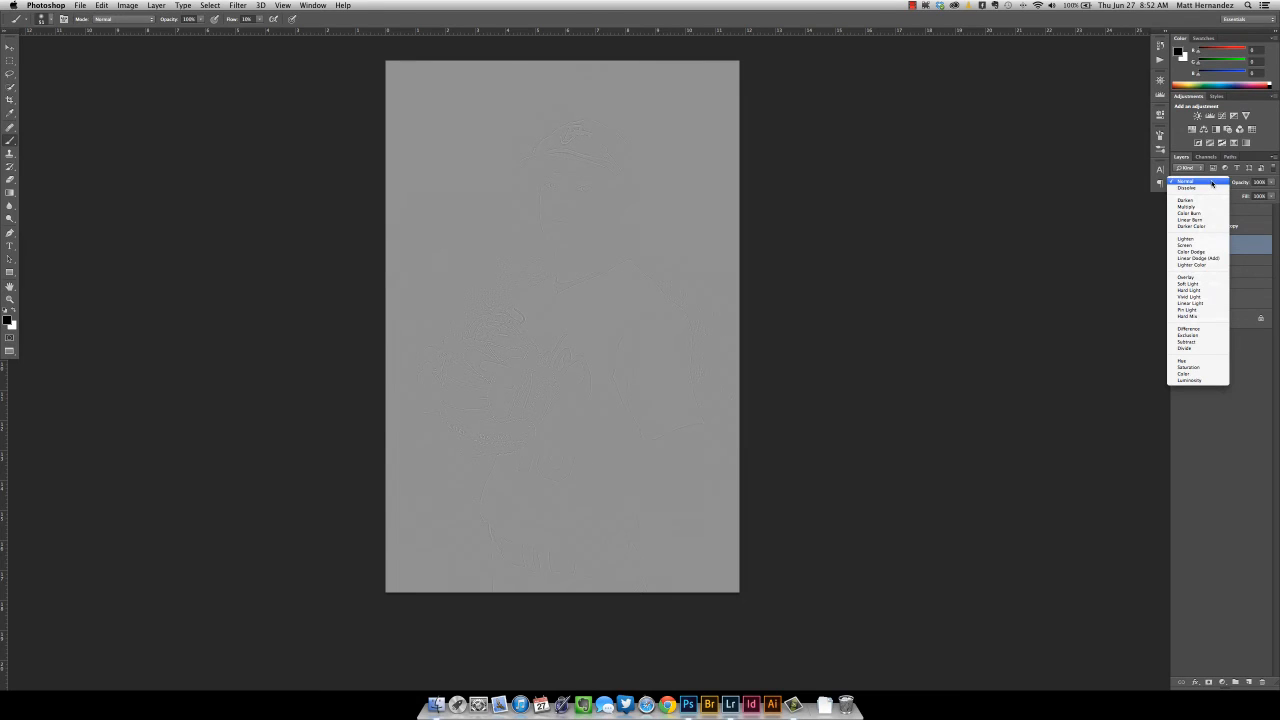
left_click(1199, 277)
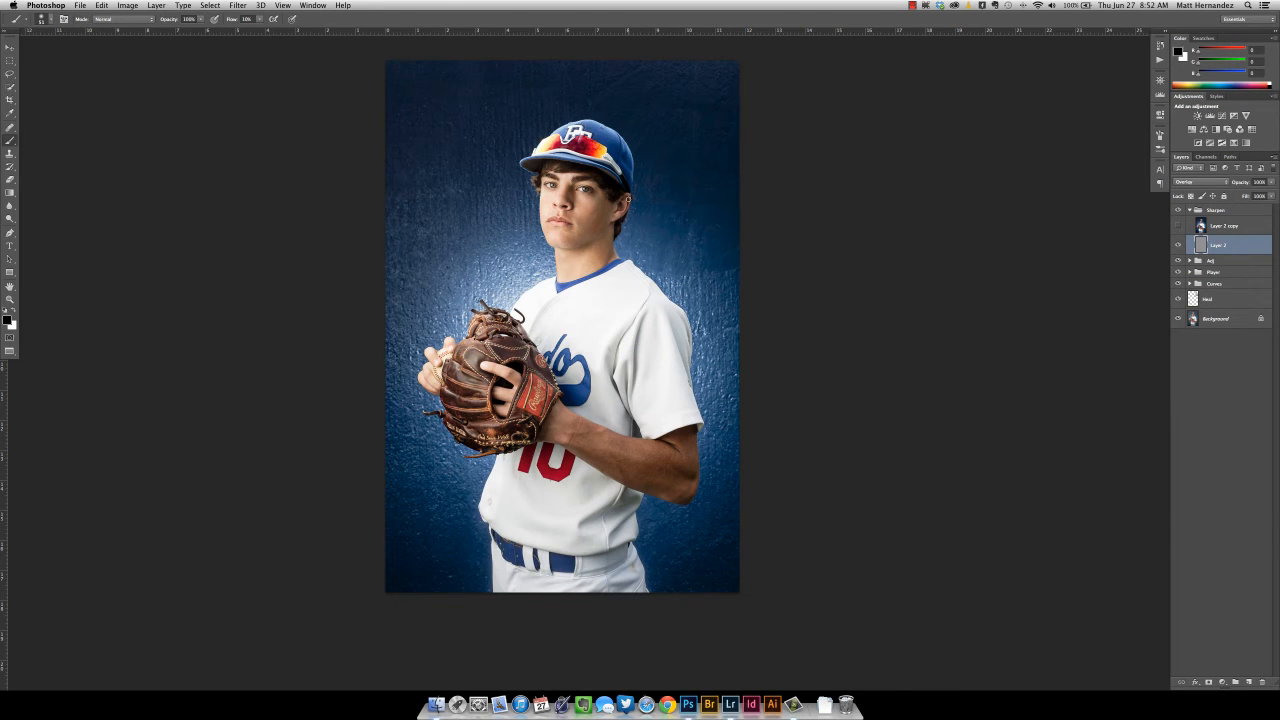
key("z")
left_click(592, 178)
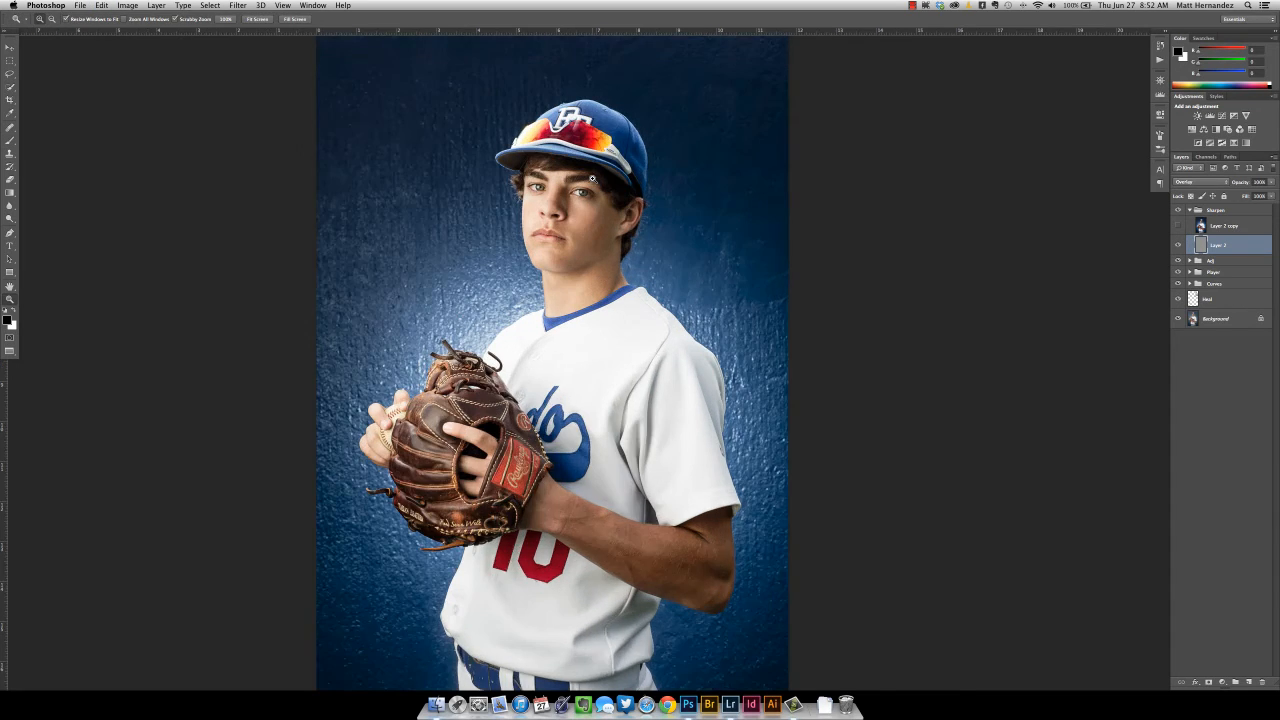
left_click(1177, 246)
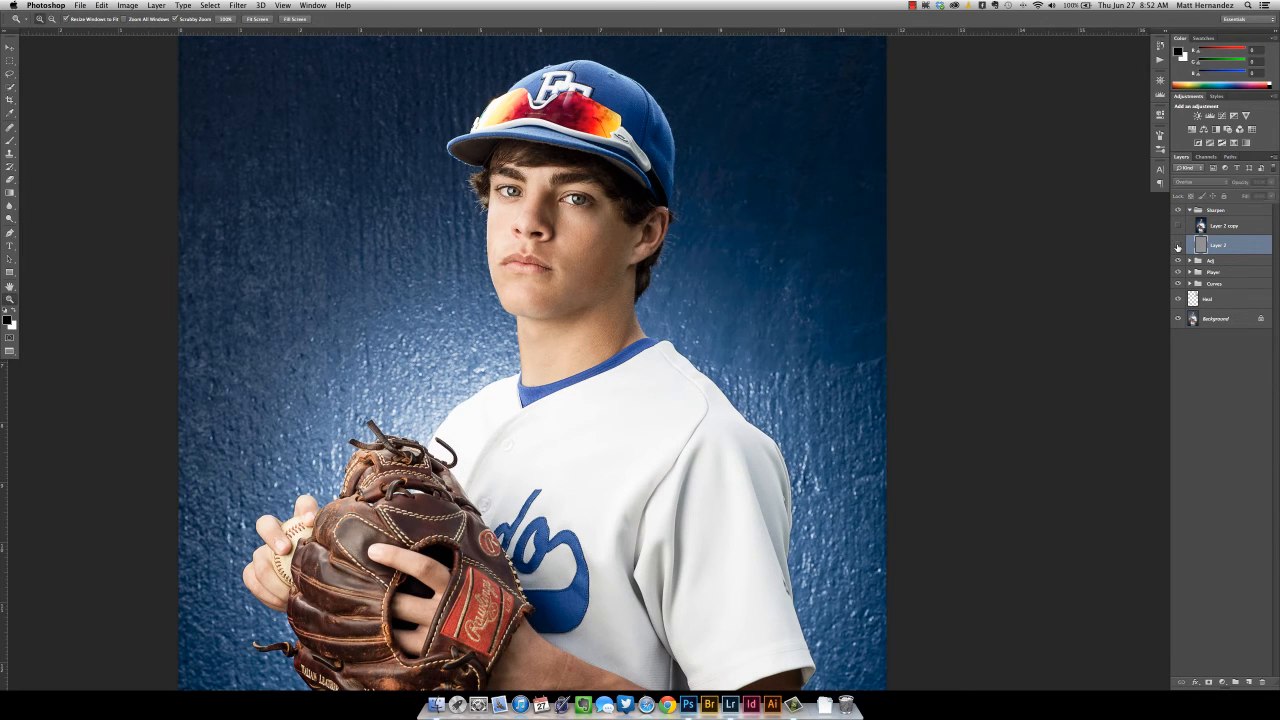
left_click(1177, 246)
left_click(1177, 246)
left_click(1177, 246)
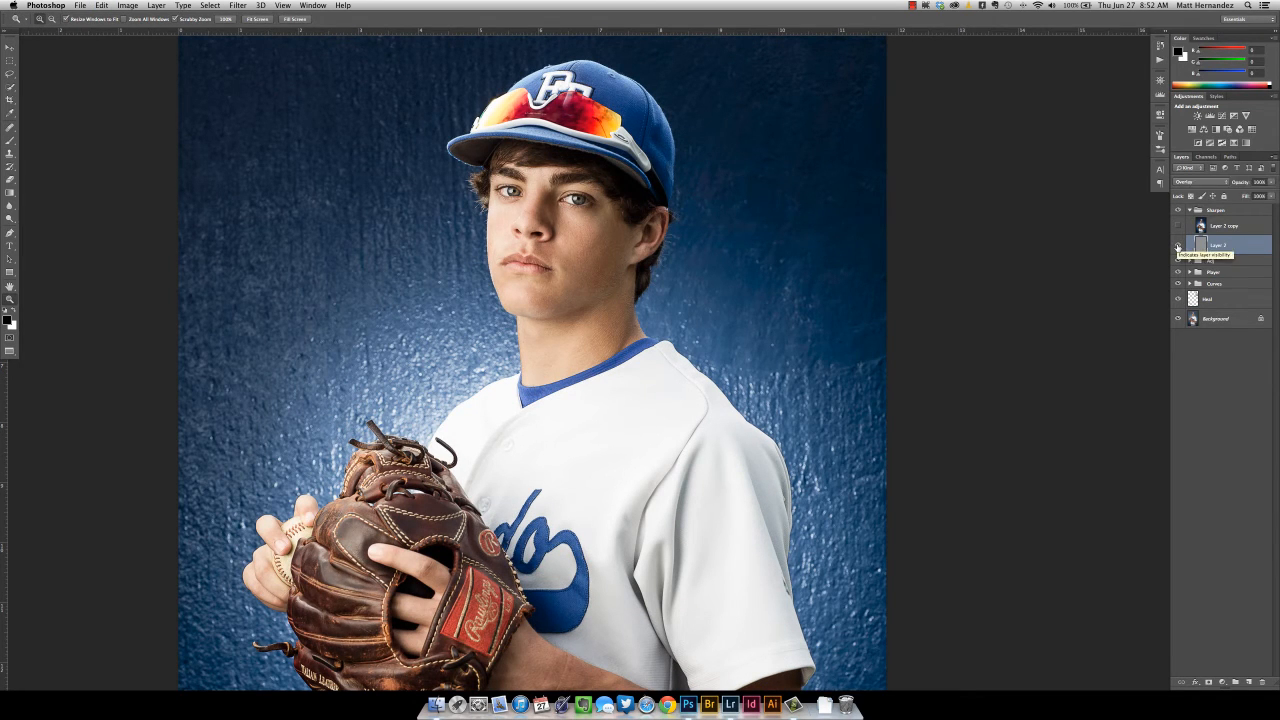
Step: Show the upper merged copy in Sharpen and apply a High Pass filter with a 10-pixel radius to it
left_click(1178, 226)
left_click(1202, 226)
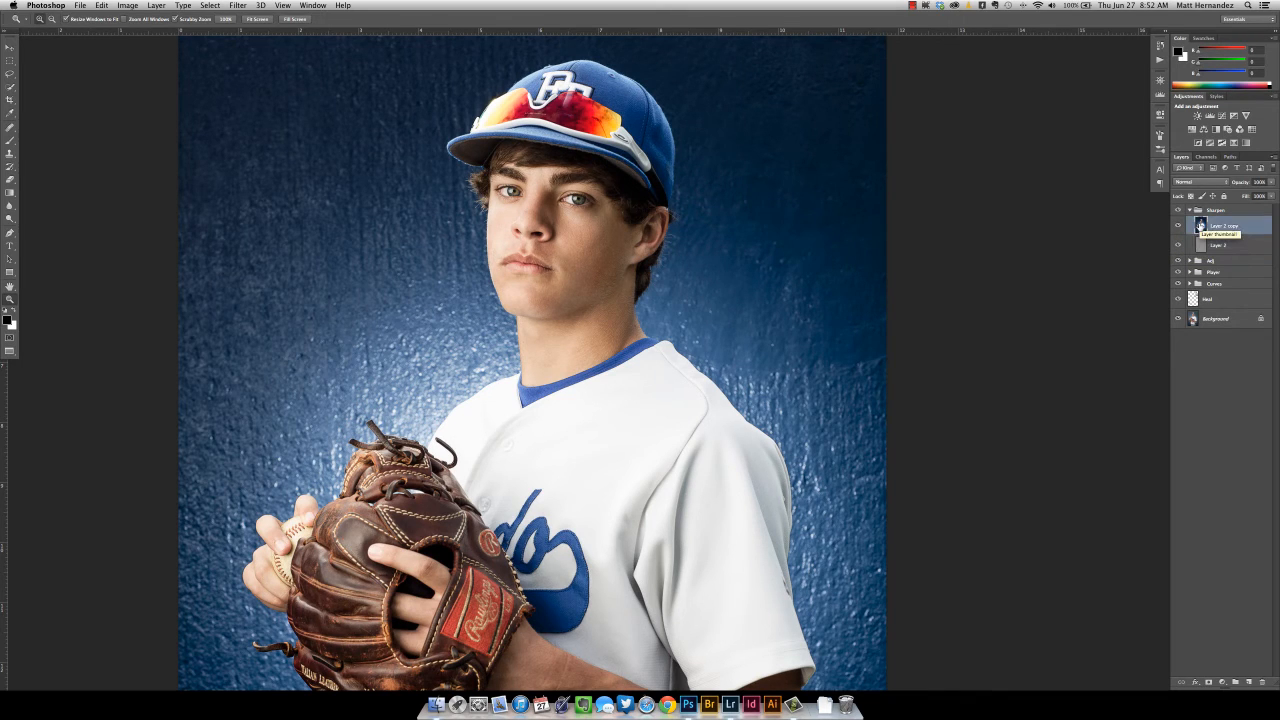
left_click(238, 5)
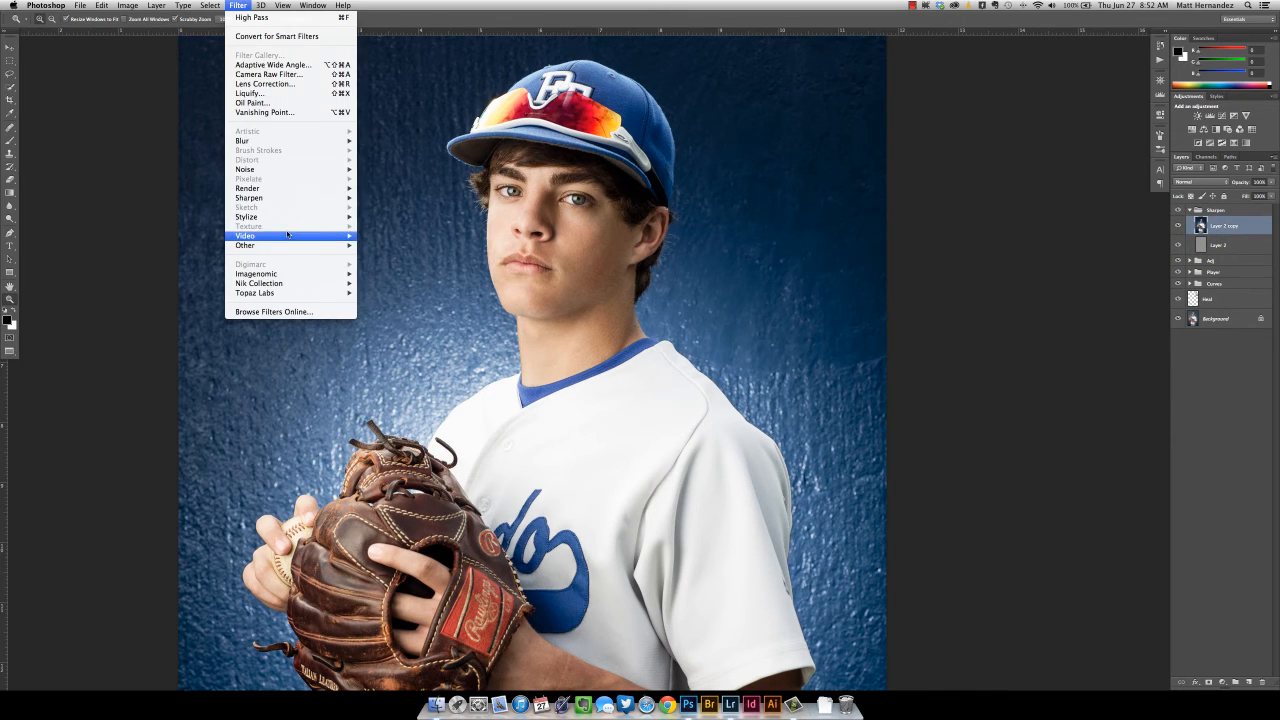
mouse_move(304, 245)
left_click(386, 255)
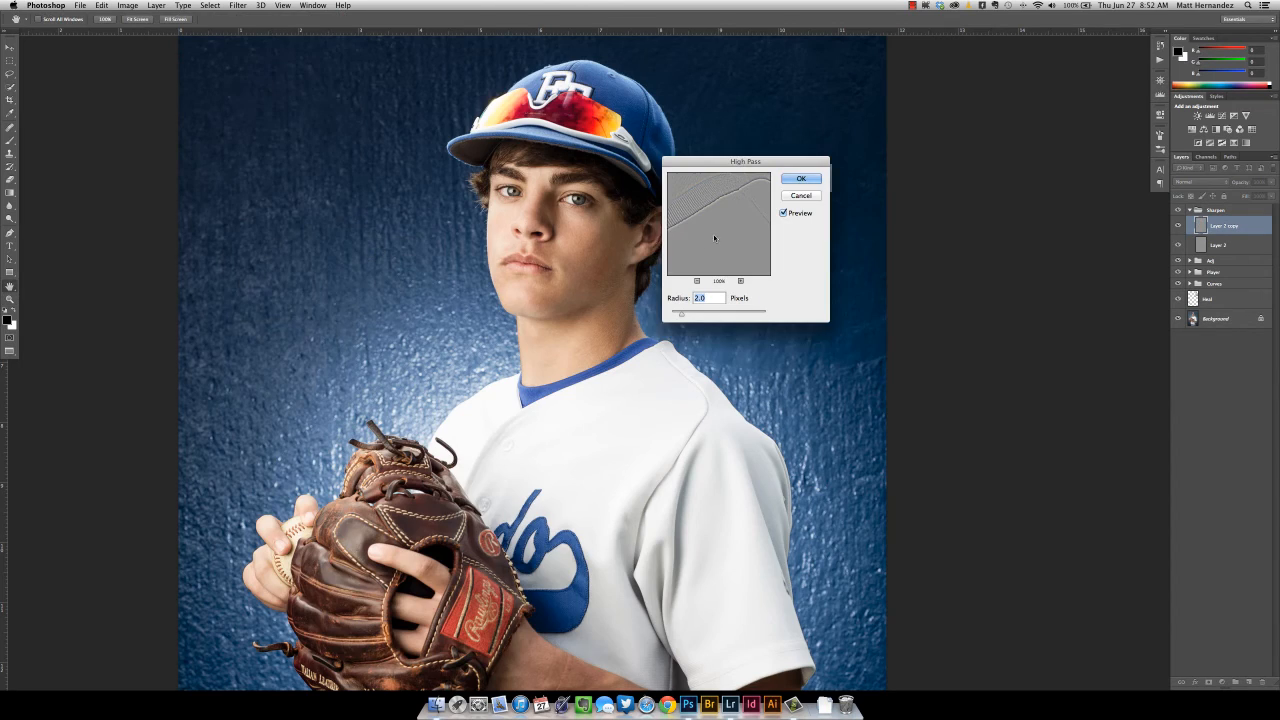
type("10")
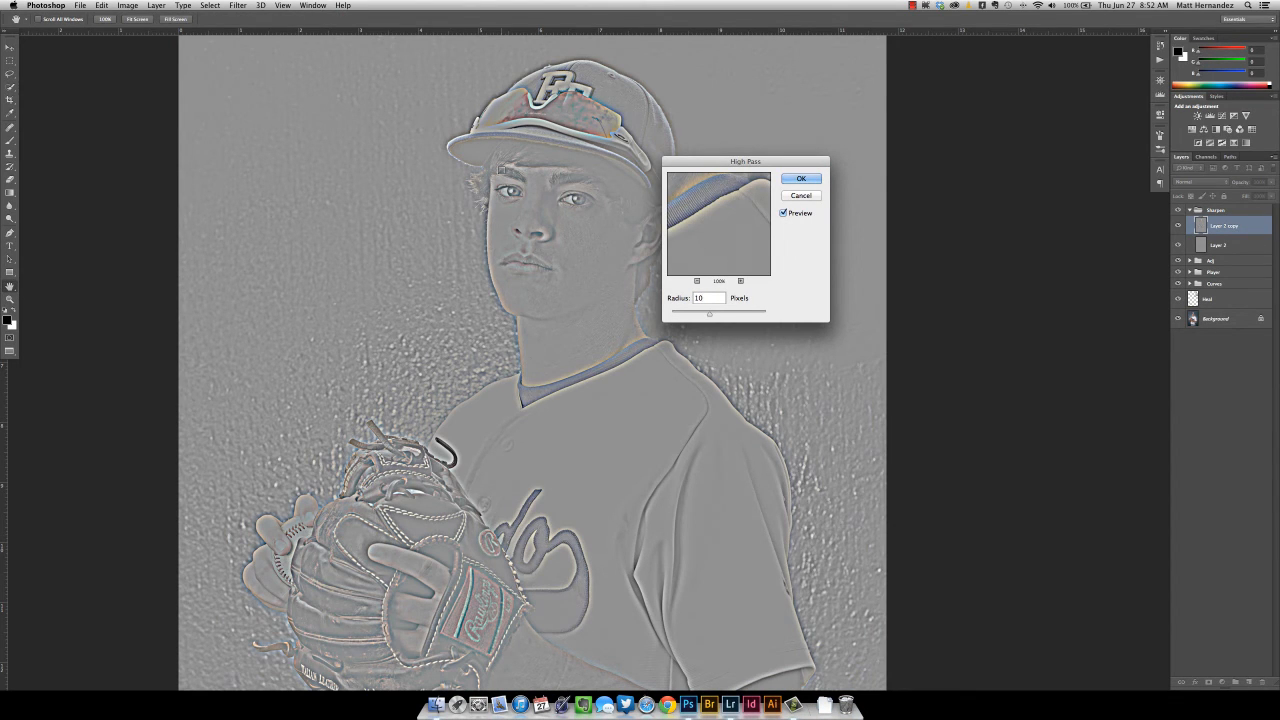
key("Return")
Step: Set the upper High Pass layer's blend mode to Soft Light
key("z")
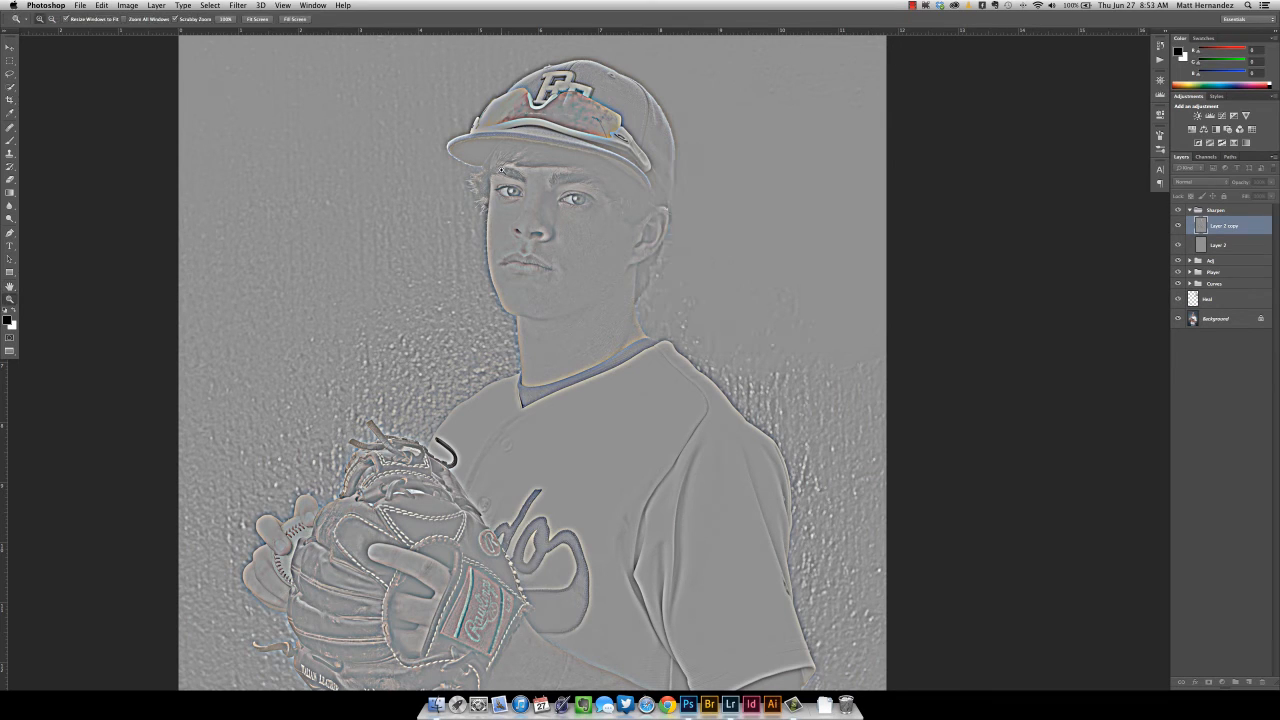
left_click(1210, 182)
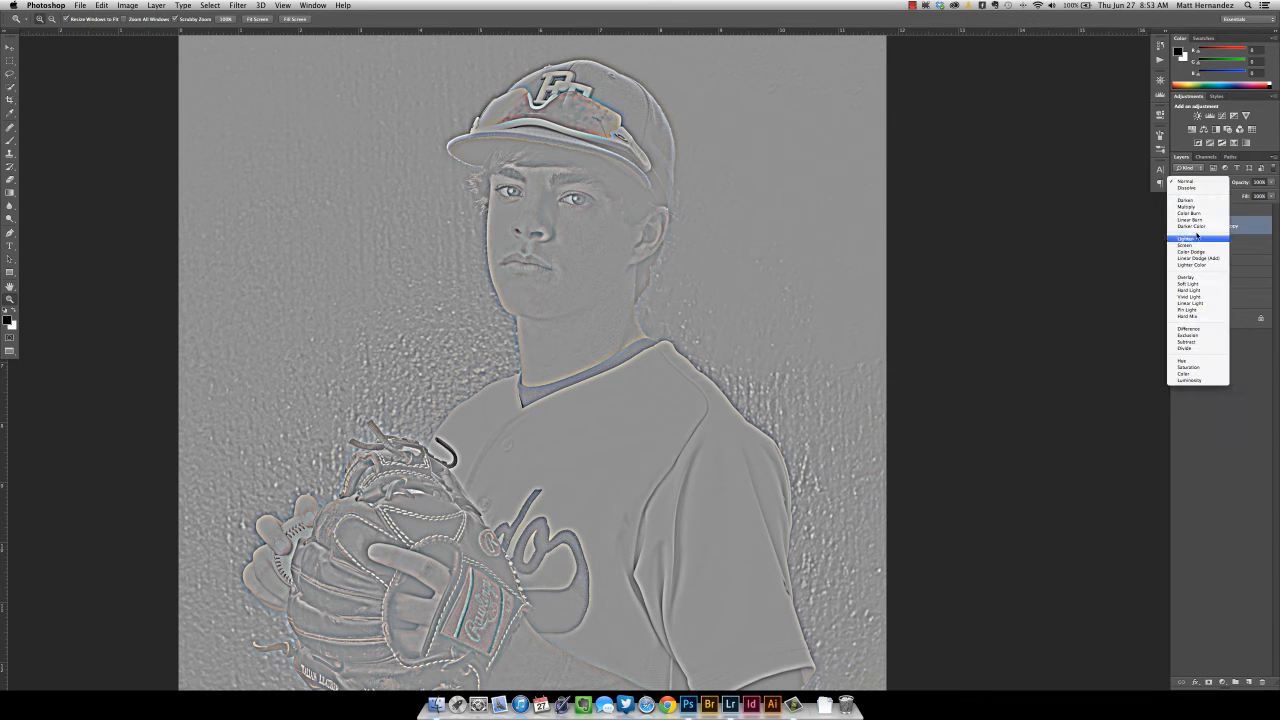
key("Escape")
left_click(1196, 288)
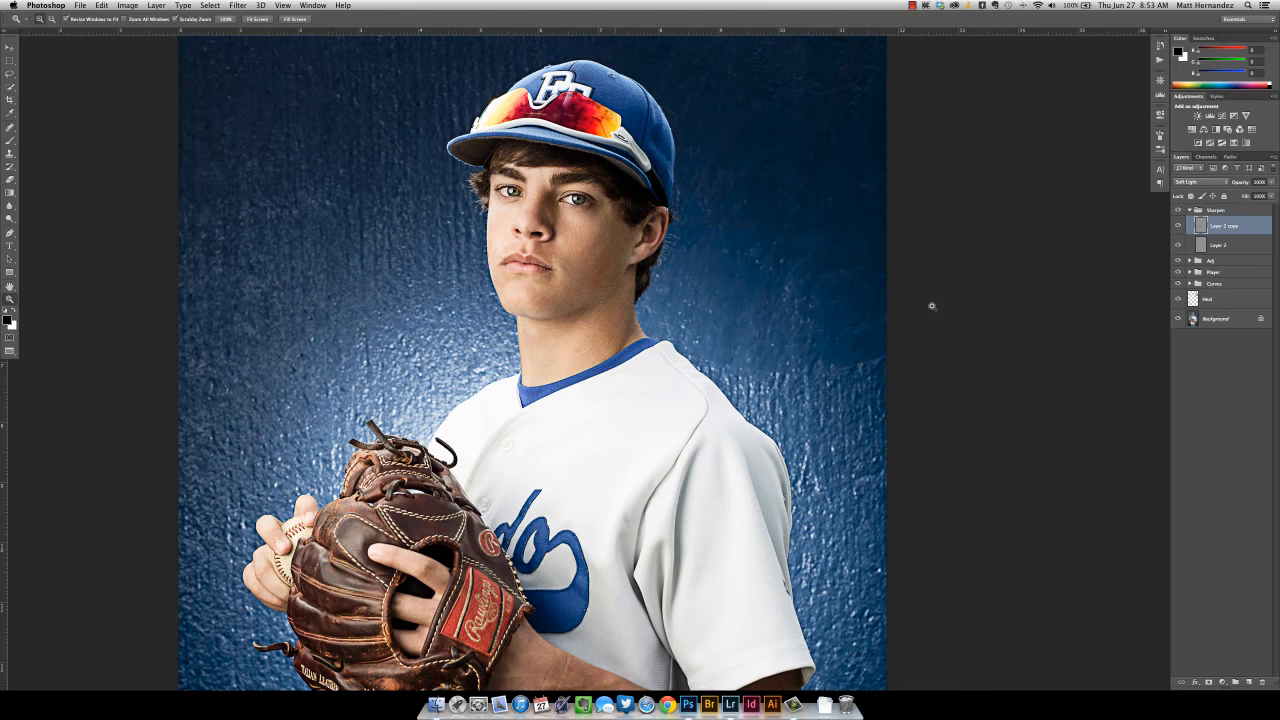
key("super+minus")
key("super+minus")
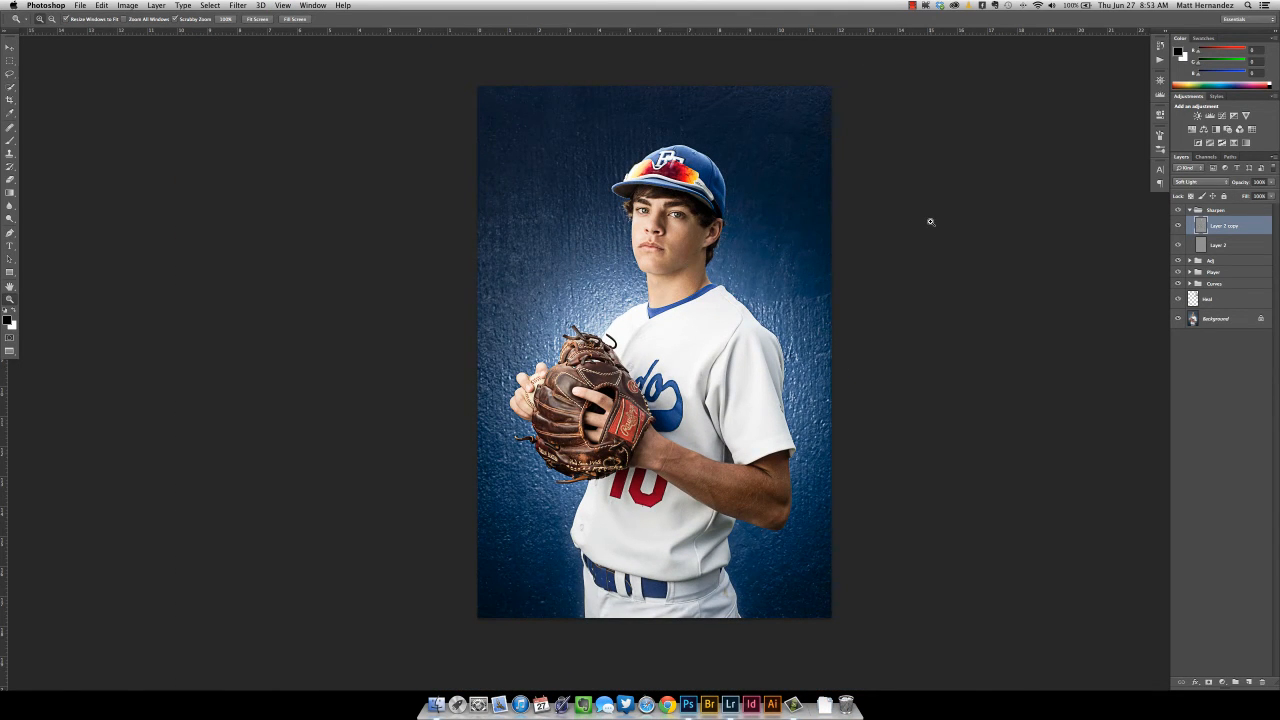
Step: Compare the portrait up close with the Sharpen group hidden and shown
left_click(684, 265)
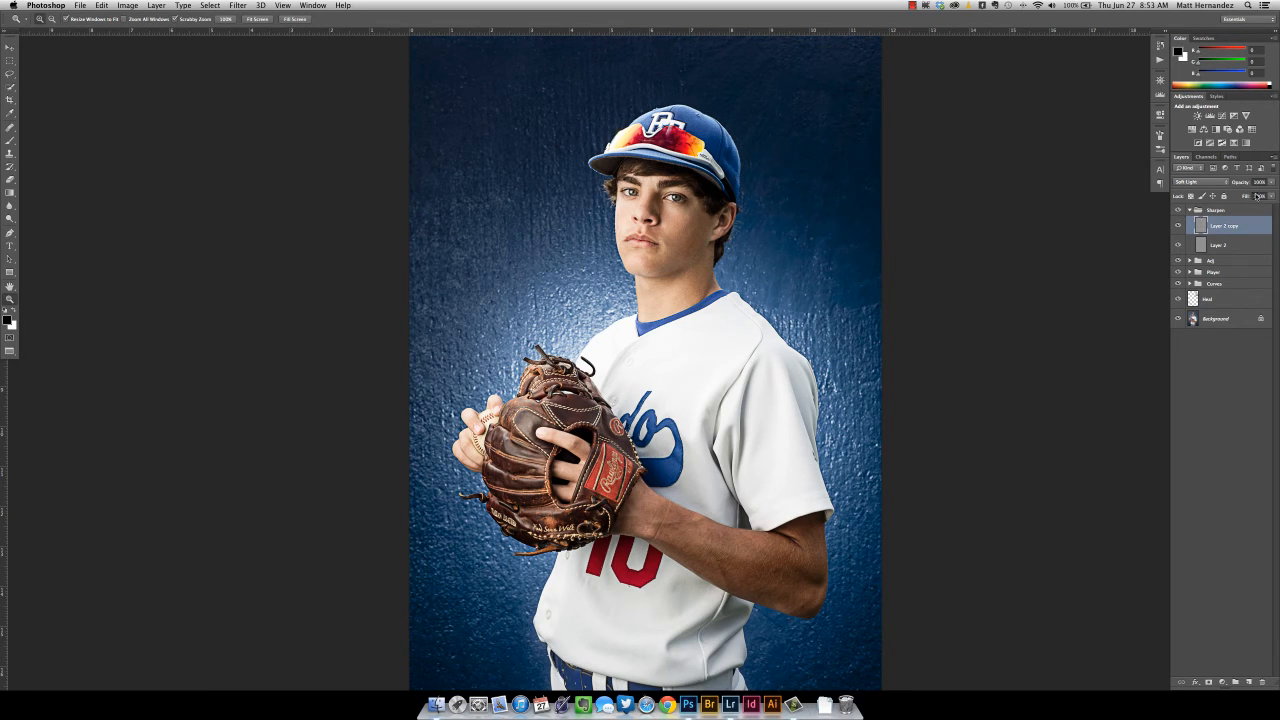
left_click(1178, 211)
left_click(1178, 211)
left_click(787, 340)
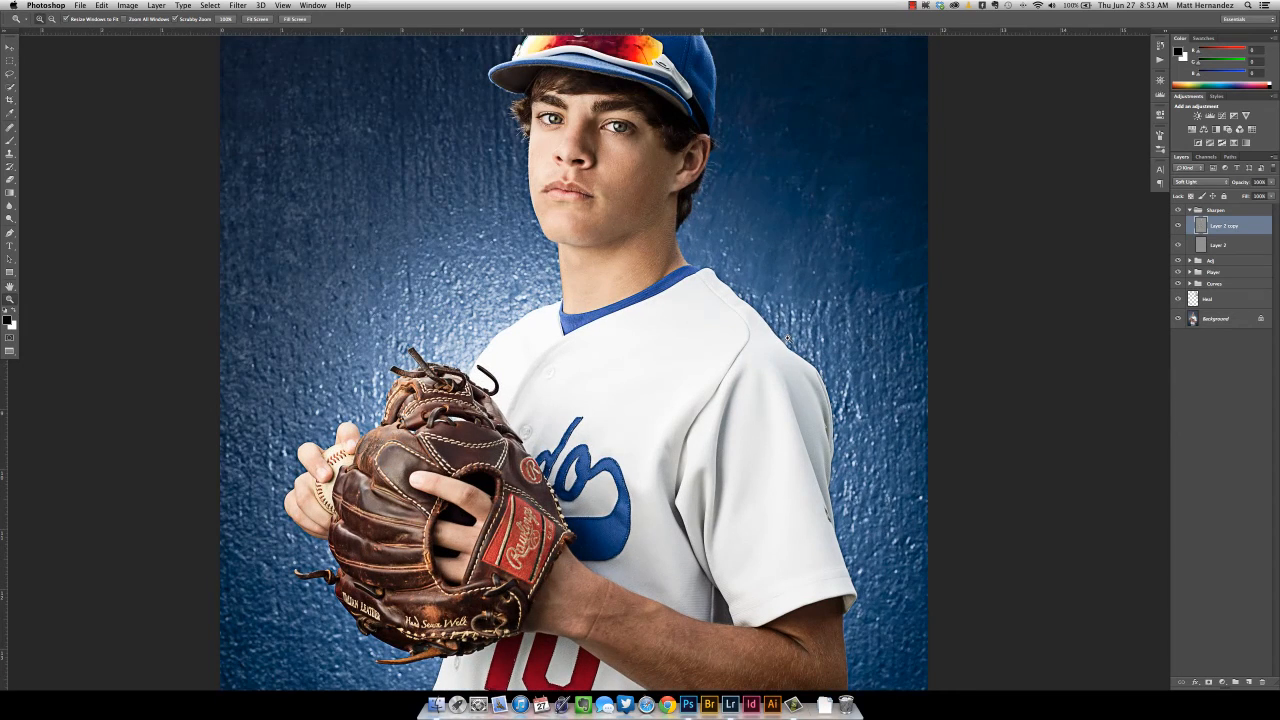
left_click(1178, 211)
left_click(1177, 212)
left_click(1177, 212)
left_click(790, 344, "alt")
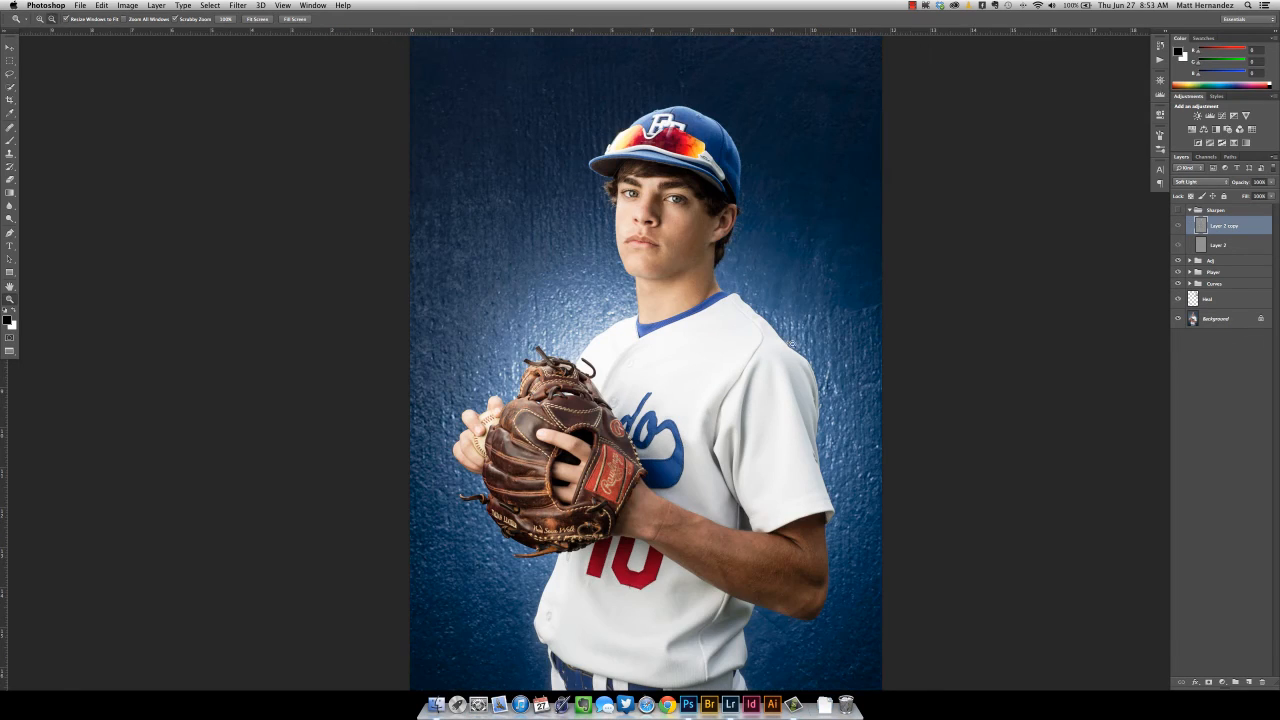
Step: Load the Cutout layer's mask as a selection and apply it as a mask on the visible, collapsed Sharpen group
left_click(1189, 272)
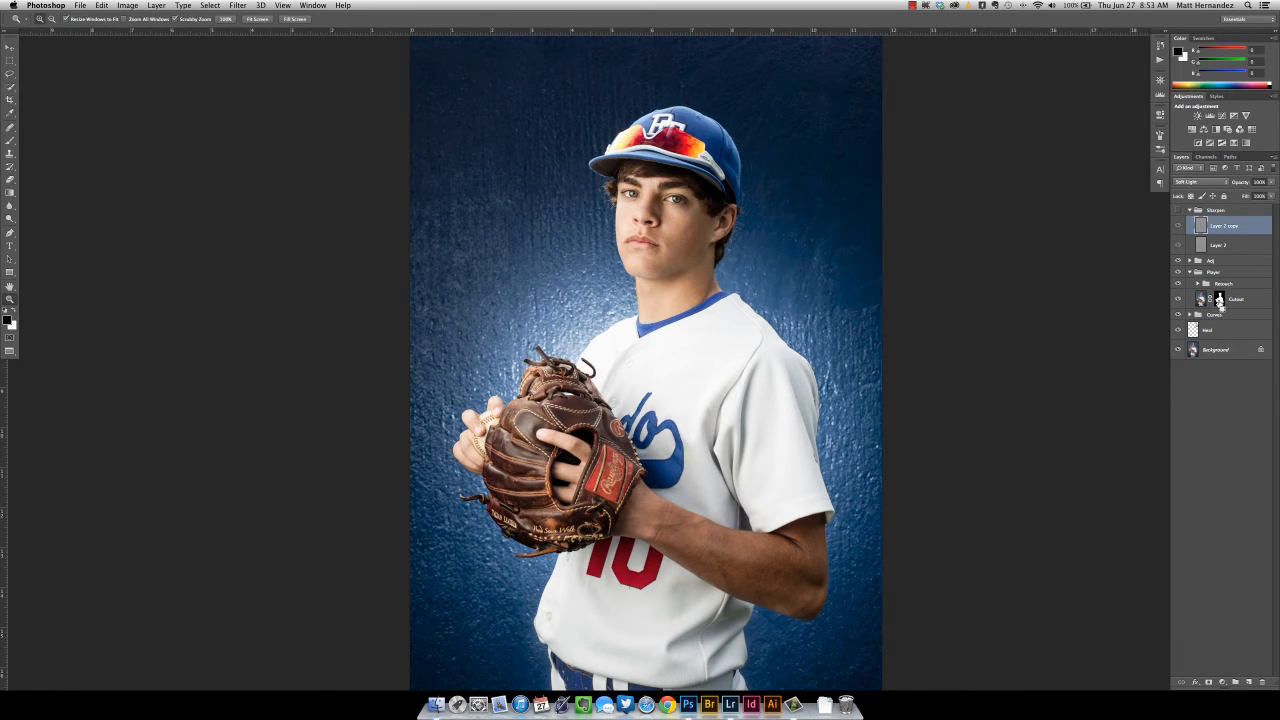
left_click(1220, 302, "super")
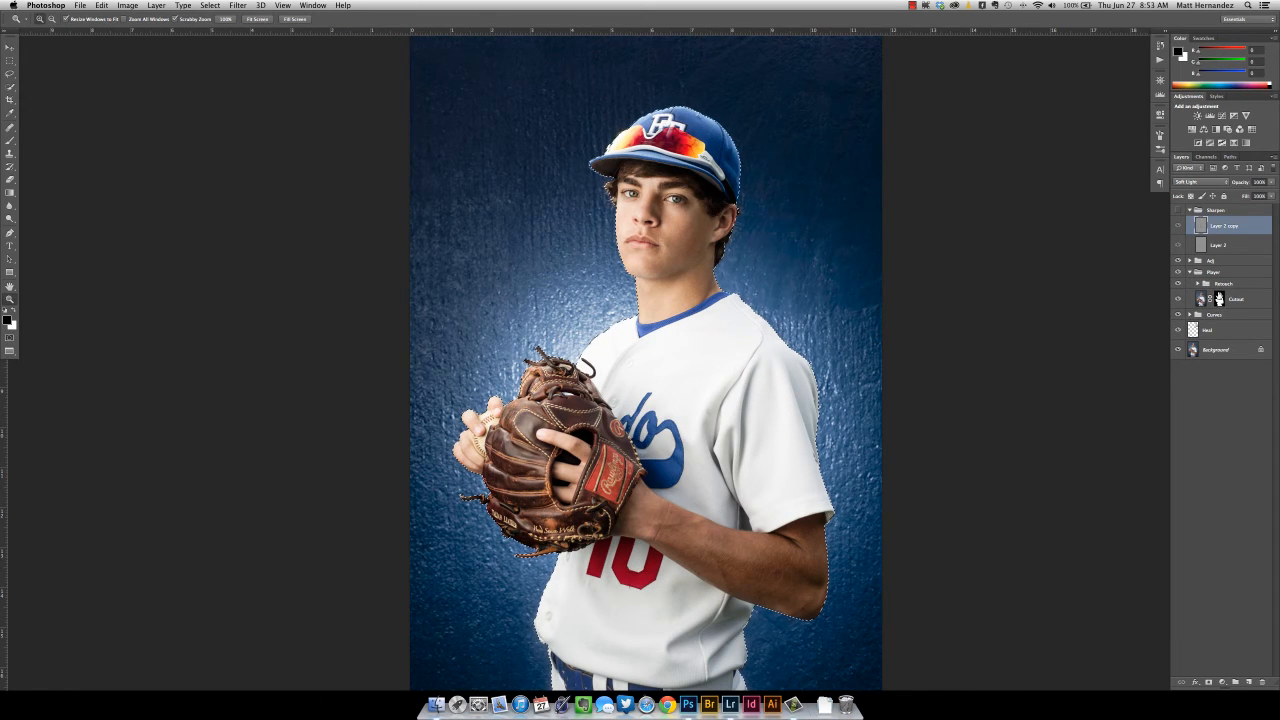
left_click(1190, 210)
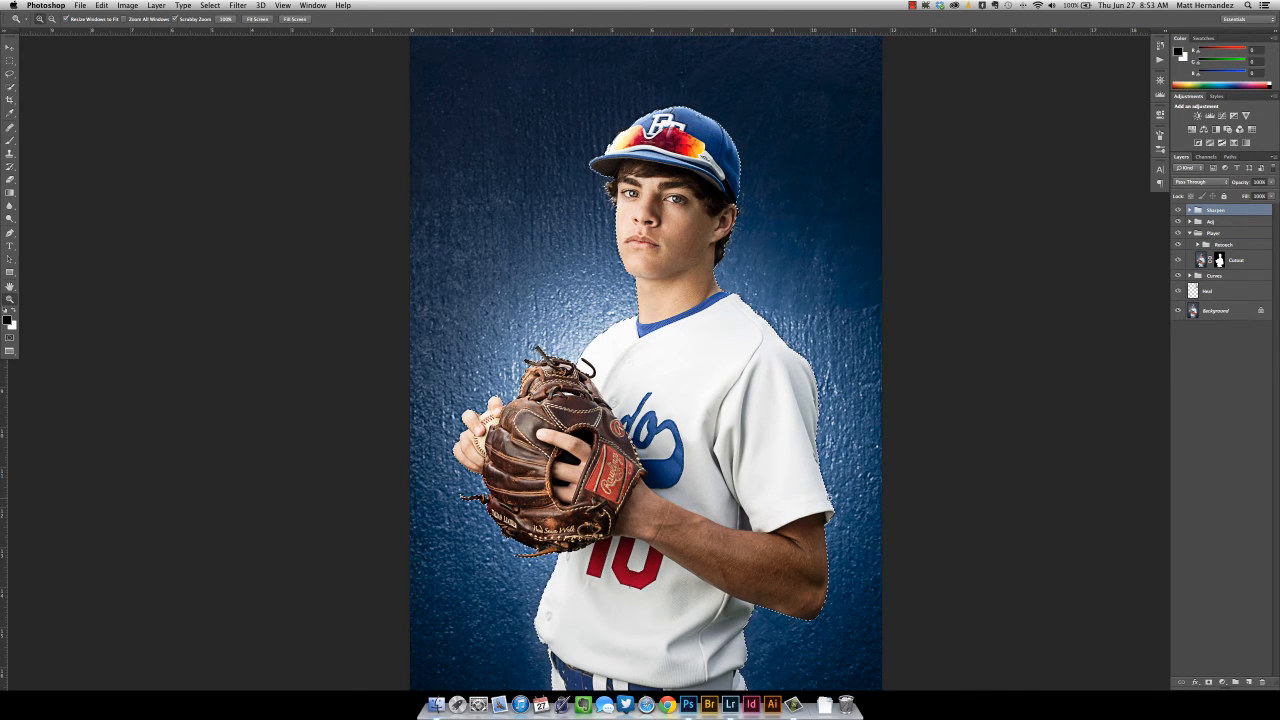
left_click(1209, 682)
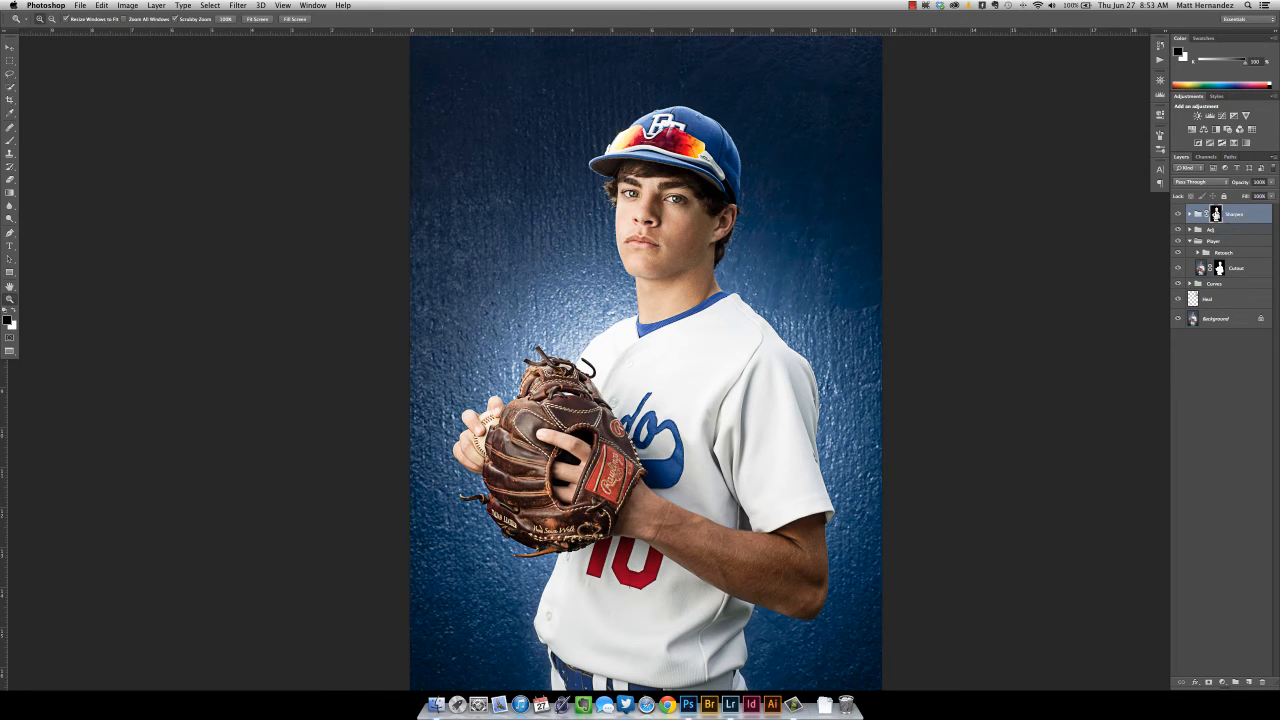
left_click(700, 278, "alt")
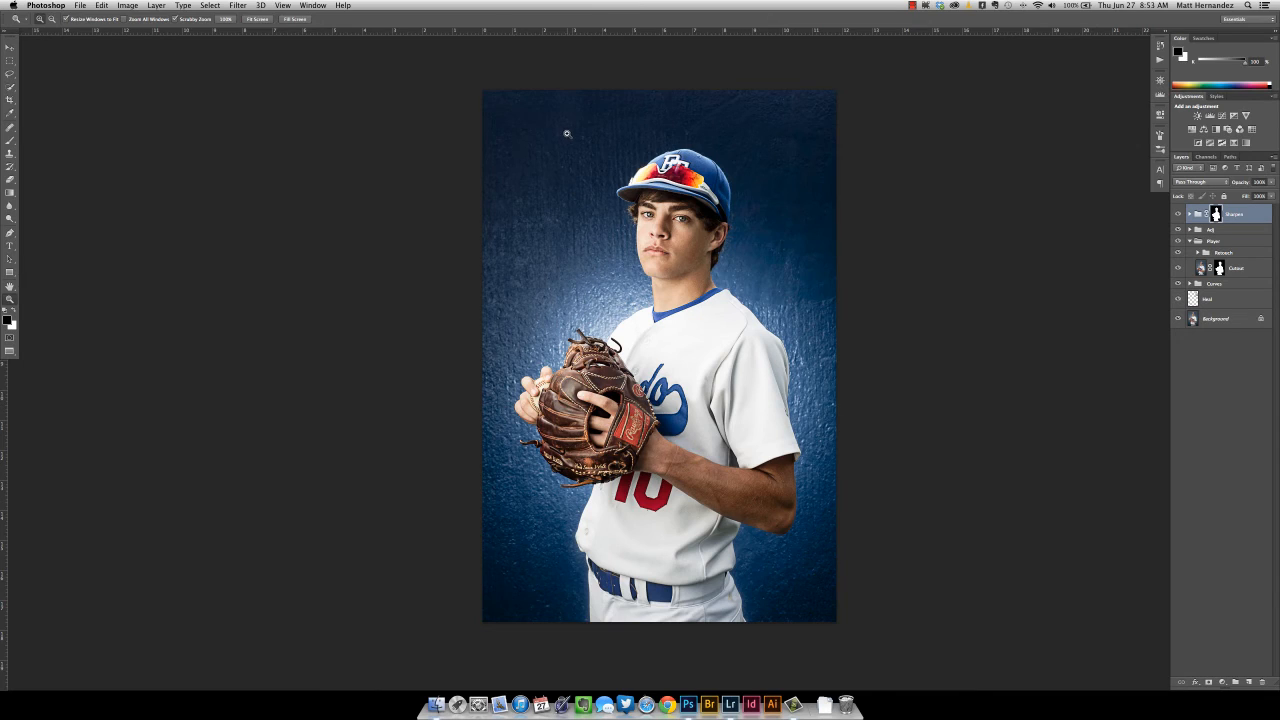
Step: Hide everything above Background, restore Heal, Curves and Player one at a time to review each stage, and inspect the Player group's contents
left_click(1189, 241)
left_click_drag(1180, 214, 1180, 270)
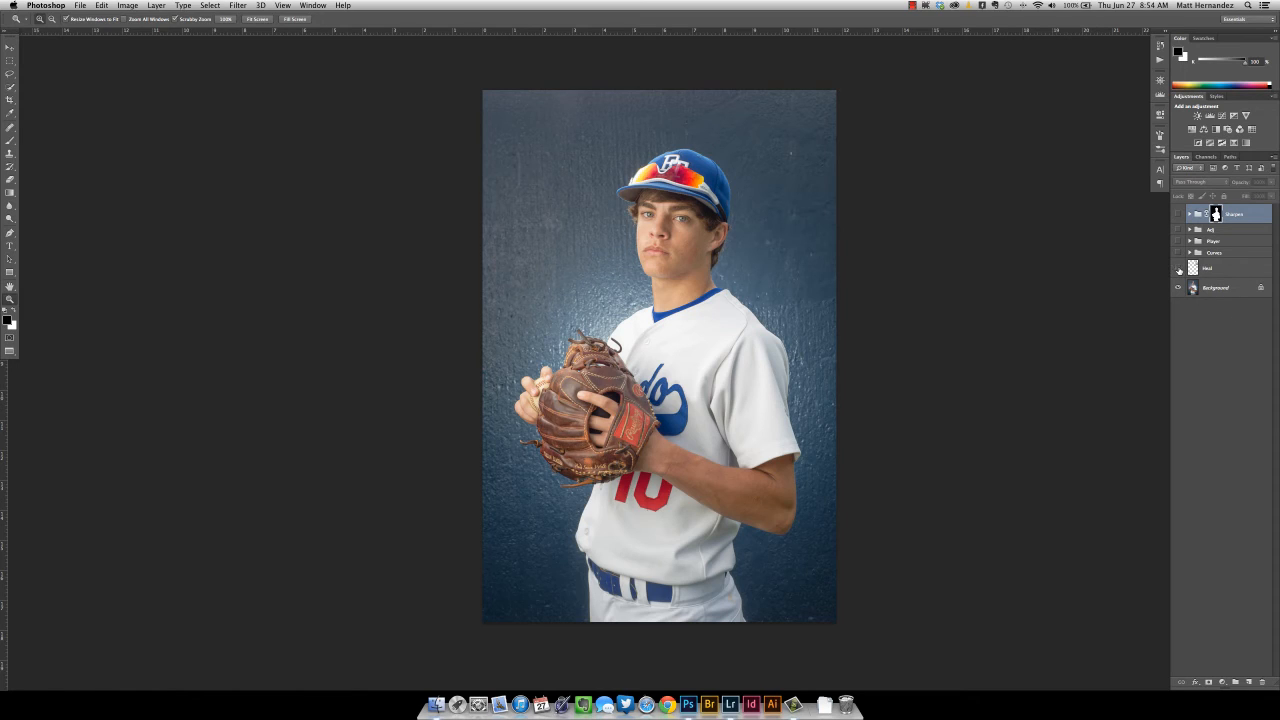
left_click(1179, 270)
left_click(1178, 253)
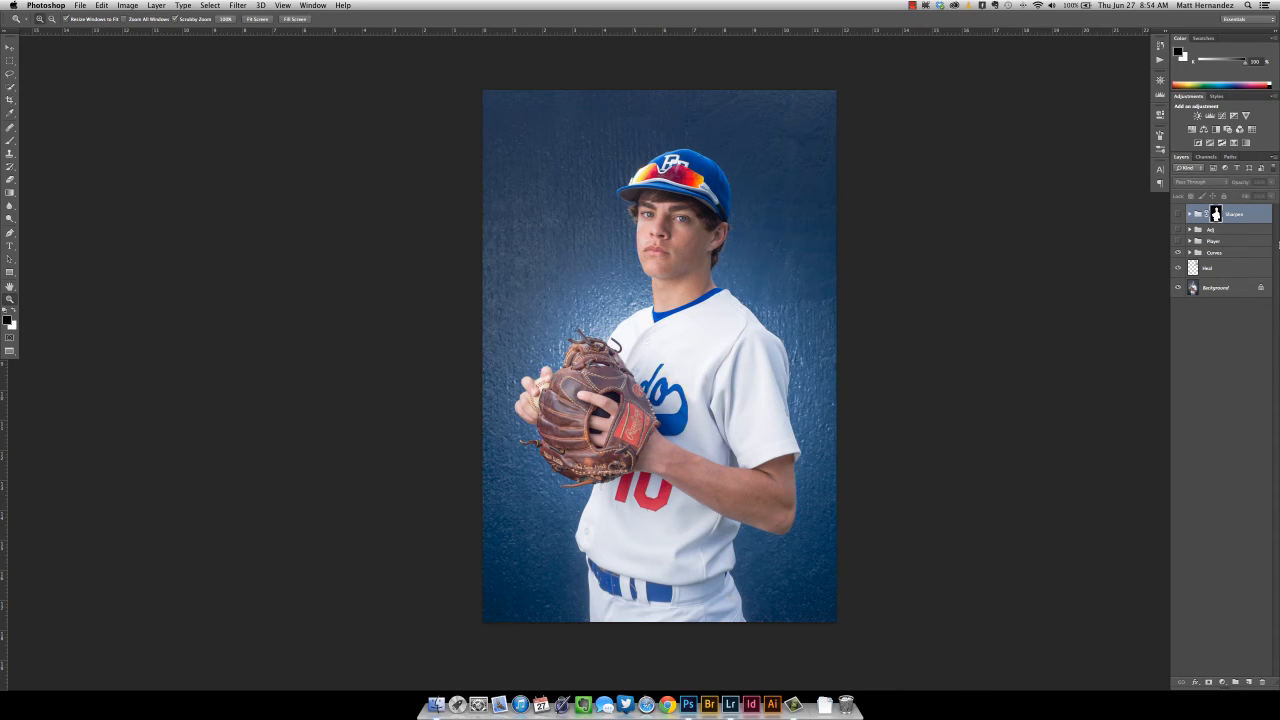
left_click(1178, 242)
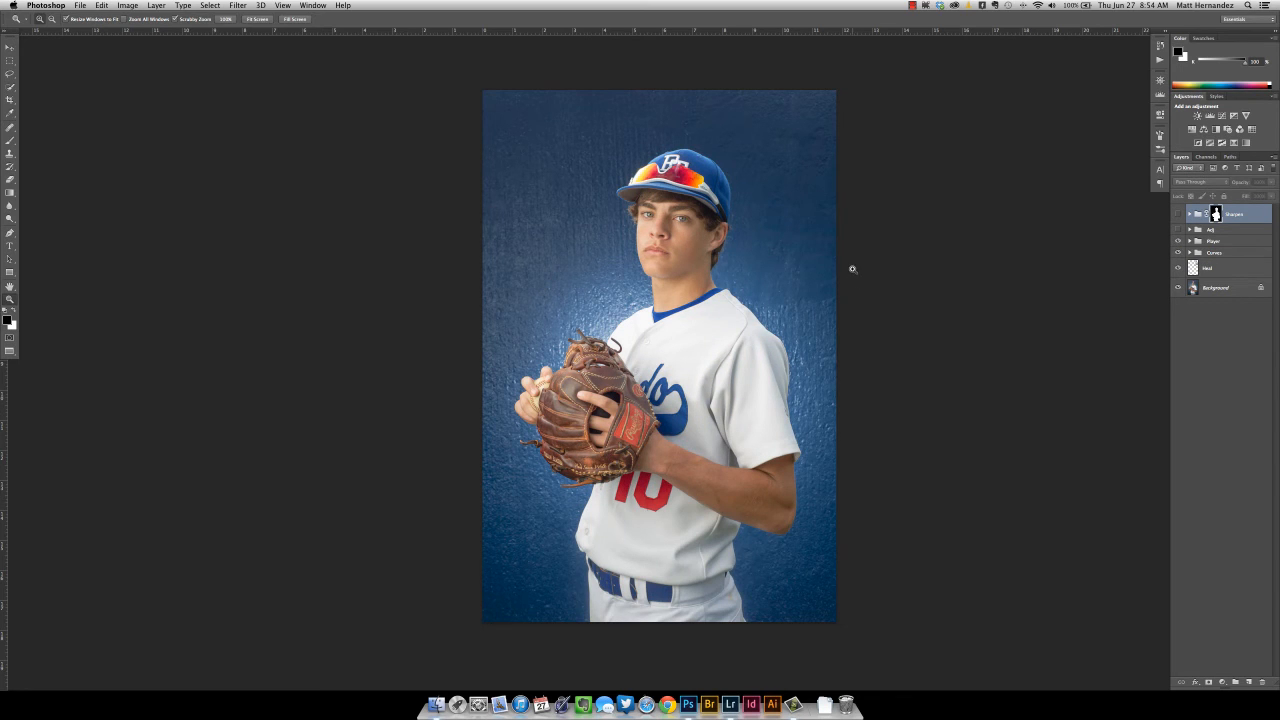
left_click(1189, 242)
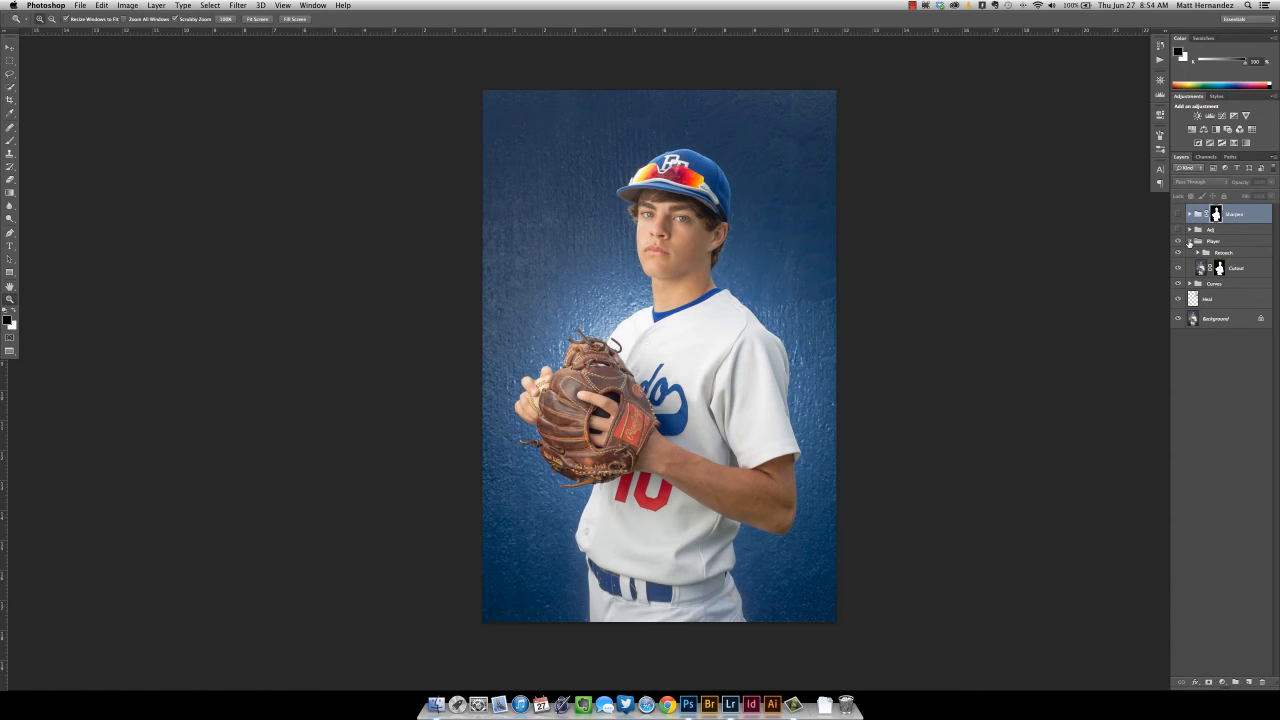
left_click(1189, 242)
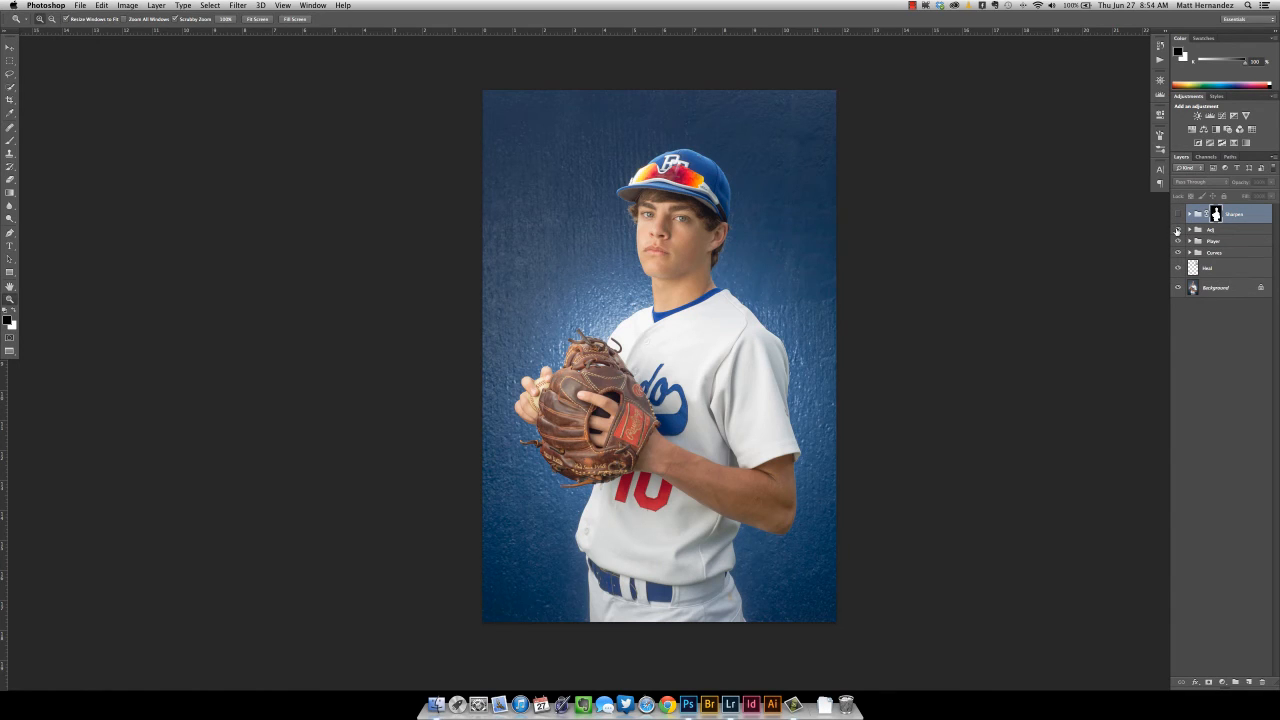
Step: Show the Adj group, inspect its Black & White layers, compare the portrait with and without it, and restore the Sharpen group
left_click(1177, 230)
left_click(1189, 230)
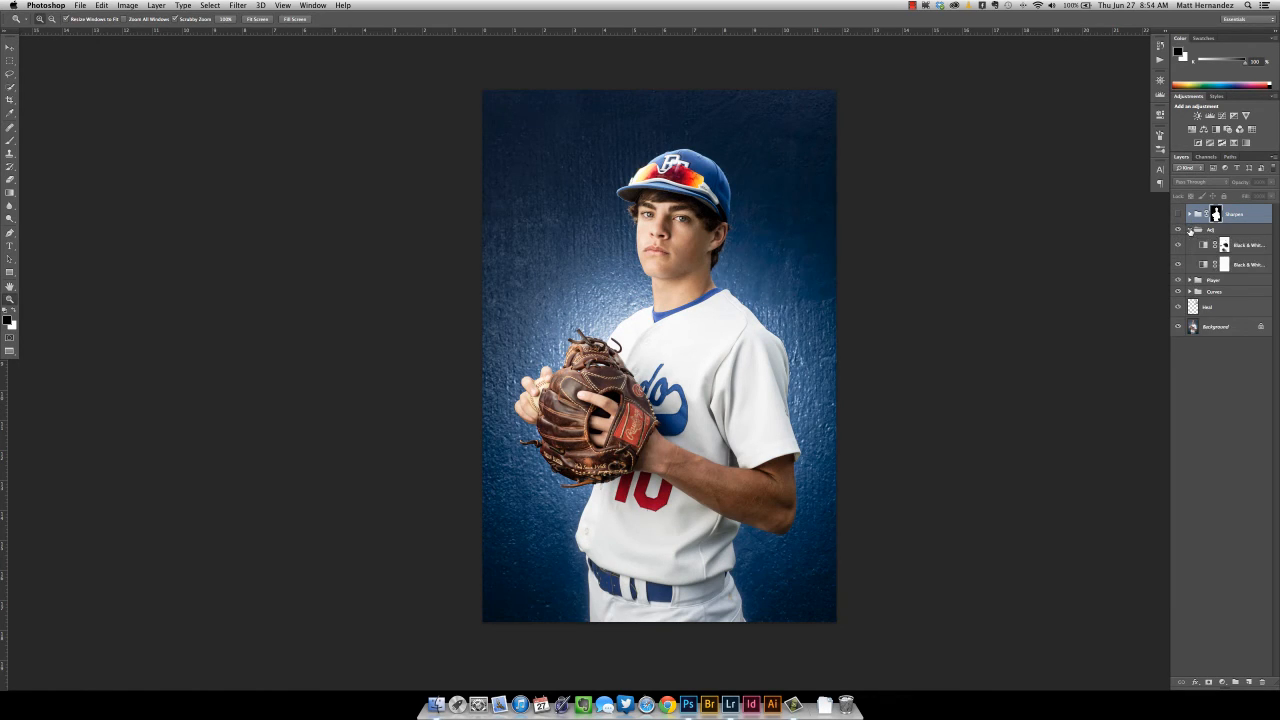
left_click(1189, 230)
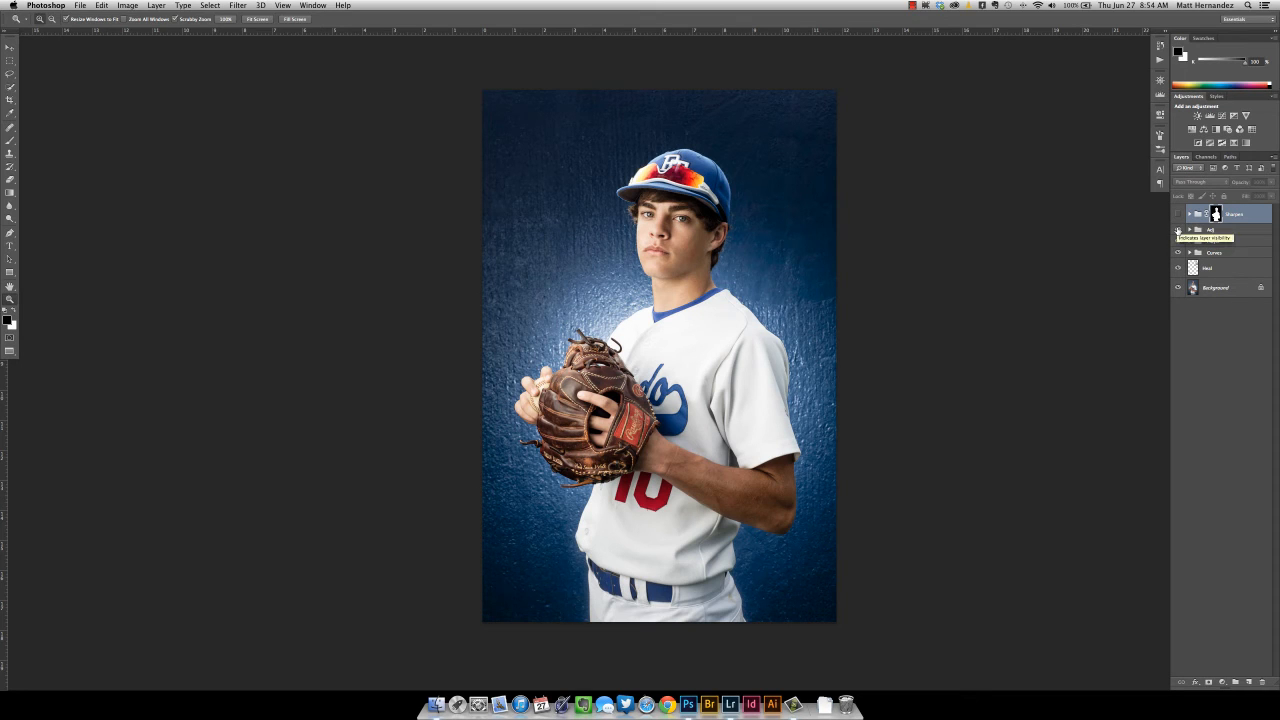
left_click(1177, 230)
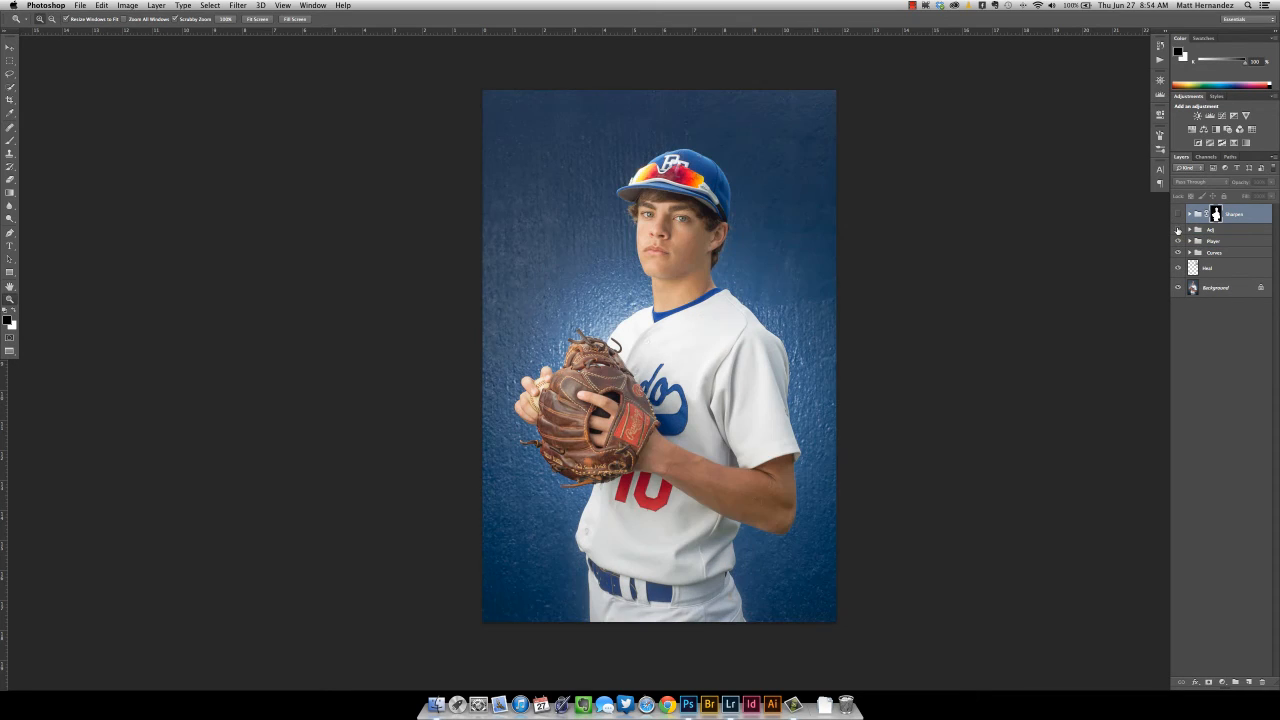
left_click(1177, 230)
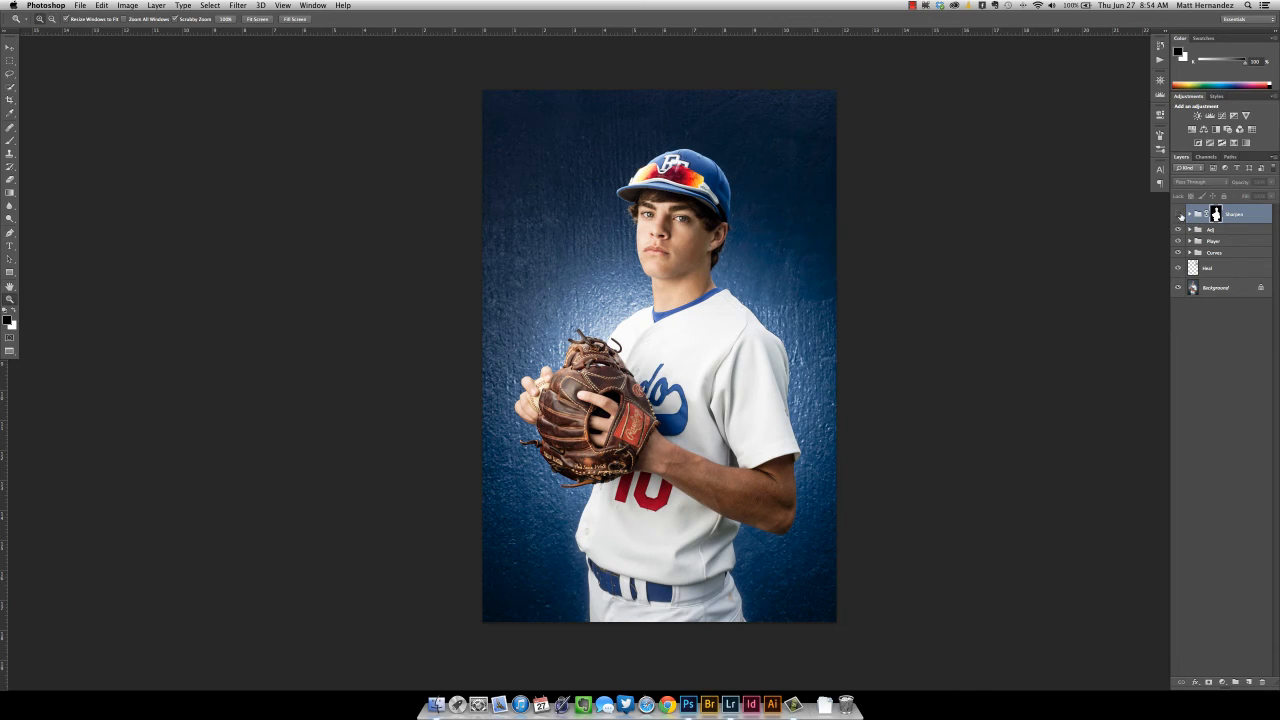
left_click(1179, 215)
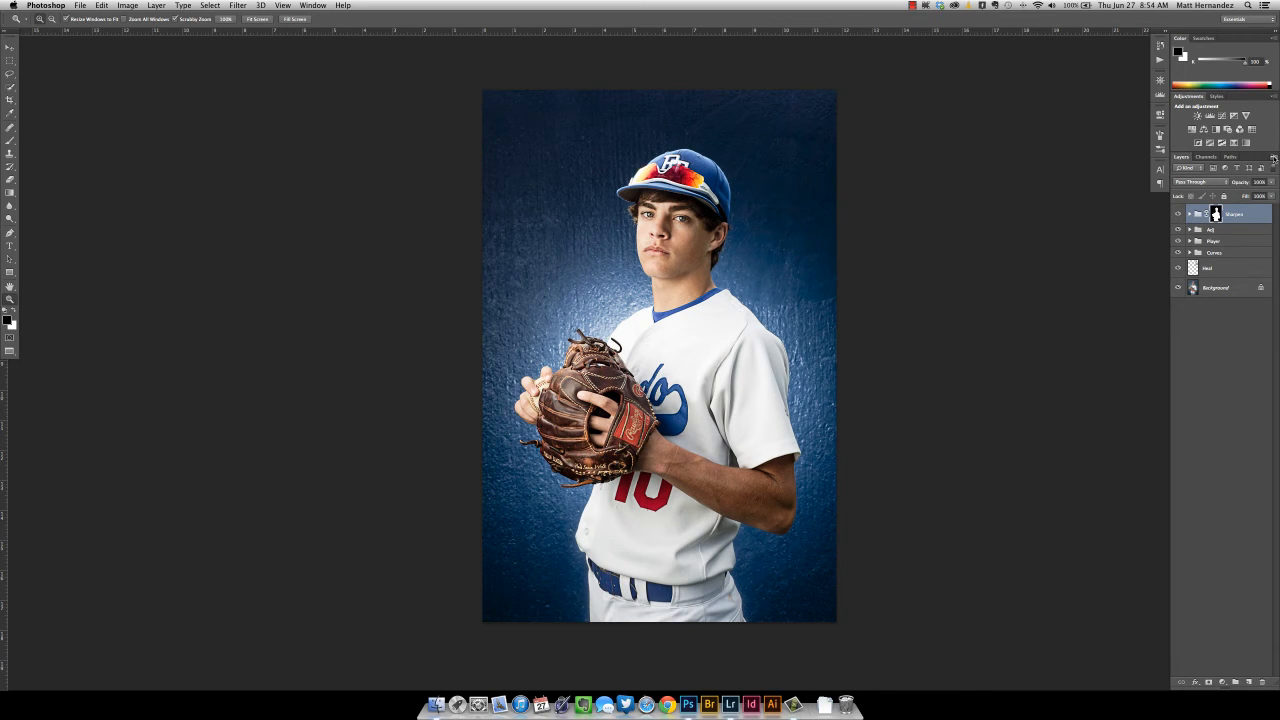
Step: Flatten the image into a single Background layer and return to the standard screen mode
left_click(1274, 158)
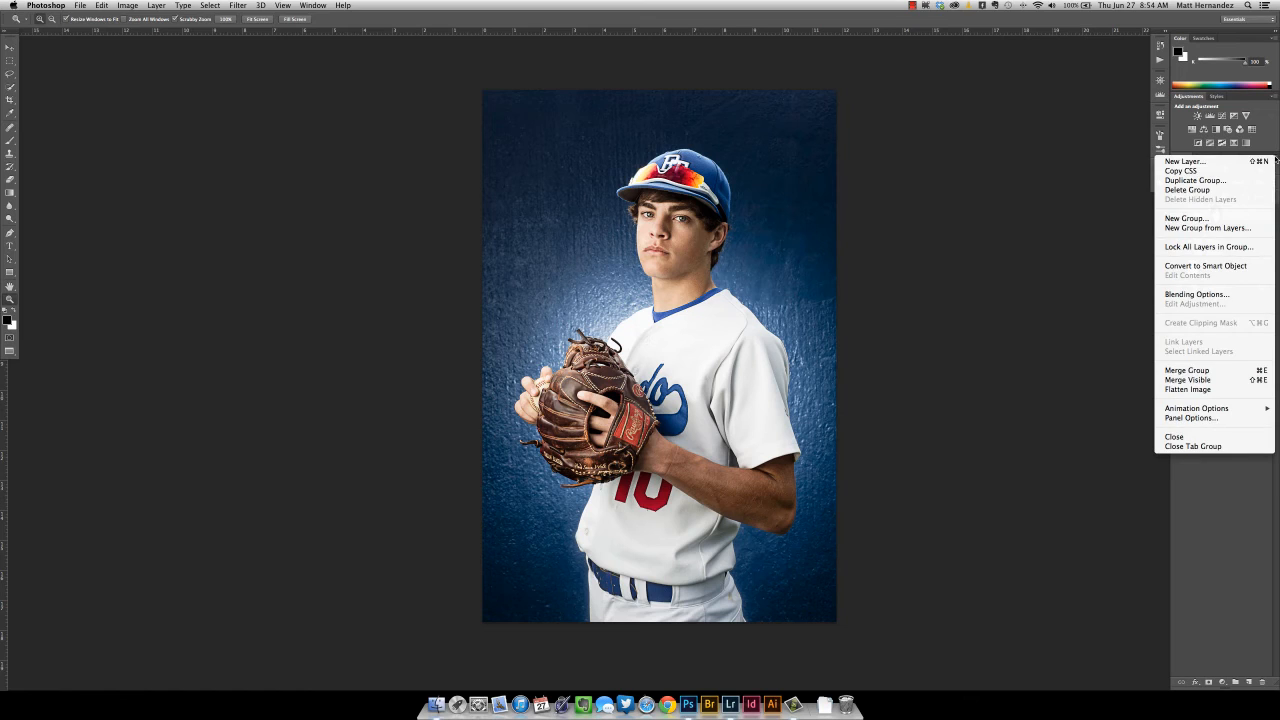
left_click(1191, 390)
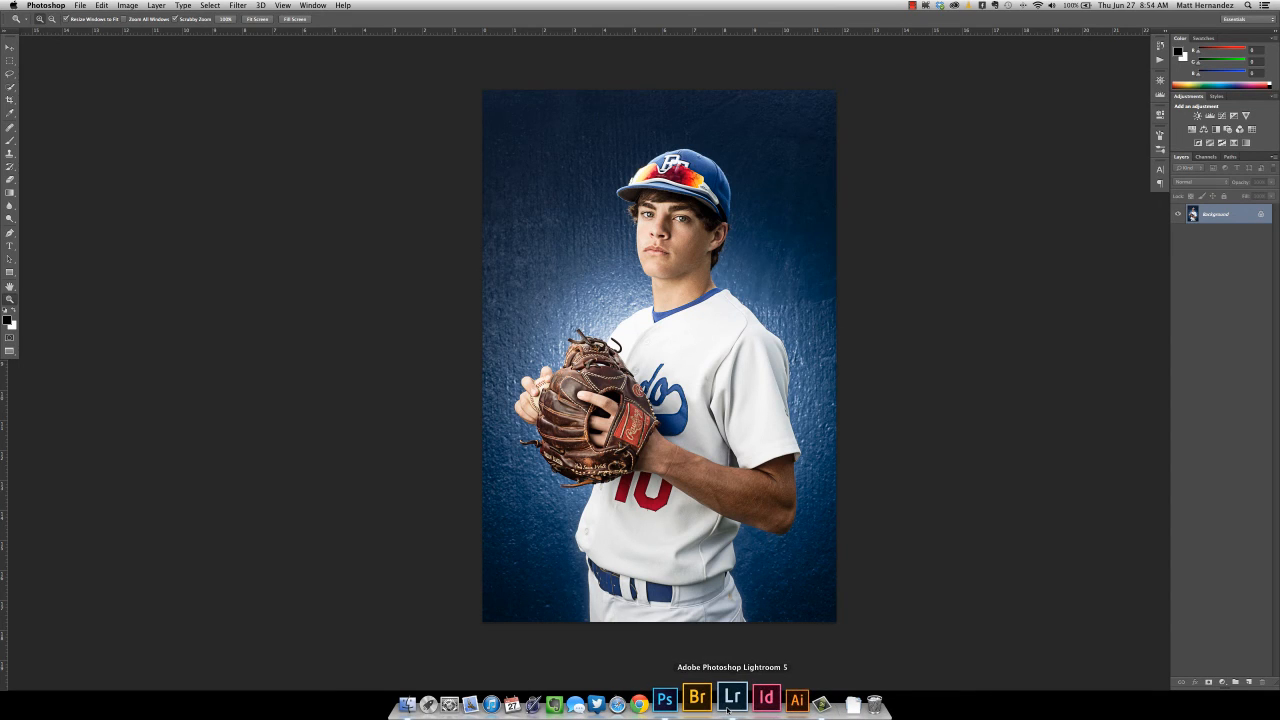
key("f")
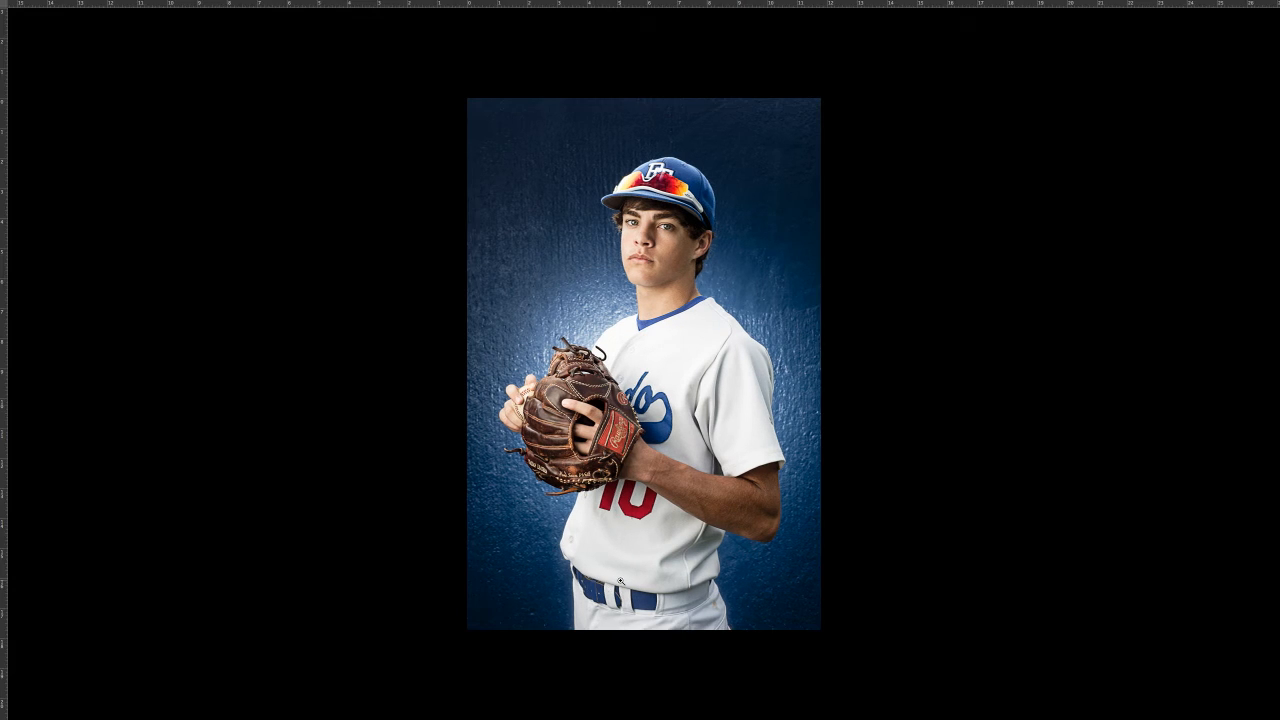
key("f")
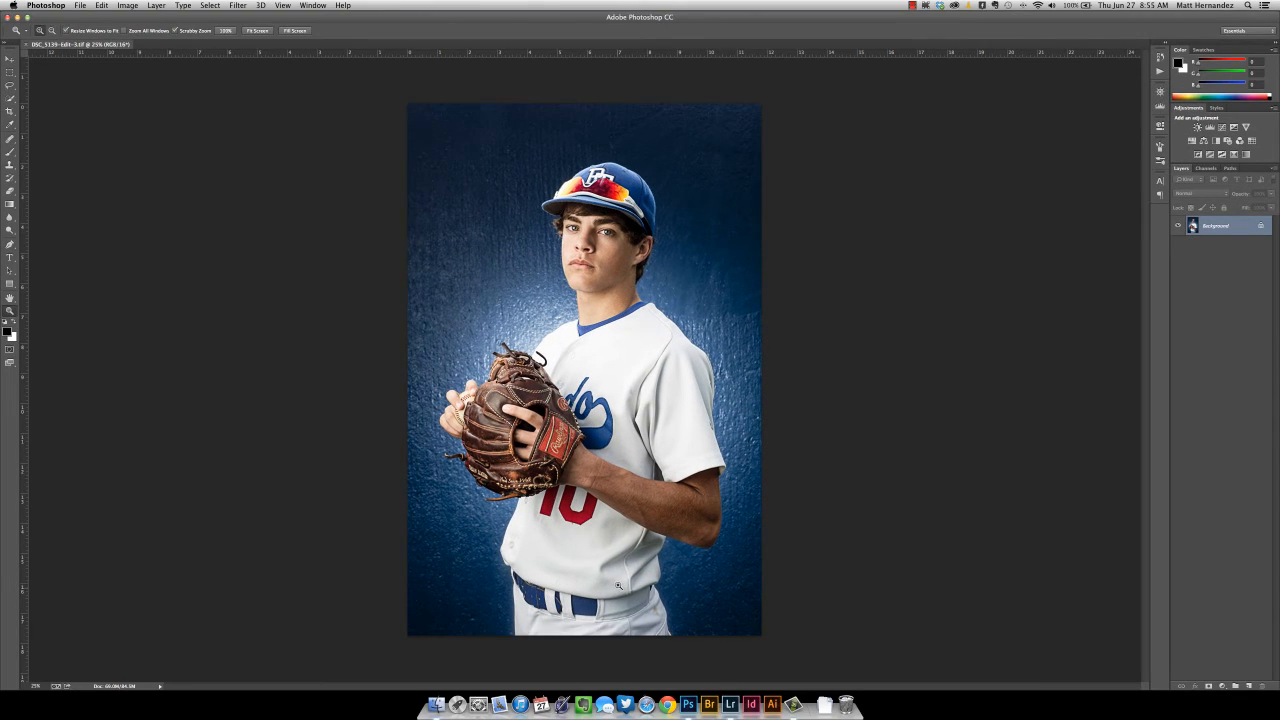
Step: Switch to Lightroom and compare the original and retouched portraits side by side in Survey view, original first, with the lights out
left_click(731, 700)
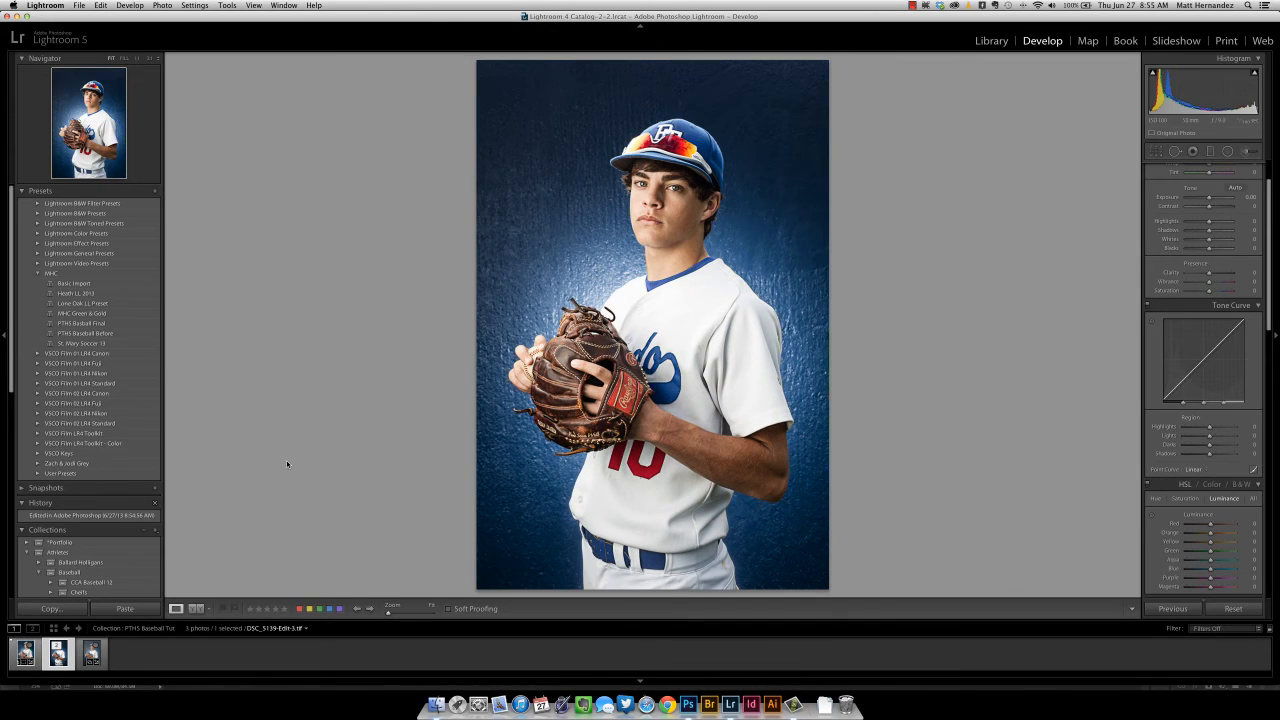
key("shift+Right")
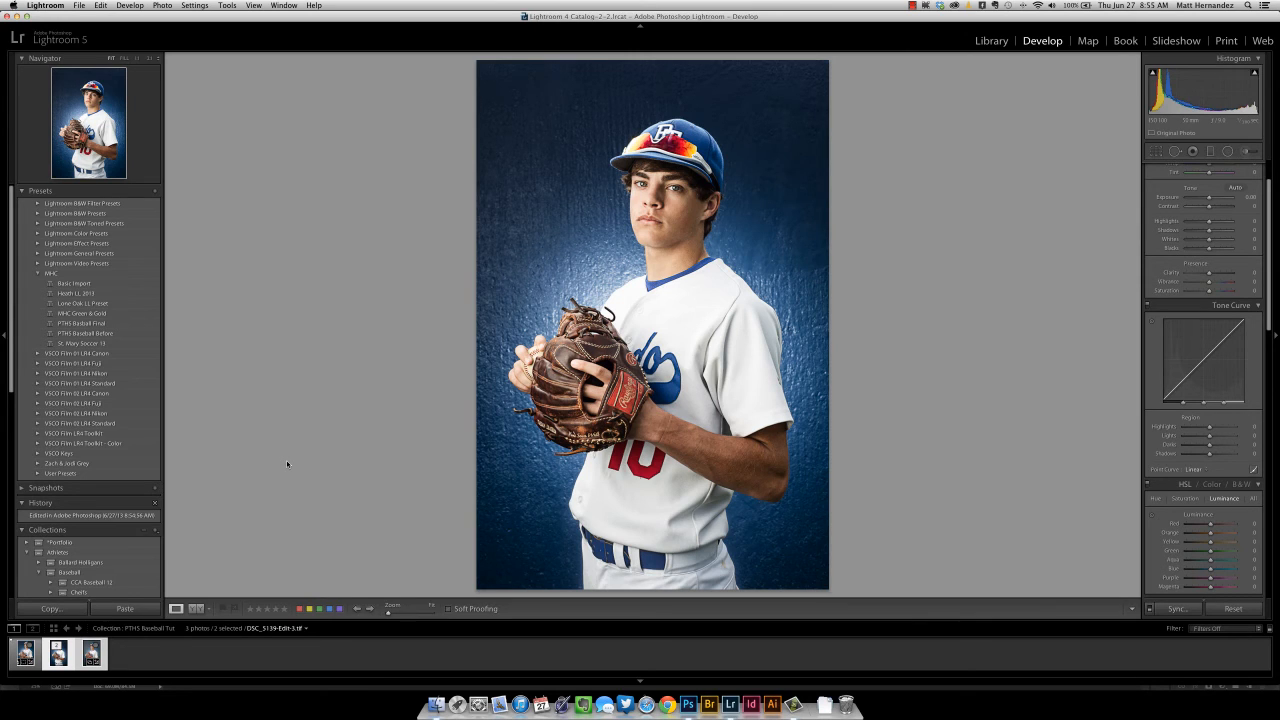
key("n")
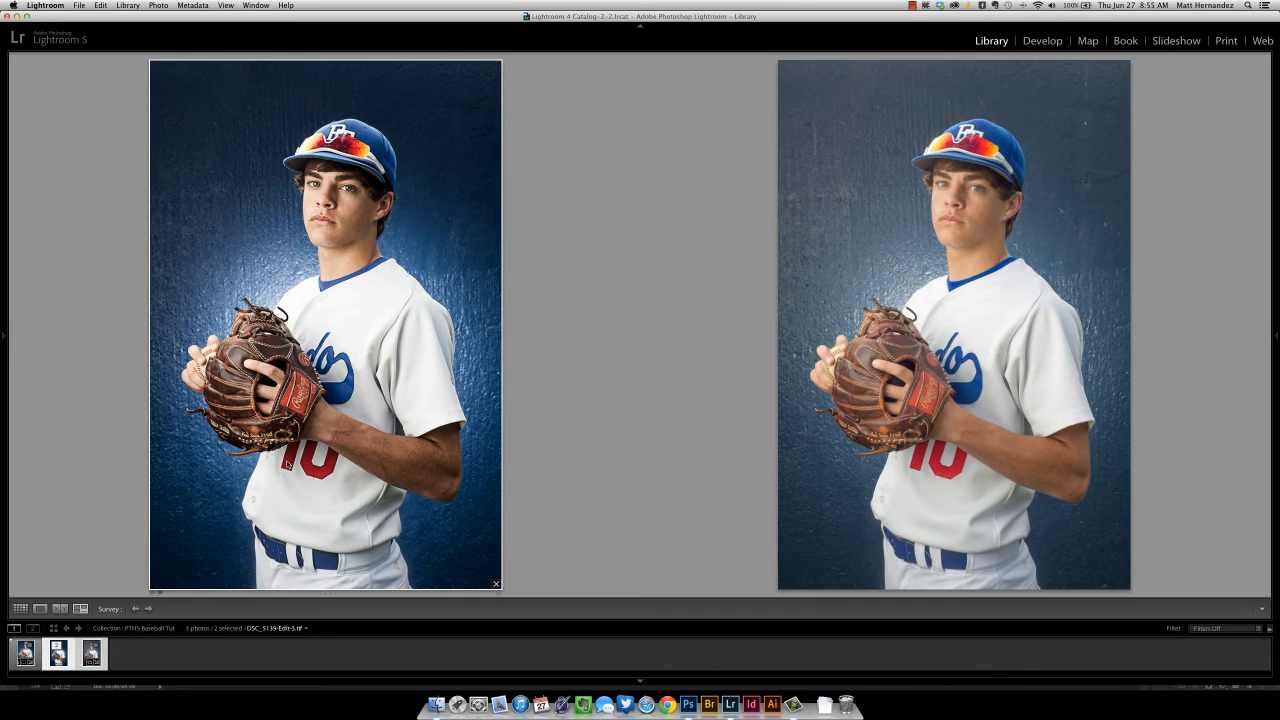
left_click_drag(865, 280, 367, 289)
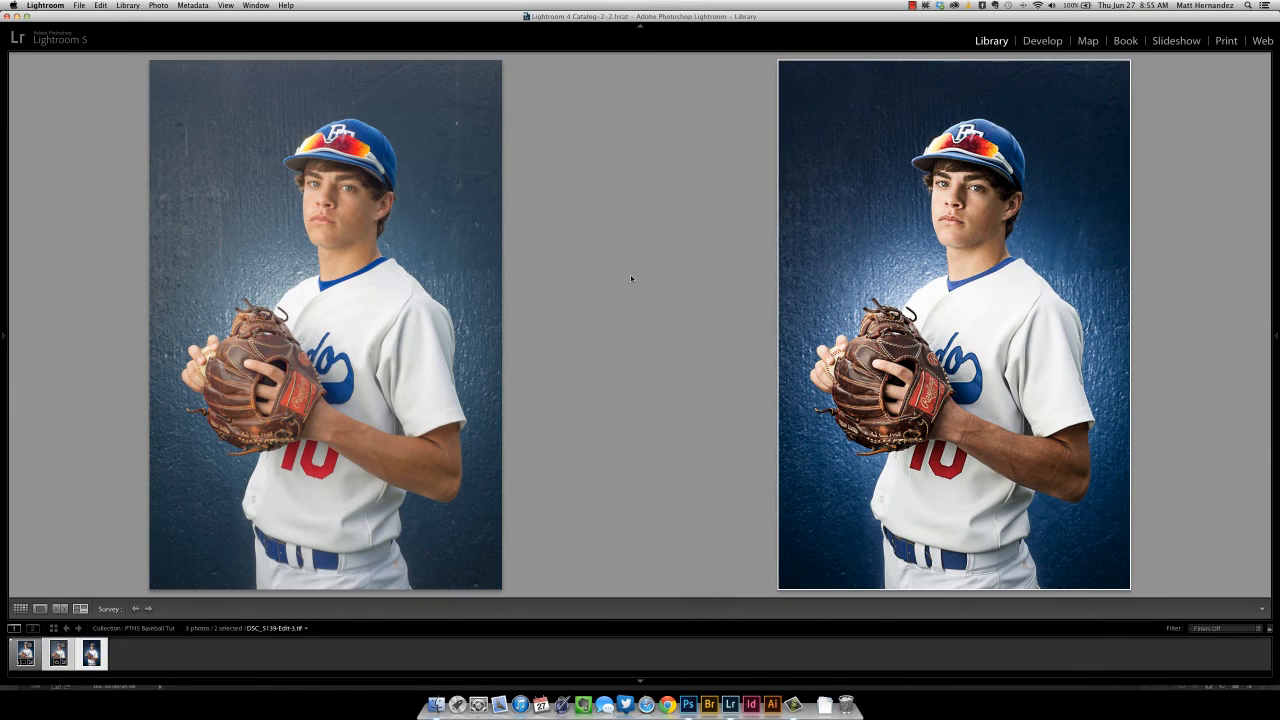
key("l")
key("l")
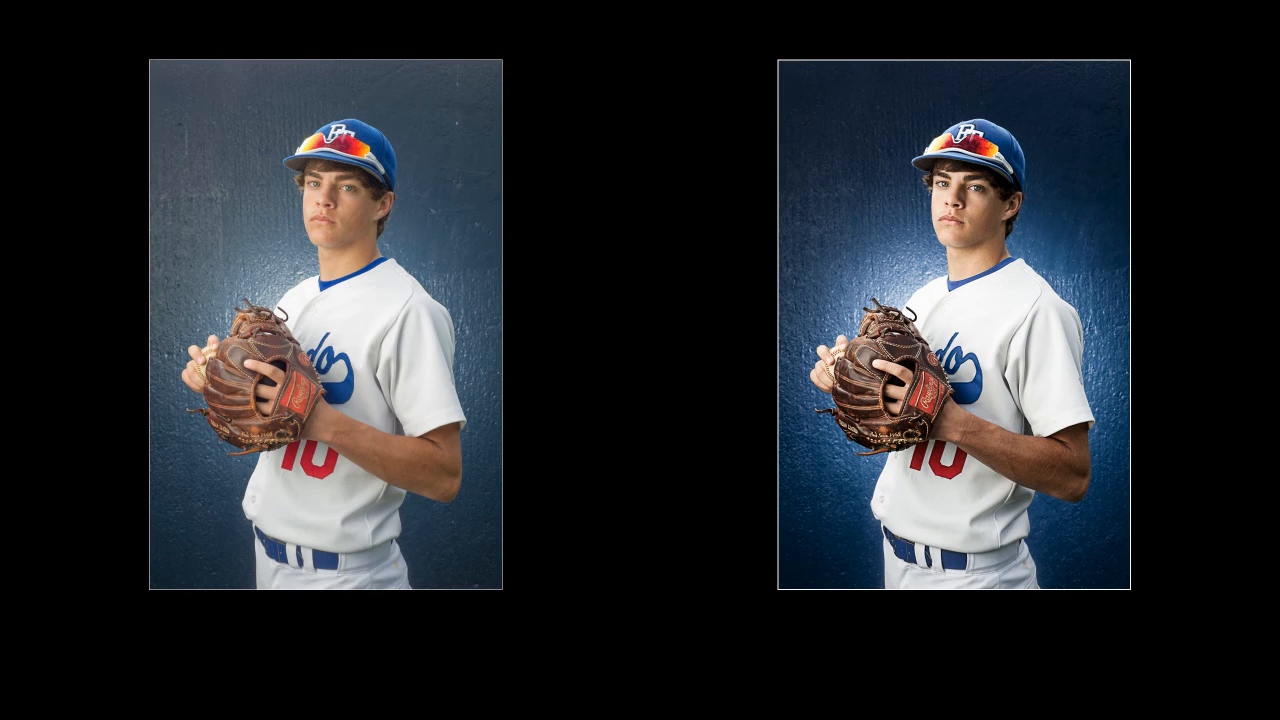
key("l")
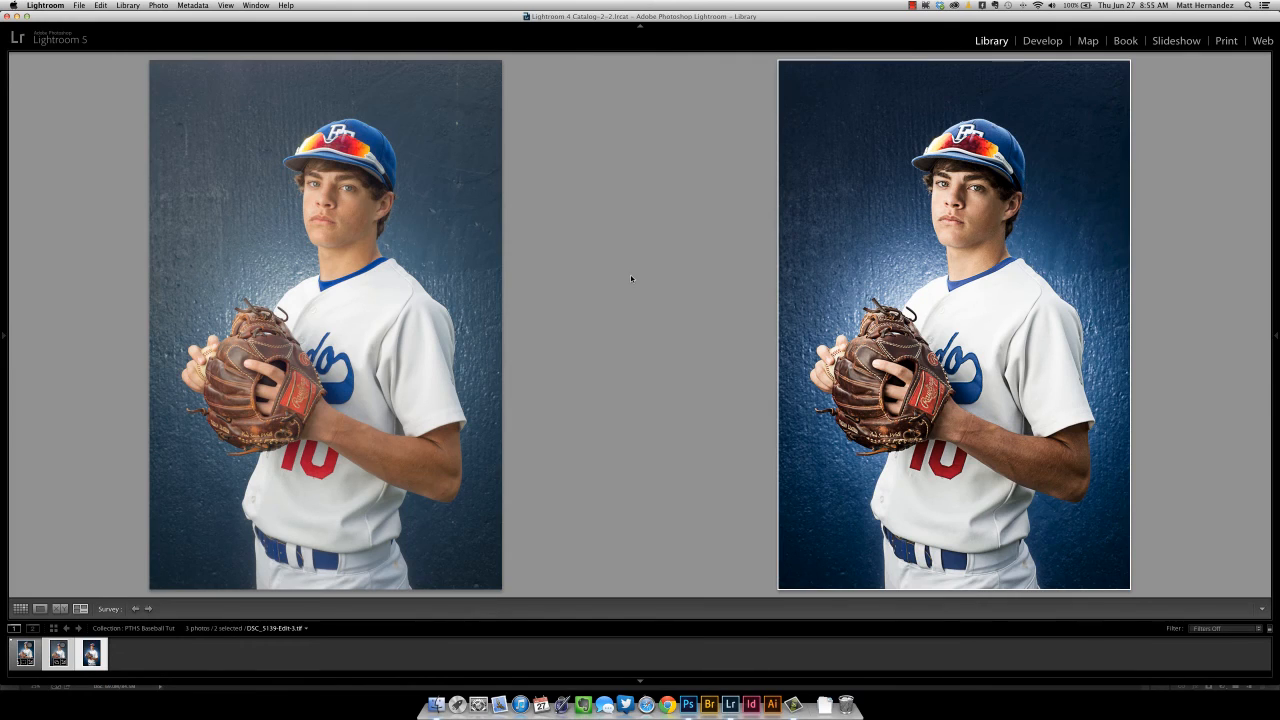
Step: Set the retouched portrait's Blue luminance to +20 in Develop and compare it by undoing and redoing the change
key("d")
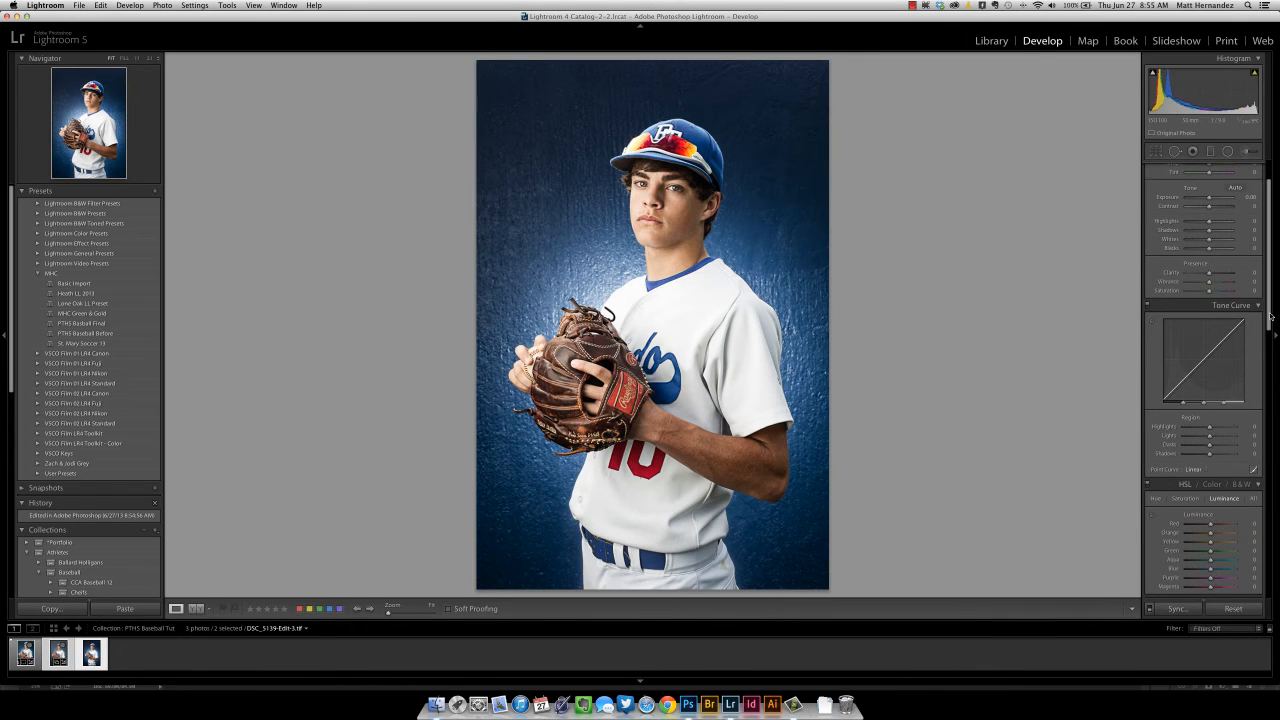
scroll(1240, 380, "down", 3)
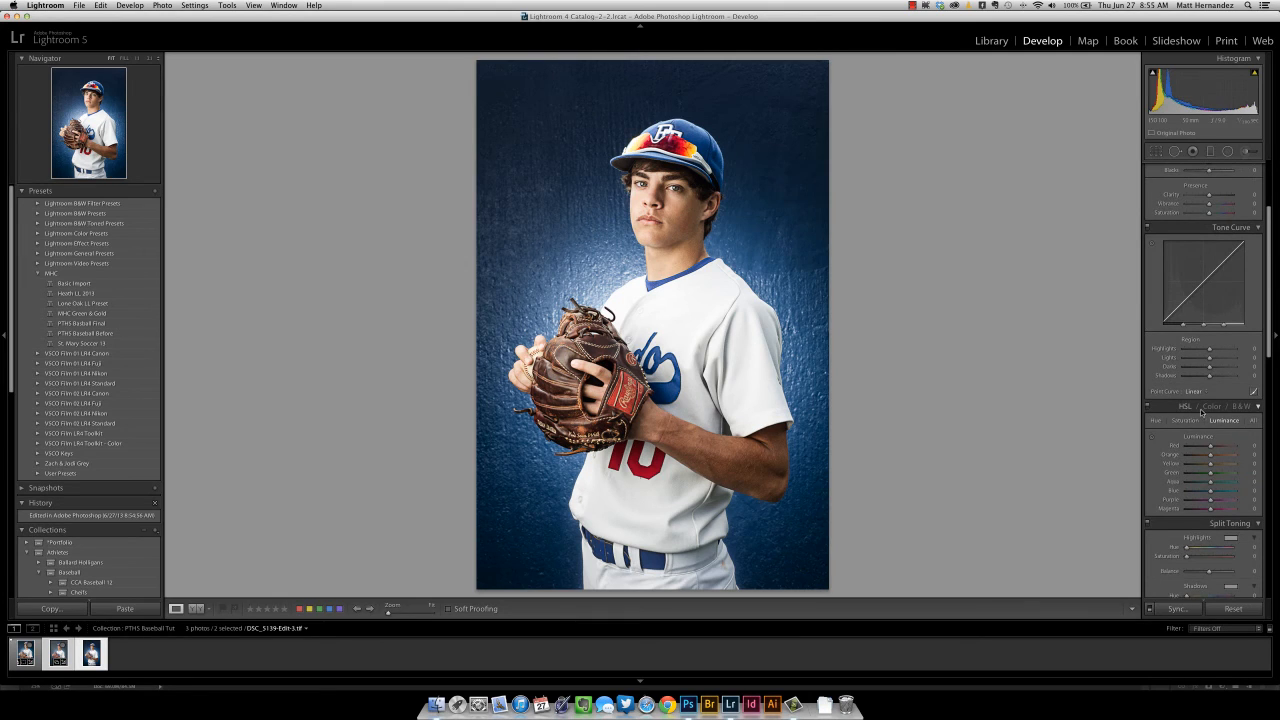
scroll(1270, 324, "down", 2)
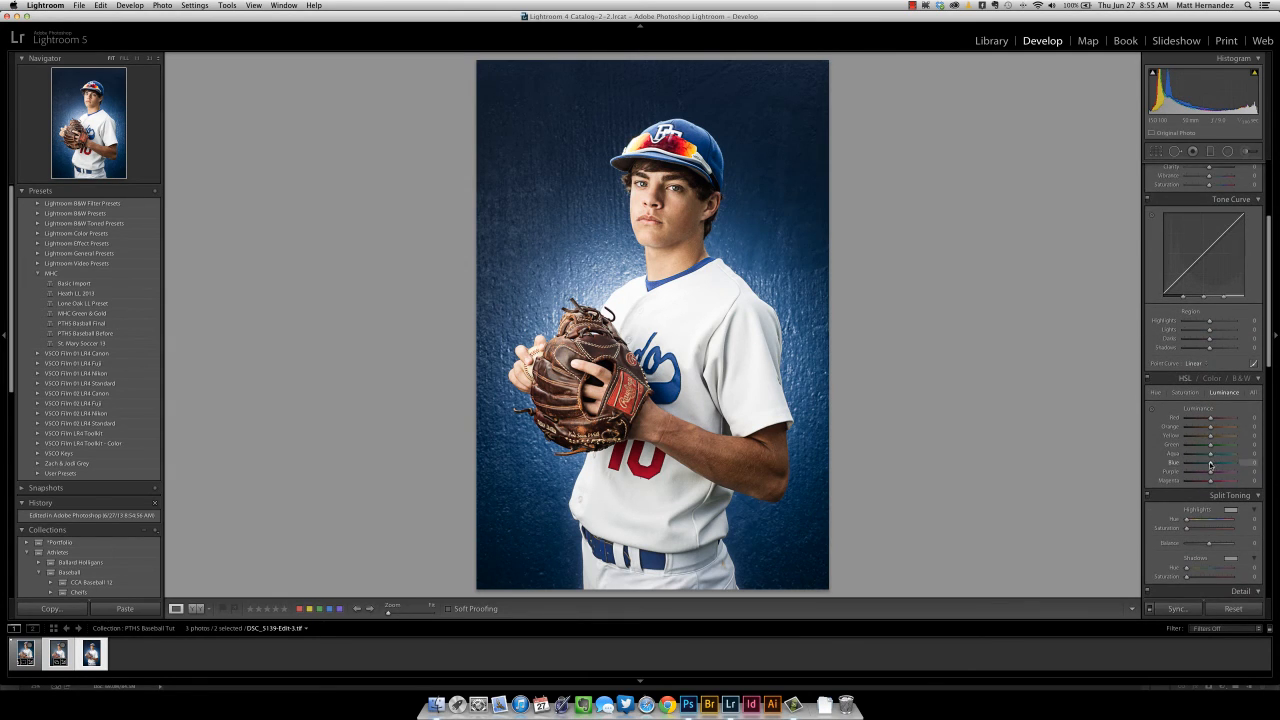
left_click(1246, 461)
type("20")
key("Return")
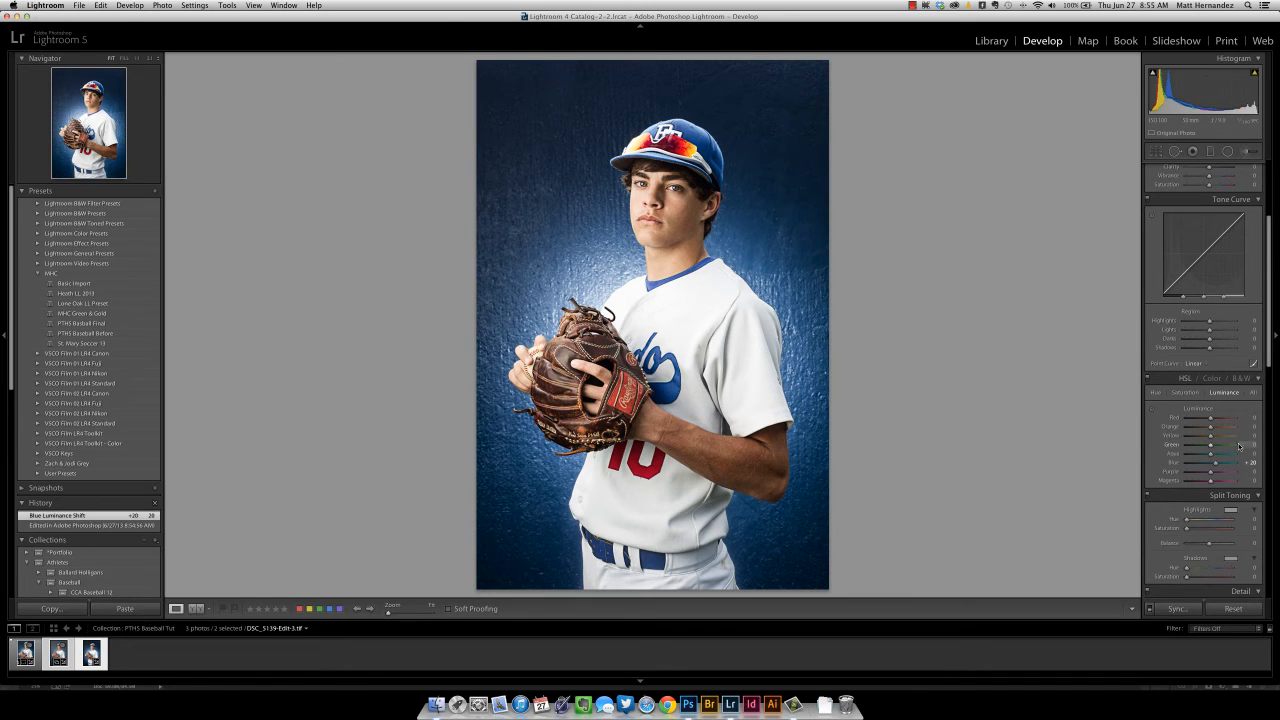
key("super+z")
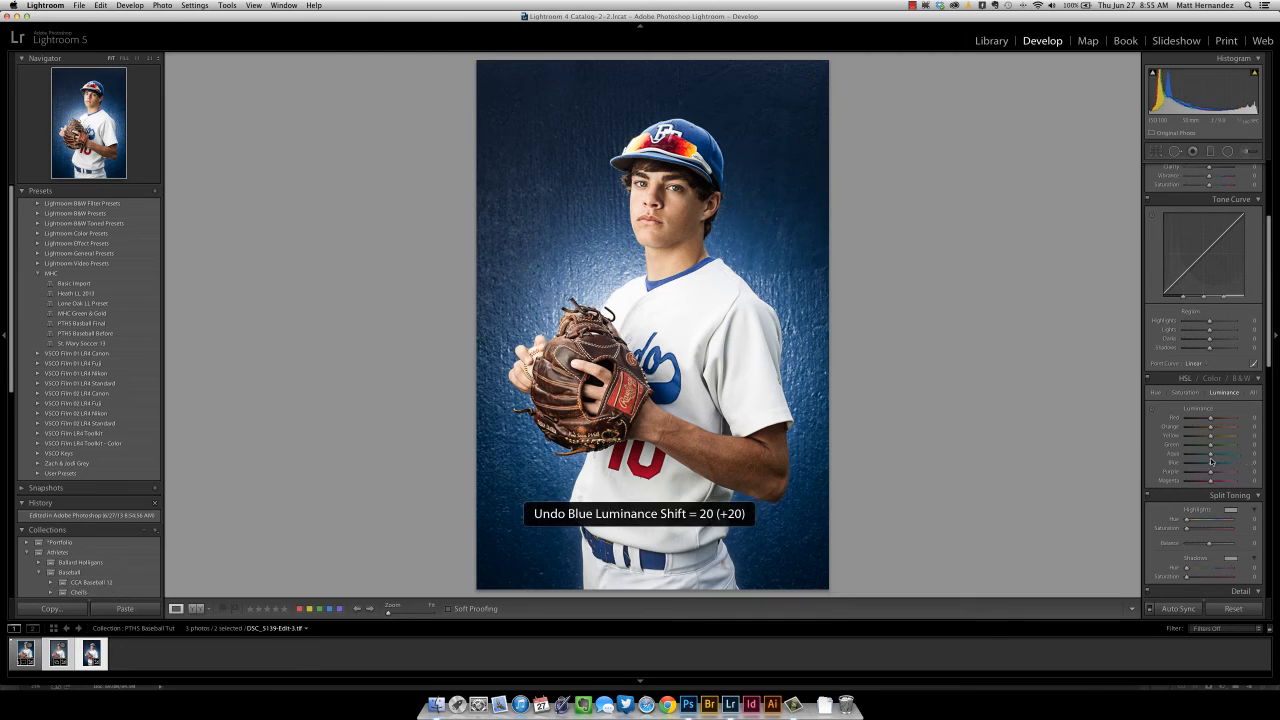
key("super+shift+z")
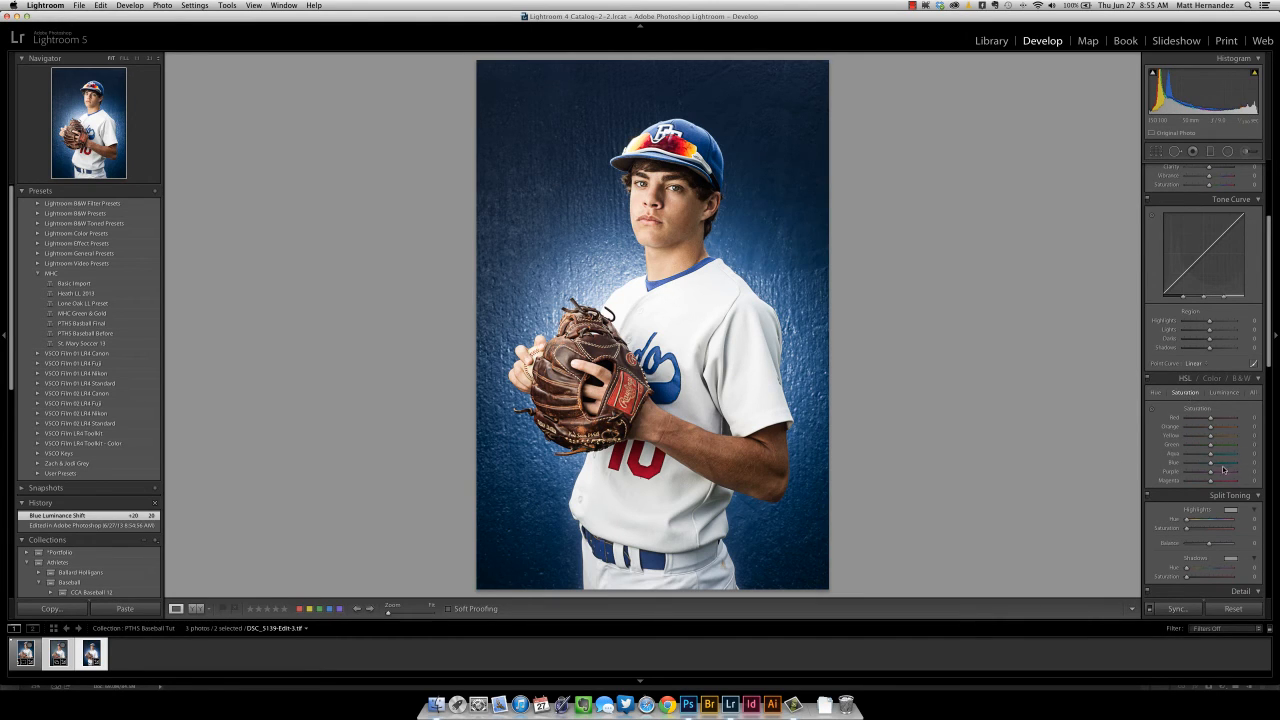
Step: Set the Blue saturation to +15, check the face up close, and compare against the original Photoshop edit state in the history
left_click(1247, 463)
type("15")
key("Return")
left_click(688, 215)
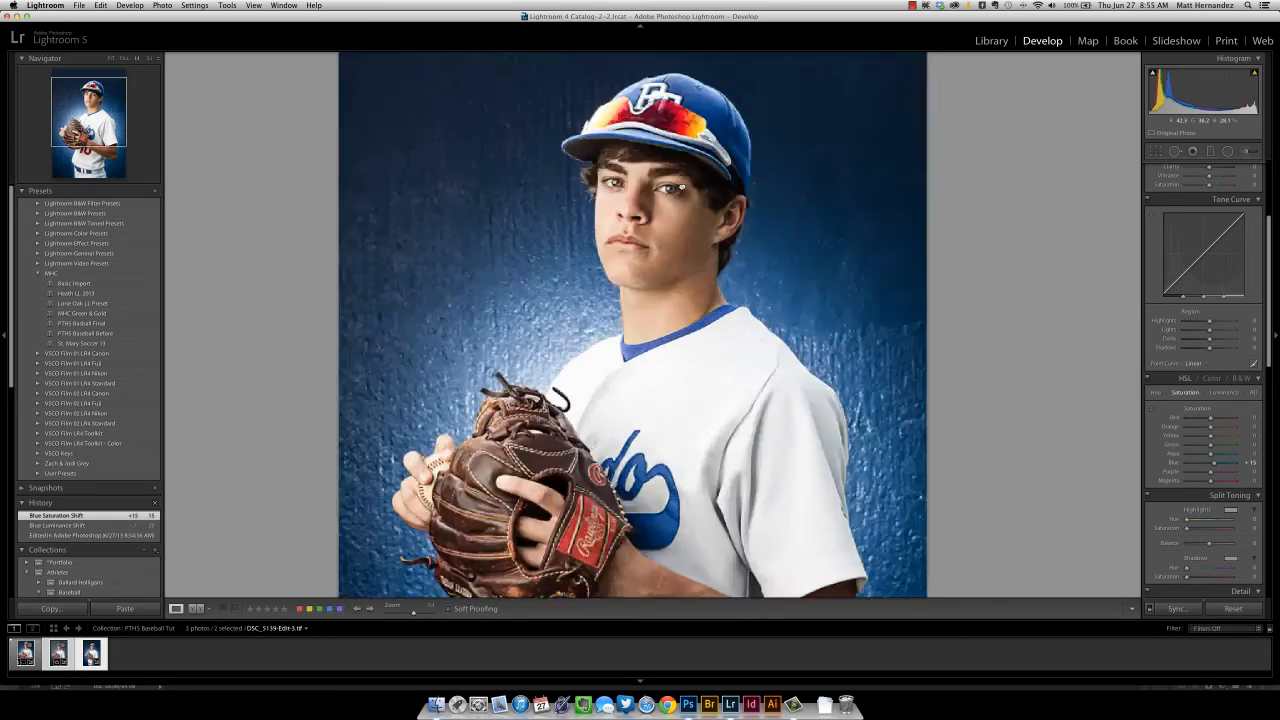
left_click(688, 215)
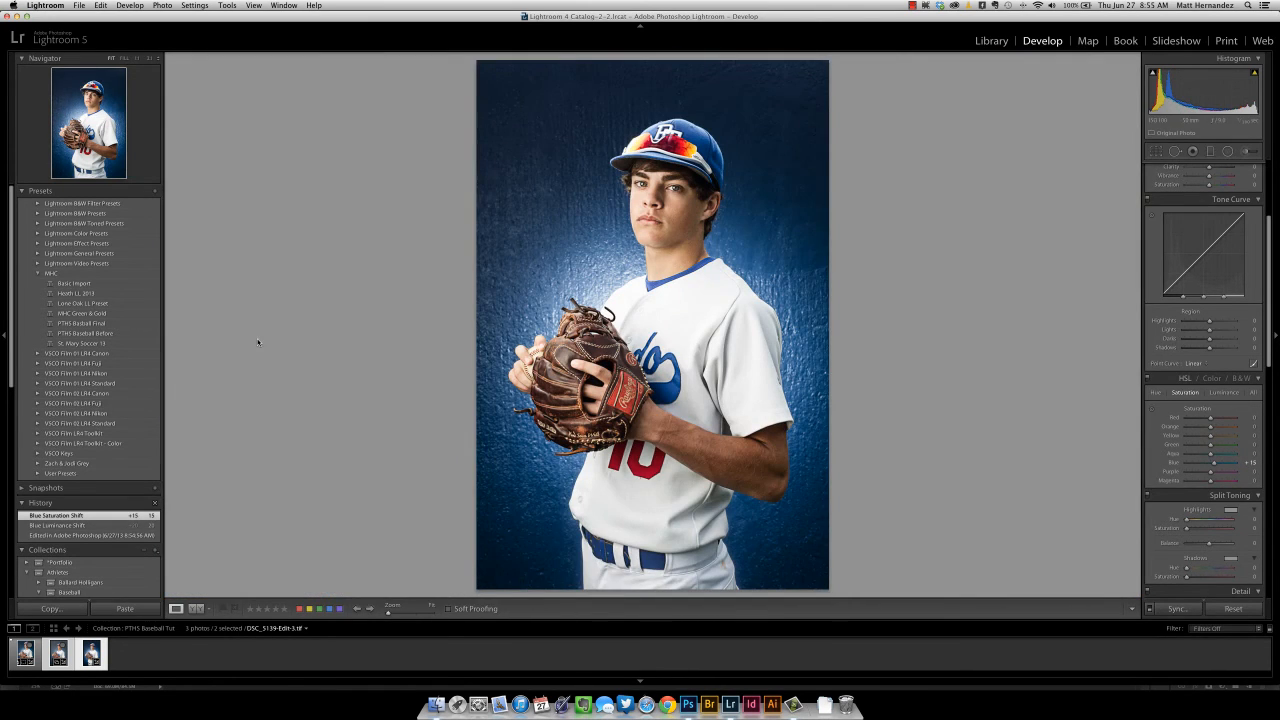
left_click(676, 209)
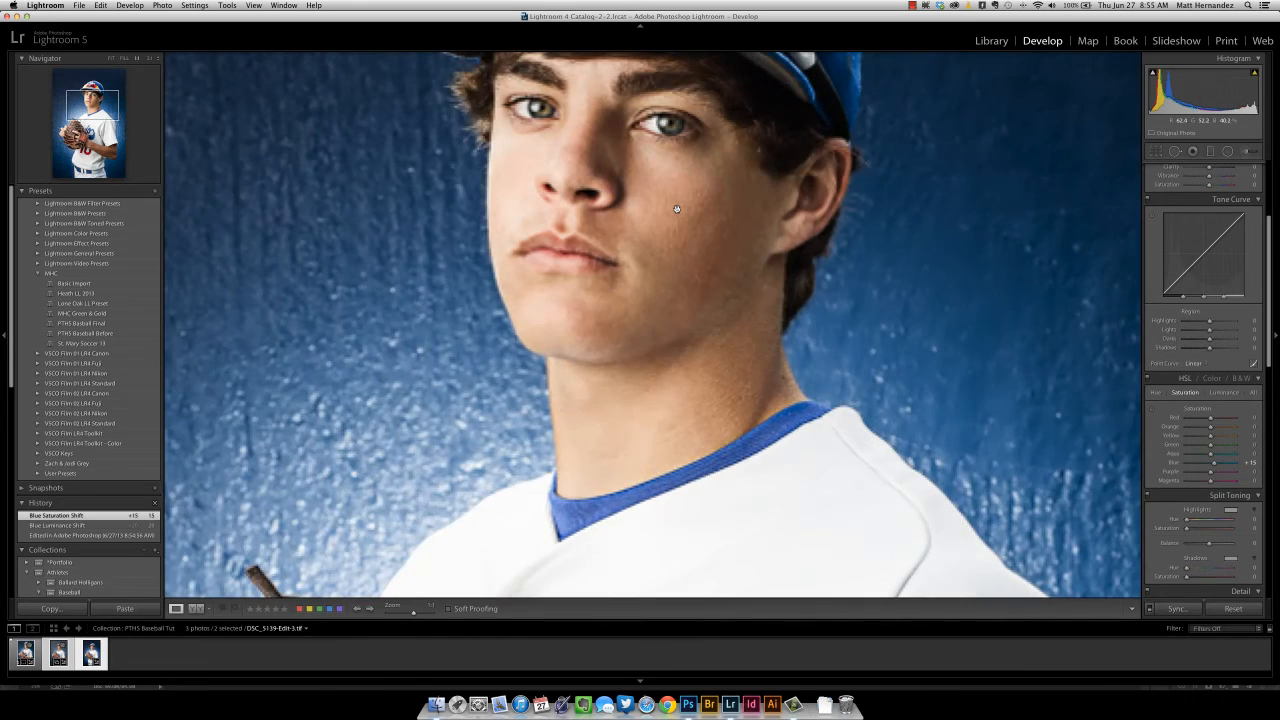
left_click(631, 248)
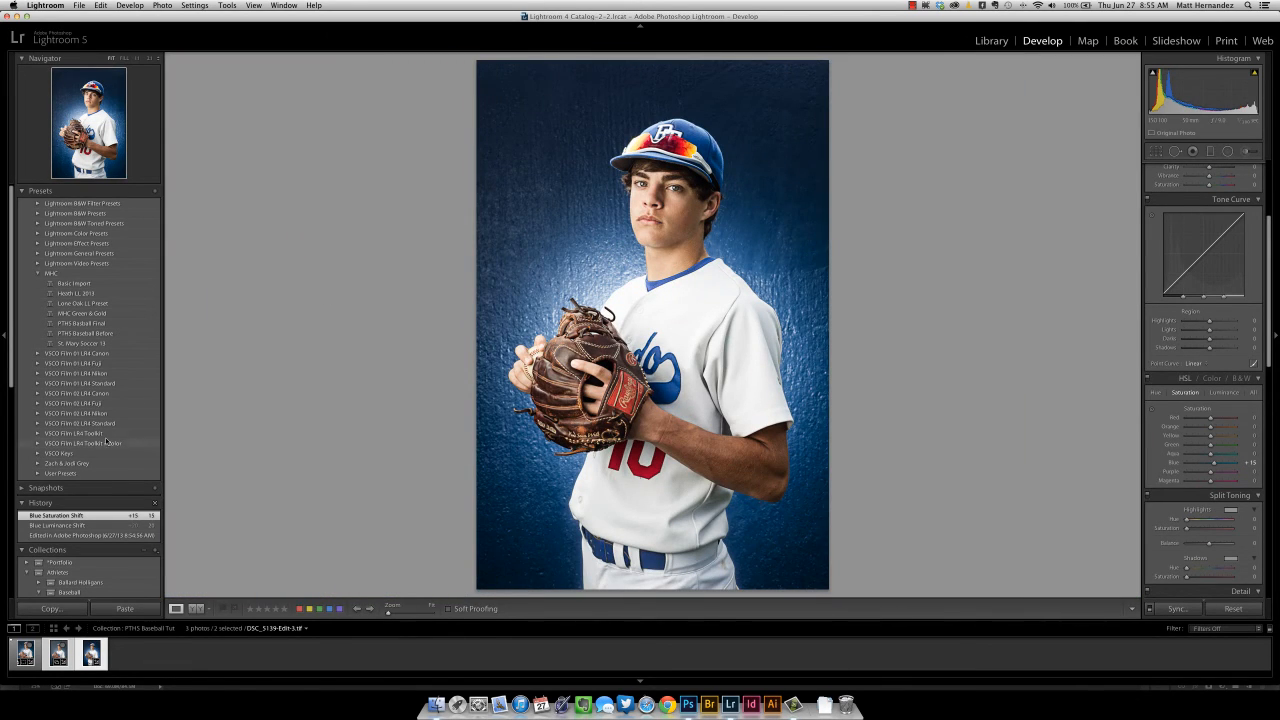
left_click(82, 534)
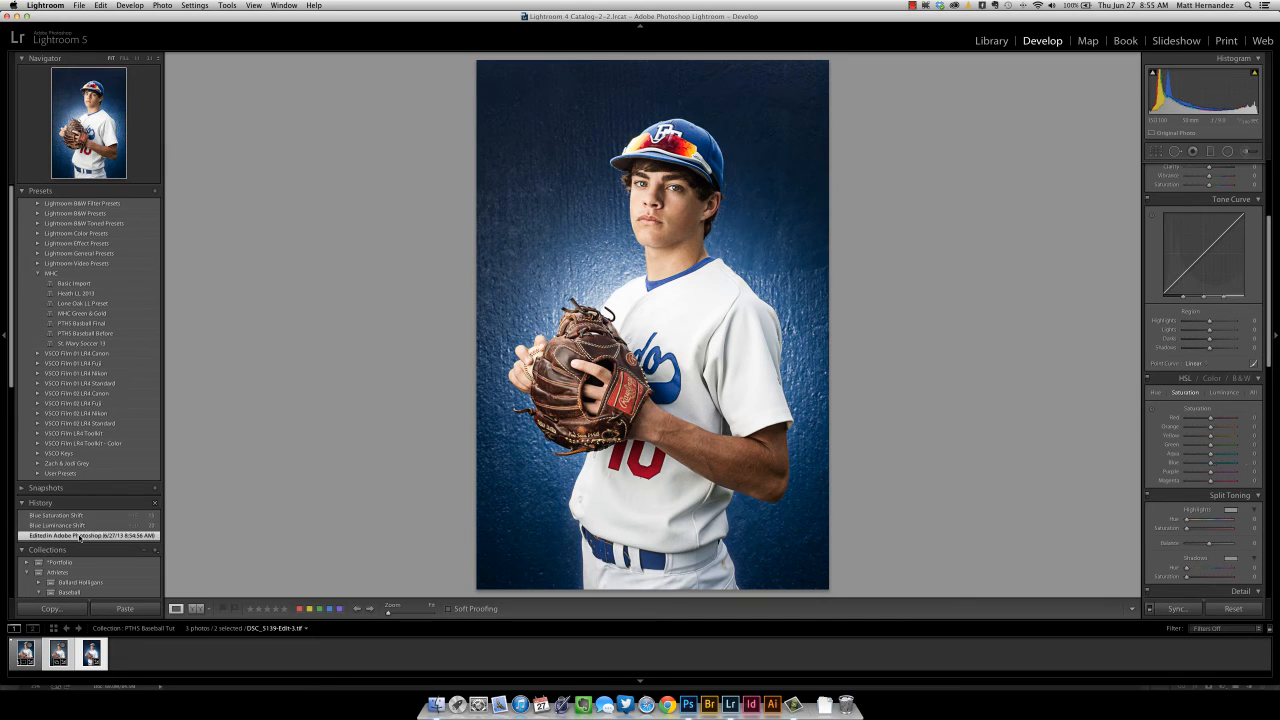
left_click(86, 516)
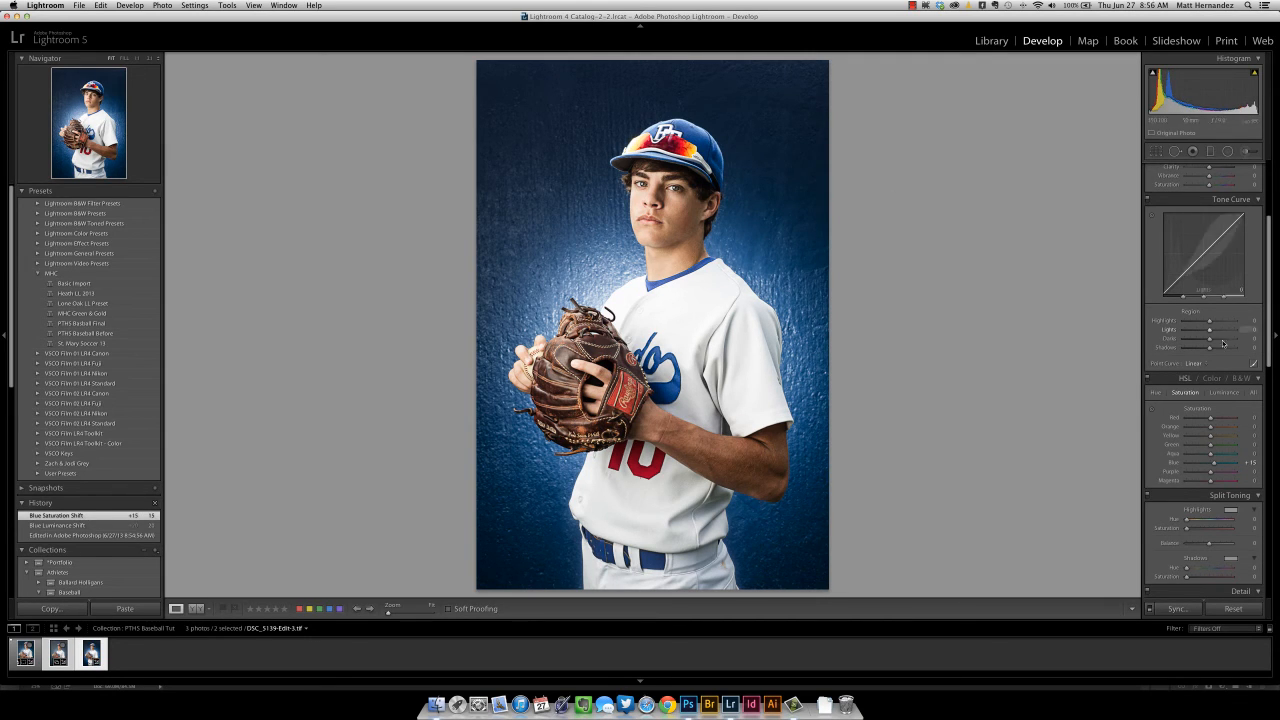
Step: Try a global Clarity of +100 on the portrait and undo it
scroll(1185, 275, "up", 3)
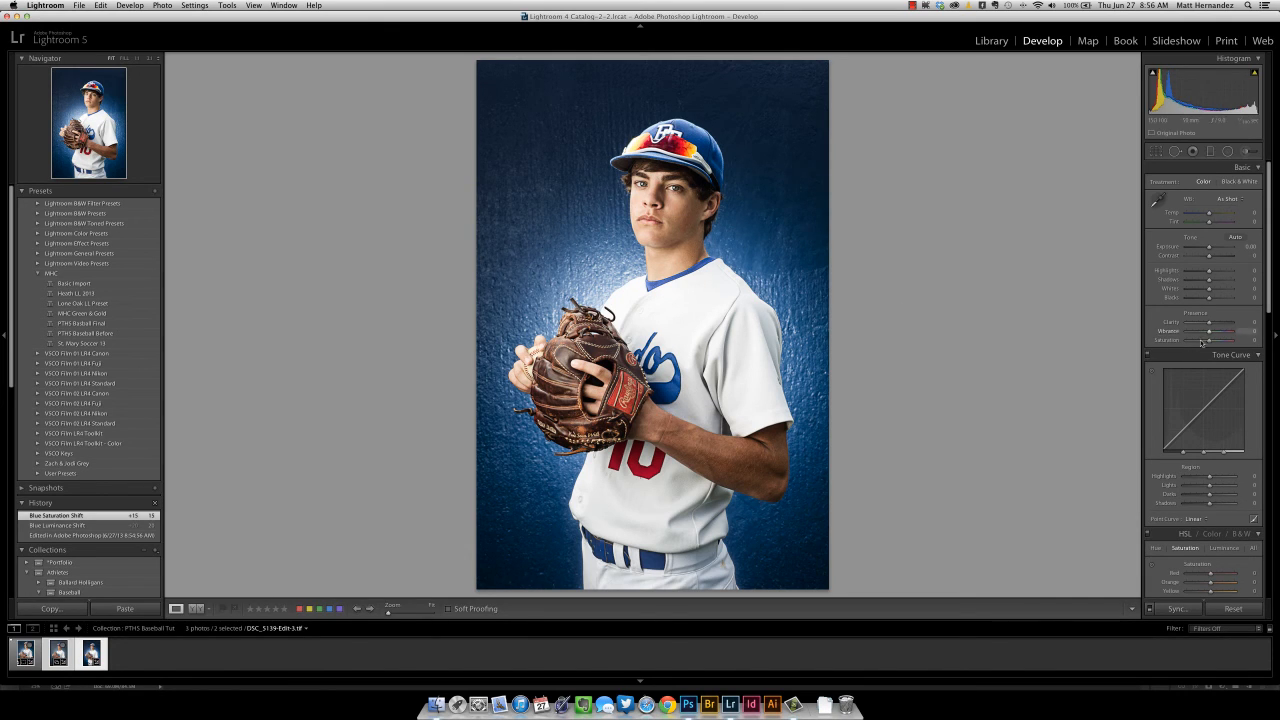
left_click_drag(1210, 323, 1249, 325)
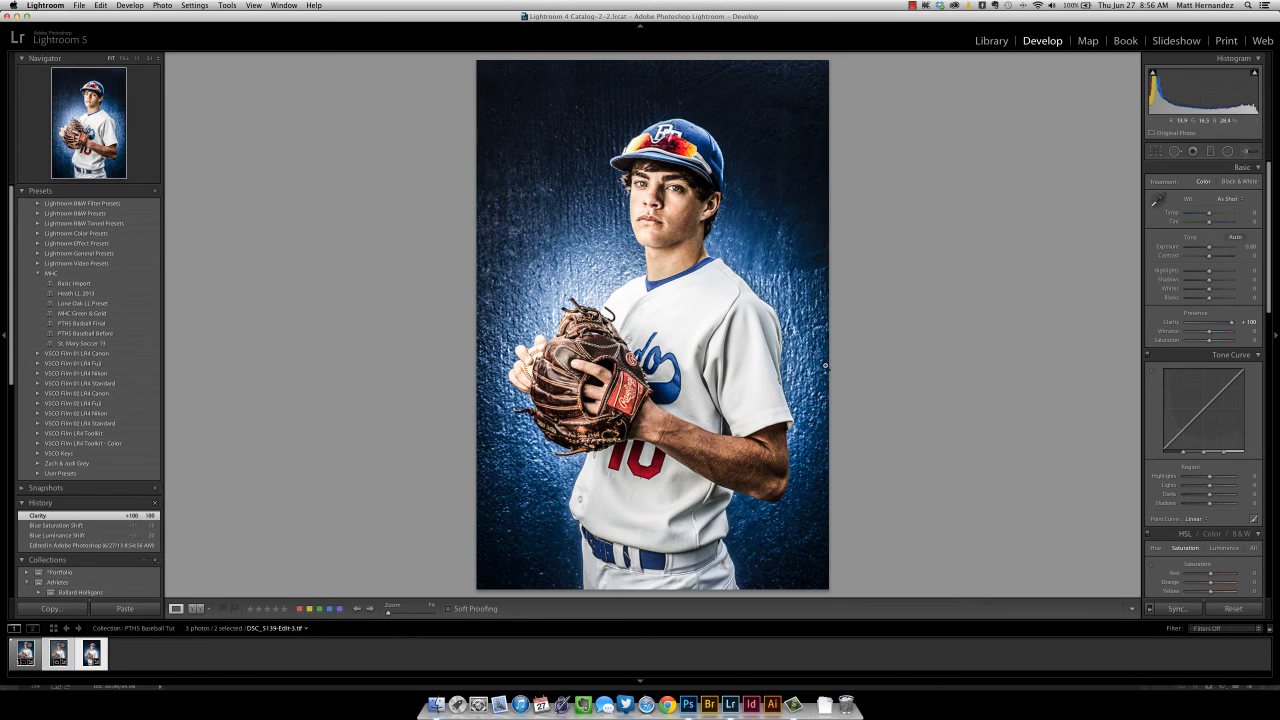
key("super+z")
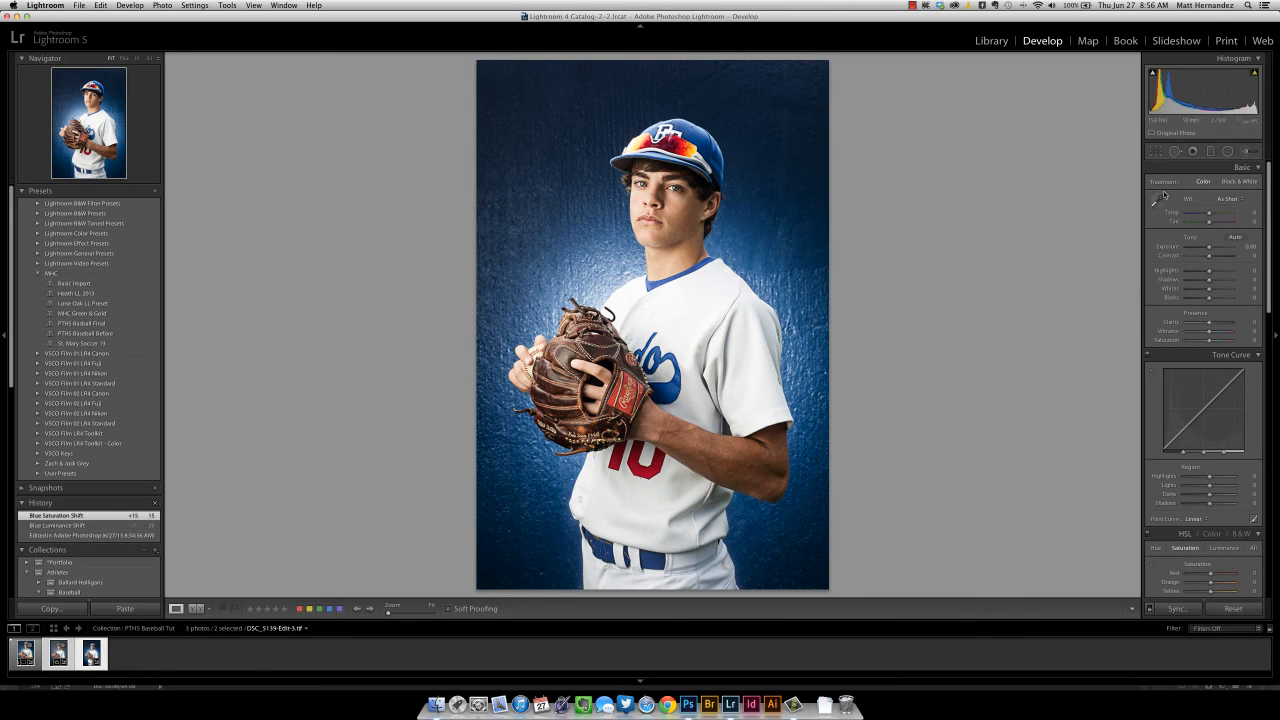
Step: Paint Clarity 51 over the upper jersey using a resized Adjustment Brush with Auto Mask, and show the selected mask overlay
left_click(1247, 151)
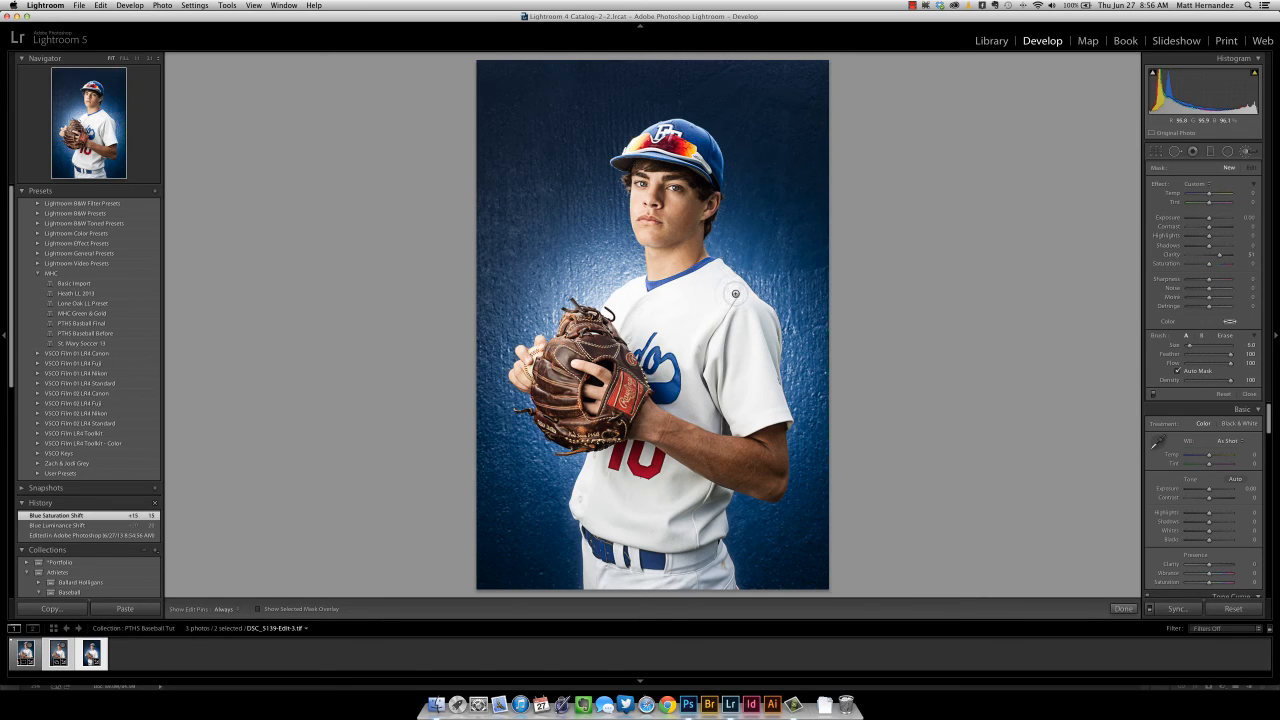
key("bracketright")
key("bracketright")
key("bracketleft")
key("bracketleft")
key("bracketleft")
key("bracketleft")
key("bracketleft")
key("bracketleft")
key("bracketleft")
key("bracketleft")
key("bracketright")
key("bracketright")
key("bracketright")
key("bracketright")
key("bracketright")
key("bracketright")
key("bracketright")
key("bracketleft")
key("bracketleft")
key("bracketleft")
key("bracketleft")
key("bracketleft")
key("bracketleft")
key("bracketleft")
left_click_drag(700, 307, 685, 310)
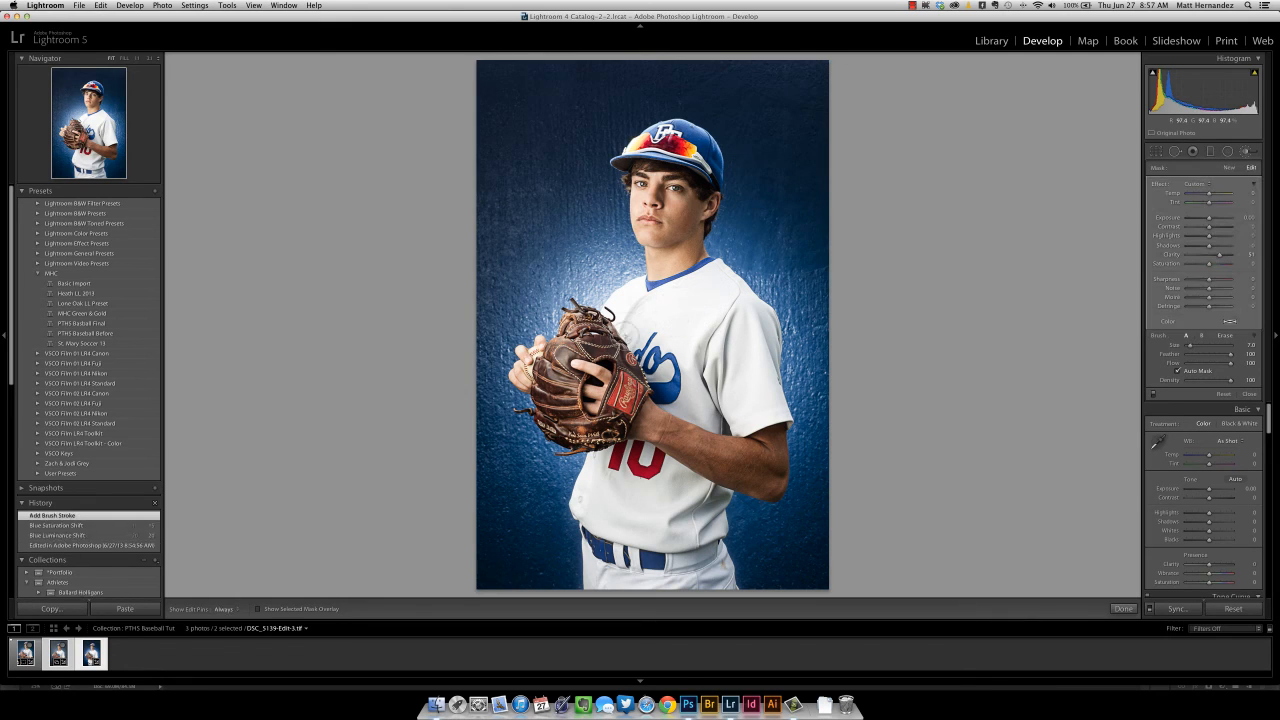
left_click(258, 609)
mouse_move(663, 311)
left_mouse_down()
mouse_move(719, 280)
mouse_move(756, 345)
mouse_move(766, 405)
mouse_move(699, 405)
mouse_move(671, 375)
mouse_move(712, 352)
mouse_move(668, 385)
mouse_move(620, 306)
mouse_move(637, 282)
left_mouse_up()
key("h")
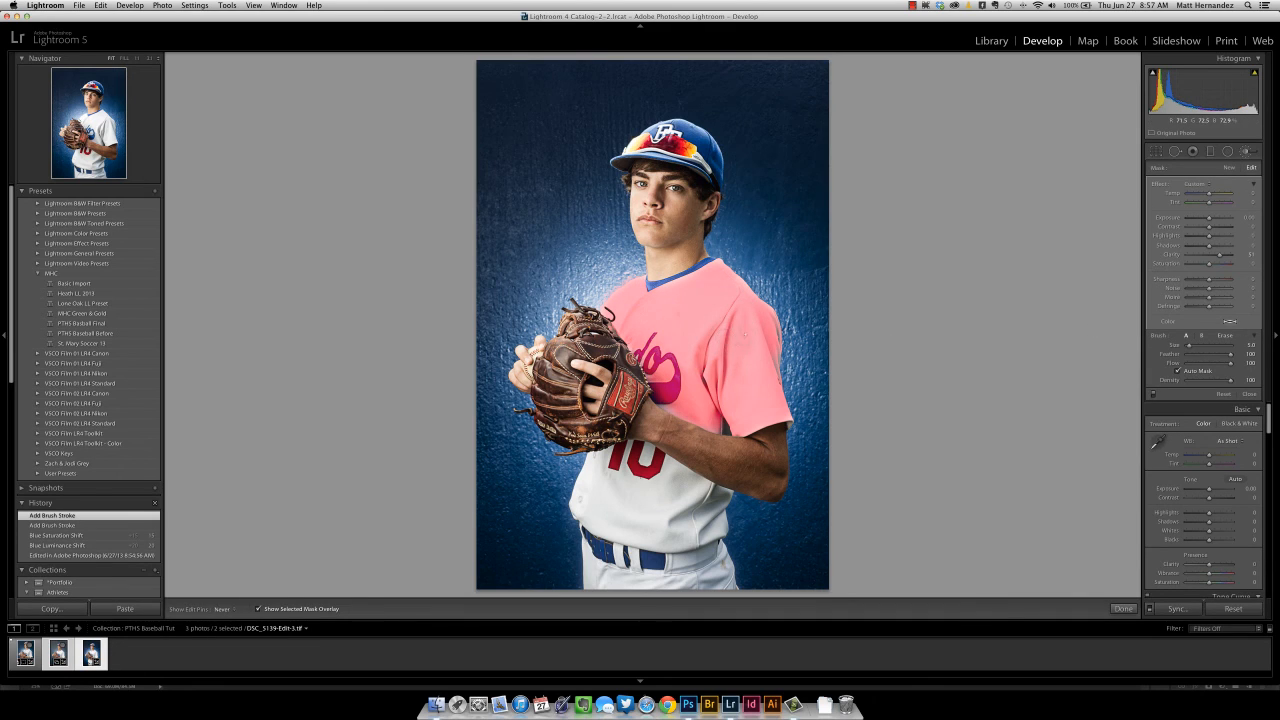
Step: Extend the Clarity brush mask over the lower jersey, belt and pants, and erase the spill beside the waist
mouse_move(660, 462)
left_mouse_down()
mouse_move(585, 520)
mouse_move(596, 580)
mouse_move(588, 565)
mouse_move(625, 550)
mouse_move(726, 570)
mouse_move(625, 512)
mouse_move(590, 470)
mouse_move(645, 450)
mouse_move(710, 492)
mouse_move(695, 518)
mouse_move(717, 530)
mouse_move(575, 540)
left_mouse_up()
key("h")
key("alt")
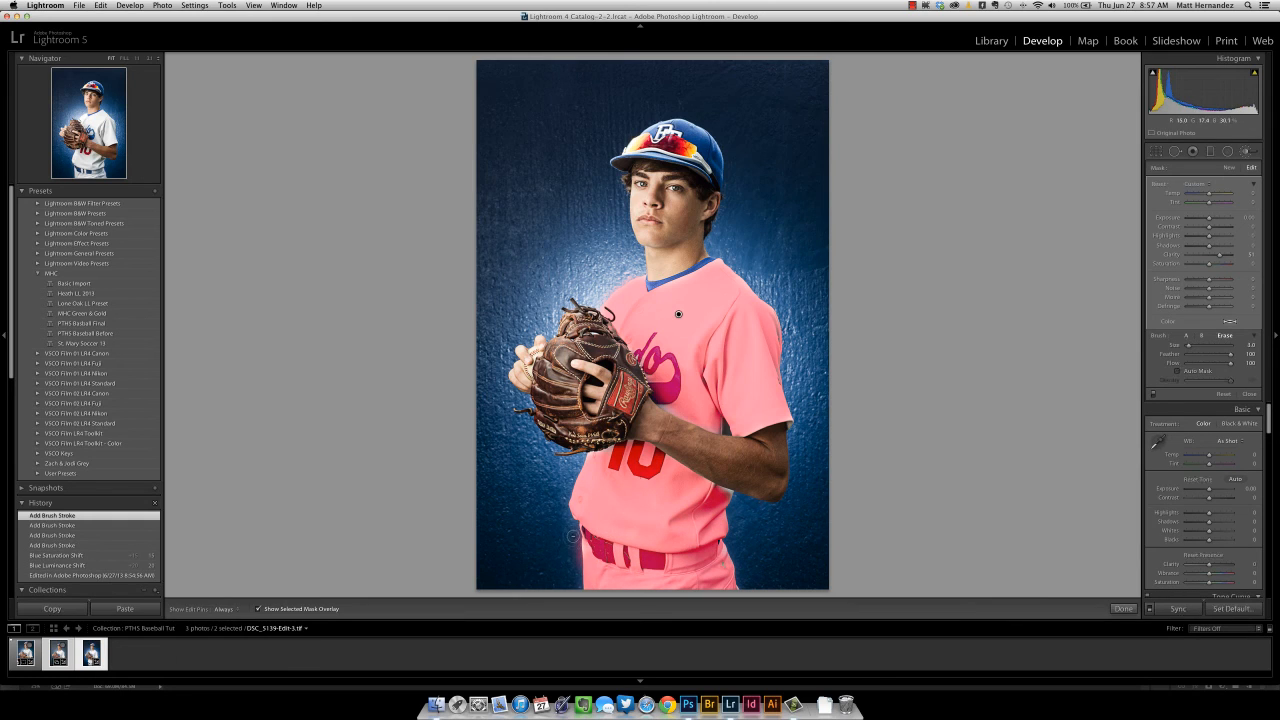
key("h")
left_click(572, 551, "alt")
Step: Paint the baseball glove into the Clarity brush mask
mouse_move(556, 395)
left_mouse_down()
mouse_move(547, 378)
mouse_move(560, 424)
mouse_move(607, 433)
mouse_move(625, 395)
mouse_move(606, 353)
mouse_move(560, 350)
mouse_move(550, 390)
left_mouse_up()
mouse_move(564, 346)
left_mouse_down()
mouse_move(576, 326)
mouse_move(602, 328)
mouse_move(640, 362)
mouse_move(622, 358)
mouse_move(560, 408)
mouse_move(565, 391)
mouse_move(562, 424)
mouse_move(590, 426)
left_mouse_up()
left_click_drag(676, 392, 657, 364)
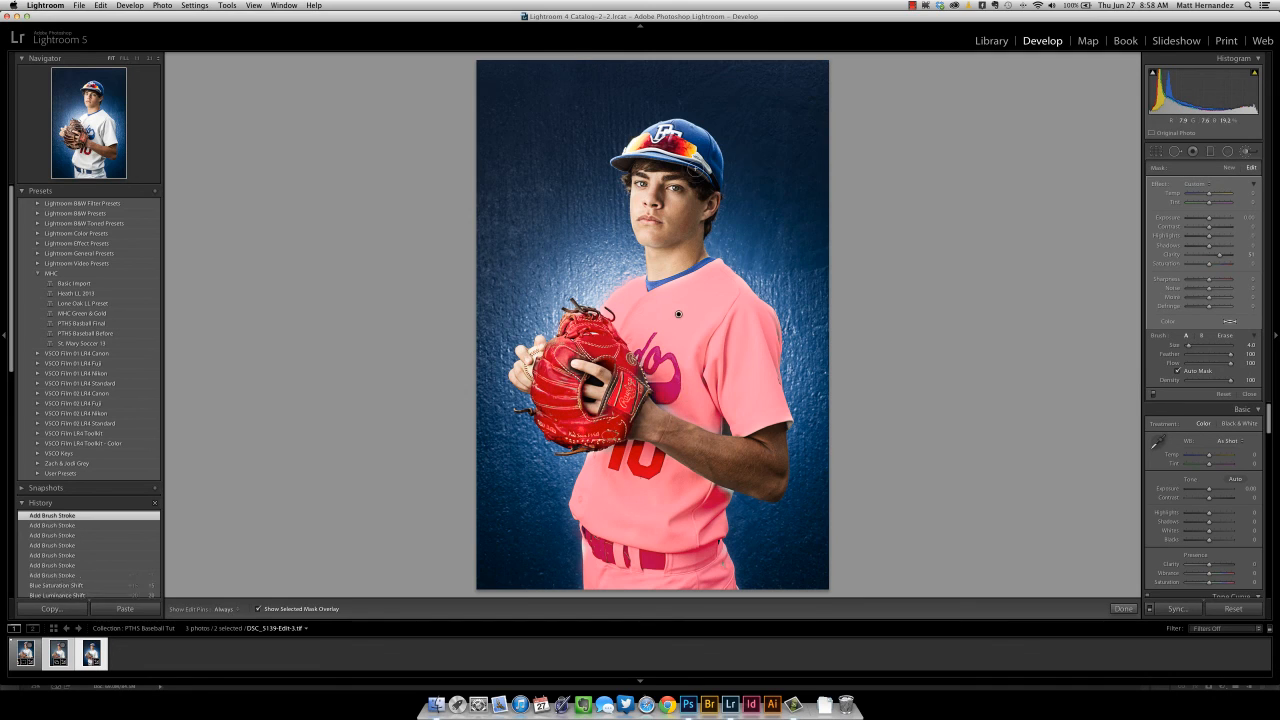
Step: Paint the cap and sunglasses into the Clarity brush mask, hide the mask overlay and close the Adjustment Brush
key("h")
mouse_move(636, 145)
left_mouse_down()
mouse_move(667, 128)
mouse_move(640, 140)
mouse_move(694, 136)
left_mouse_up()
mouse_move(700, 128)
left_mouse_down()
mouse_move(713, 168)
mouse_move(690, 150)
mouse_move(670, 160)
mouse_move(674, 146)
mouse_move(682, 163)
mouse_move(690, 140)
mouse_move(716, 176)
mouse_move(652, 144)
mouse_move(624, 168)
left_mouse_up()
key("h")
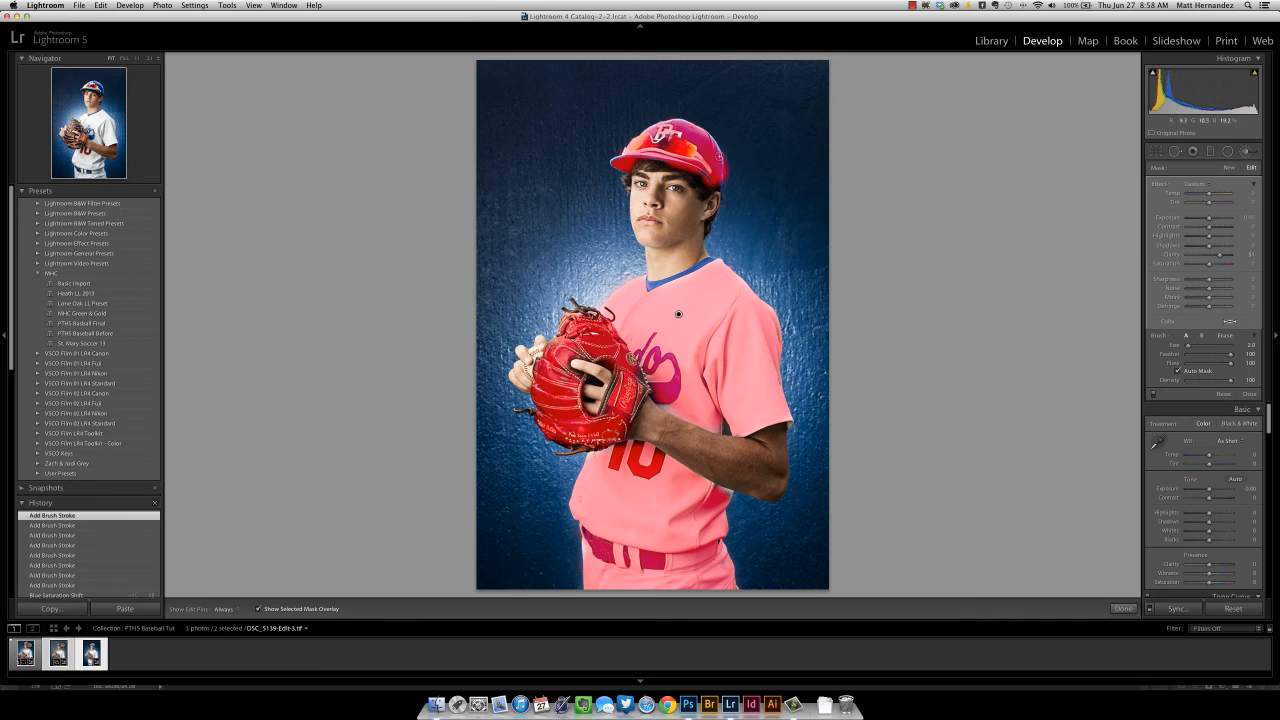
left_click(272, 609)
left_click(1249, 394)
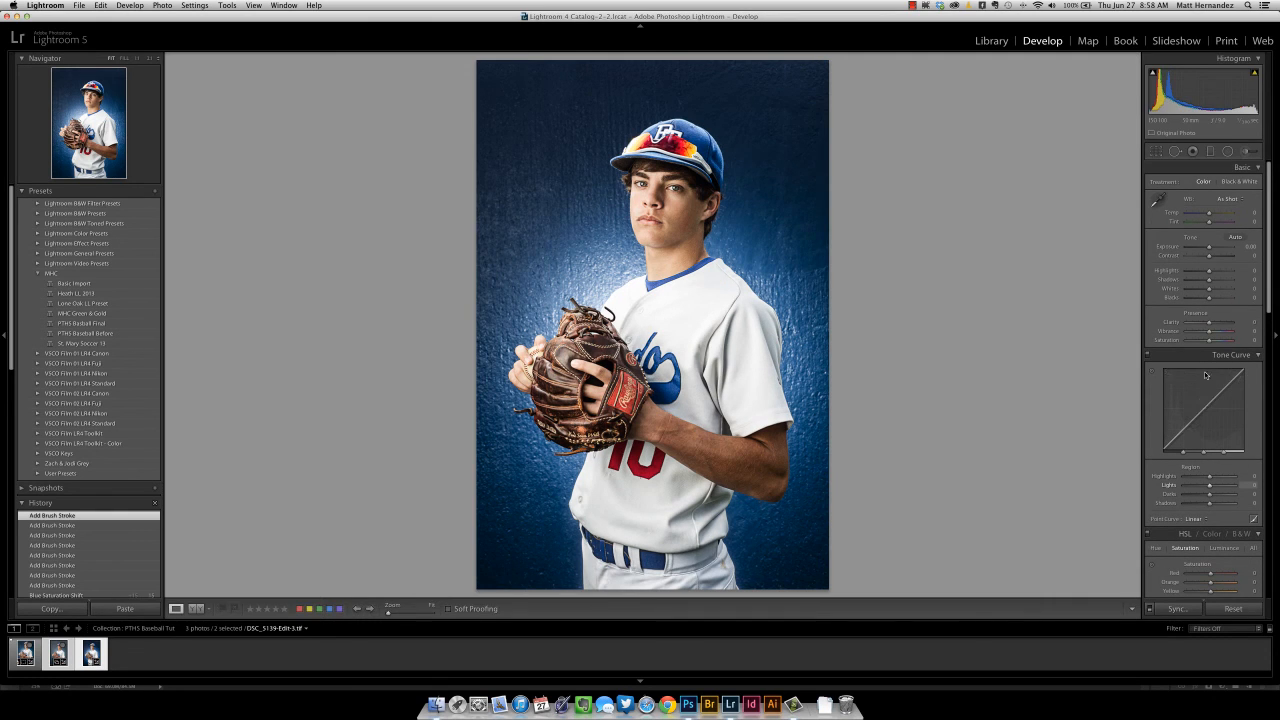
Step: Compare the portrait before and after the Clarity brush strokes using the history states
scroll(72, 515, "down", 4)
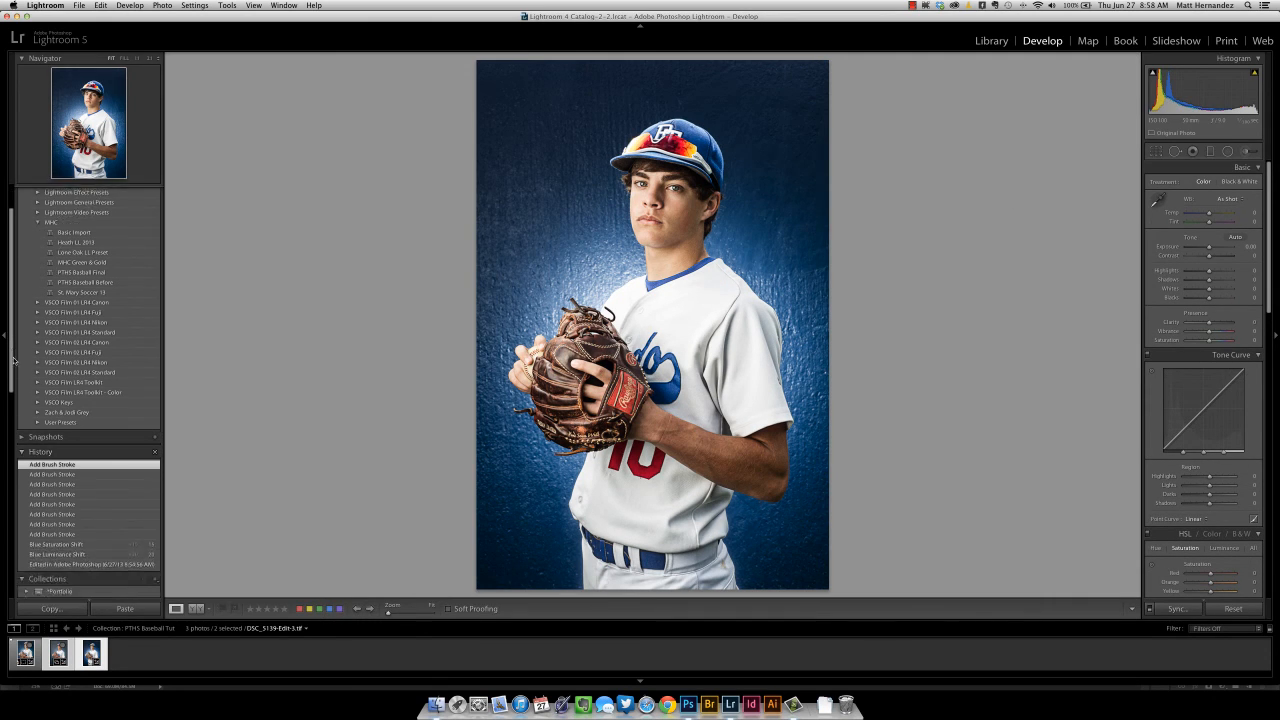
left_click(72, 509)
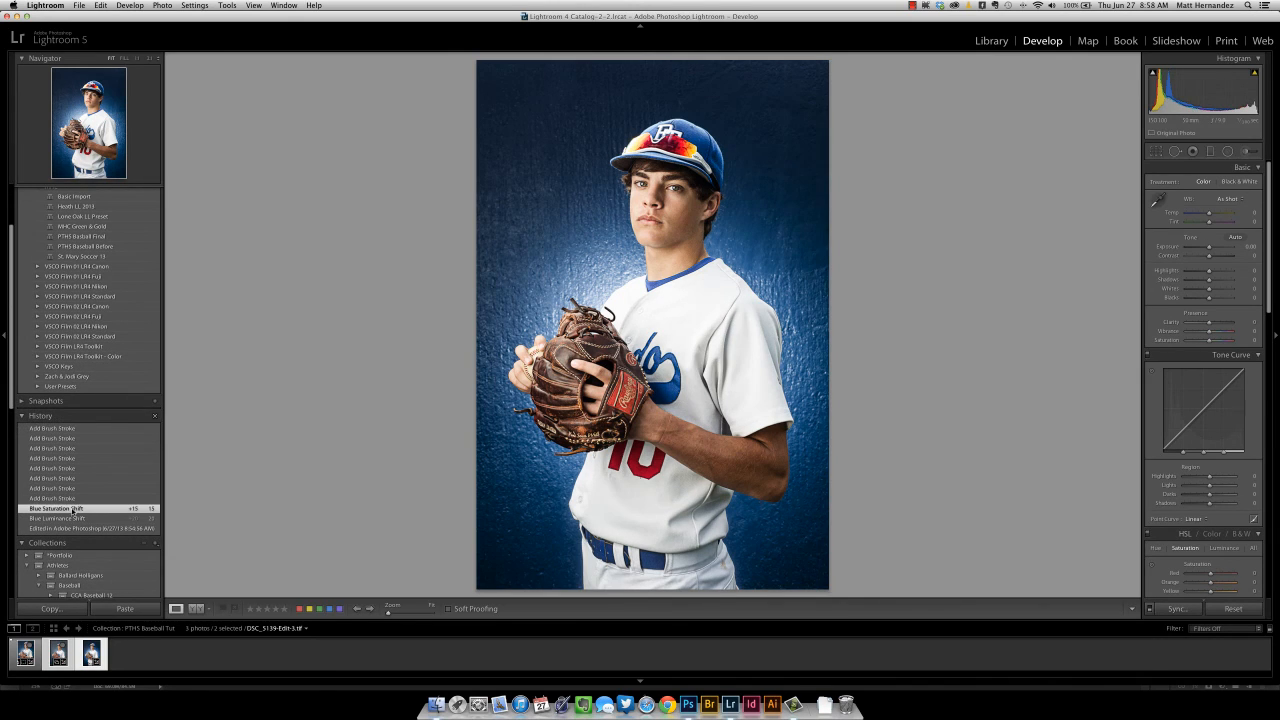
left_click(70, 430)
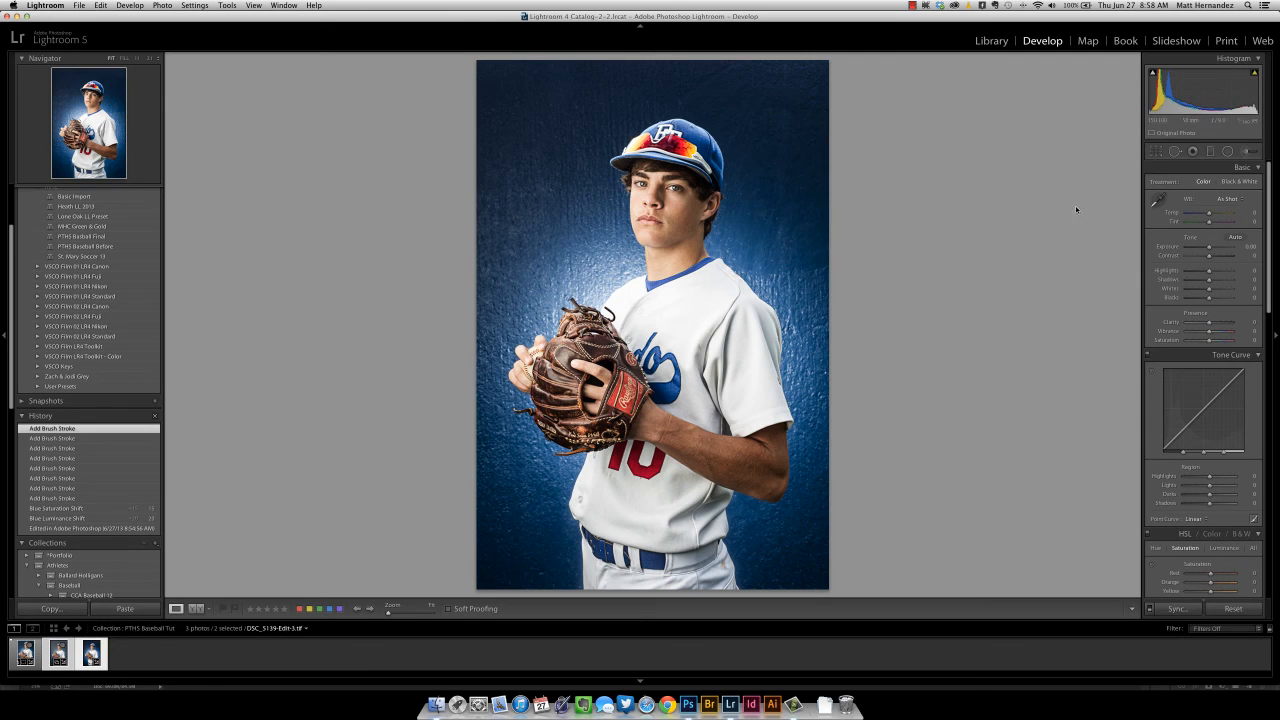
Step: Reselect the Clarity brush adjustment on the jersey, adjust its Highlights and close the Adjustment Brush
left_click(1246, 152)
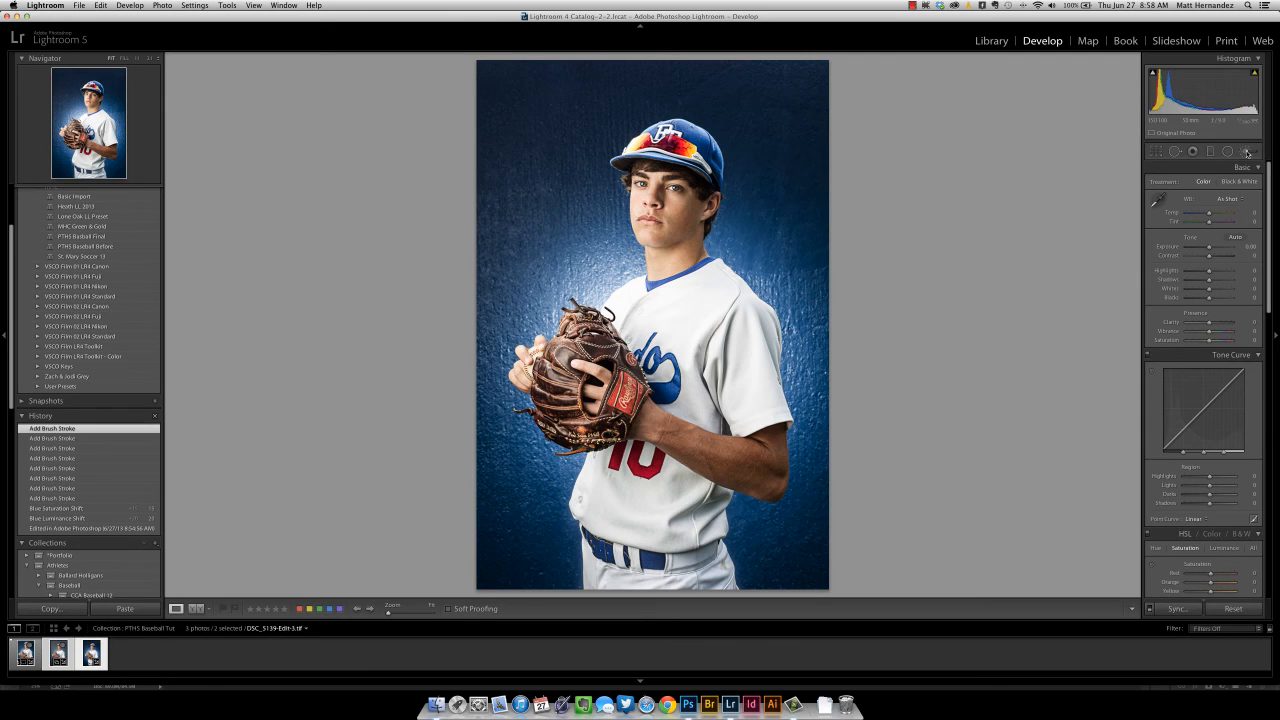
left_click(678, 314)
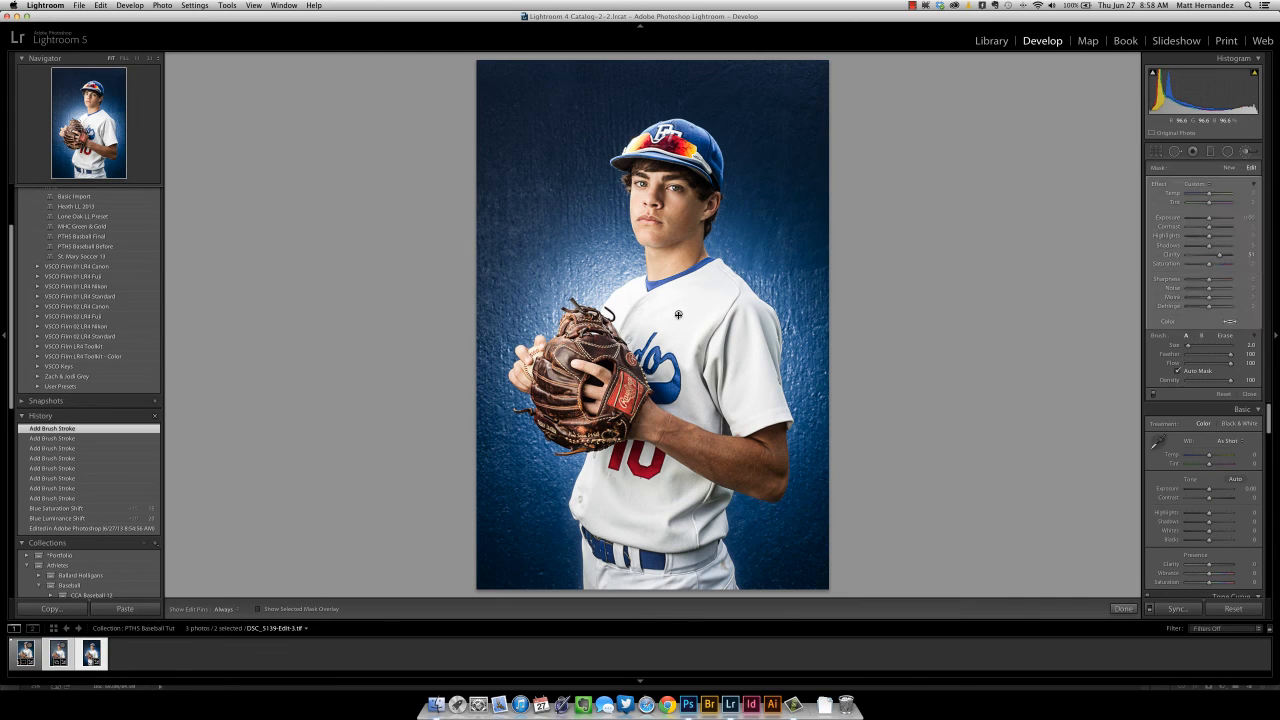
key("o")
left_click(1249, 393)
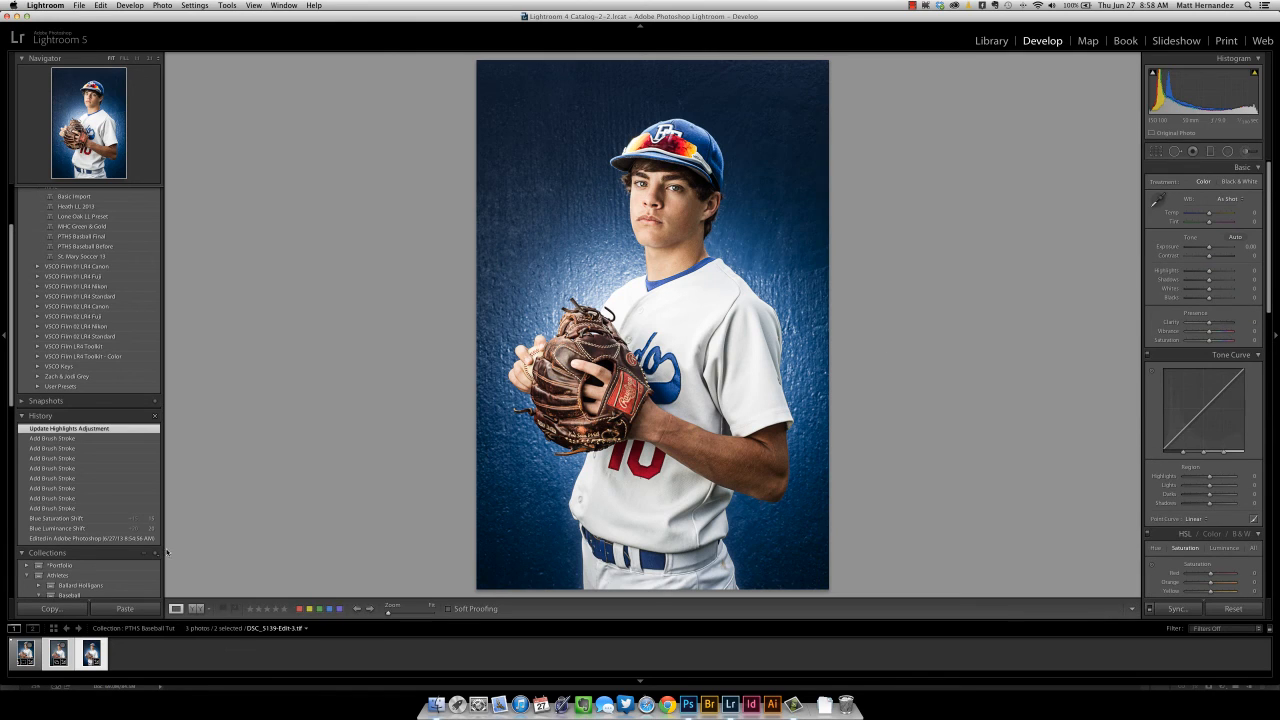
Step: Compare the portrait with its Blue Saturation Shift history state, return to the latest state and check the before/after view
left_click(95, 518)
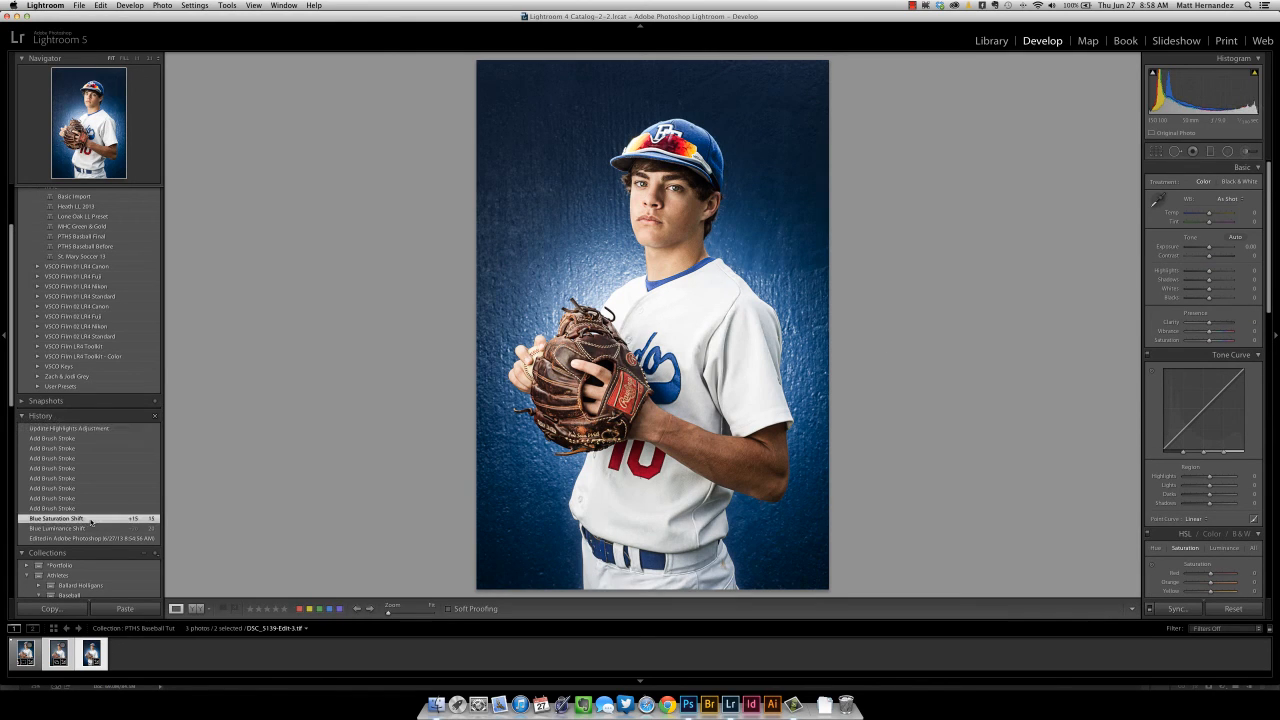
left_click(85, 428)
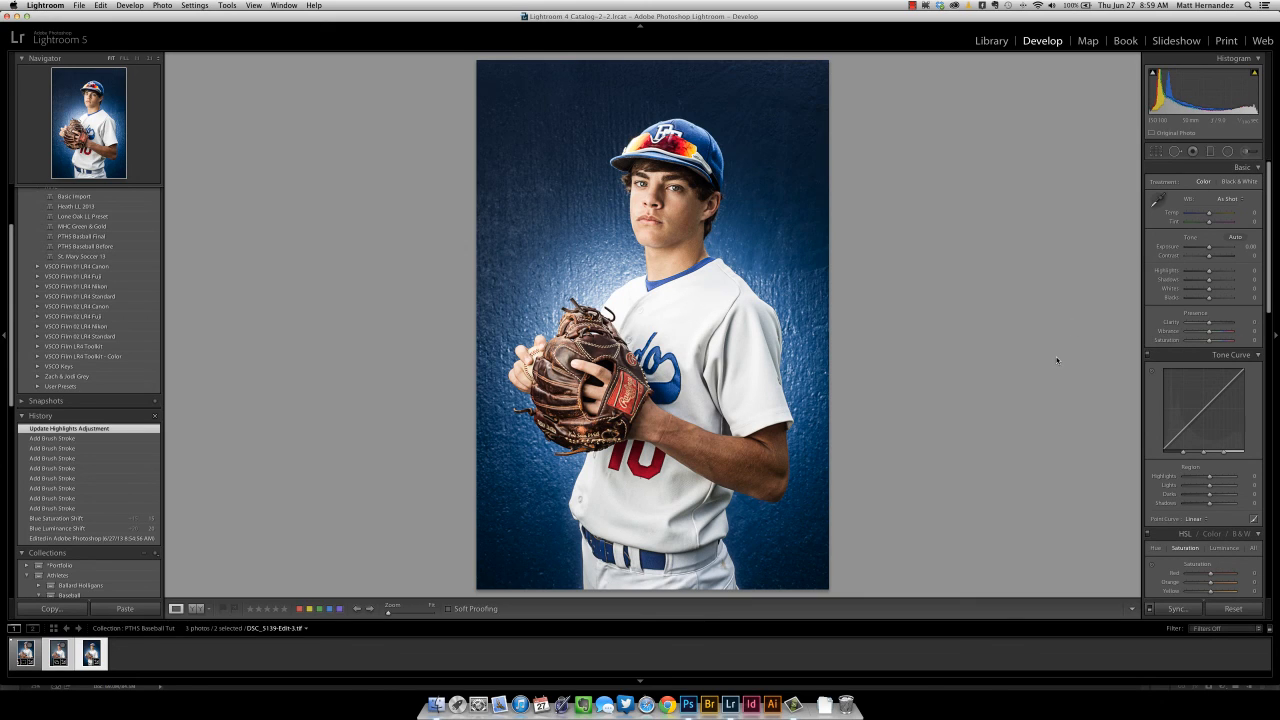
key("backslash")
key("backslash")
Step: Crop the portrait tighter around the player at the locked aspect ratio, trimming space above the cap and at the sides, and apply it
key("r")
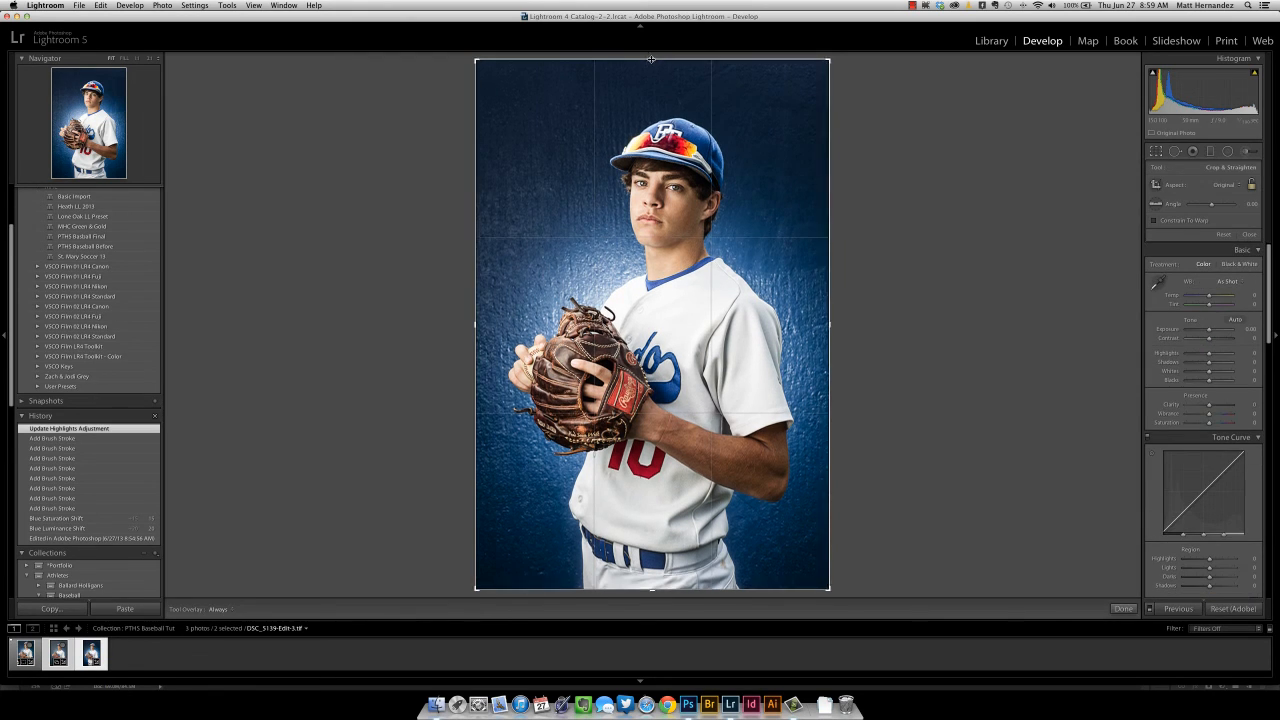
left_click_drag(654, 74, 652, 82)
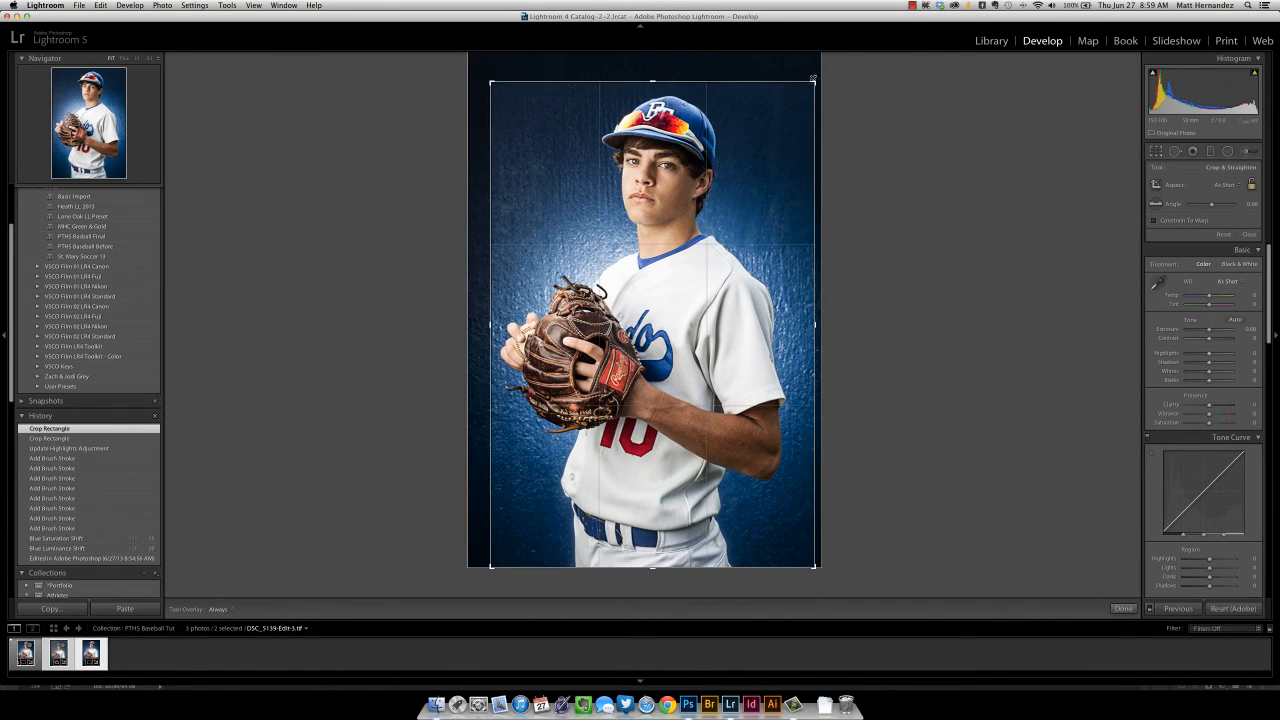
left_click_drag(815, 81, 807, 91)
left_click_drag(735, 185, 741, 135)
key("r")
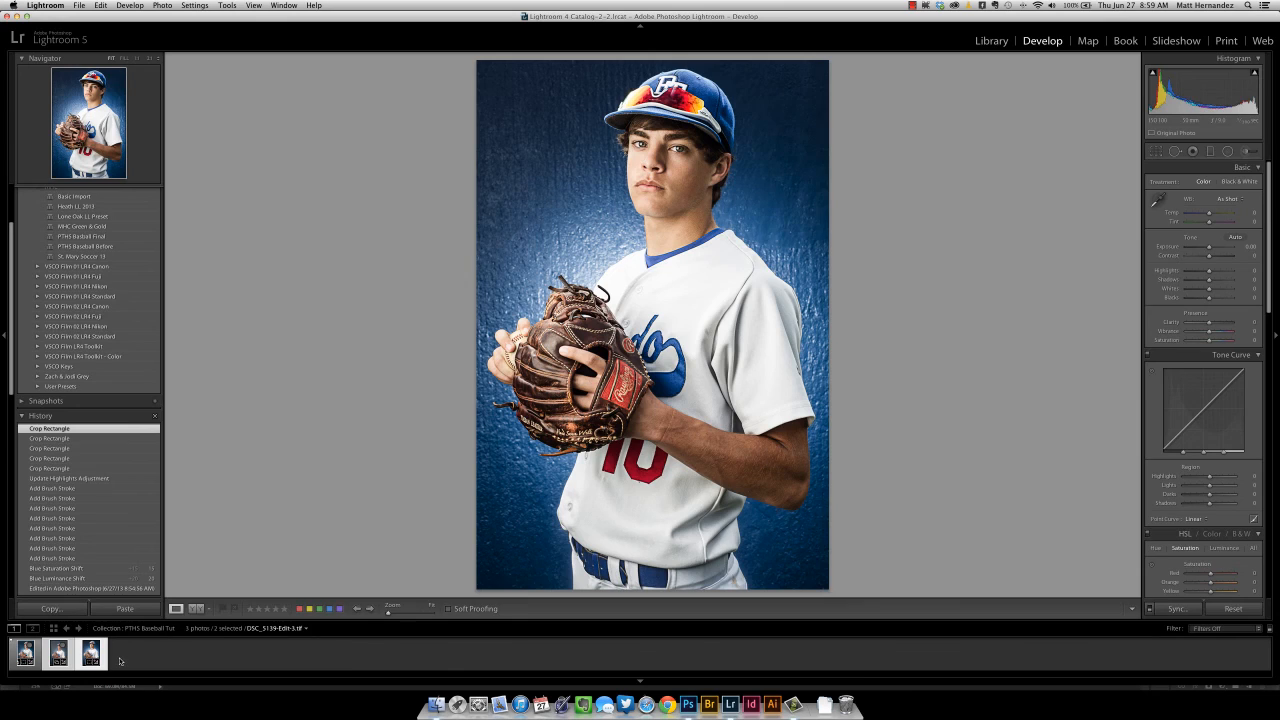
Step: Compare the original and finished portraits side by side in Survey view with lights out, restore the lights and select the original
key("n")
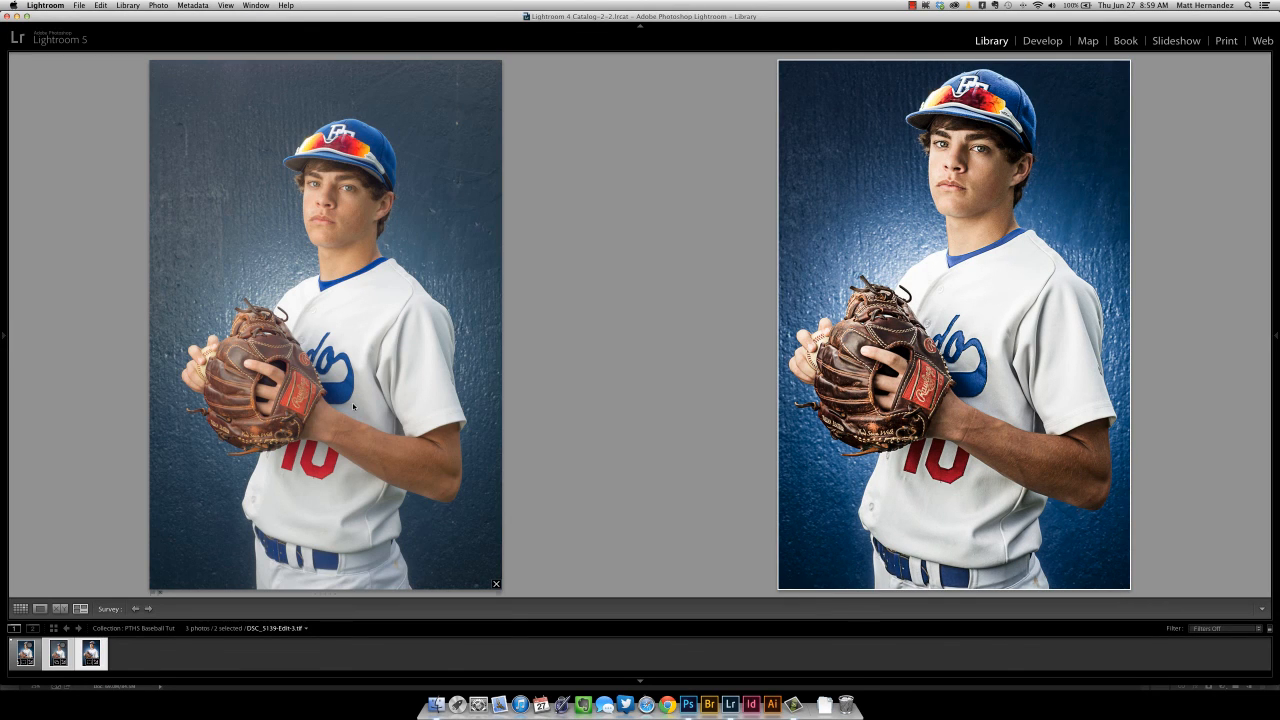
key("l")
key("l")
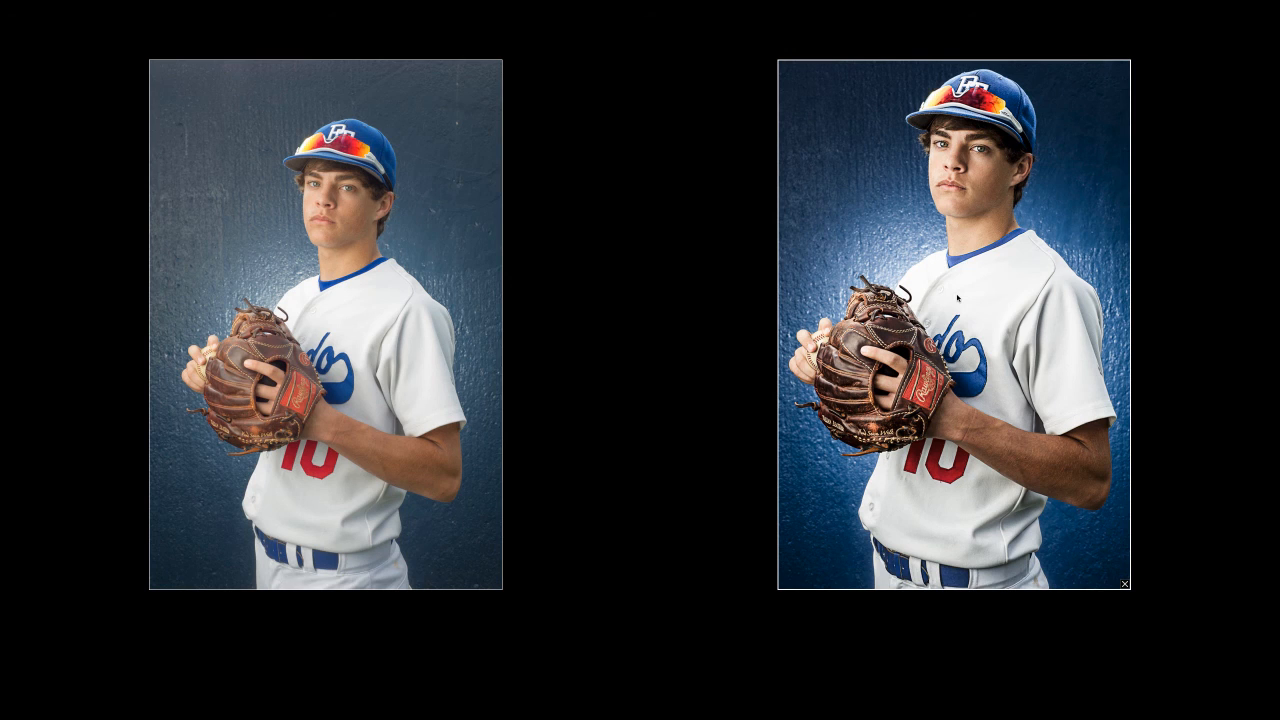
key("l")
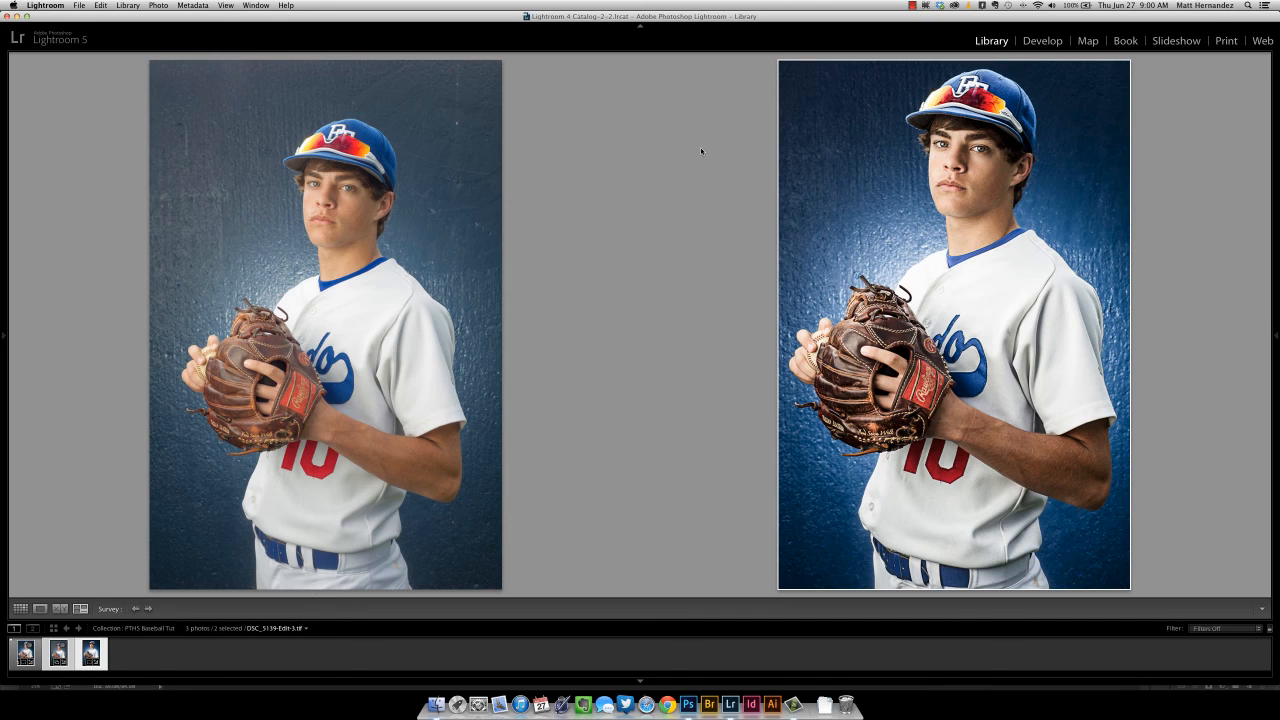
left_click(385, 303)
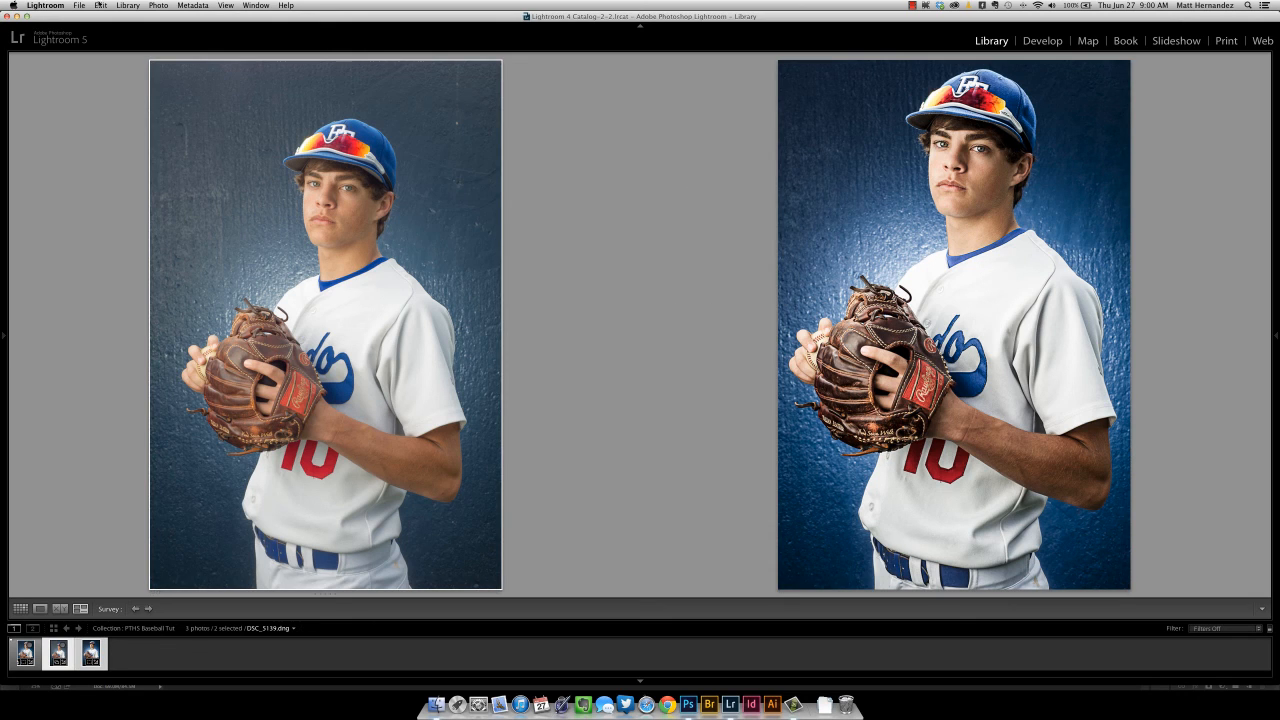
Step: Minimize the Lightroom and Photoshop windows to reveal the desktop
left_click(16, 16)
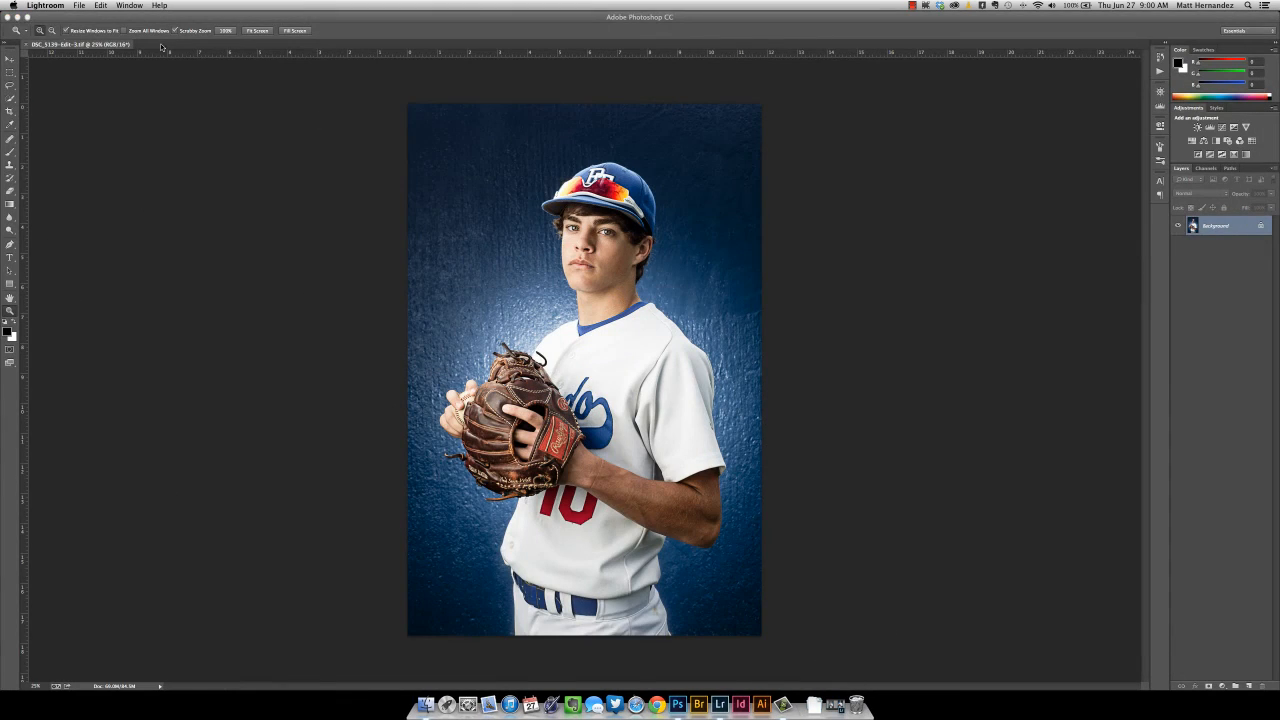
left_click(16, 16)
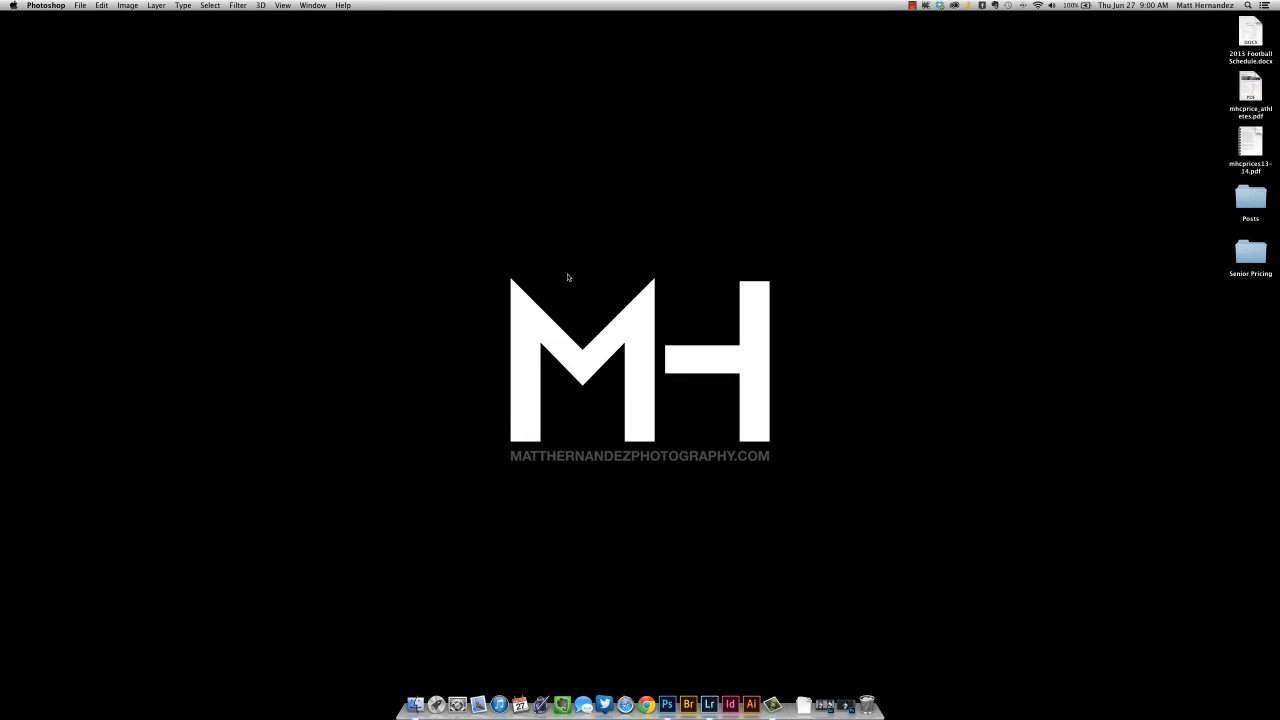